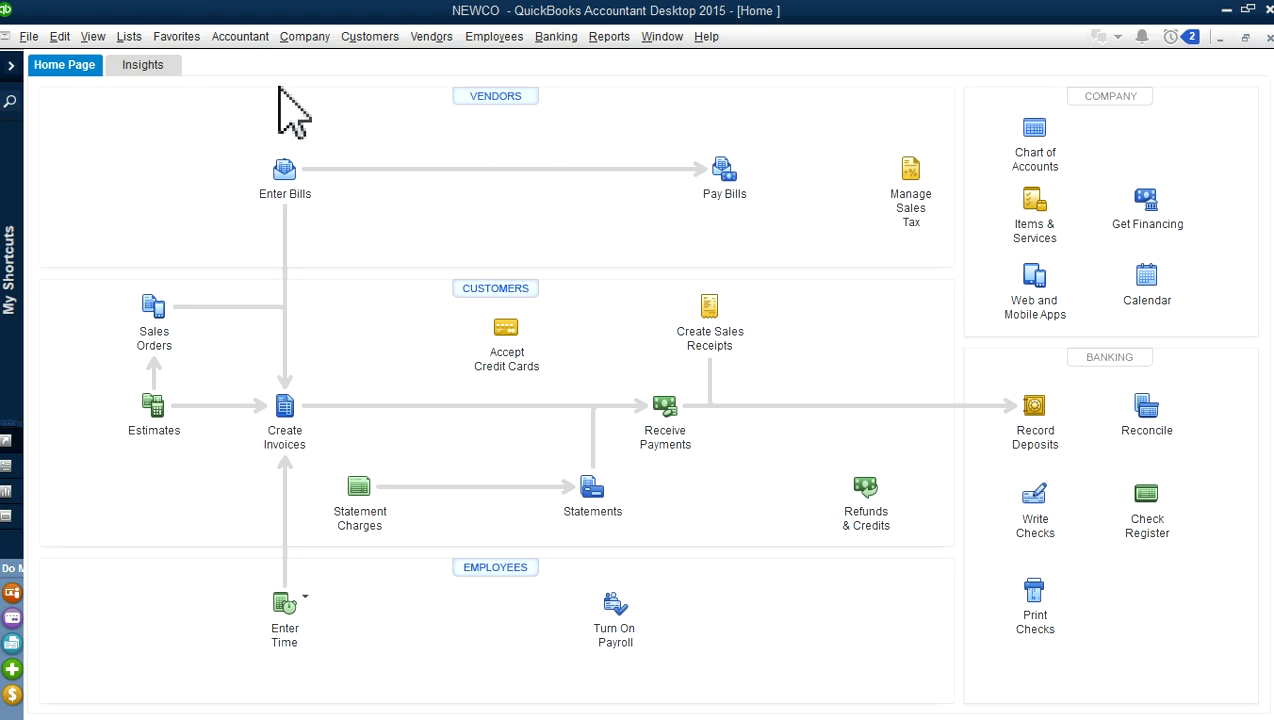
# Open the company sales tax preferences through Manage Sales Tax on the home page
pyautogui.click(299, 38)
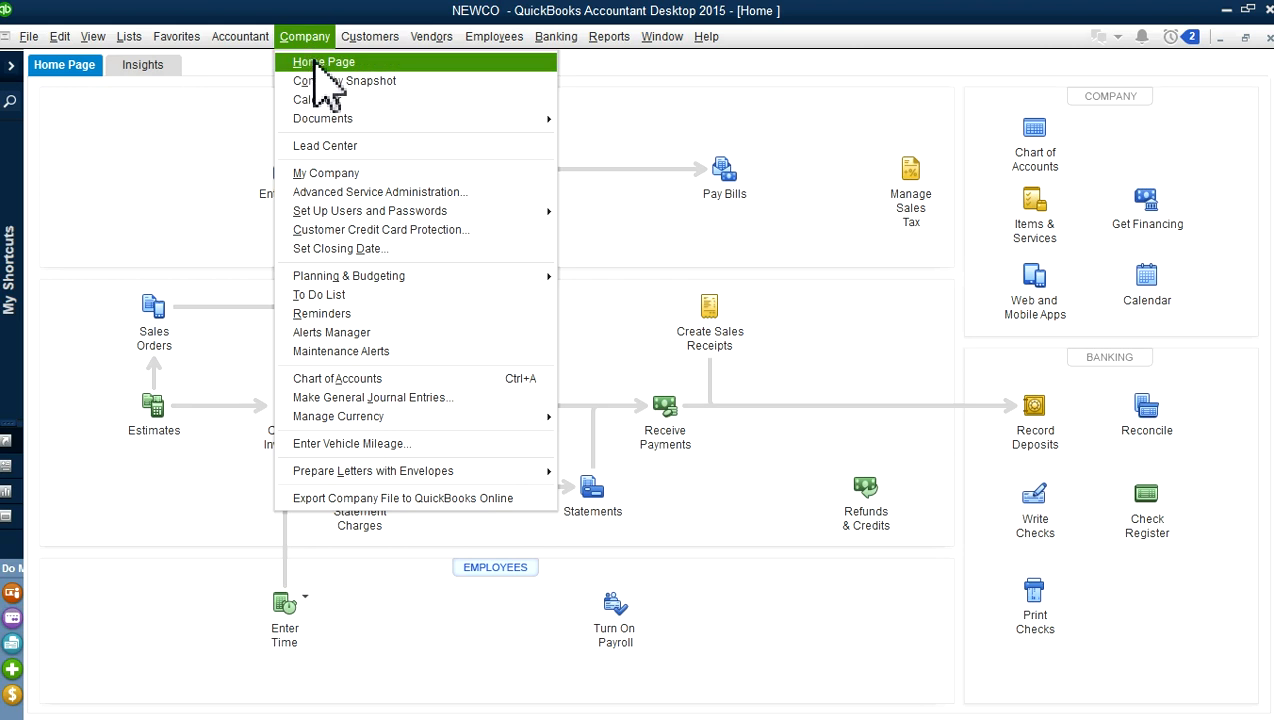
pyautogui.click(313, 61)
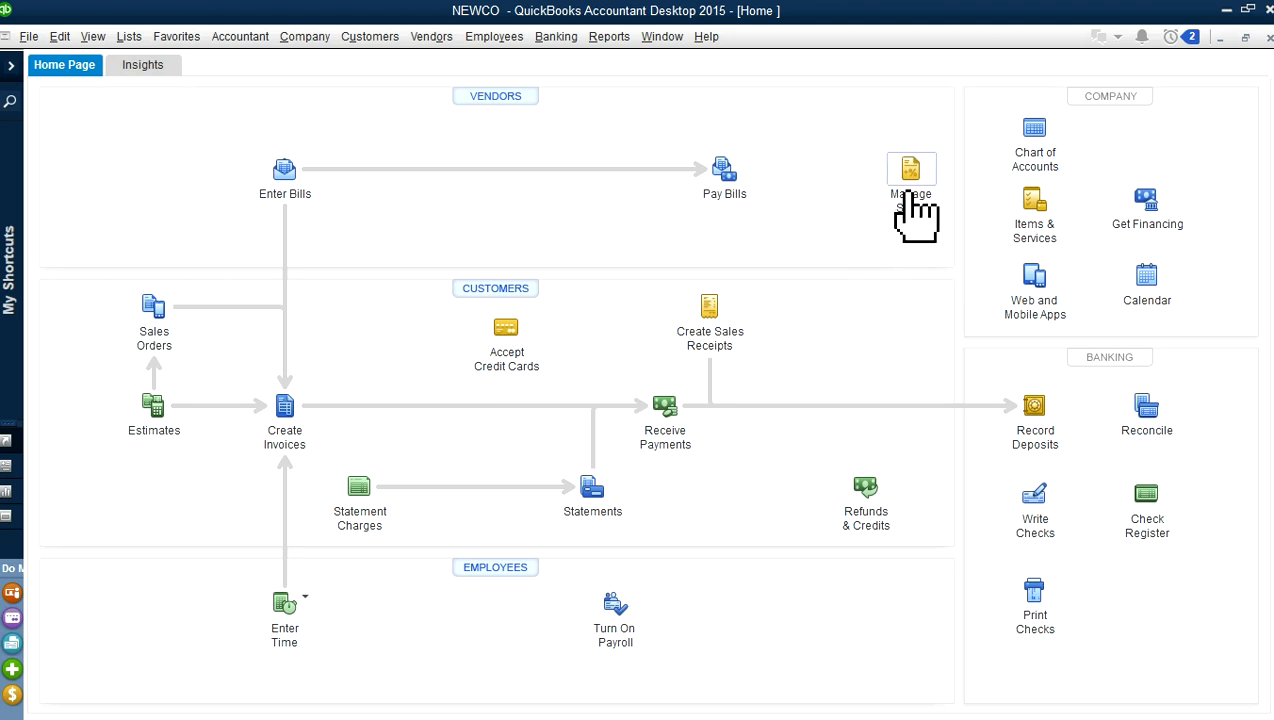
pyautogui.click(912, 213)
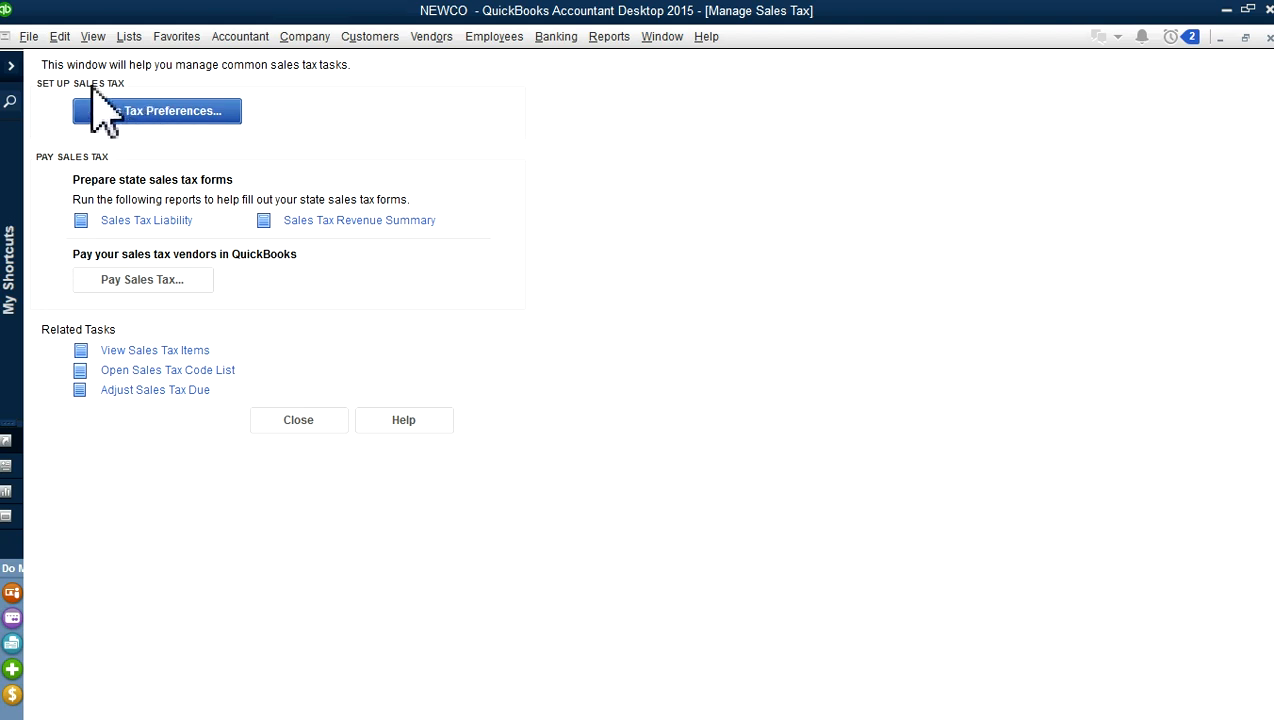
pyautogui.click(187, 114)
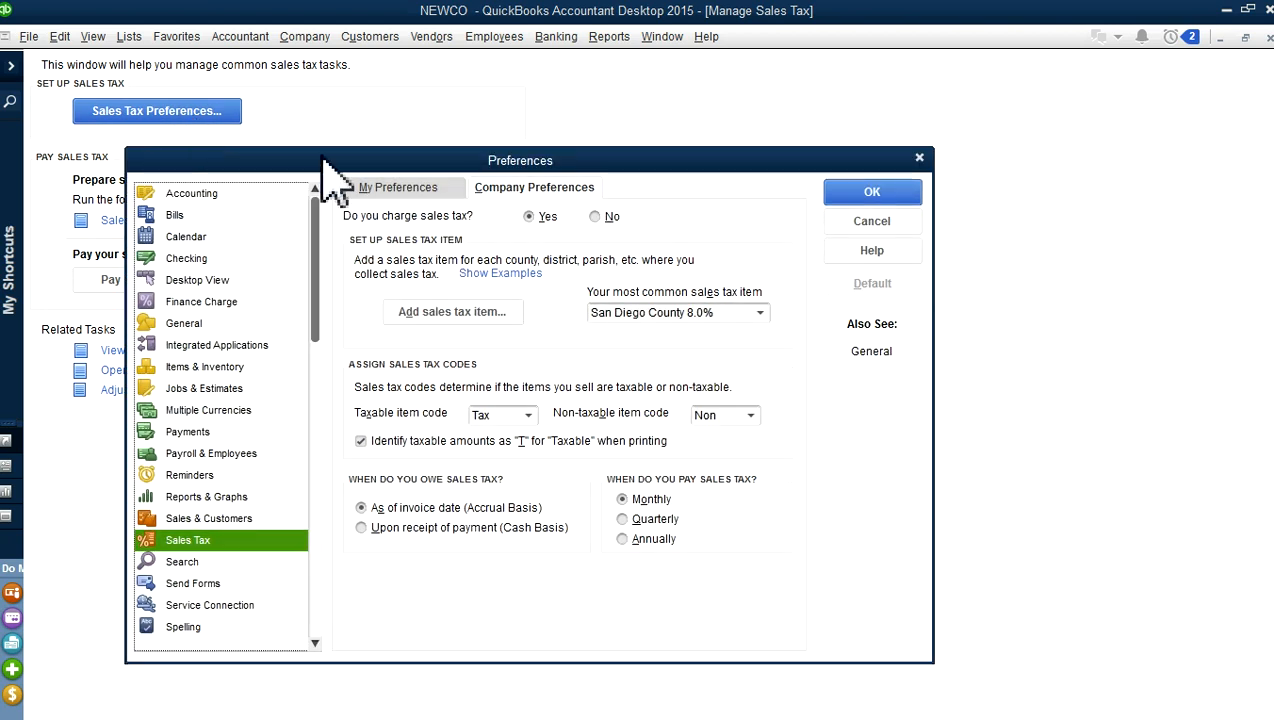
# Try switching sales tax charging off and back on, and check the choices for the most common sales tax item
pyautogui.click(605, 222)
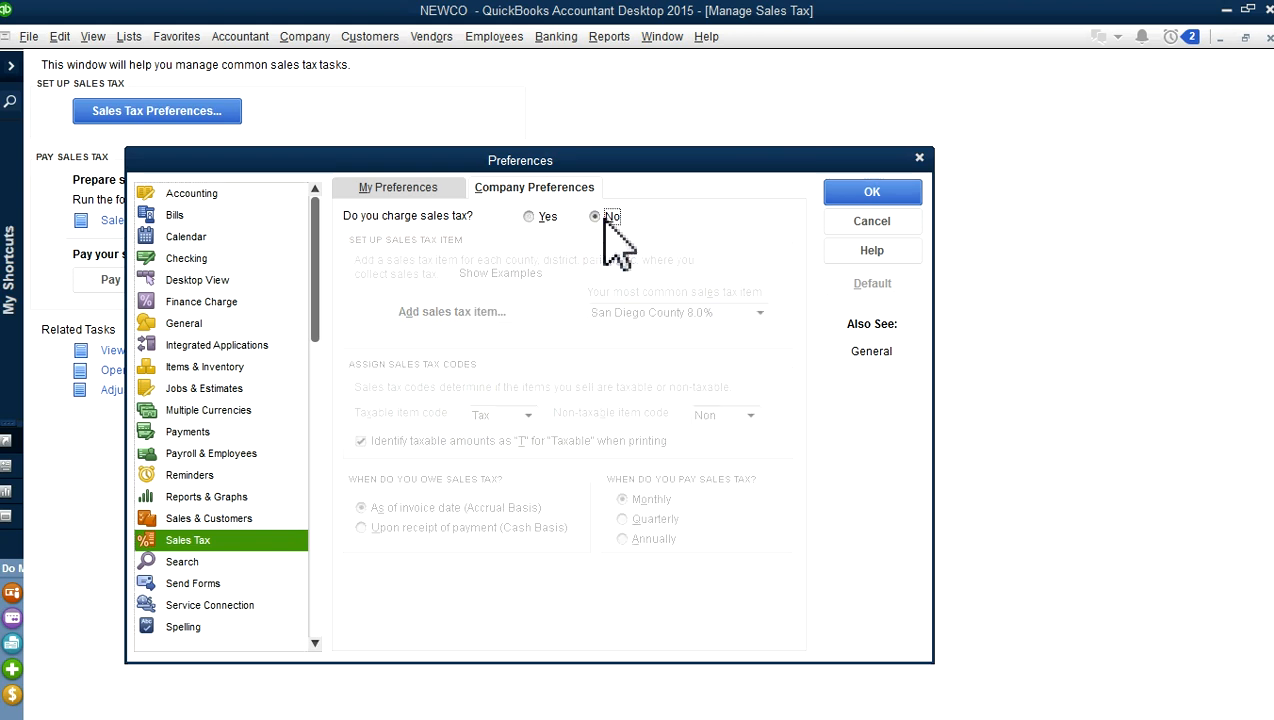
pyautogui.click(530, 217)
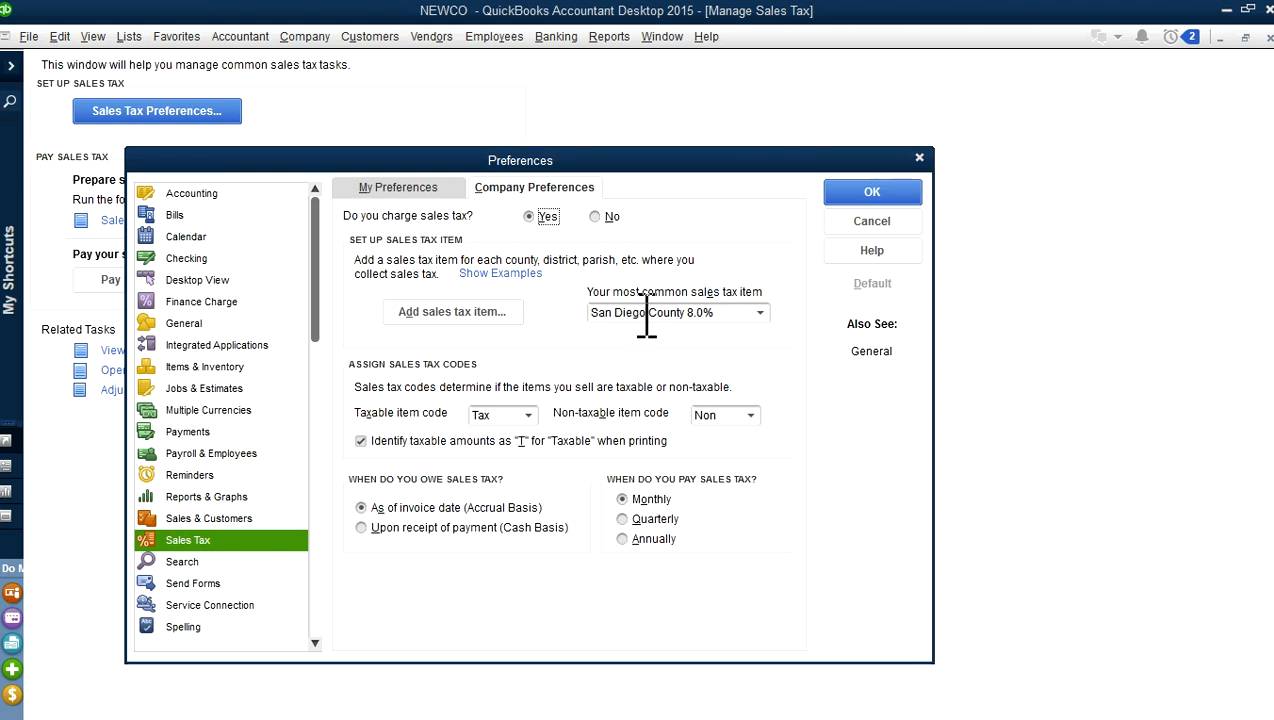
pyautogui.click(760, 314)
pyautogui.click(759, 312)
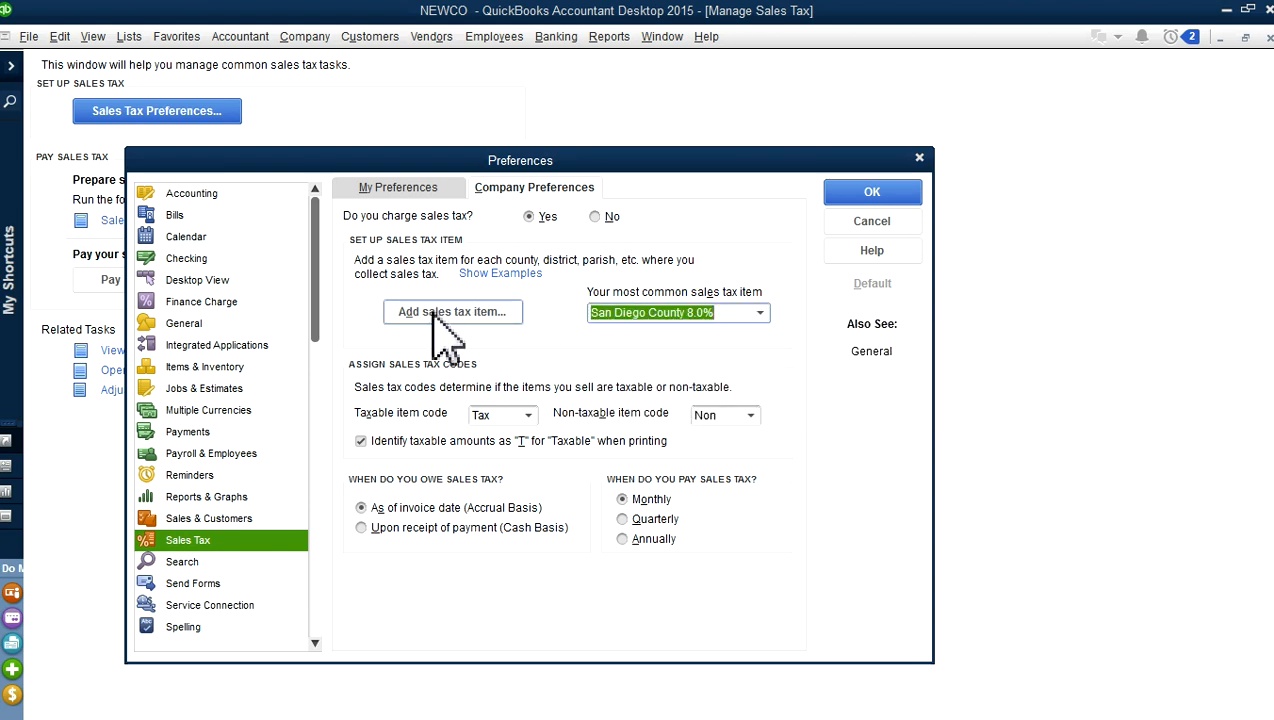
pyautogui.click(476, 312)
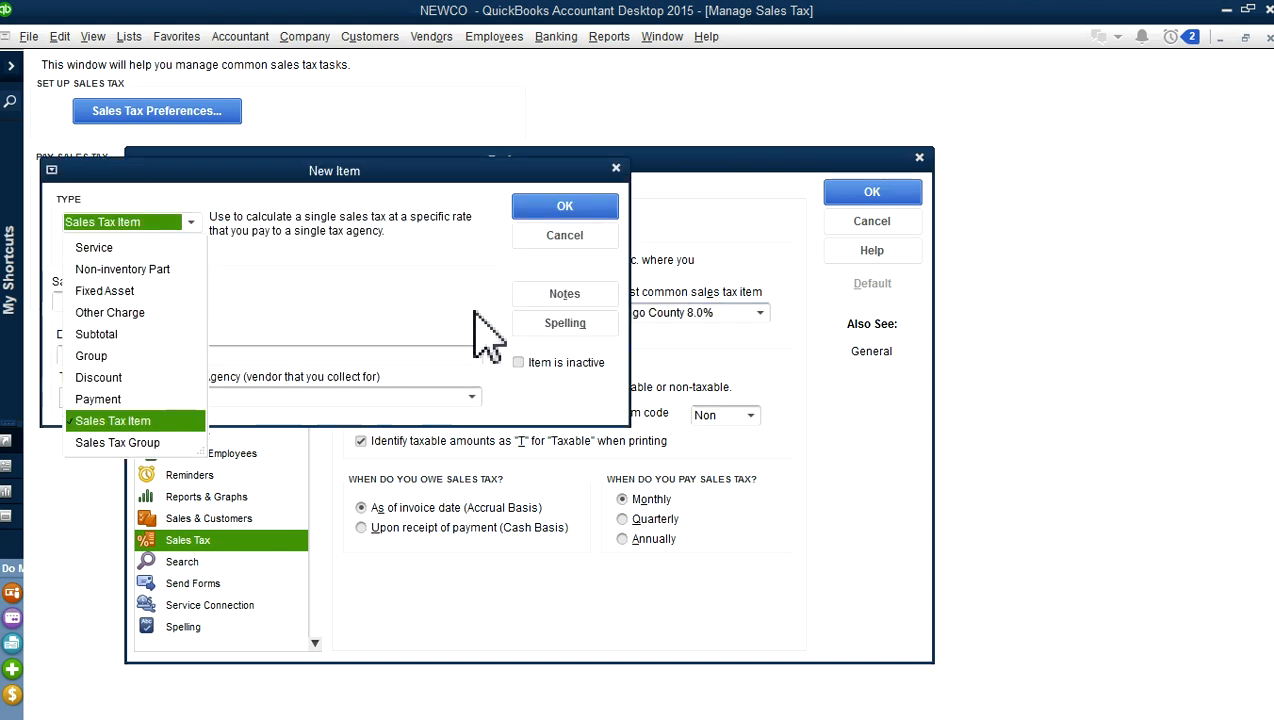
pyautogui.moveTo(356, 169); pyautogui.dragTo(680, 189)
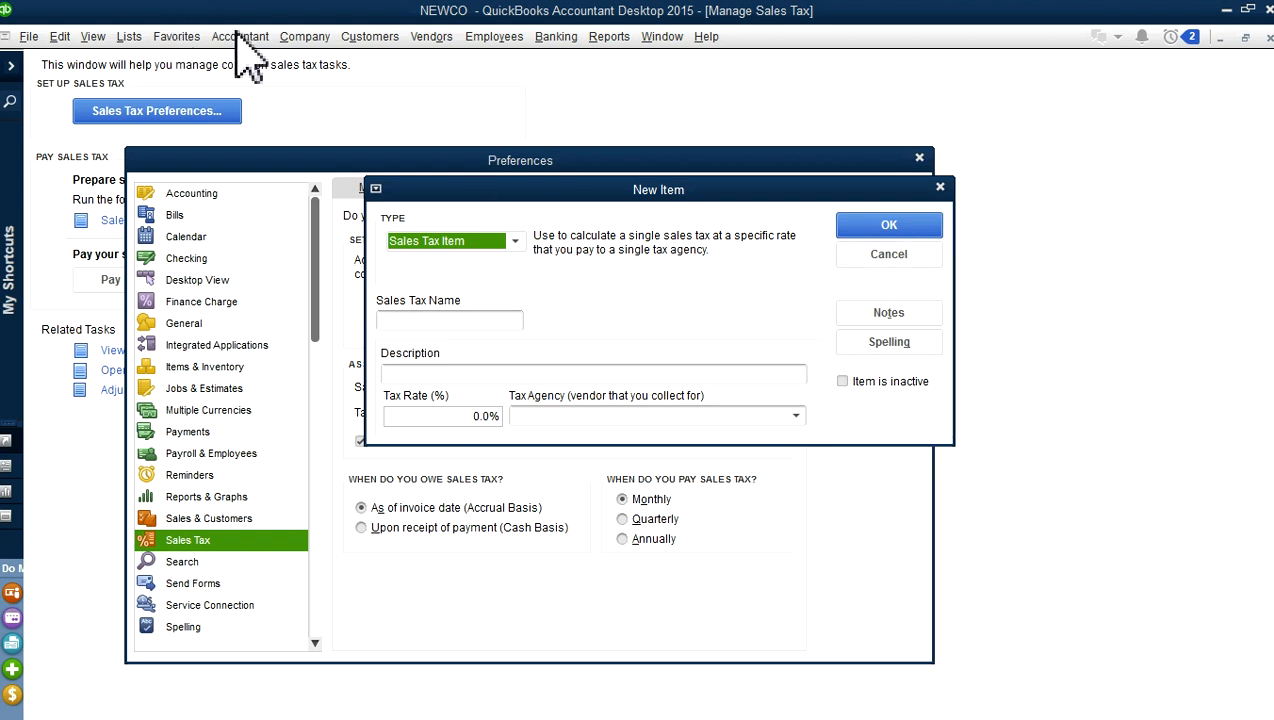
pyautogui.click(889, 254)
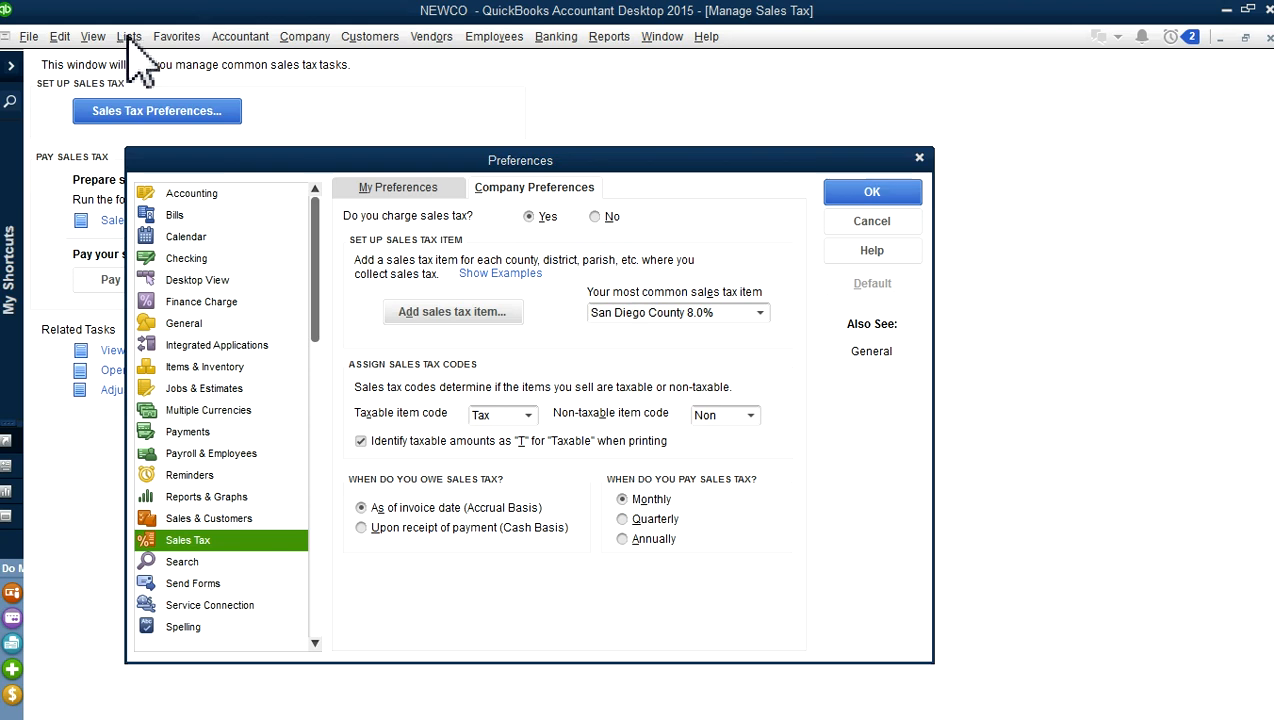
pyautogui.click(875, 221)
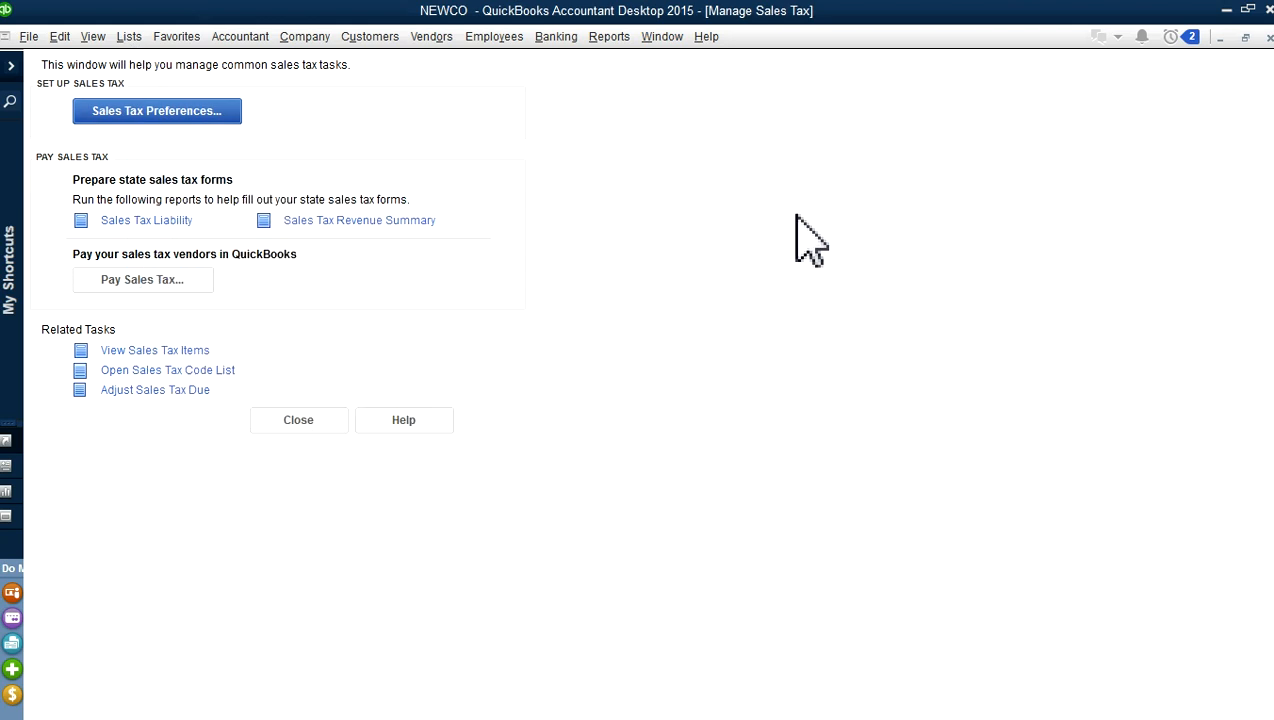
# Open the Item List
pyautogui.click(129, 38)
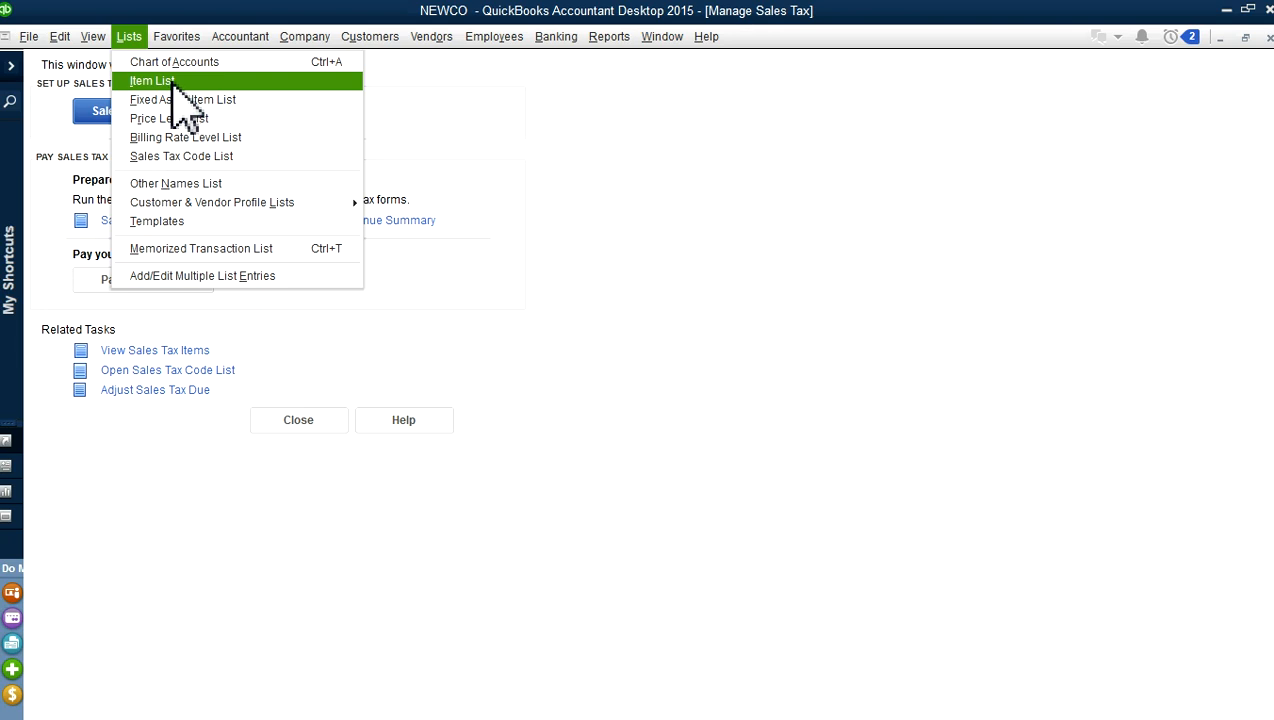
pyautogui.click(171, 84)
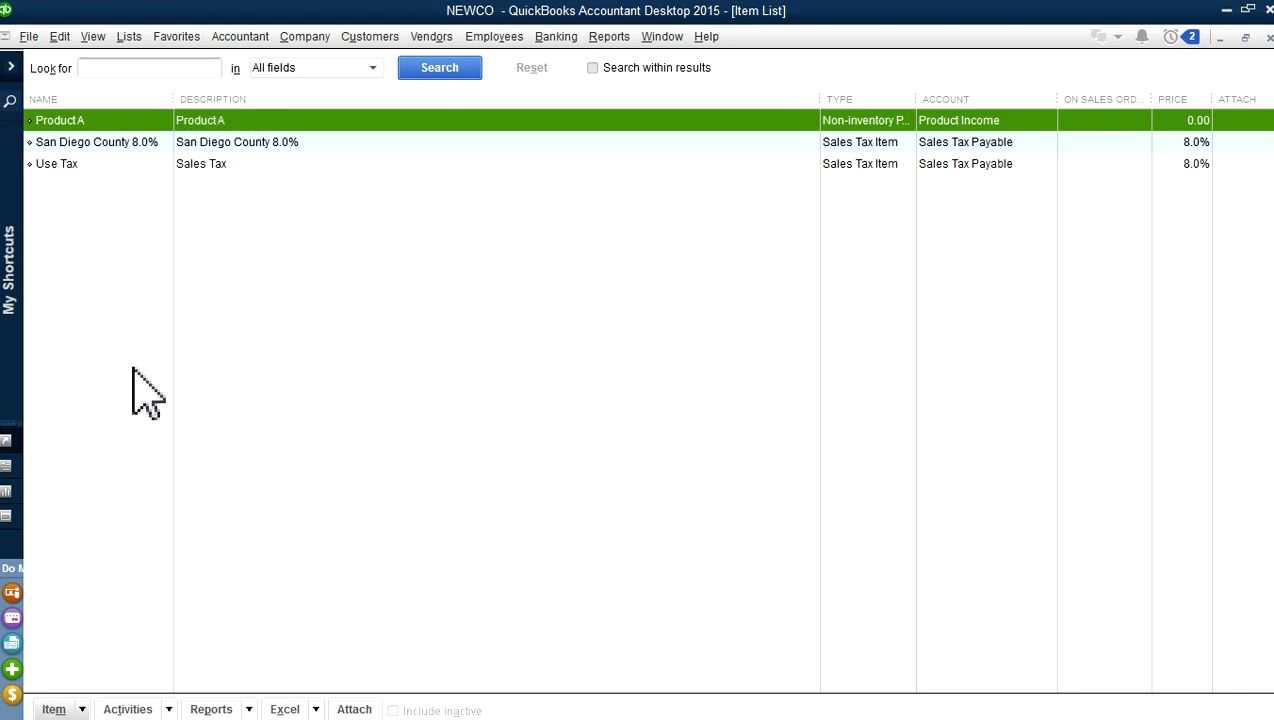
pyautogui.rightClick(399, 137)
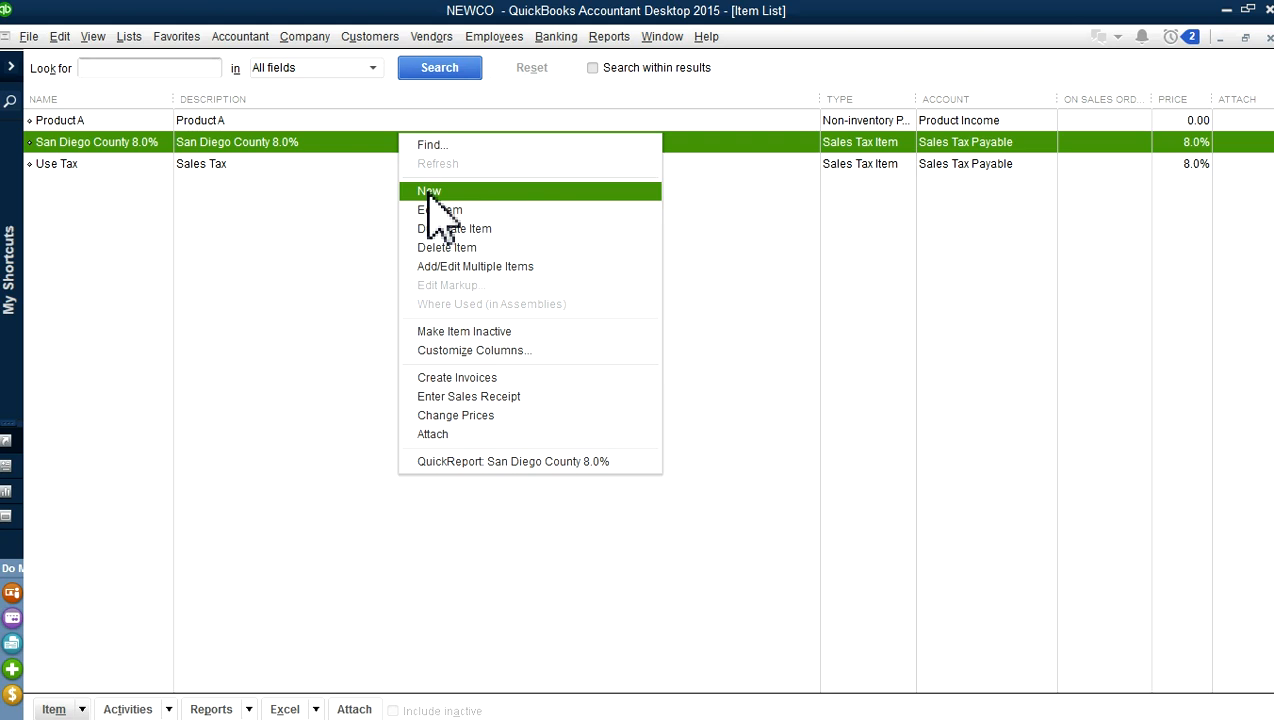
pyautogui.click(429, 192)
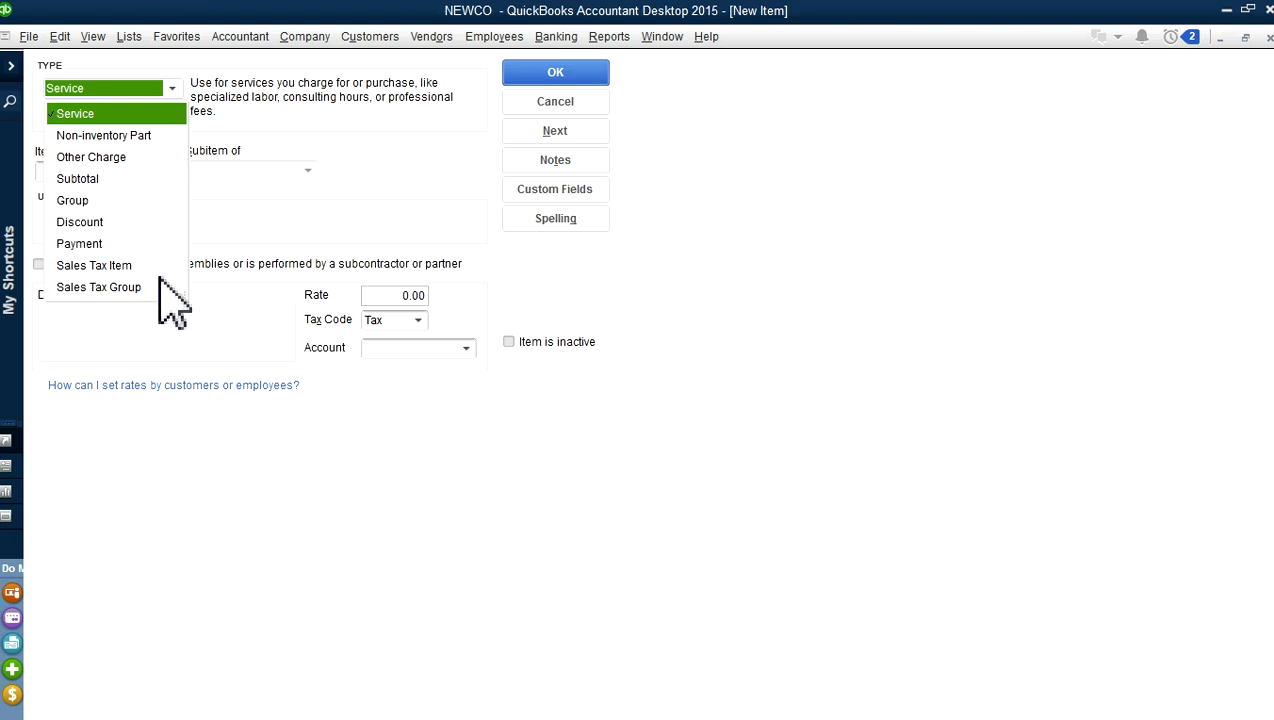
pyautogui.click(100, 266)
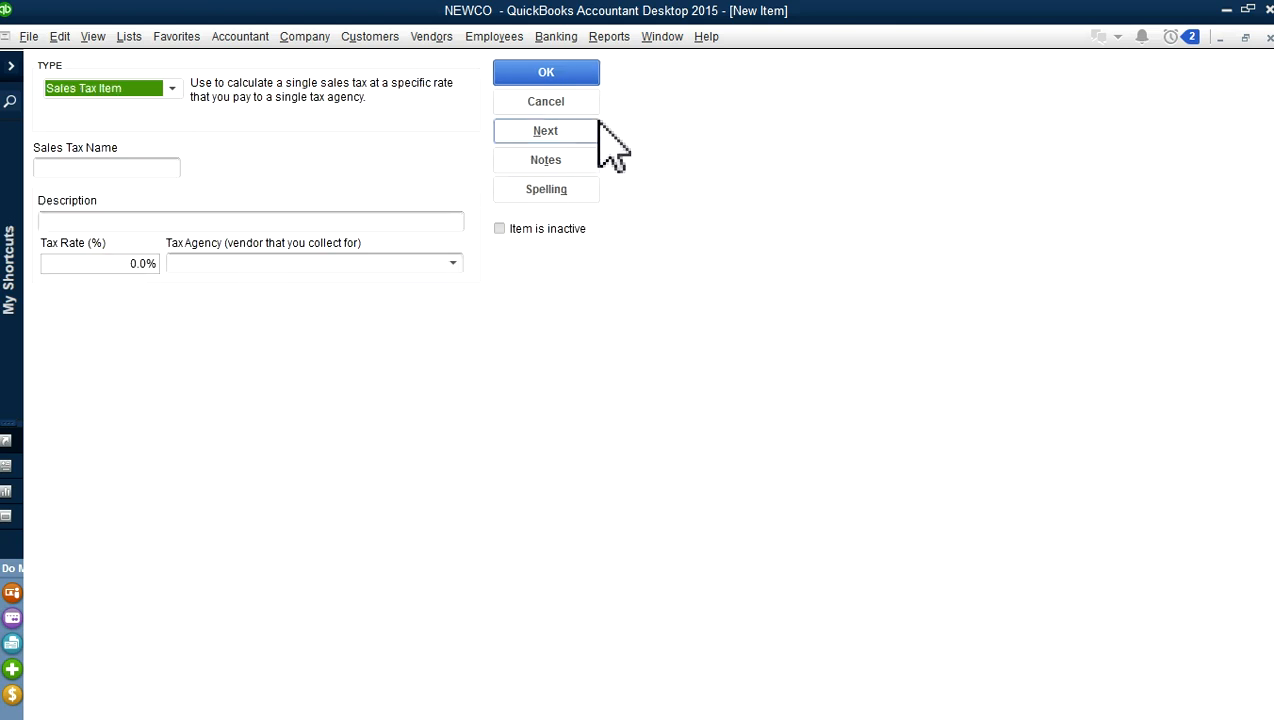
pyautogui.click(549, 102)
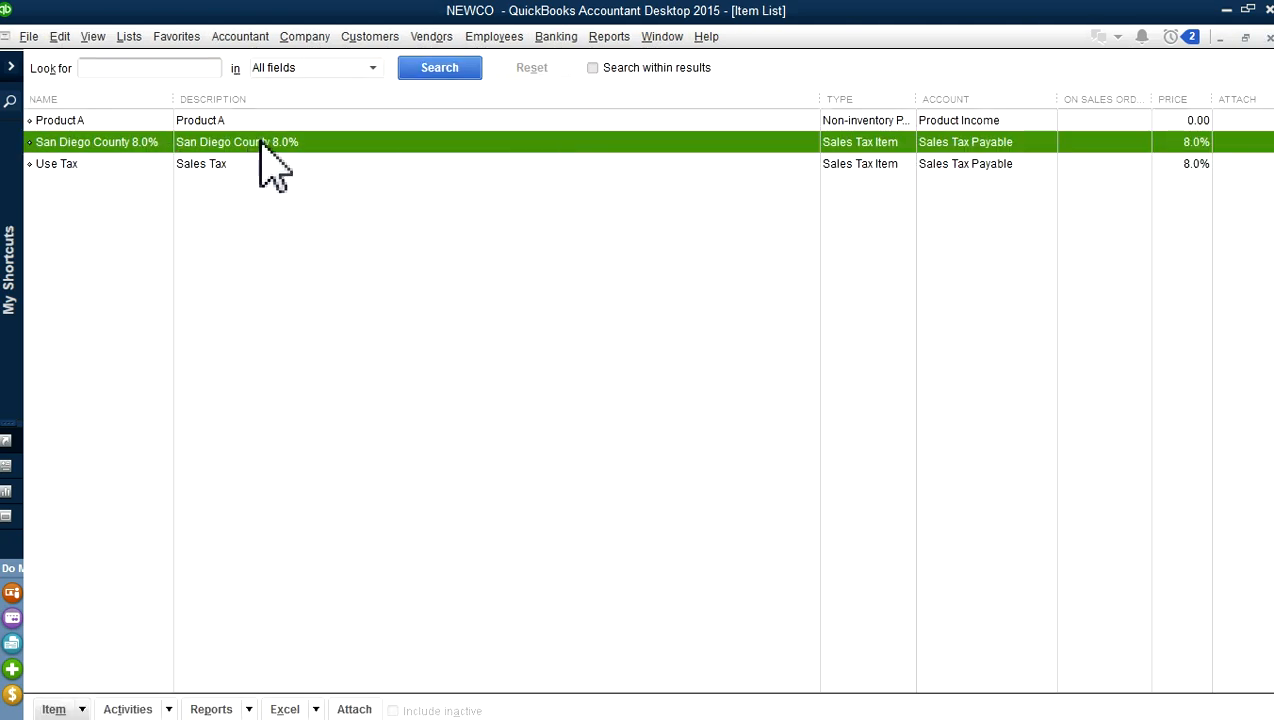
# Review the name, tax rate and tax agency choices of the San Diego County 8.0% item and close it without saving
pyautogui.rightClick(262, 145)
pyautogui.click(273, 216)
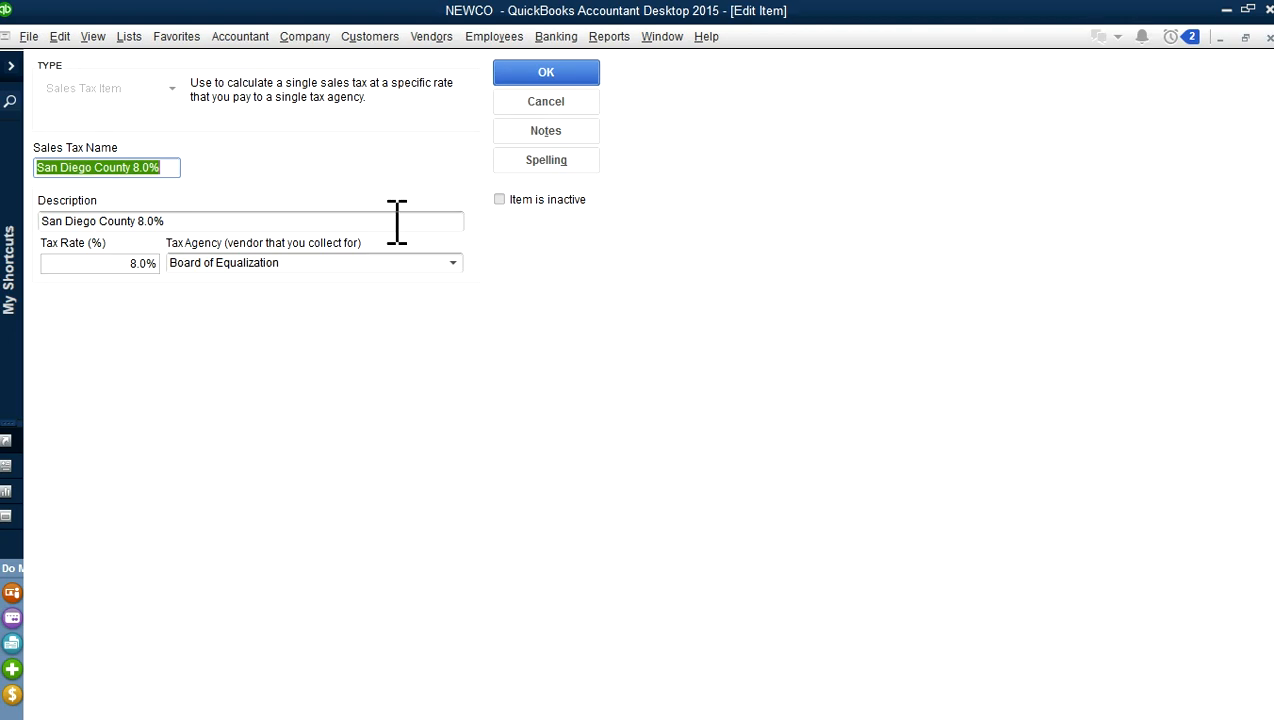
pyautogui.click(174, 168)
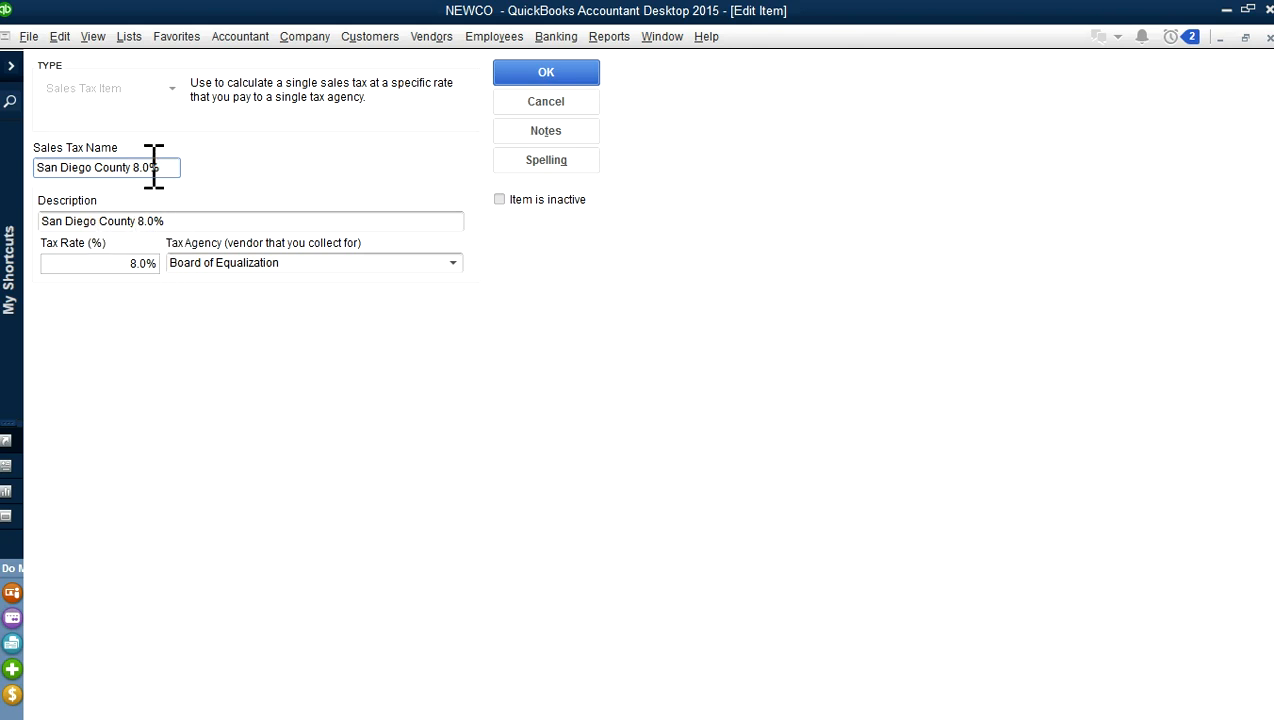
pyautogui.click(152, 263)
pyautogui.press('BackSpace')
pyautogui.write('2')
pyautogui.click(455, 264)
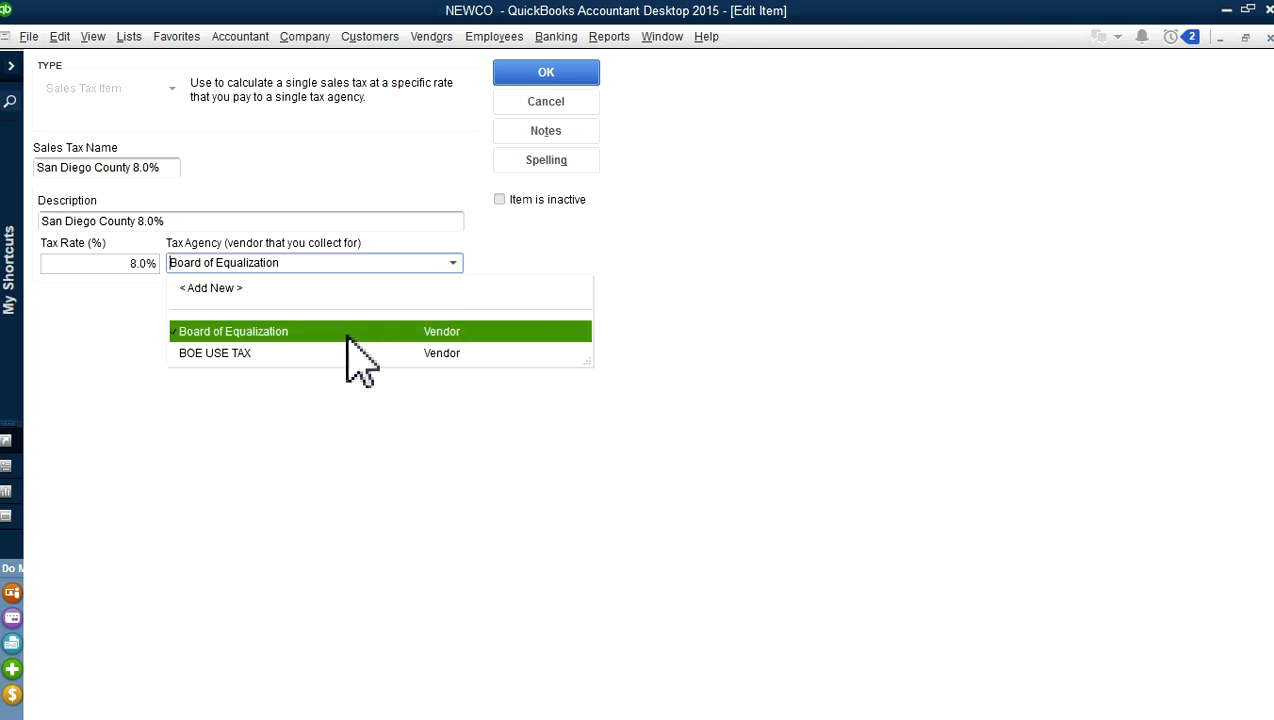
pyautogui.click(212, 289)
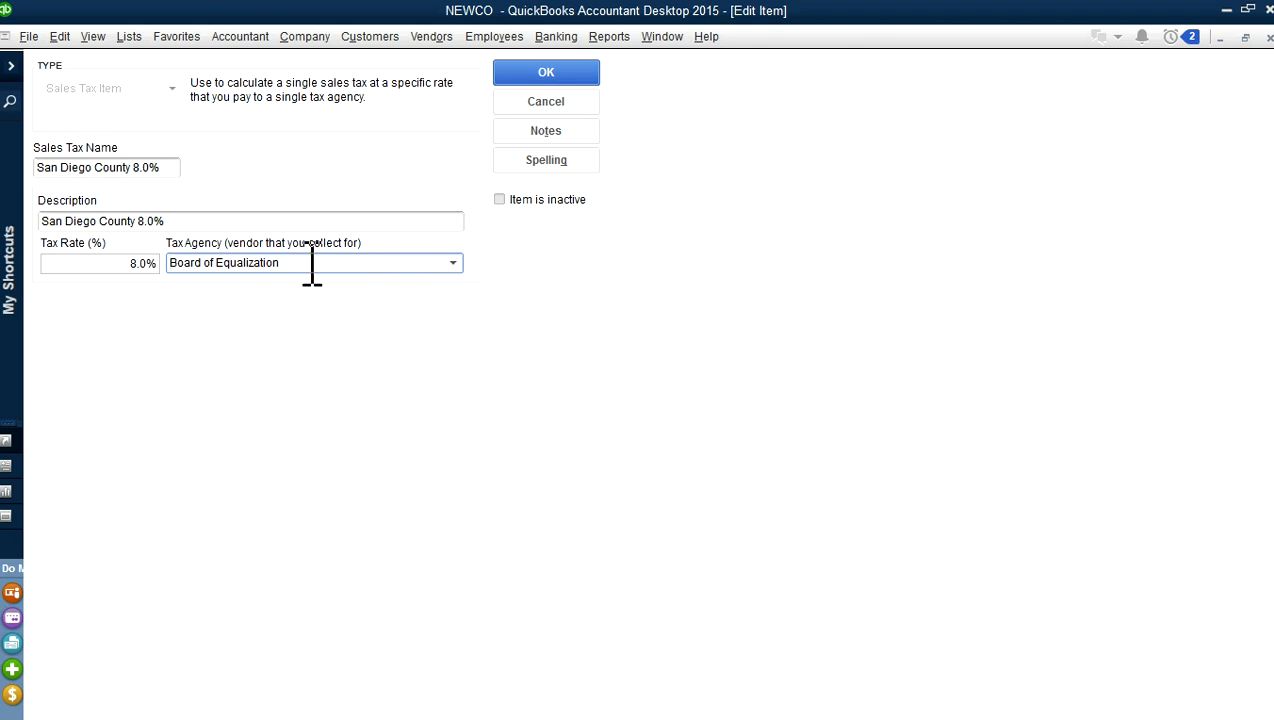
pyautogui.click(549, 104)
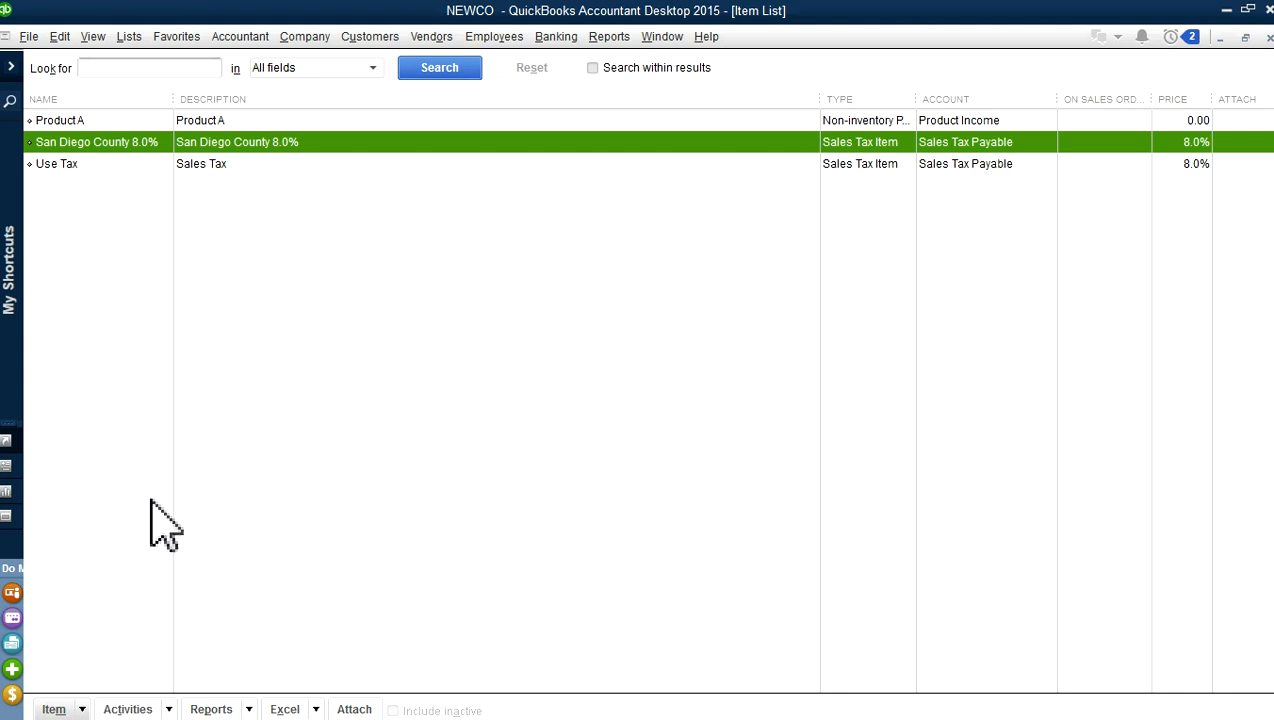
# Set up a new Sales Tax Item named Vista City with a 0.25% rate and Board of Equalization as tax agency
pyautogui.rightClick(344, 141)
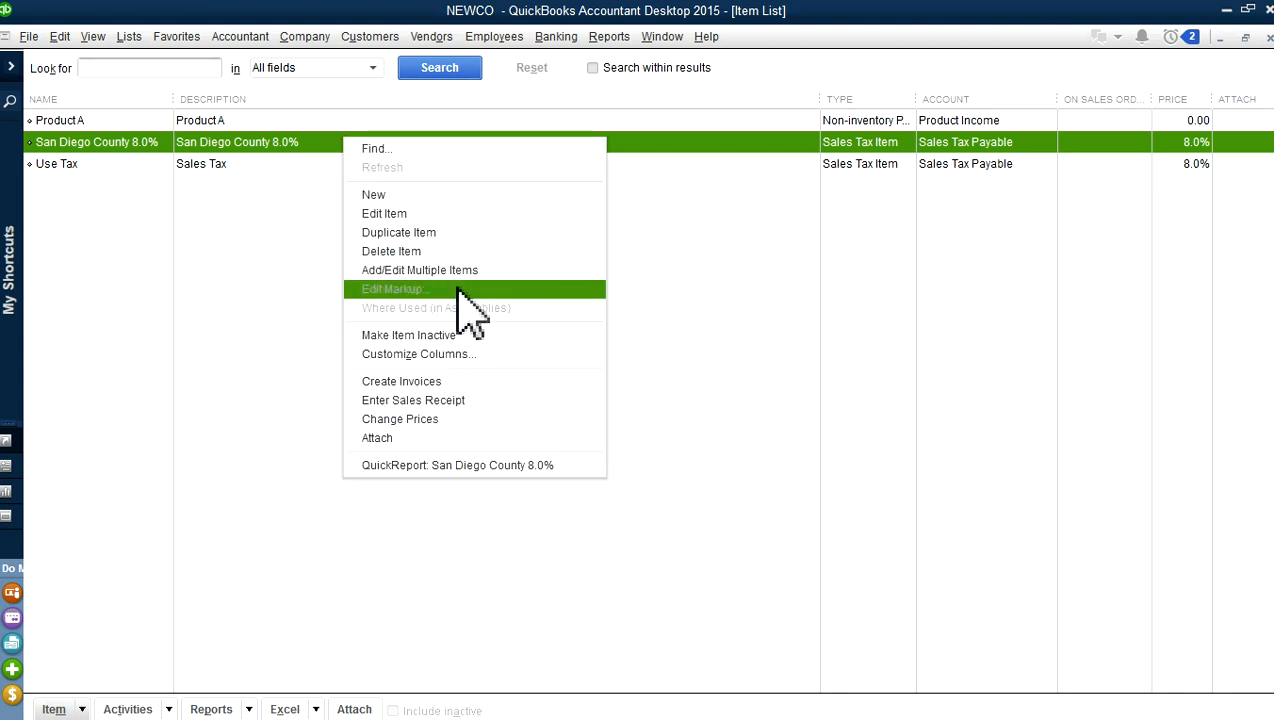
pyautogui.click(383, 196)
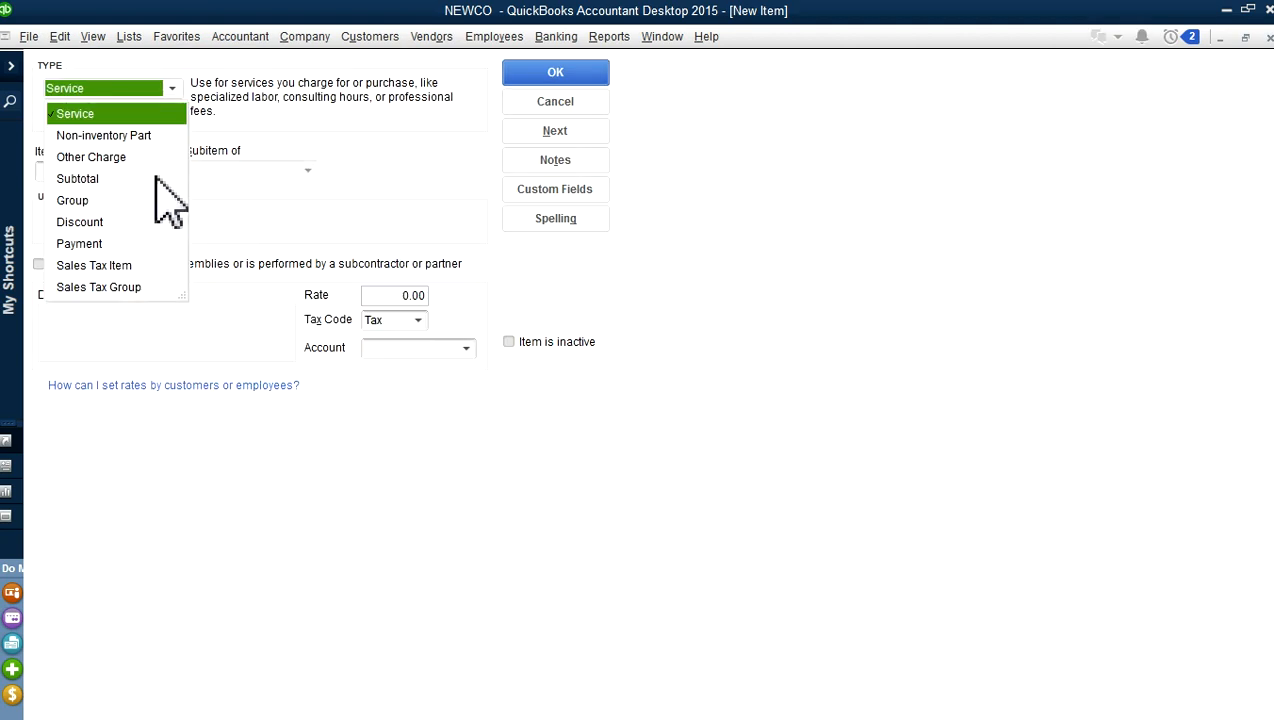
pyautogui.click(100, 265)
pyautogui.click(82, 166)
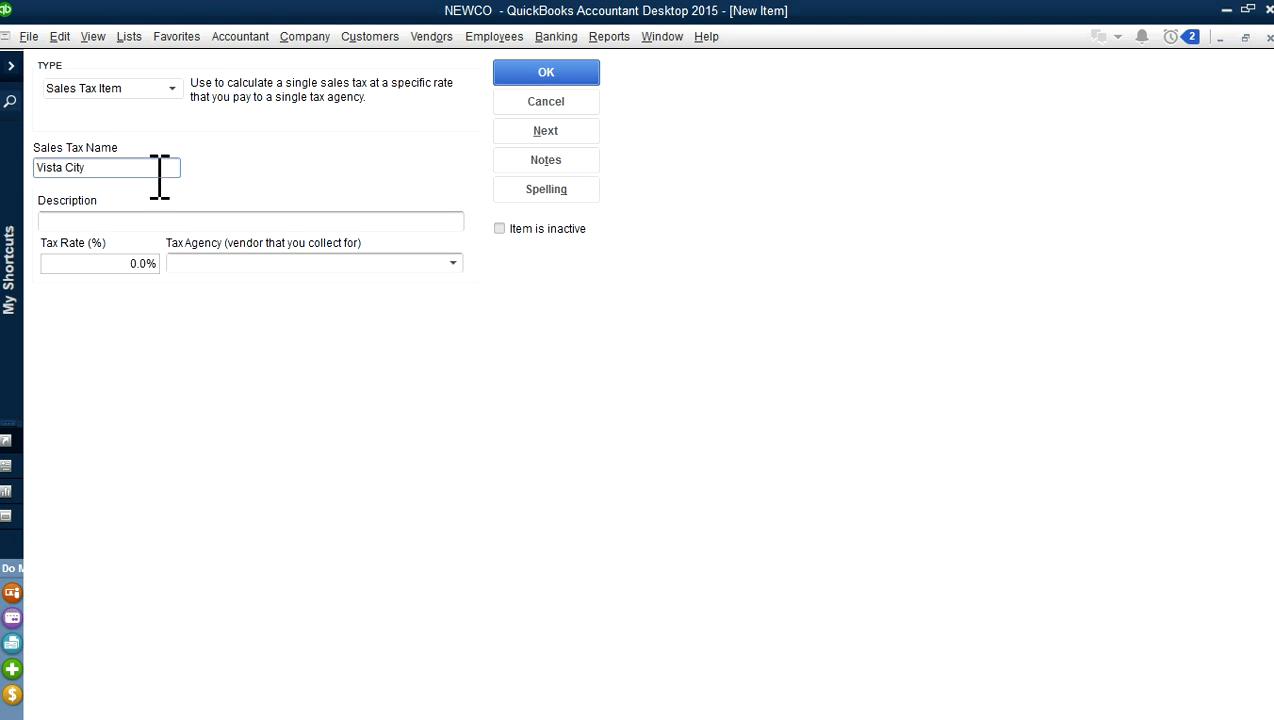
pyautogui.doubleClick(150, 263)
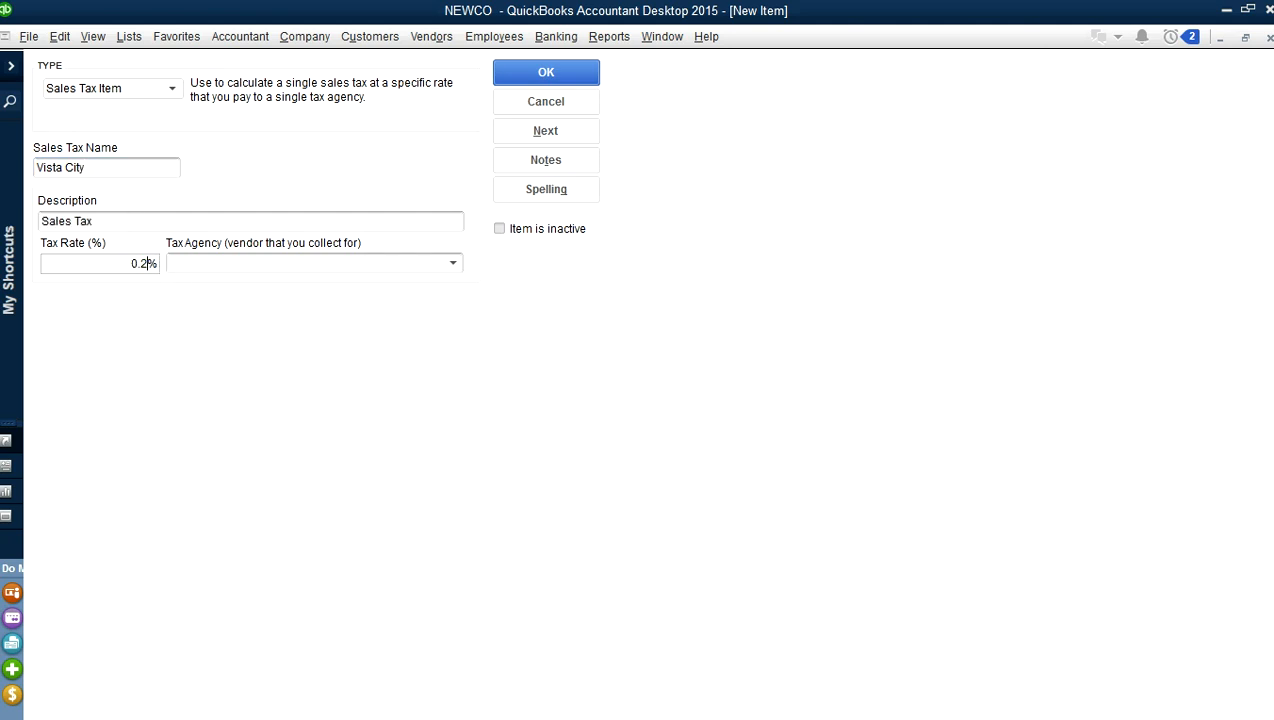
pyautogui.click(194, 264)
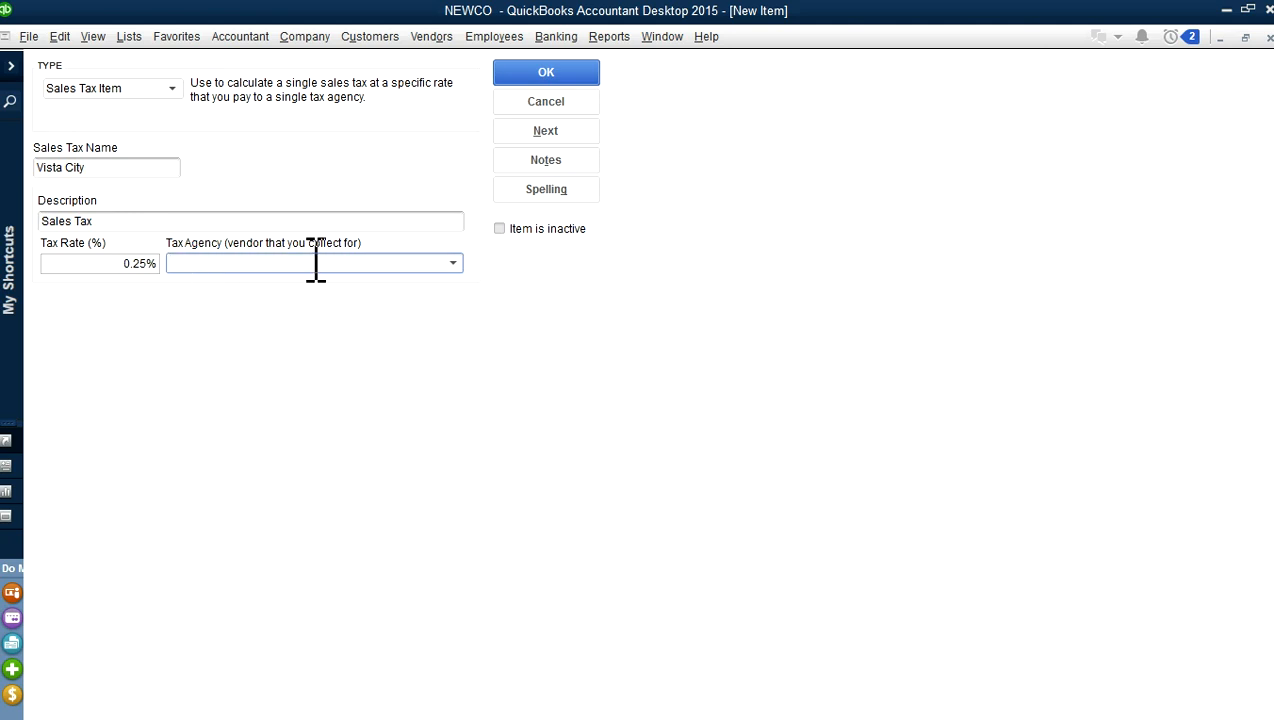
pyautogui.click(453, 263)
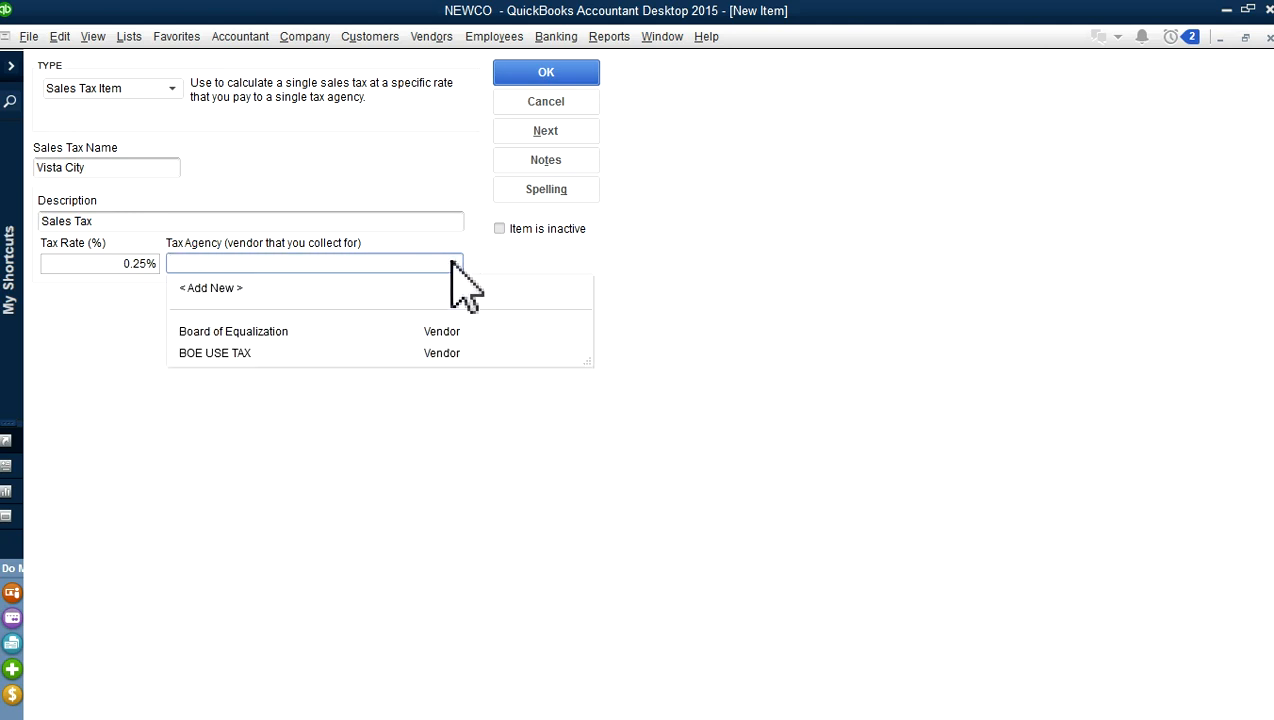
pyautogui.click(262, 333)
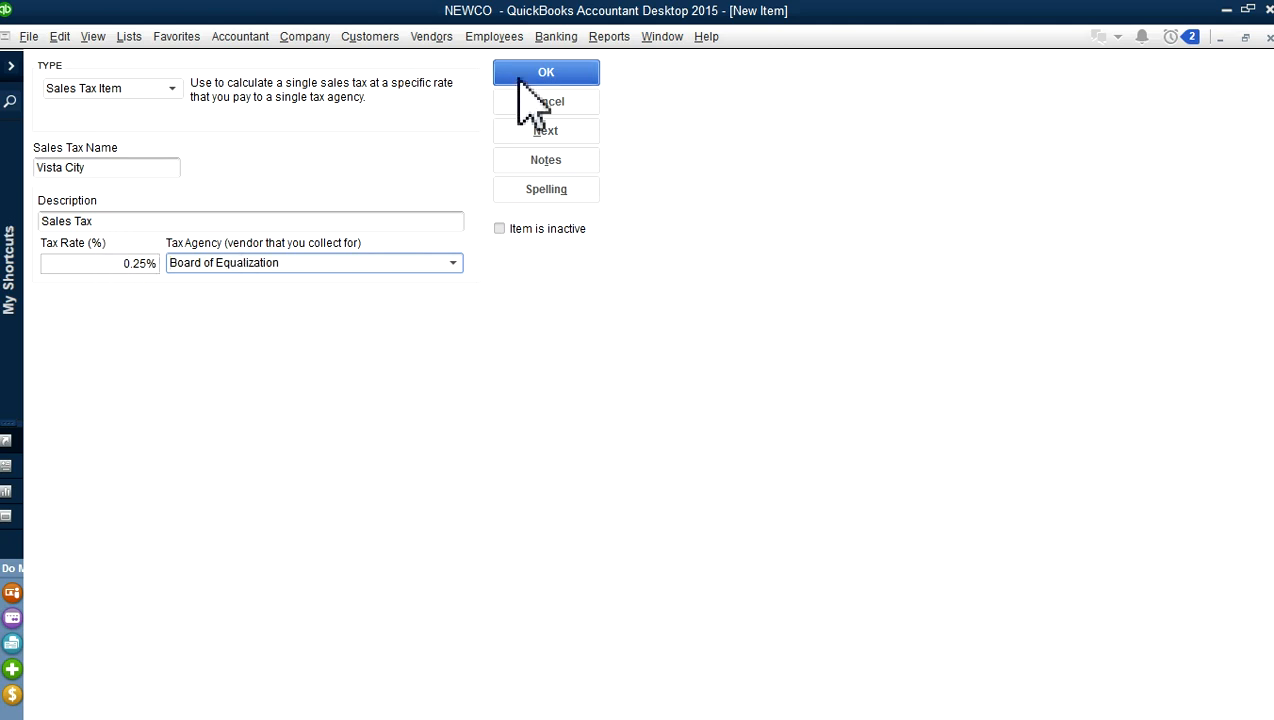
# Copy the sales tax name to the front of the description so it reads Vista City Sales Tax, and save the item
pyautogui.click(108, 171)
pyautogui.rightClick(48, 167)
pyautogui.click(50, 183)
pyautogui.rightClick(60, 167)
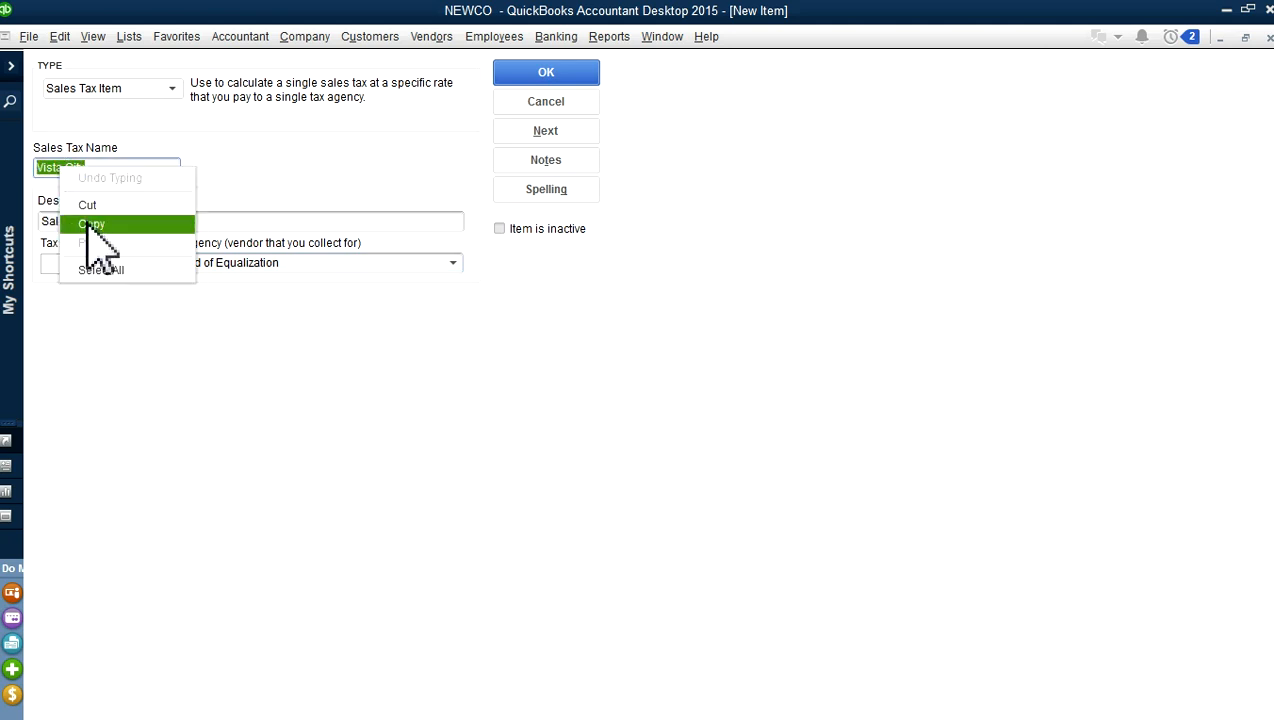
pyautogui.click(91, 224)
pyautogui.click(45, 221)
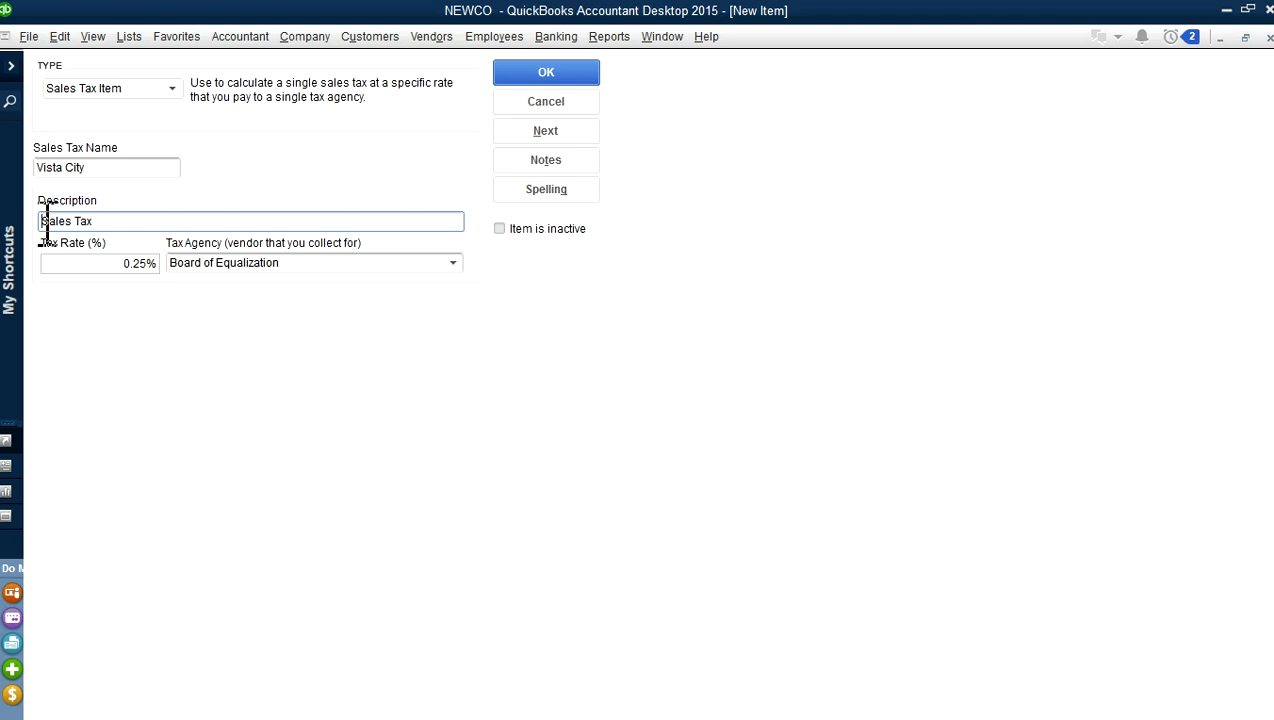
pyautogui.rightClick(47, 221)
pyautogui.click(77, 300)
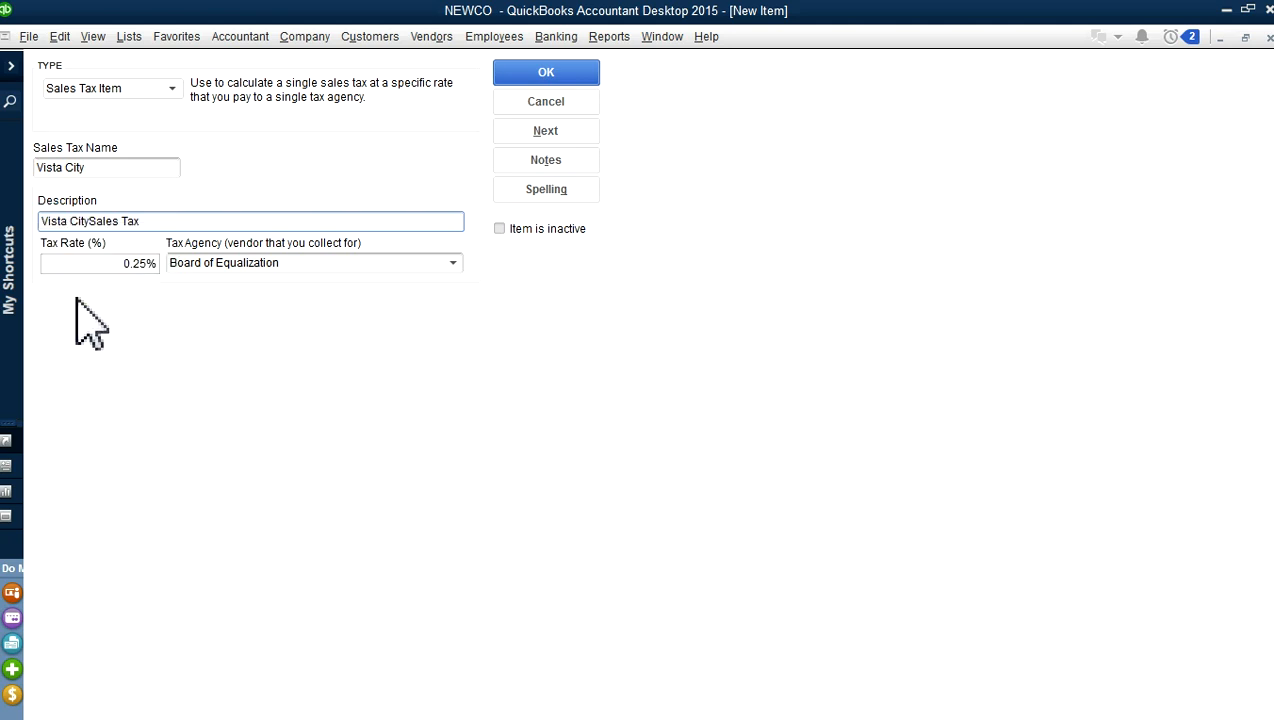
pyautogui.click(561, 80)
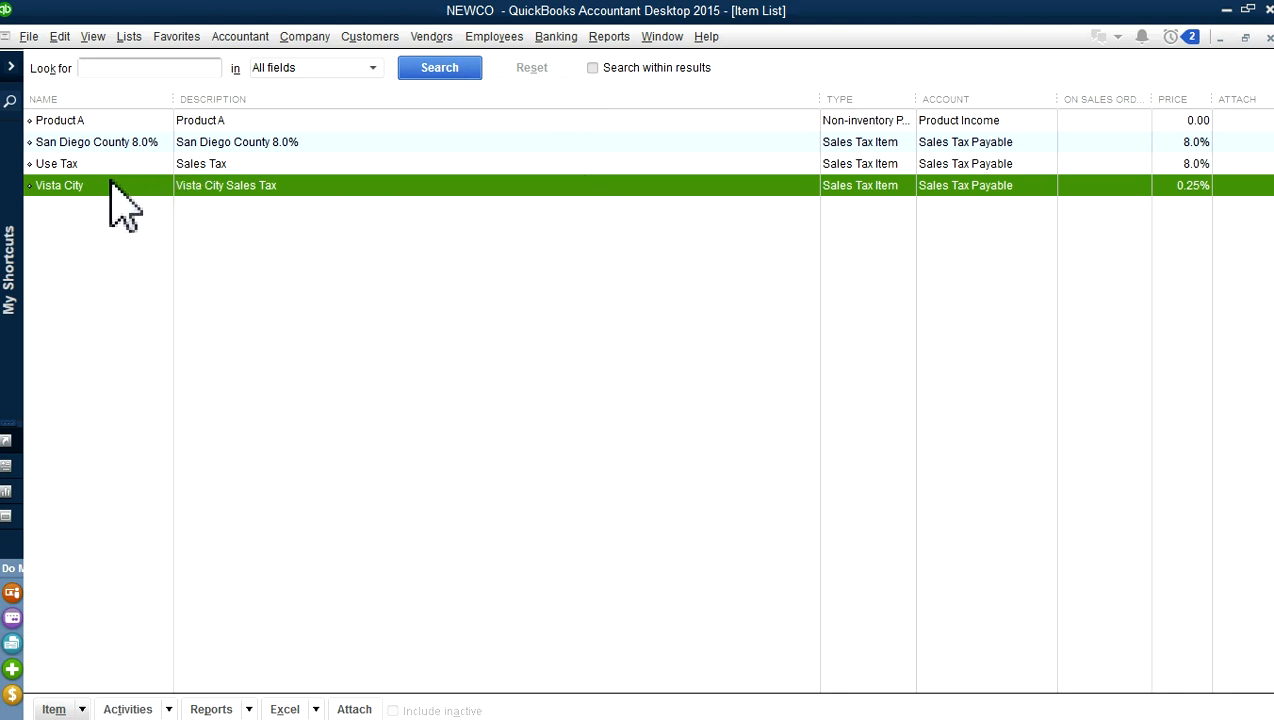
pyautogui.click(116, 143)
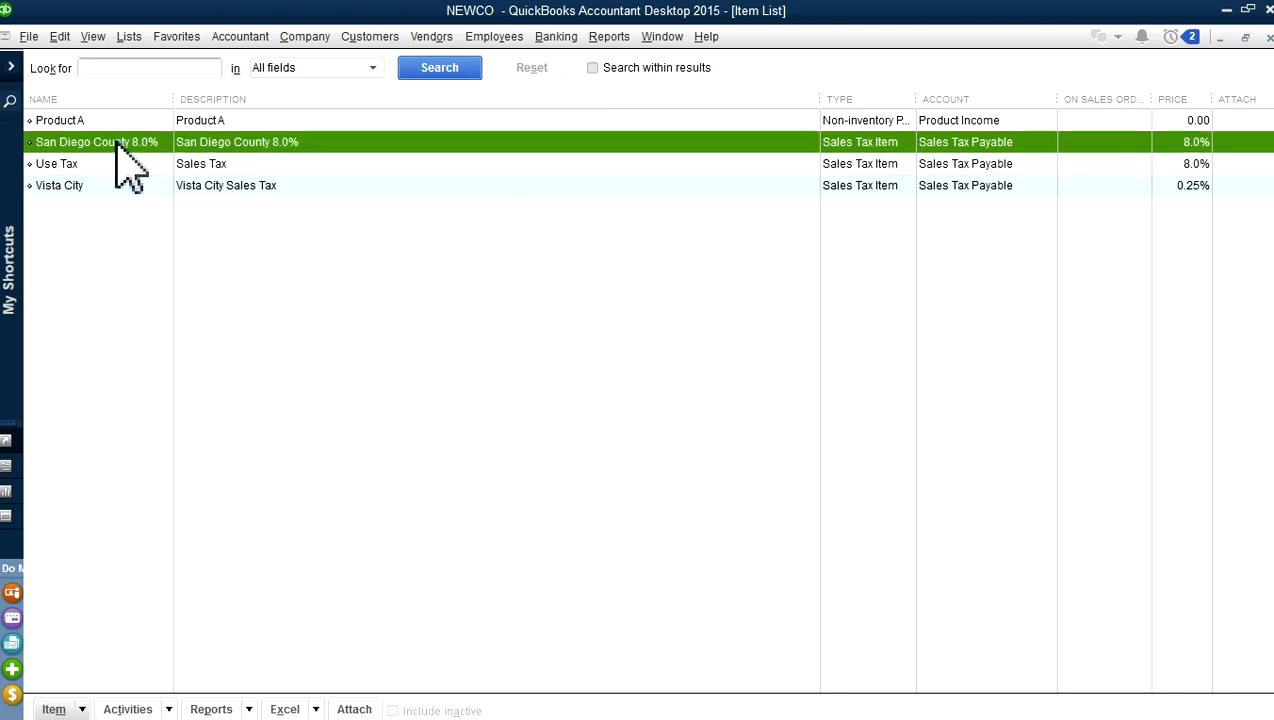
pyautogui.click(85, 189)
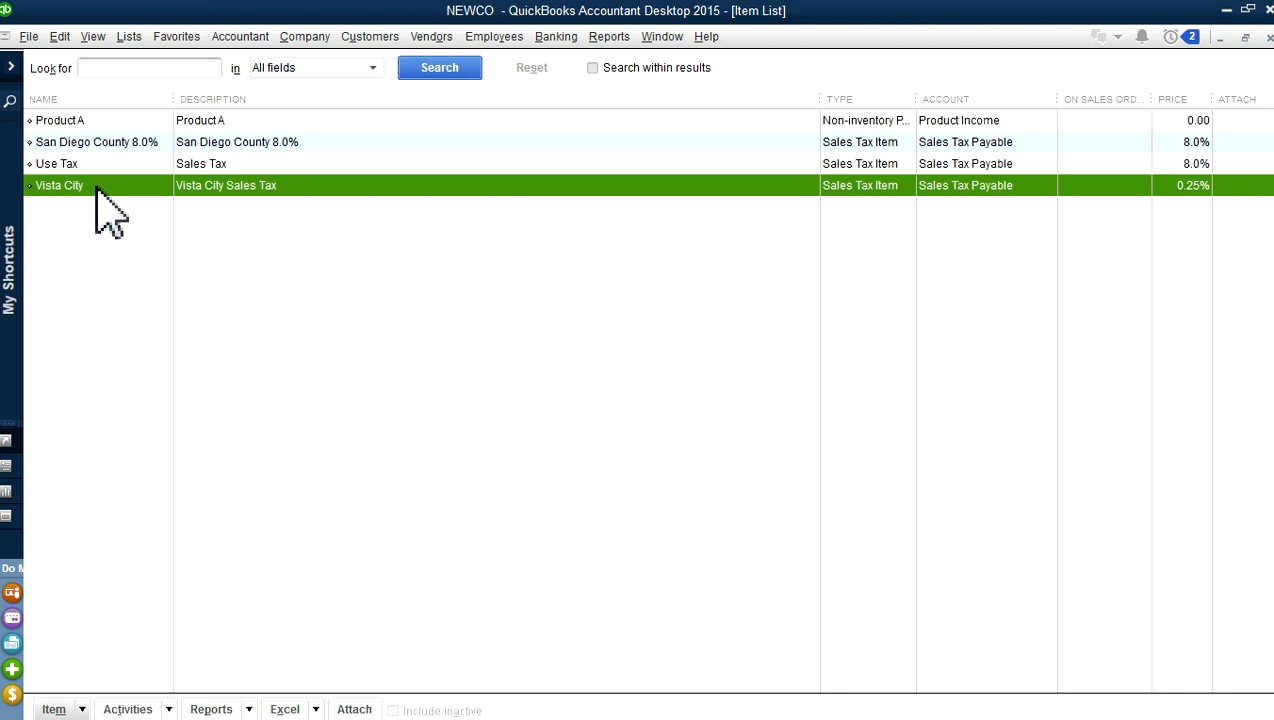
# Rename the Vista City sales tax item as Vista City 0.25% and save it
pyautogui.rightClick(97, 190)
pyautogui.click(140, 265)
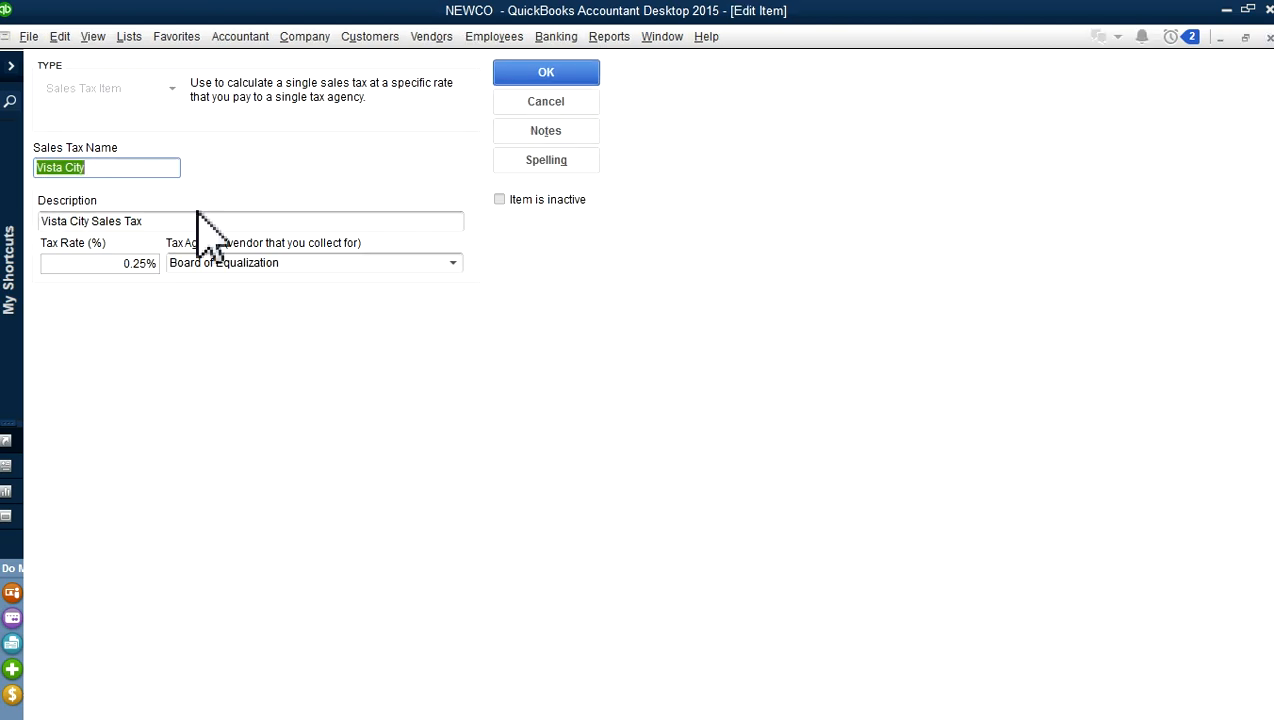
pyautogui.click(124, 168)
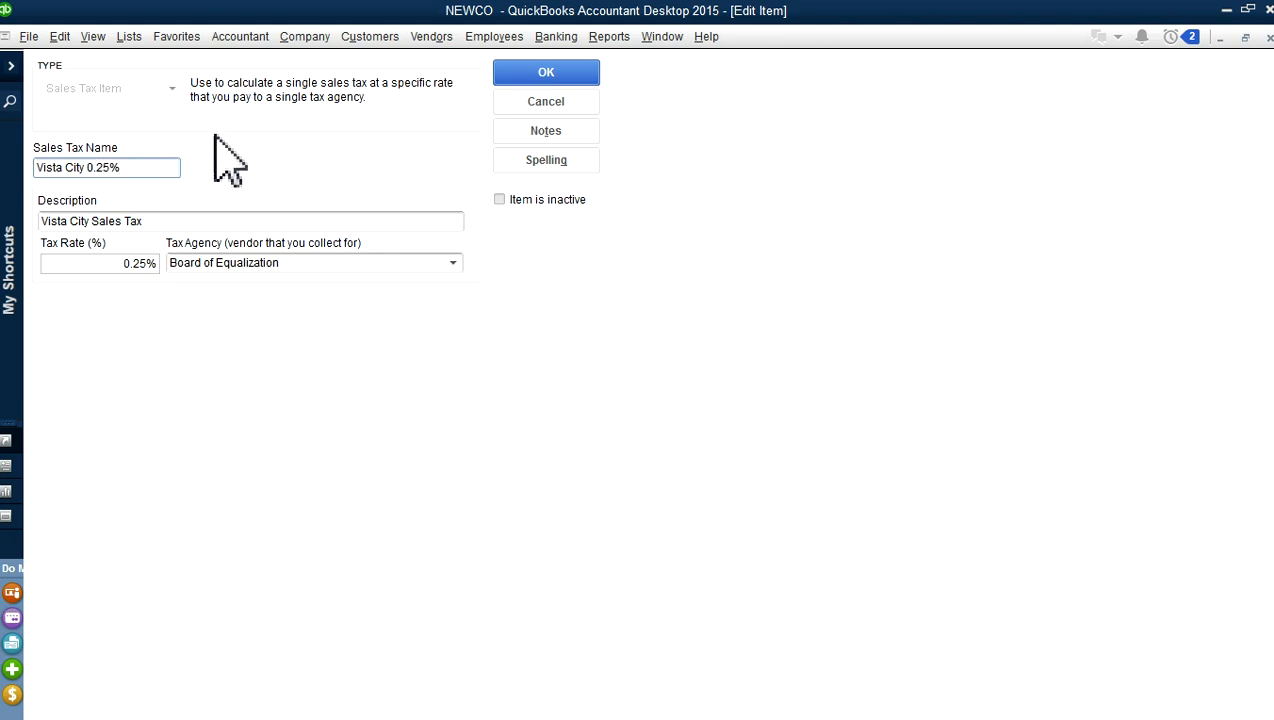
pyautogui.click(549, 78)
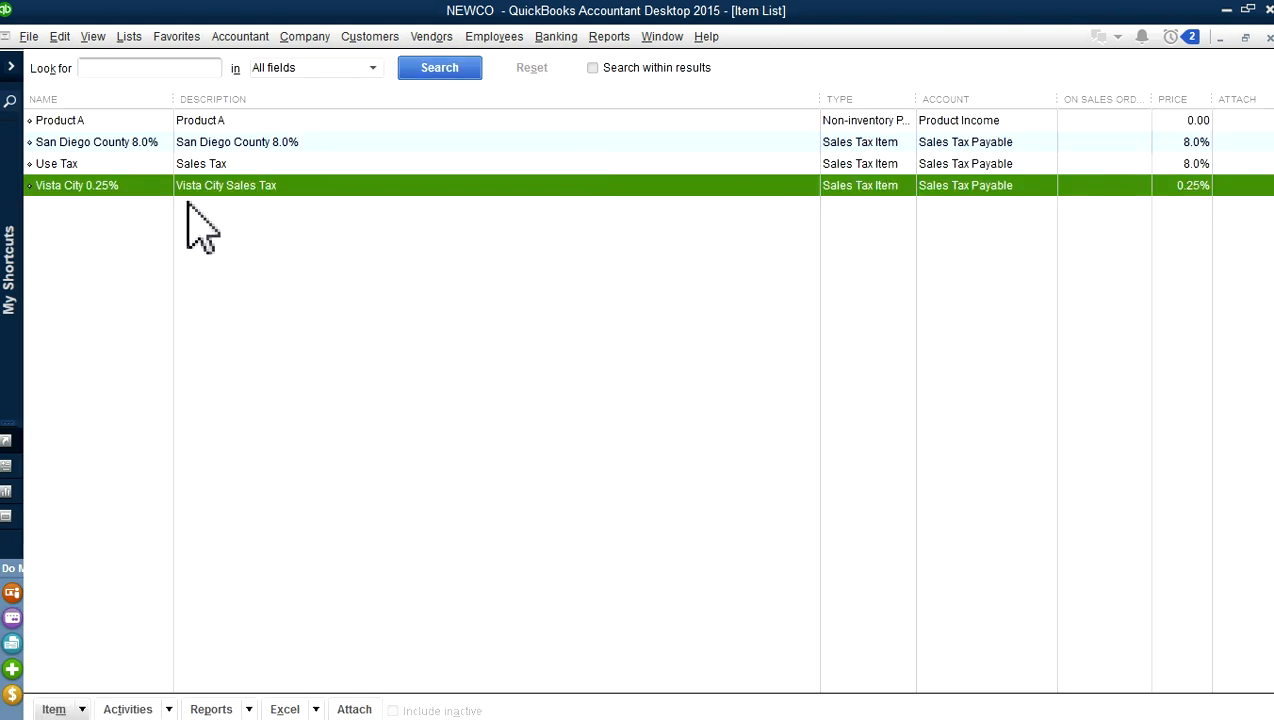
# Start a new item of type Sales Tax Group and name the group Vista
pyautogui.click(117, 145)
pyautogui.click(114, 188)
pyautogui.rightClick(265, 188)
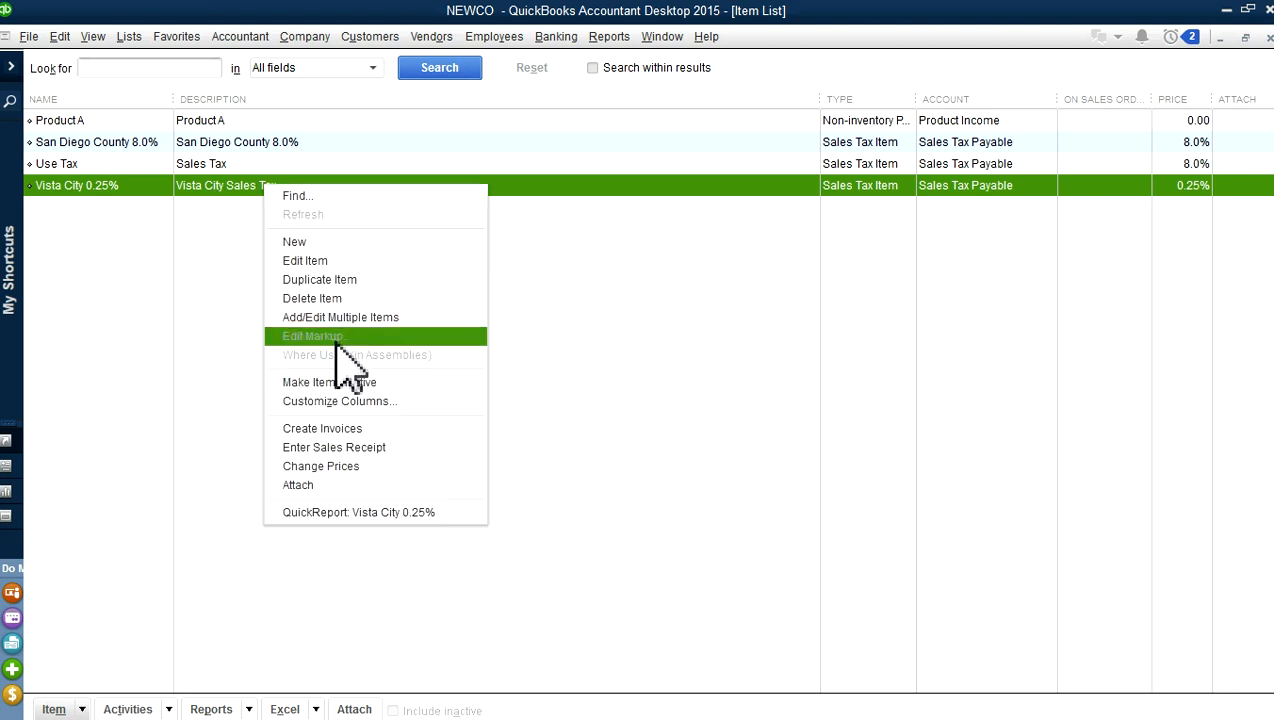
pyautogui.click(308, 242)
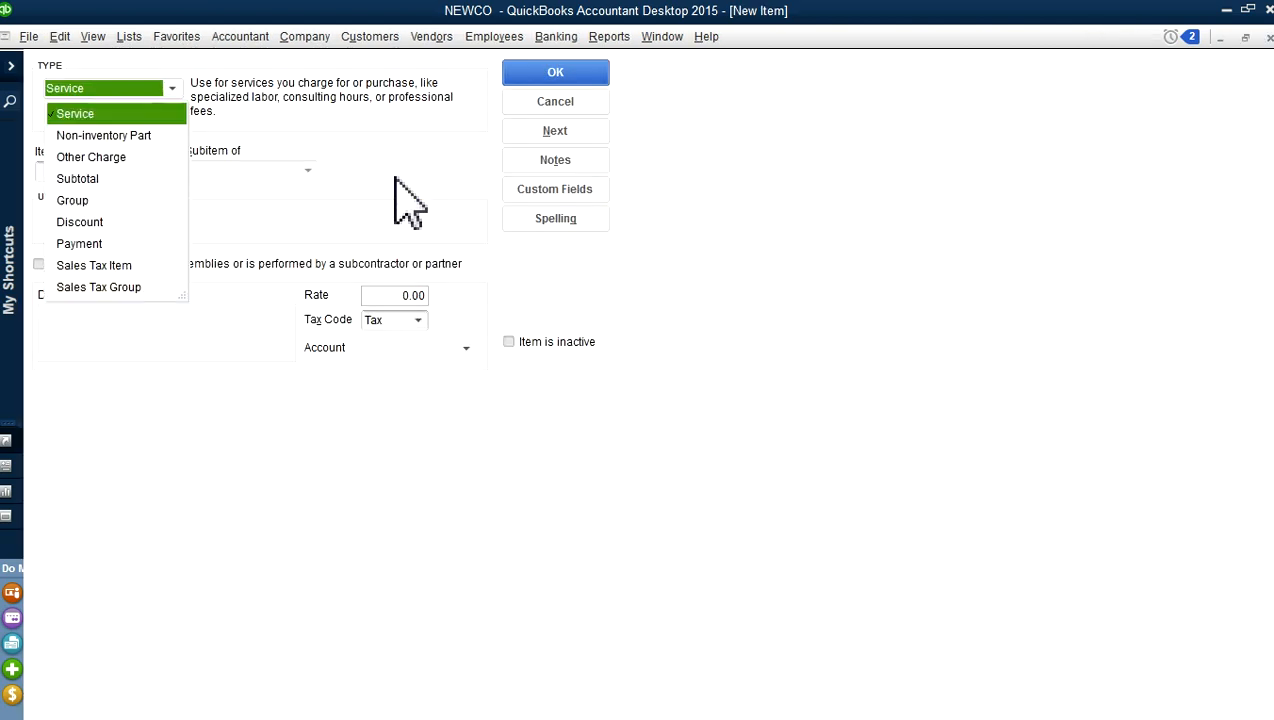
pyautogui.click(100, 287)
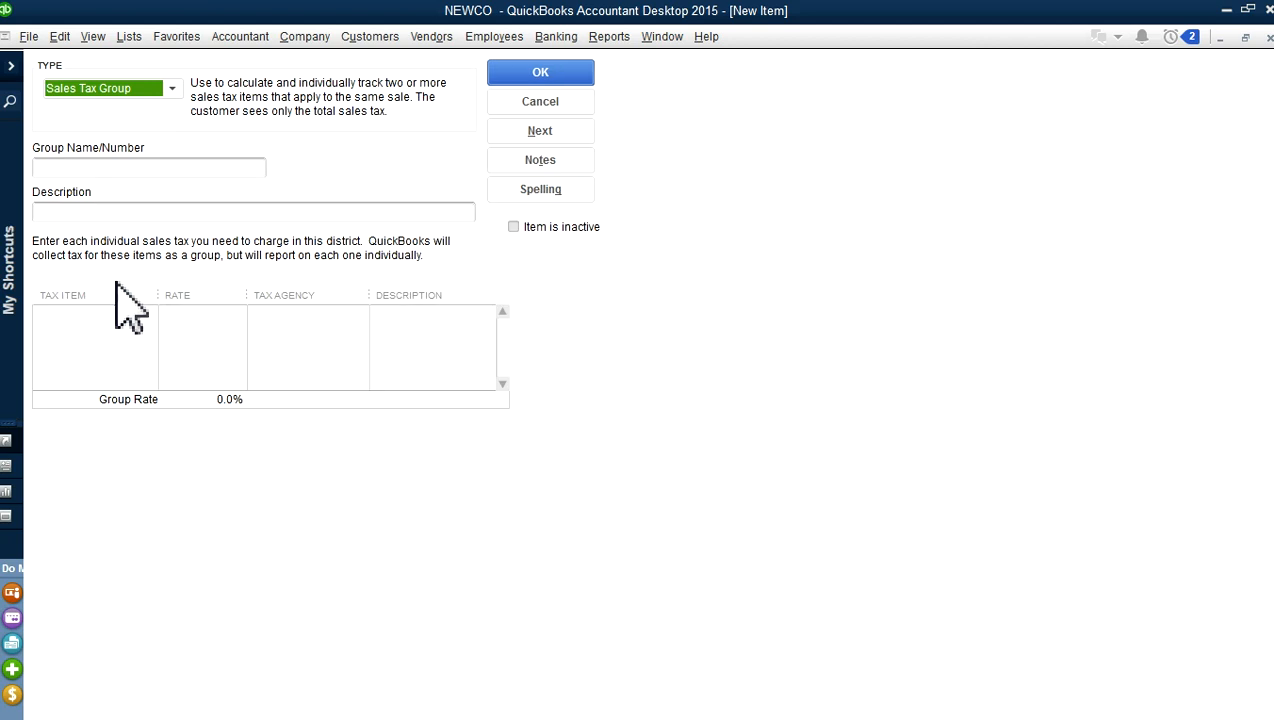
pyautogui.click(154, 168)
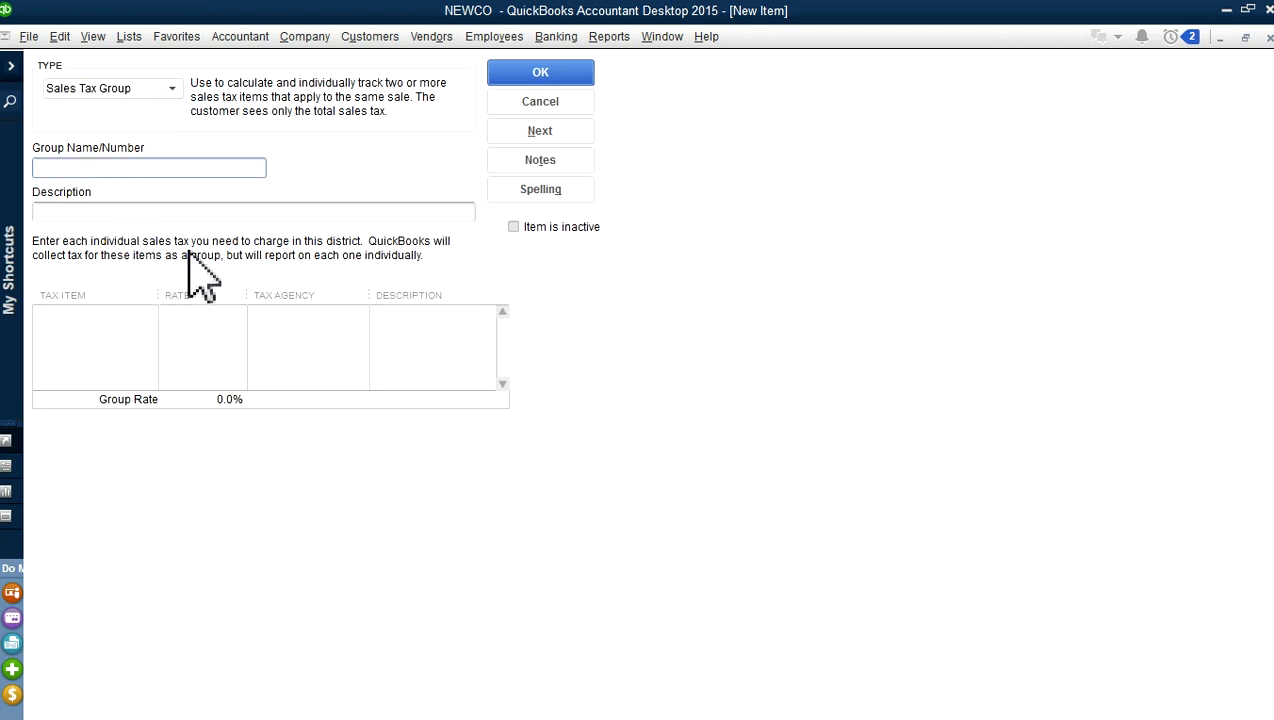
pyautogui.write('Vista')
# Add the San Diego County 8.0% and Vista City 0.25% tax items to the Vista group and save it
pyautogui.click(88, 318)
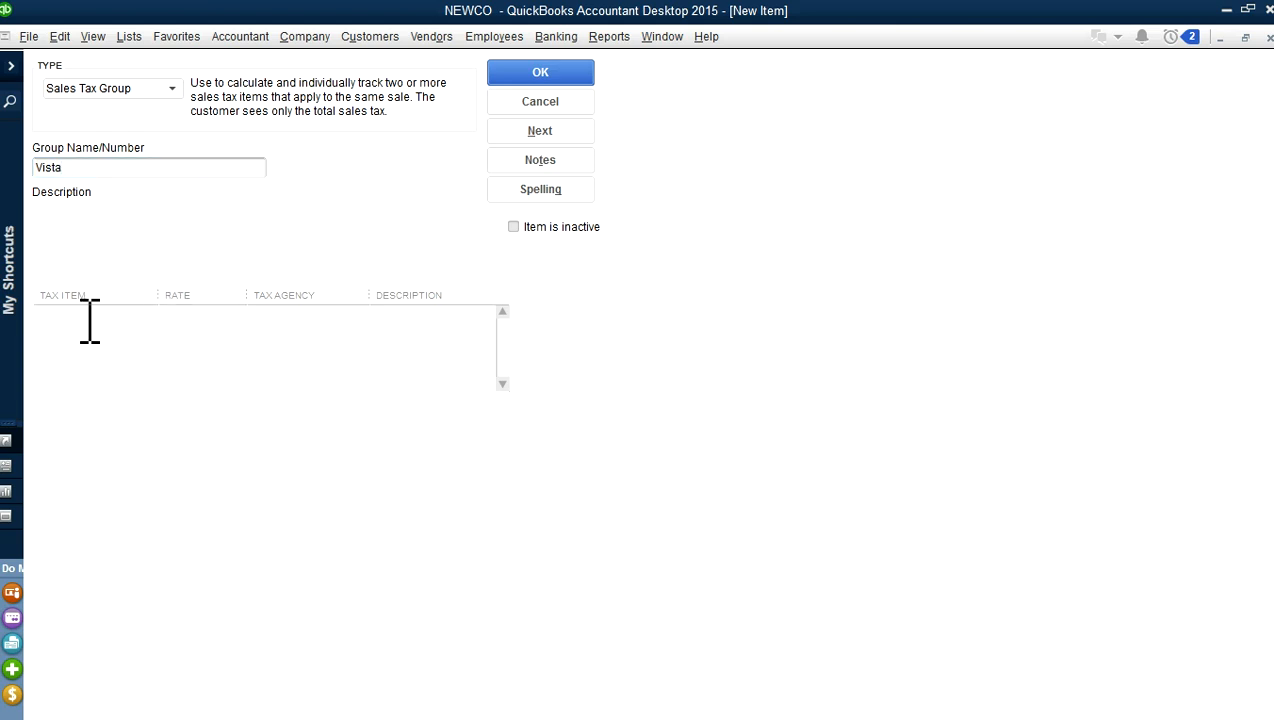
pyautogui.click(147, 318)
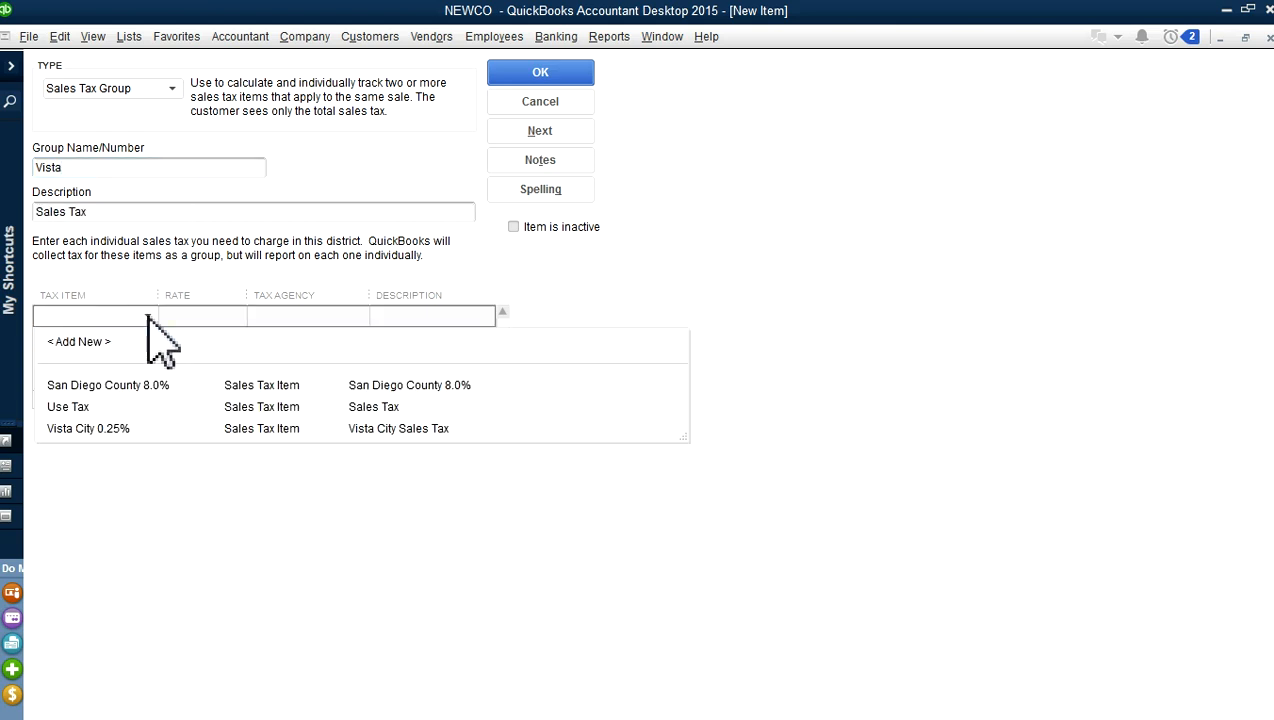
pyautogui.click(137, 385)
pyautogui.click(110, 340)
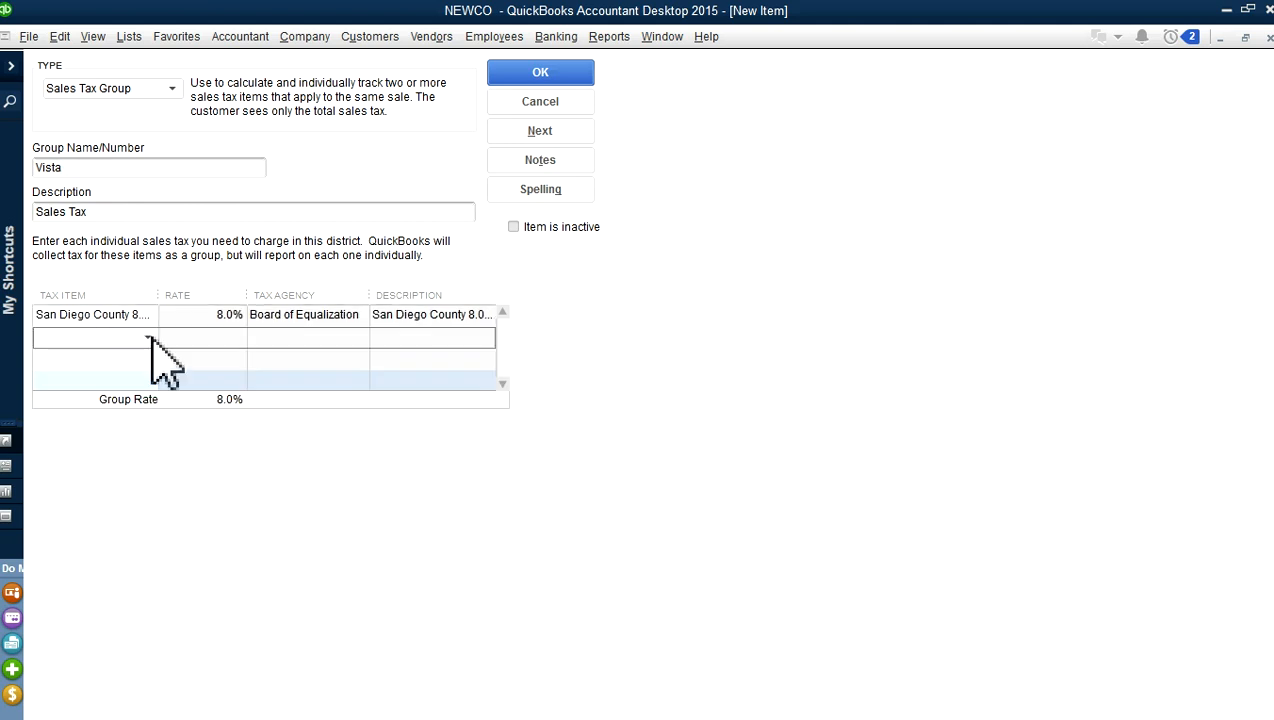
pyautogui.click(148, 337)
pyautogui.click(90, 450)
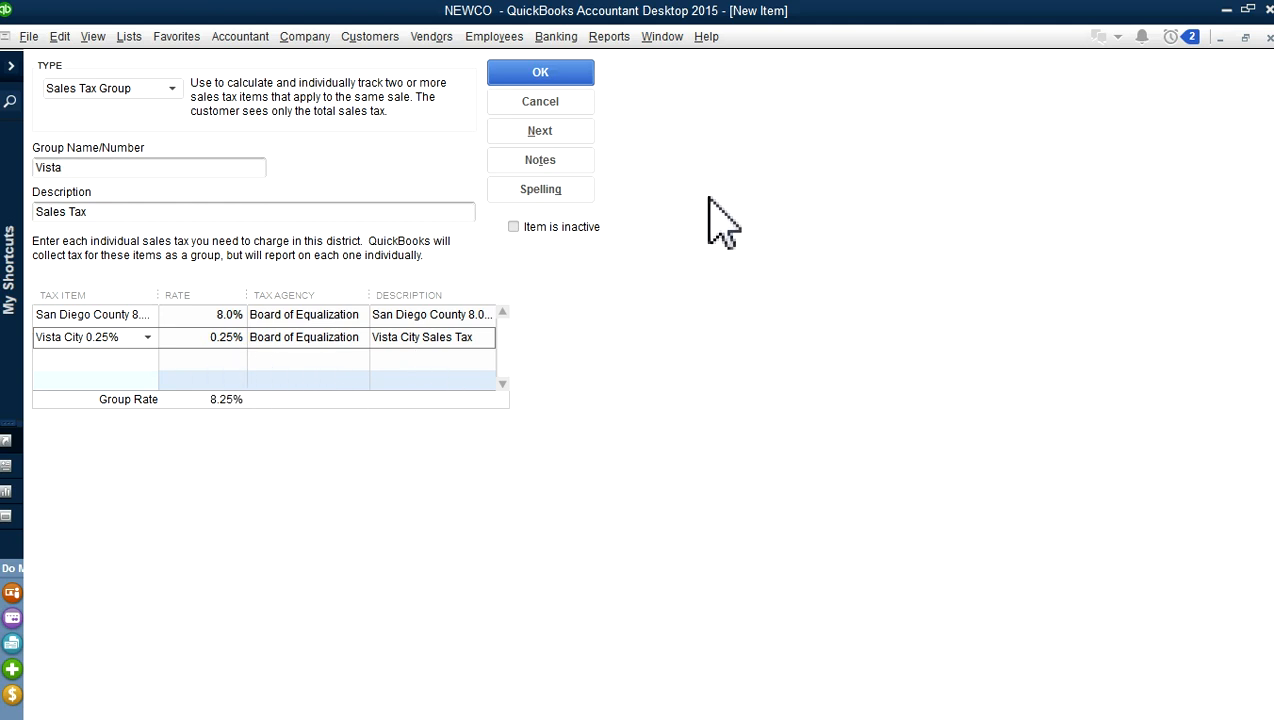
pyautogui.click(543, 76)
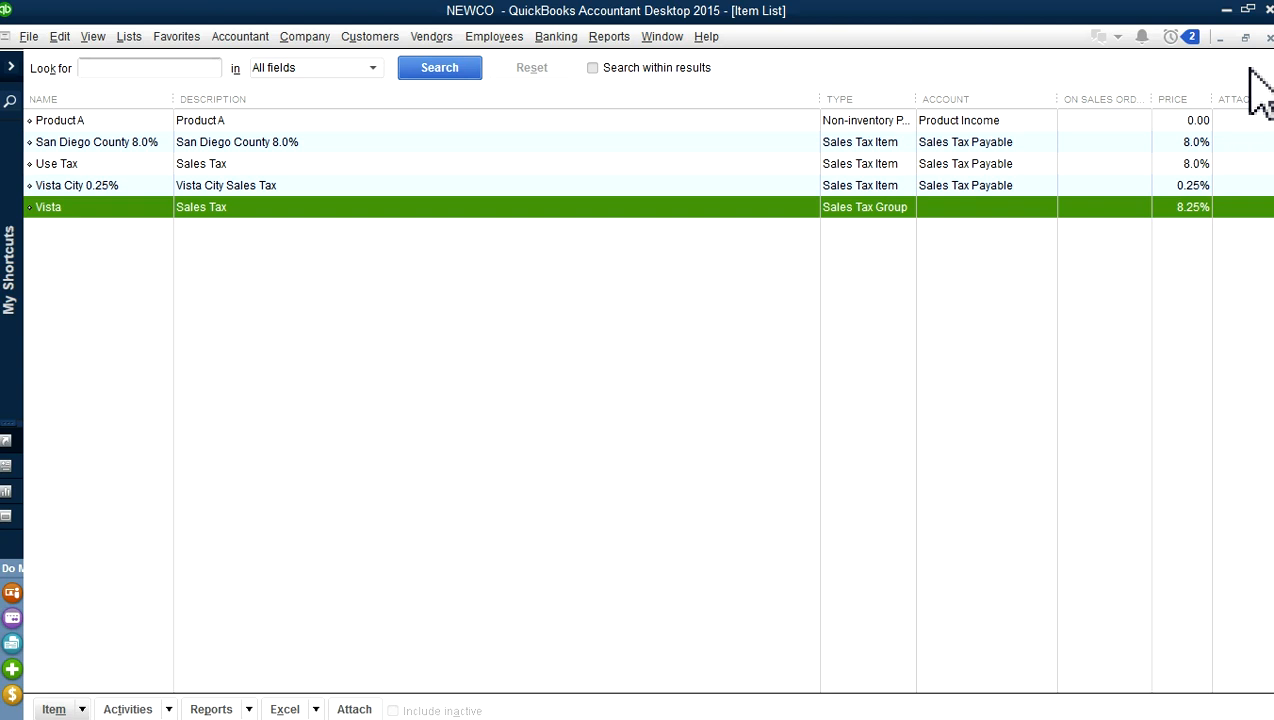
# From the Home page, go to the company's sales tax preferences, review the choices for the most common sales tax item, and close without saving
pyautogui.click(656, 38)
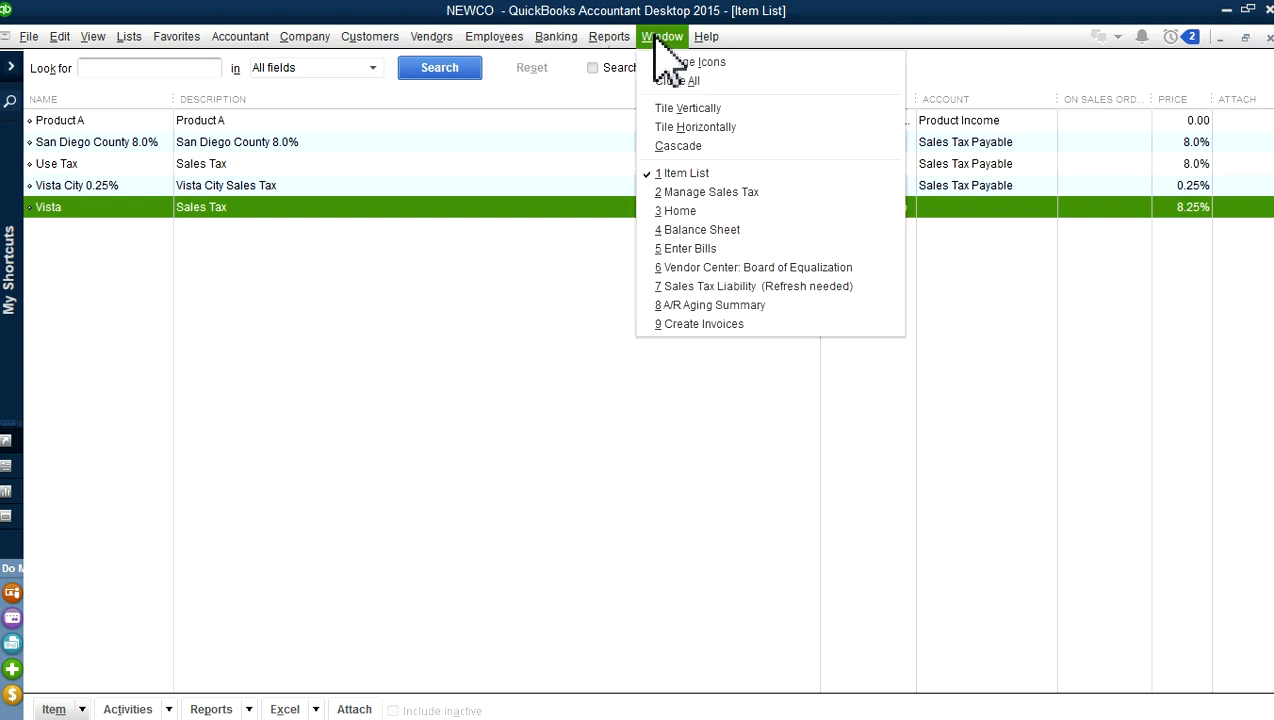
pyautogui.click(675, 211)
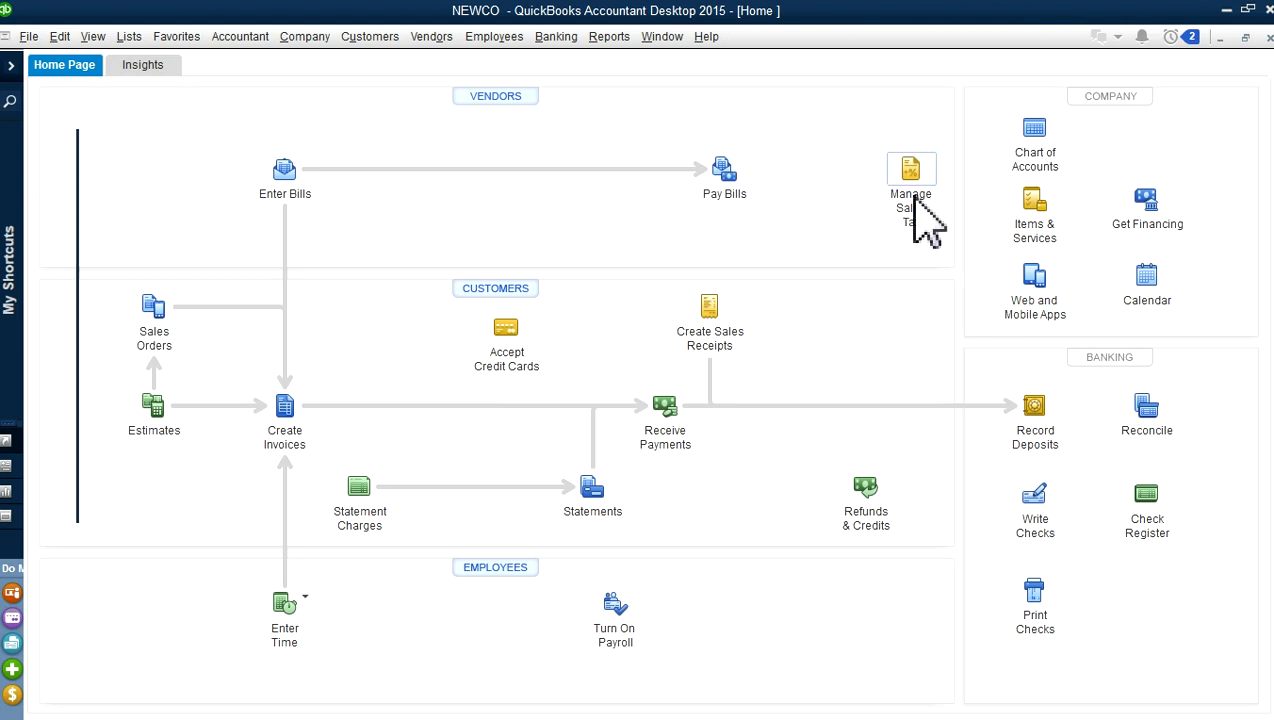
pyautogui.click(908, 205)
pyautogui.click(152, 111)
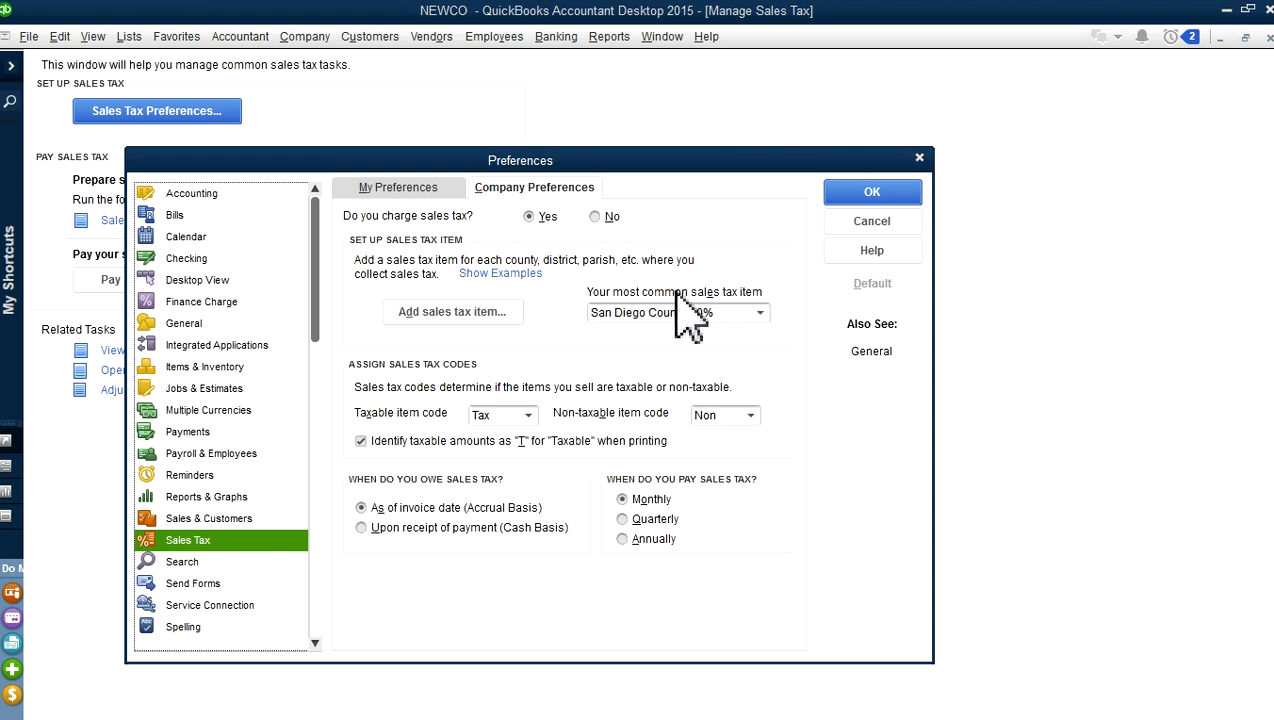
pyautogui.click(760, 314)
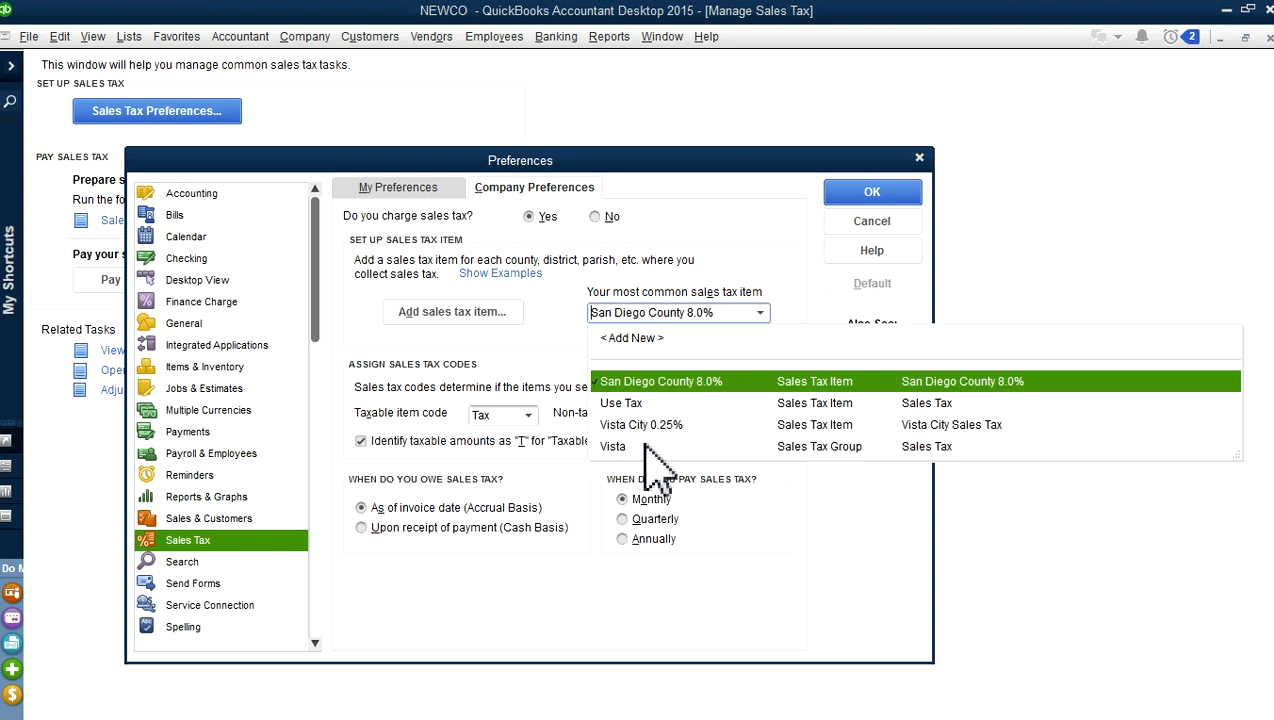
pyautogui.click(790, 298)
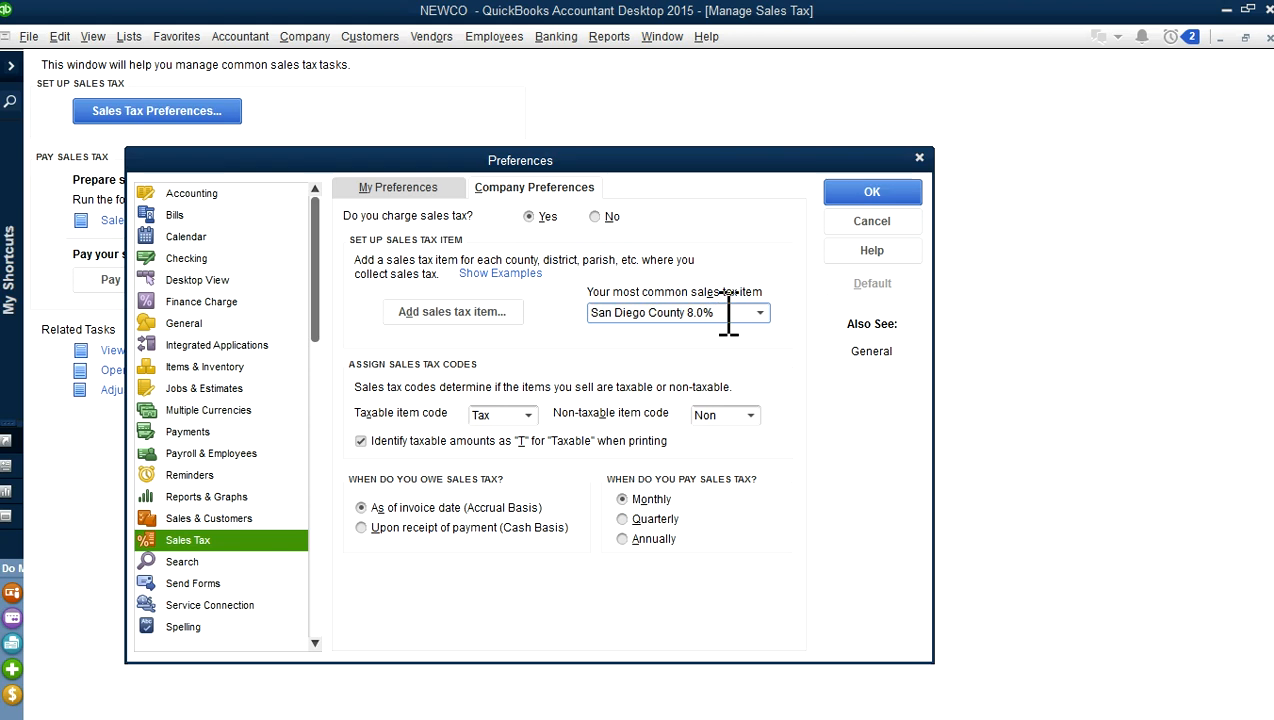
pyautogui.click(760, 314)
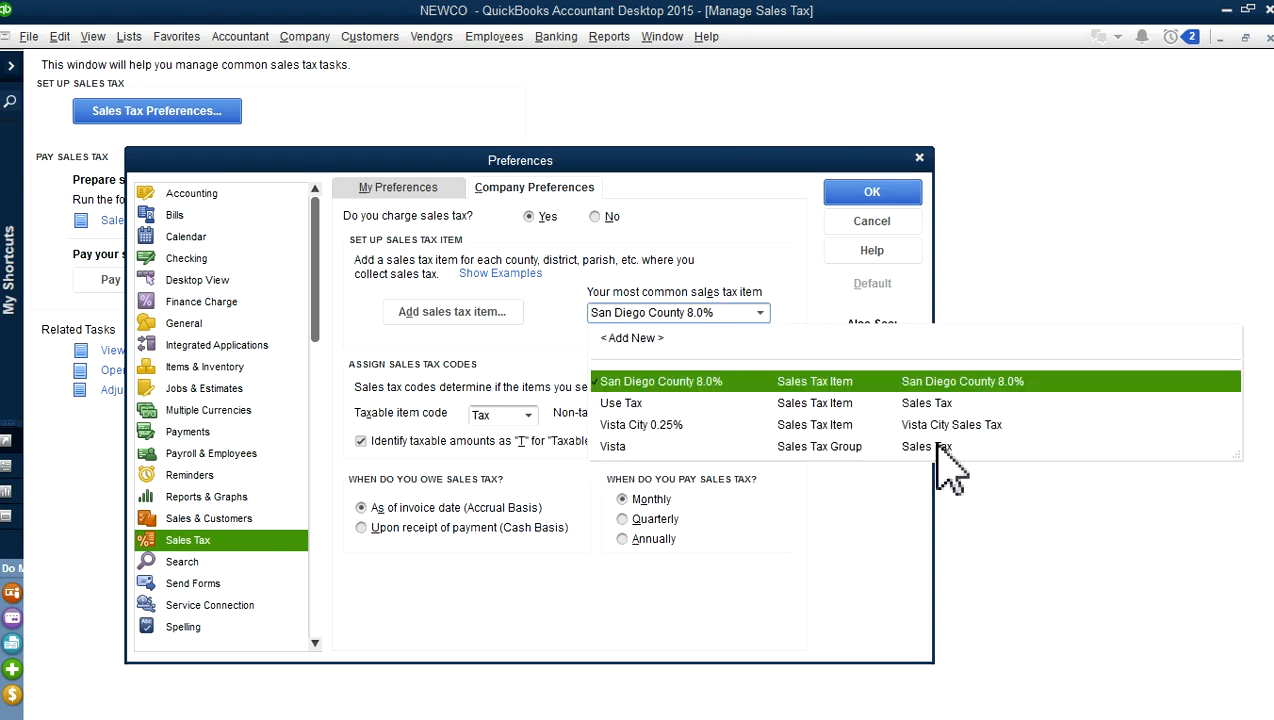
pyautogui.click(785, 290)
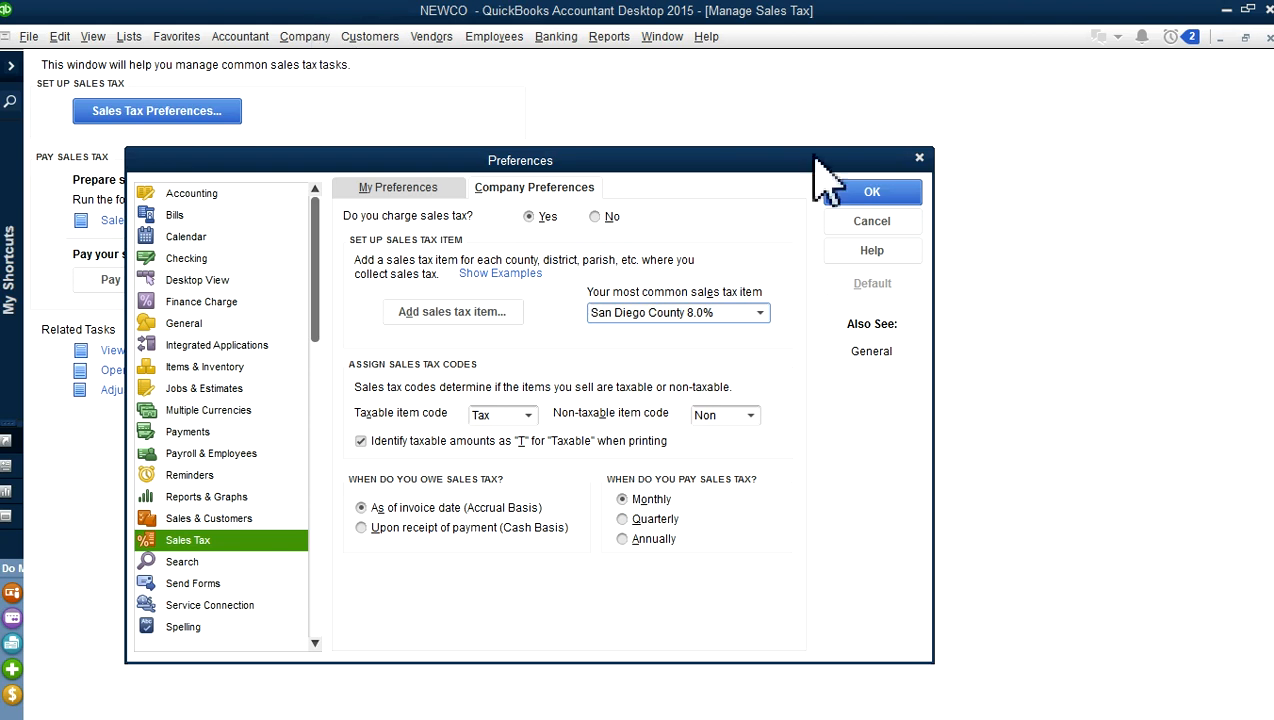
pyautogui.click(852, 224)
# Open a blank customer invoice, review the tax code choices on its first line, and close it
pyautogui.click(369, 38)
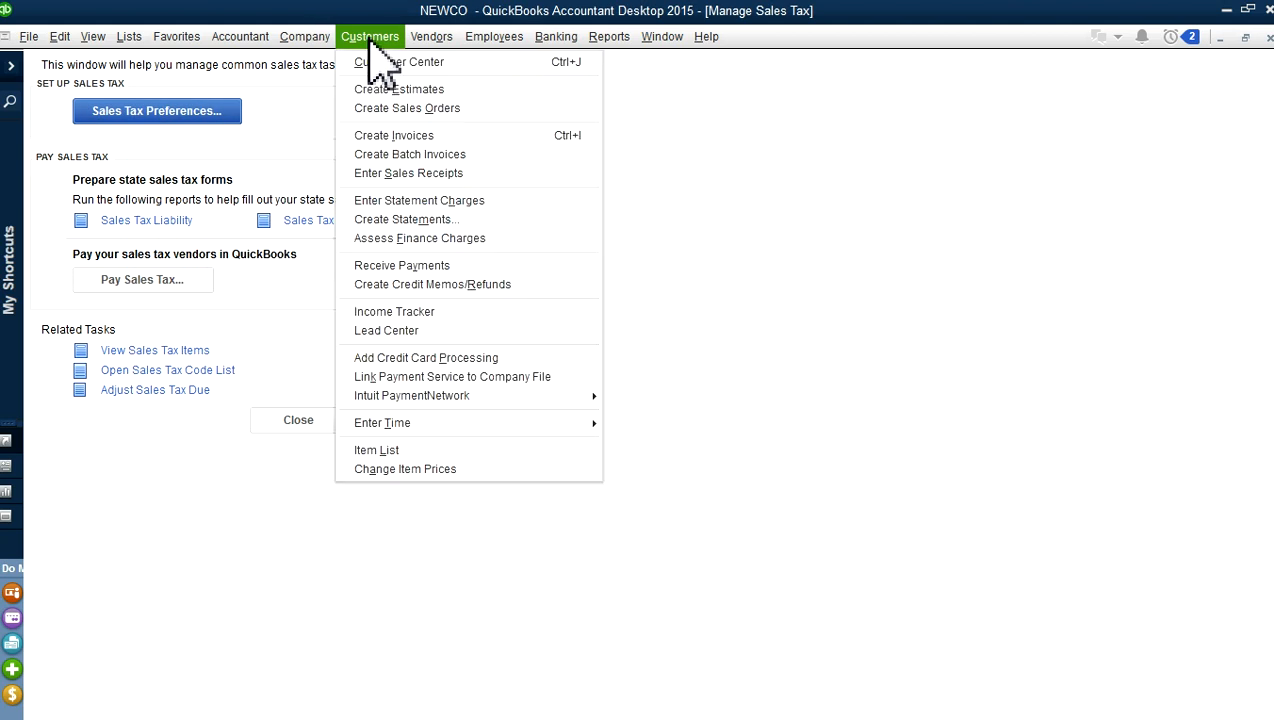
pyautogui.click(405, 134)
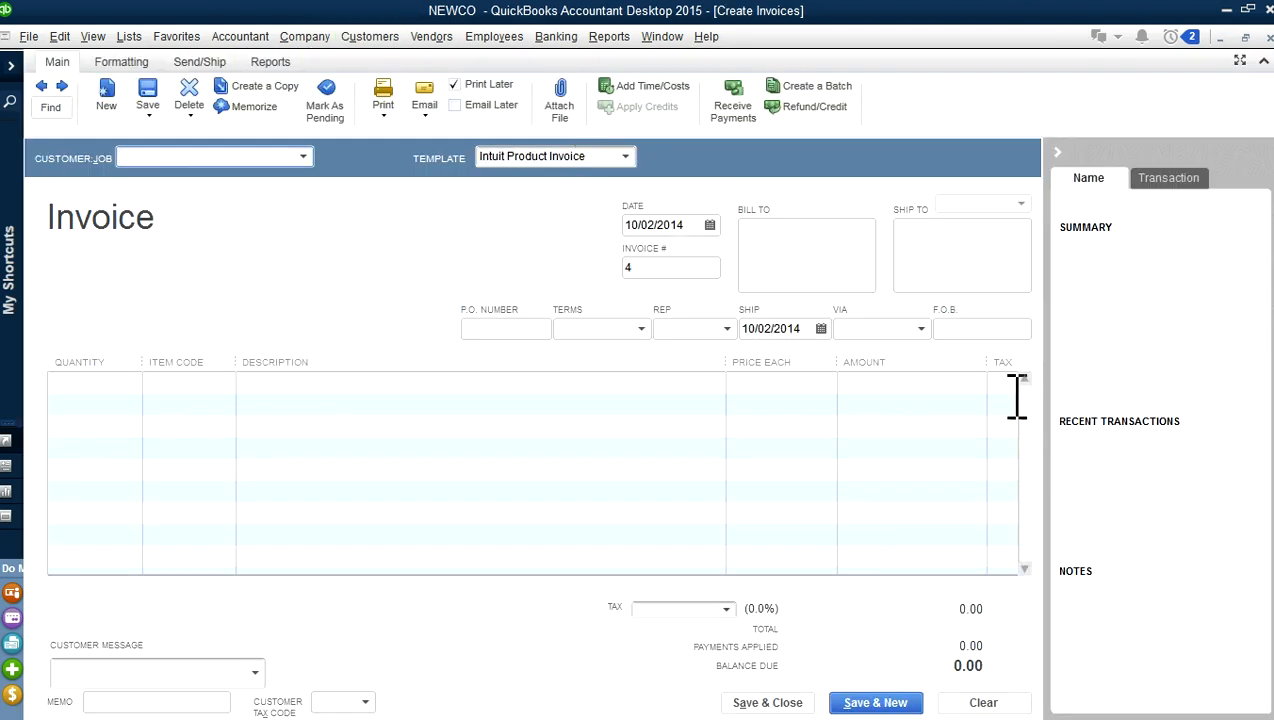
pyautogui.click(1010, 388)
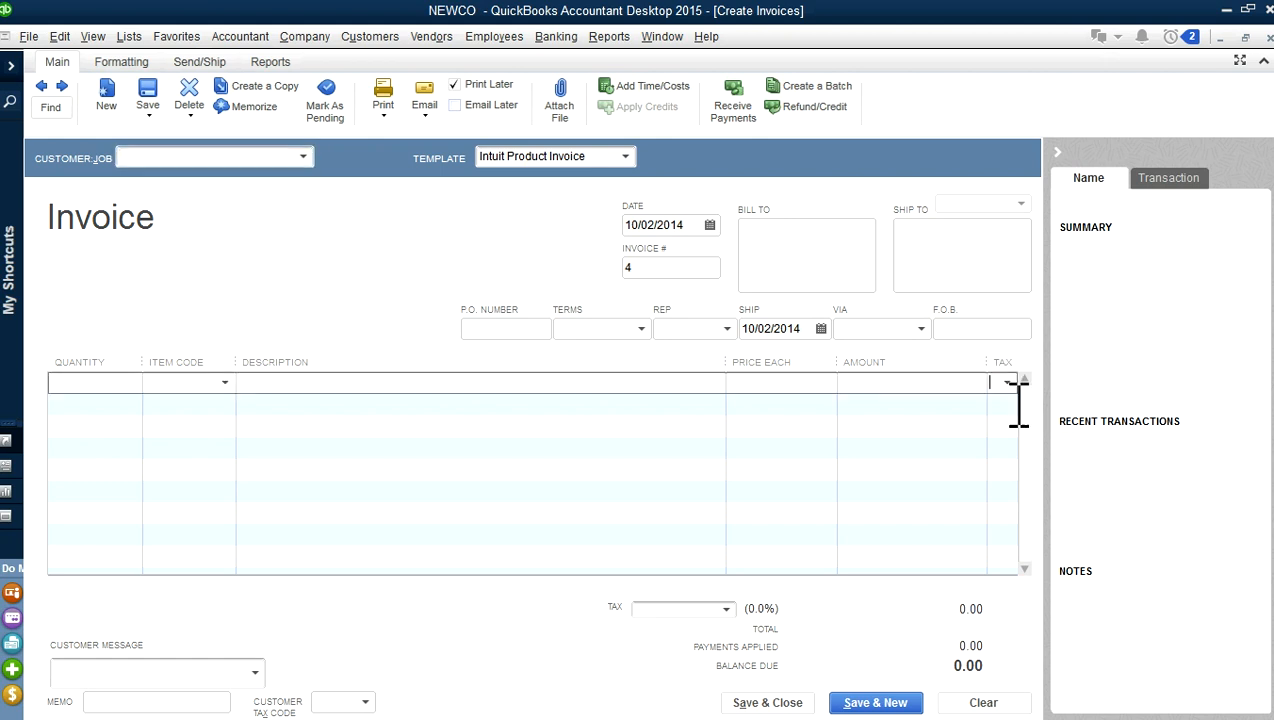
pyautogui.click(1008, 384)
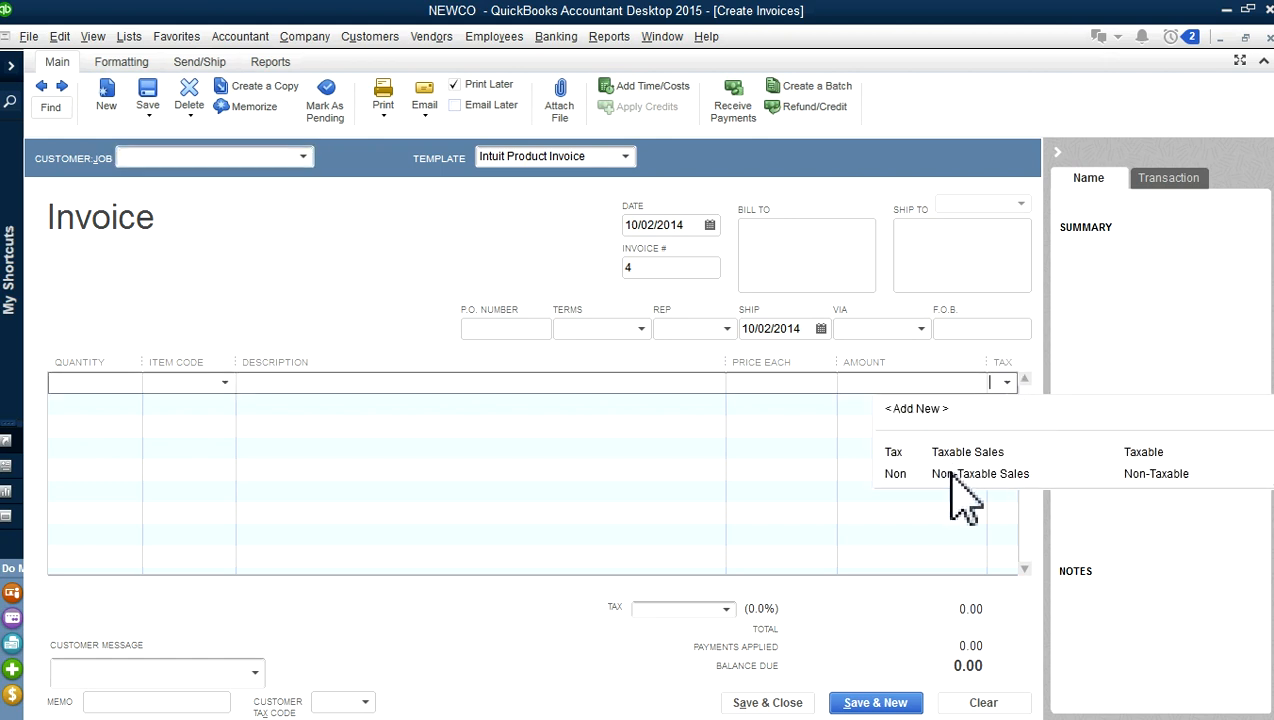
pyautogui.click(818, 404)
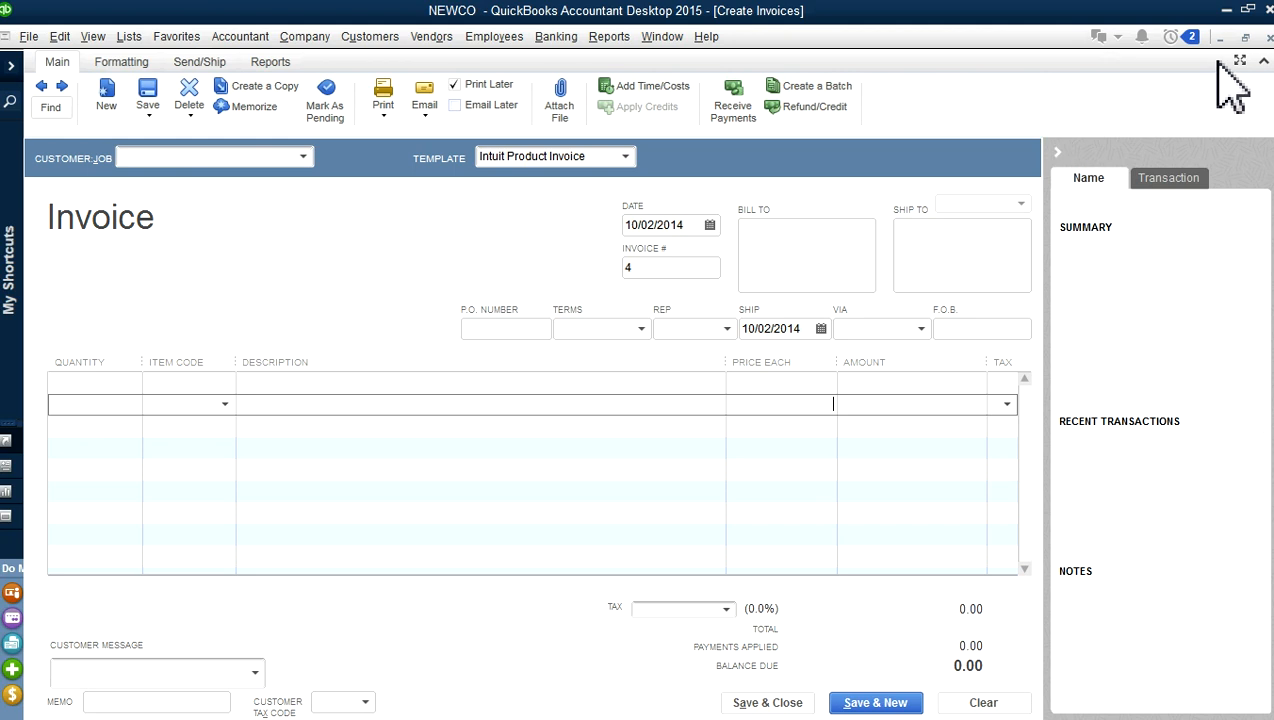
pyautogui.click(1267, 40)
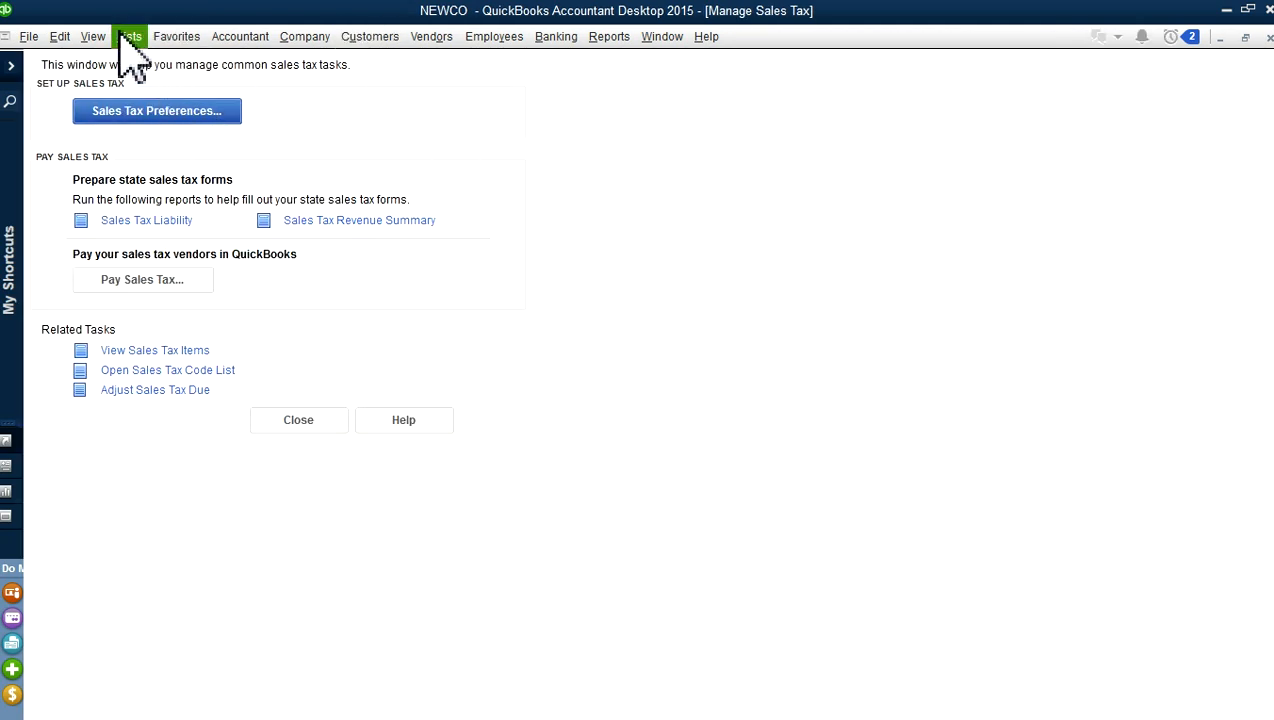
# Open the sales tax preferences, read the boe.ca.gov annotation 495.0672 on time of sales tax liability in the web browser, and close the browser
pyautogui.click(140, 111)
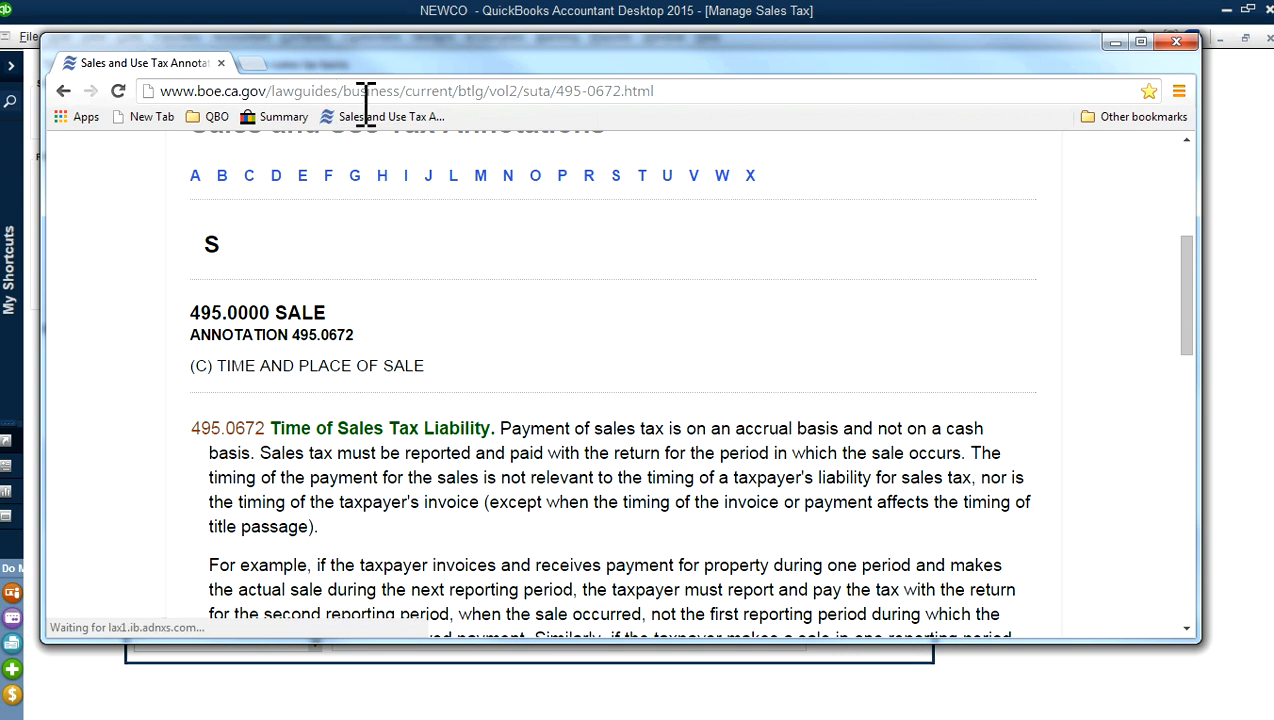
pyautogui.click(507, 428)
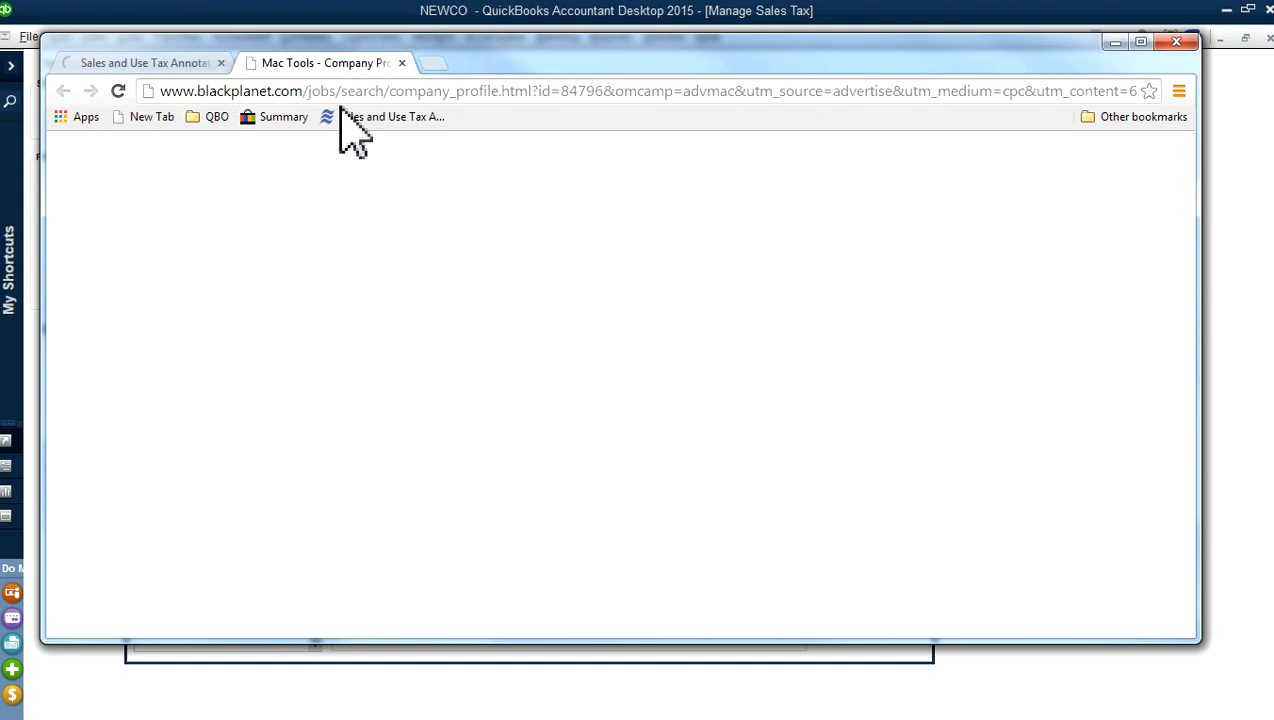
pyautogui.click(378, 118)
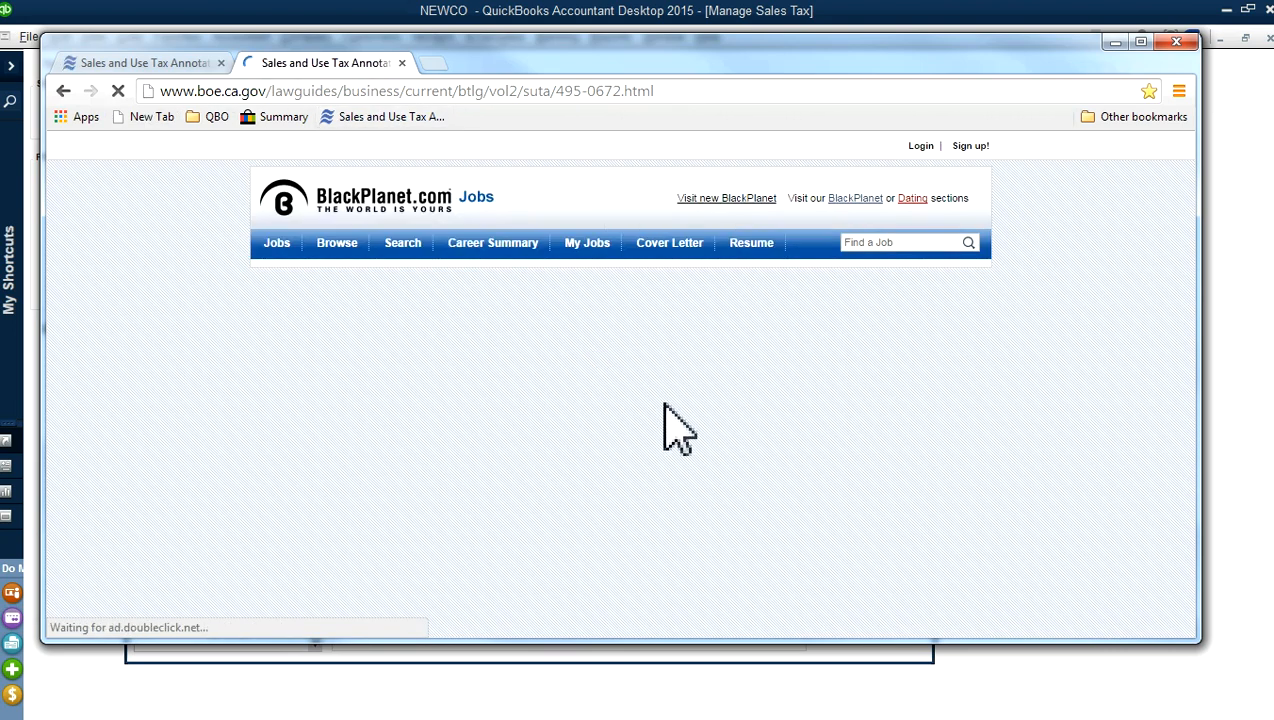
pyautogui.scroll(-3, 805, 515)
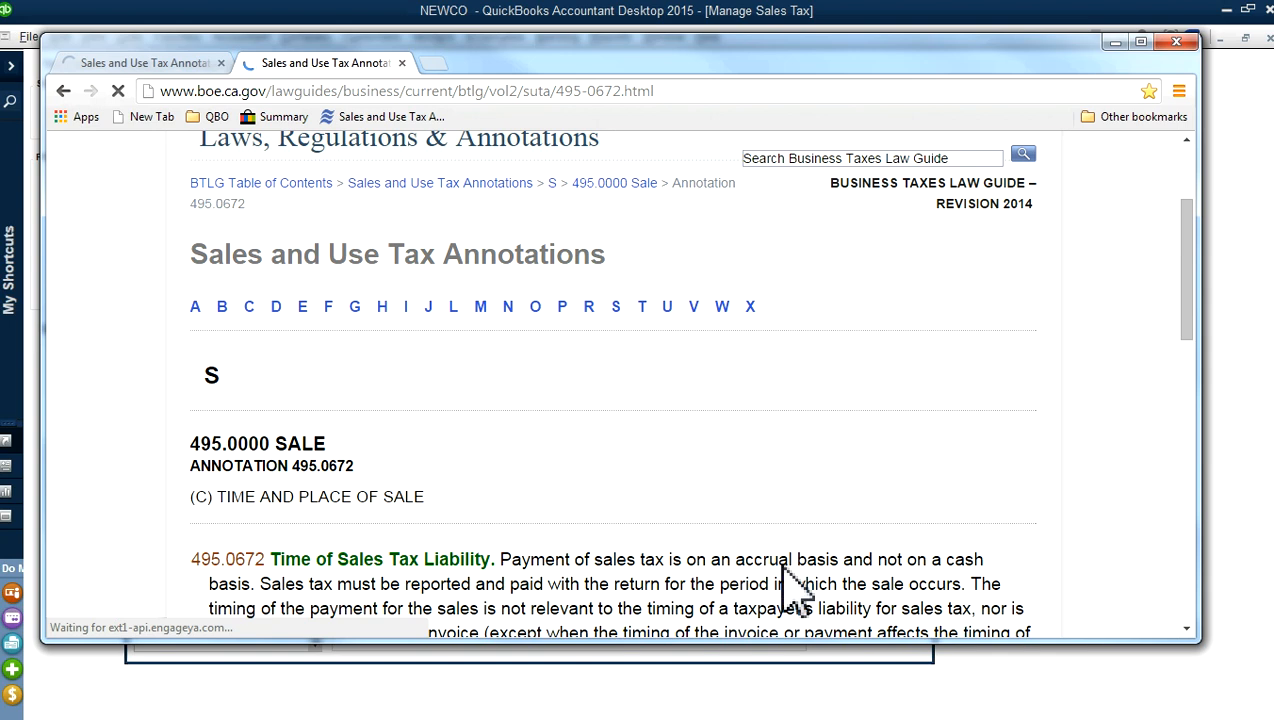
pyautogui.scroll(-1, 816, 569)
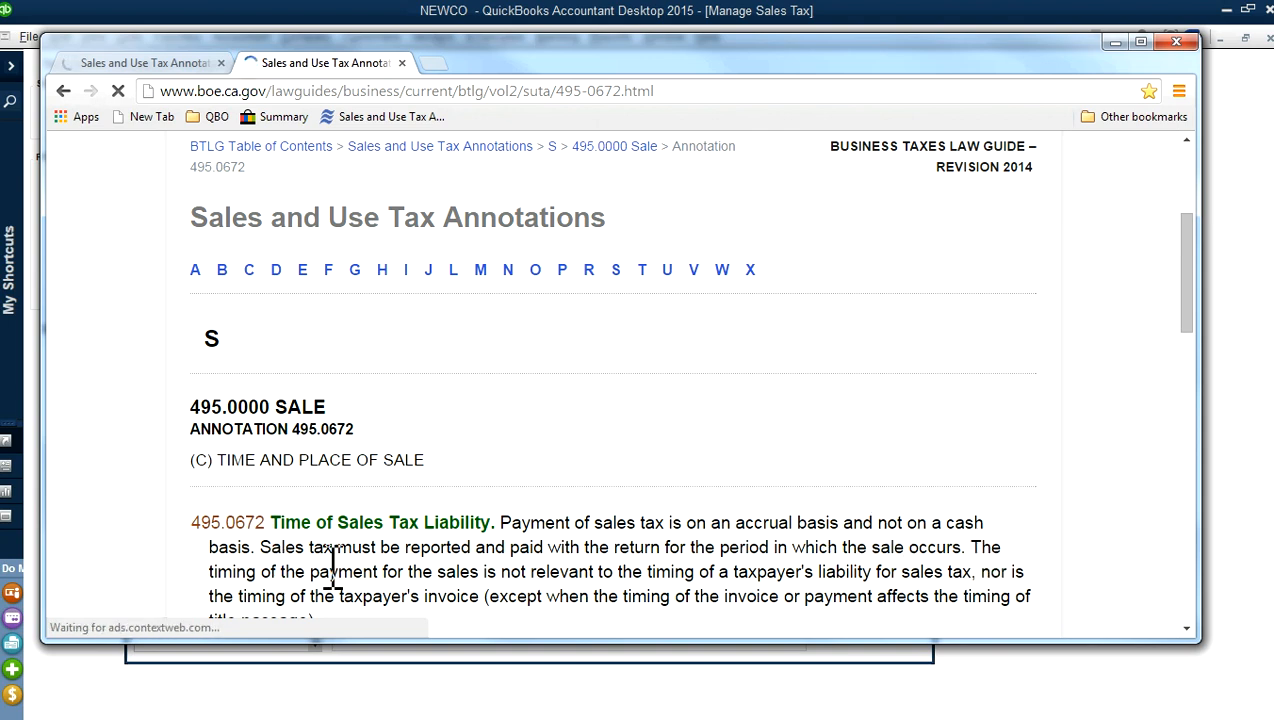
pyautogui.click(1177, 42)
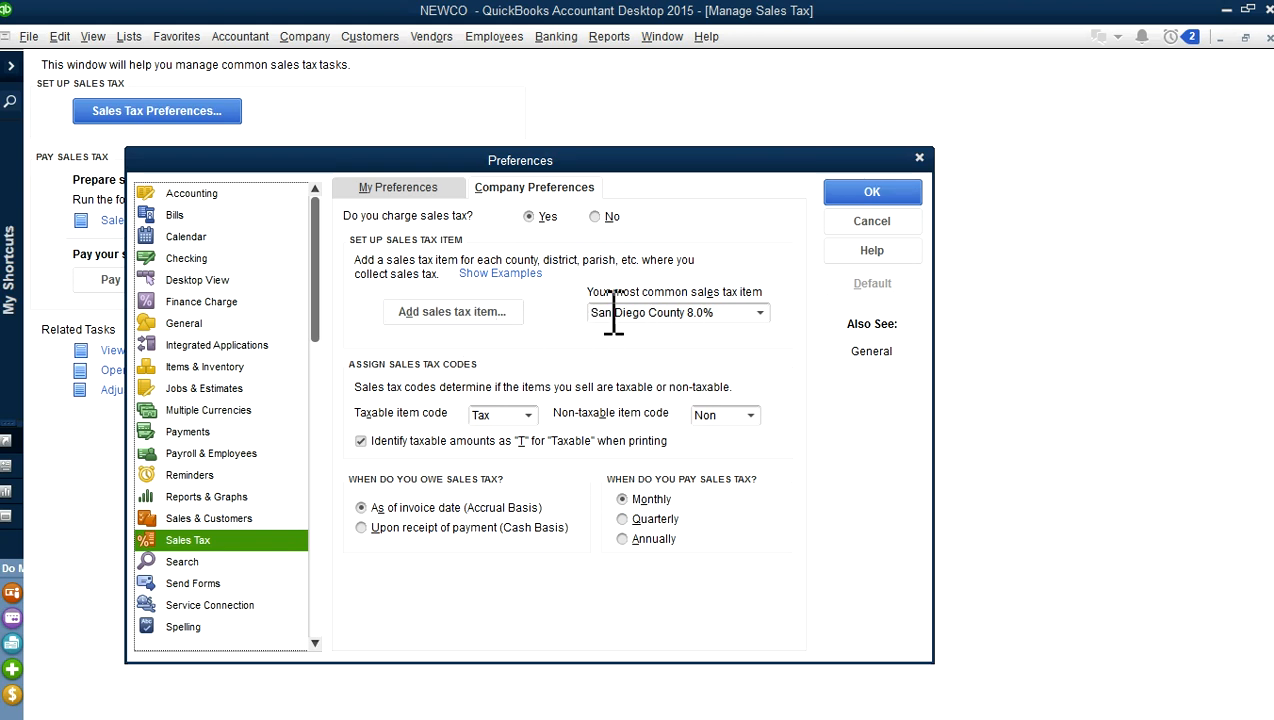
# Check the available choices for the most common sales tax item again and accept the preferences with San Diego County 8.0% selected
pyautogui.click(762, 315)
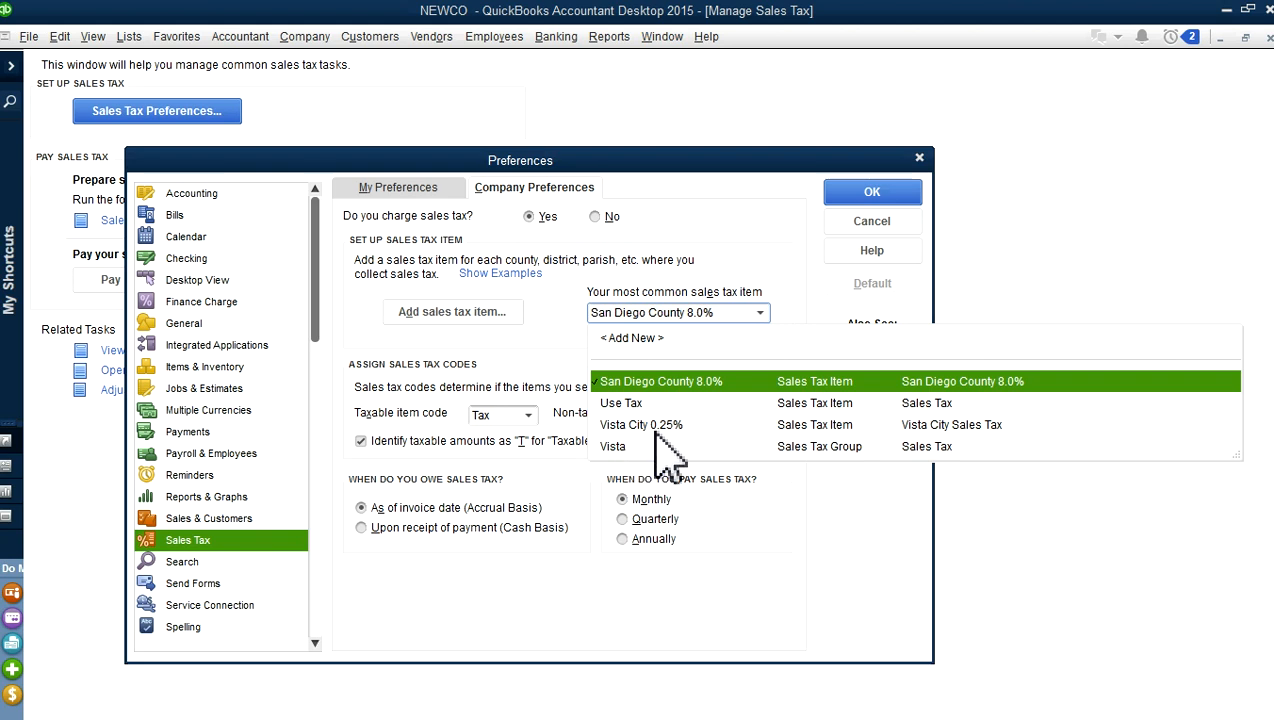
pyautogui.click(780, 292)
pyautogui.click(899, 197)
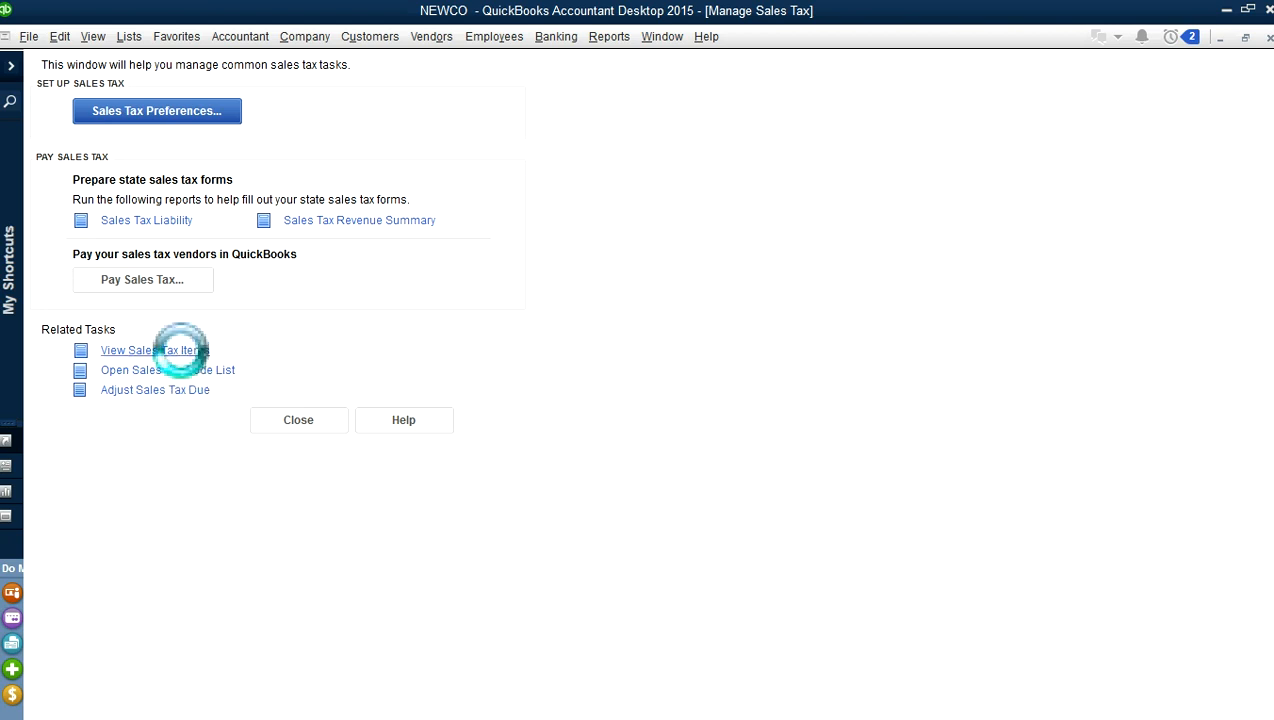
# View the Sales Tax Item Listing report and close it
pyautogui.click(190, 352)
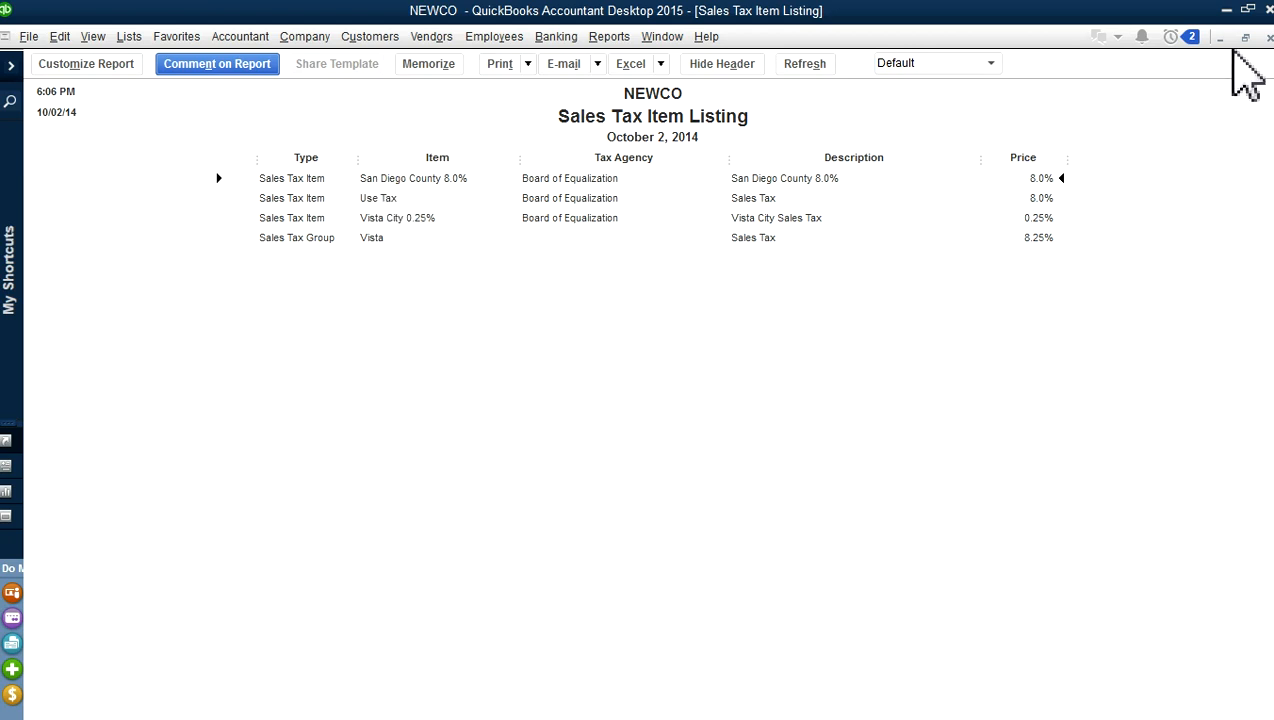
pyautogui.click(1269, 37)
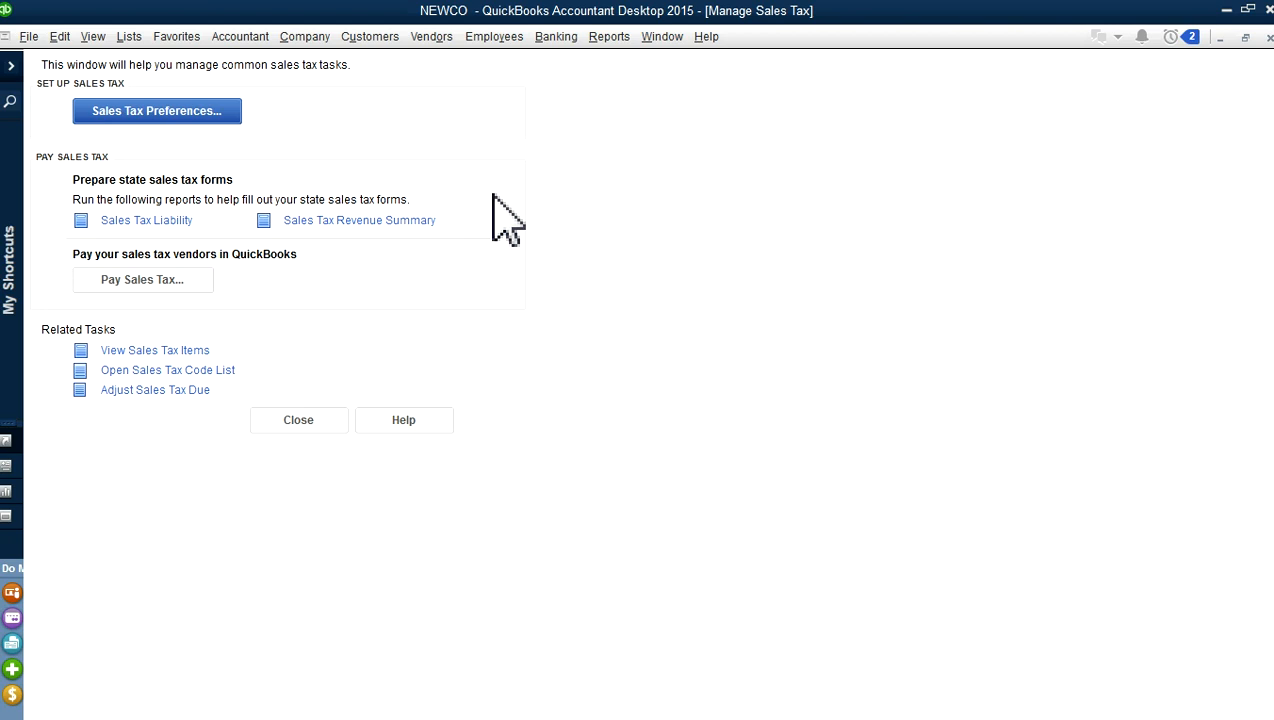
# Go to the Home page, open the invoice form, and view the previous invoice, number 3, for XYZ
pyautogui.click(360, 40)
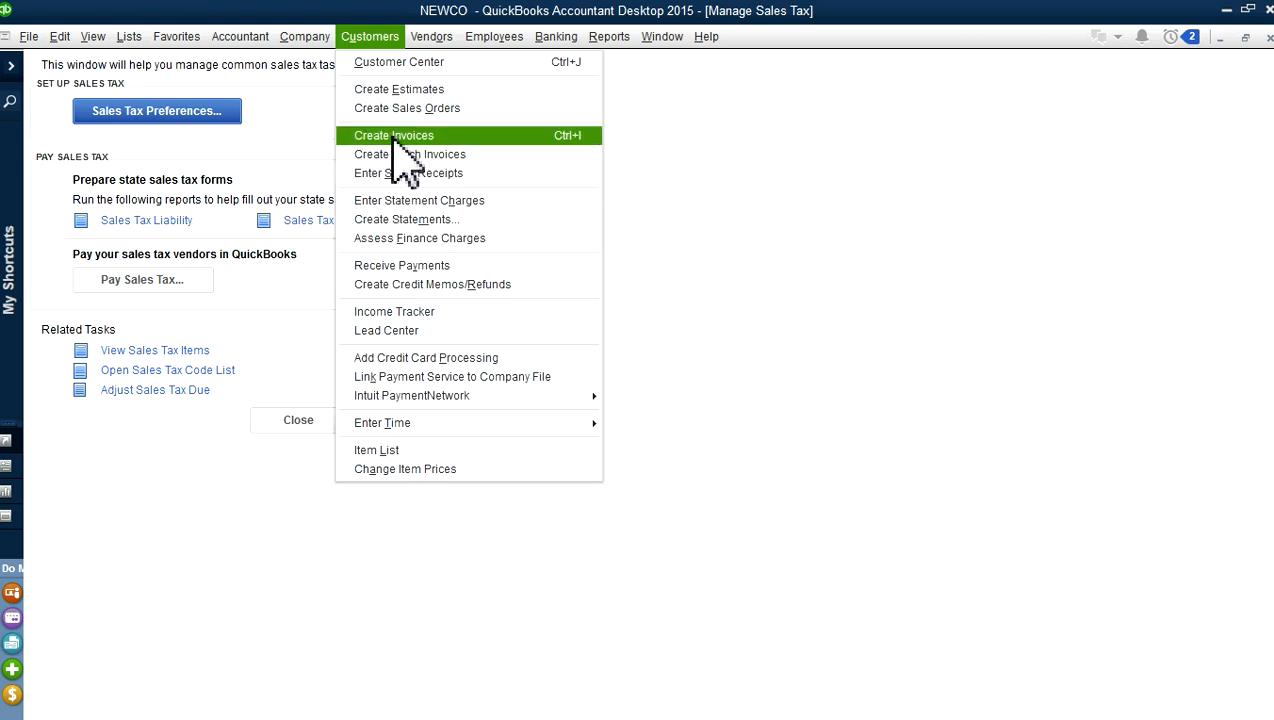
pyautogui.moveTo(420, 40)
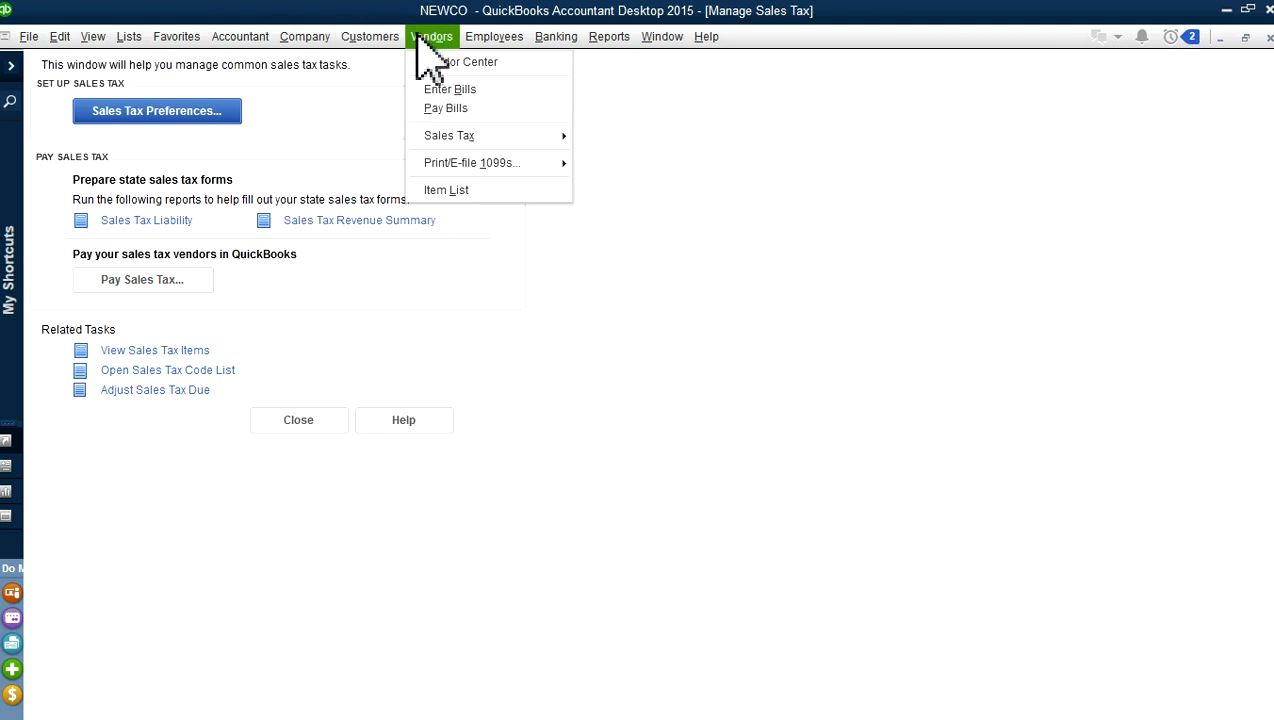
pyautogui.moveTo(293, 42)
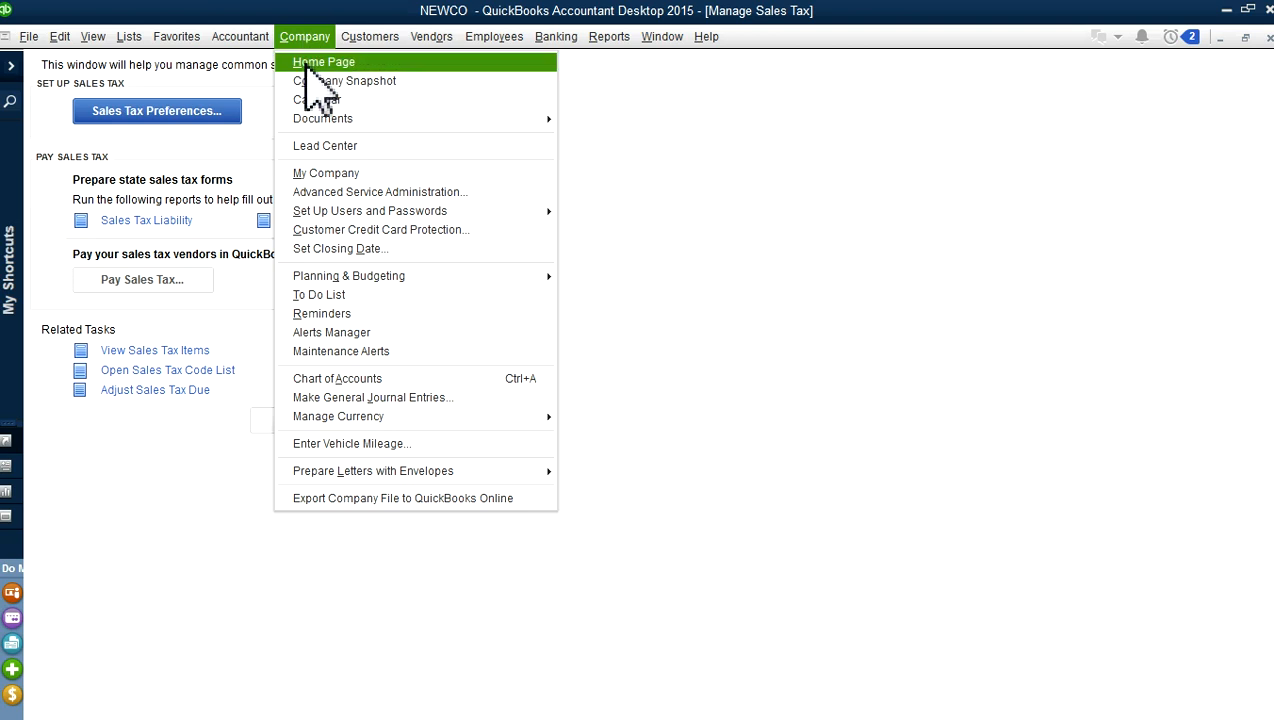
pyautogui.click(308, 64)
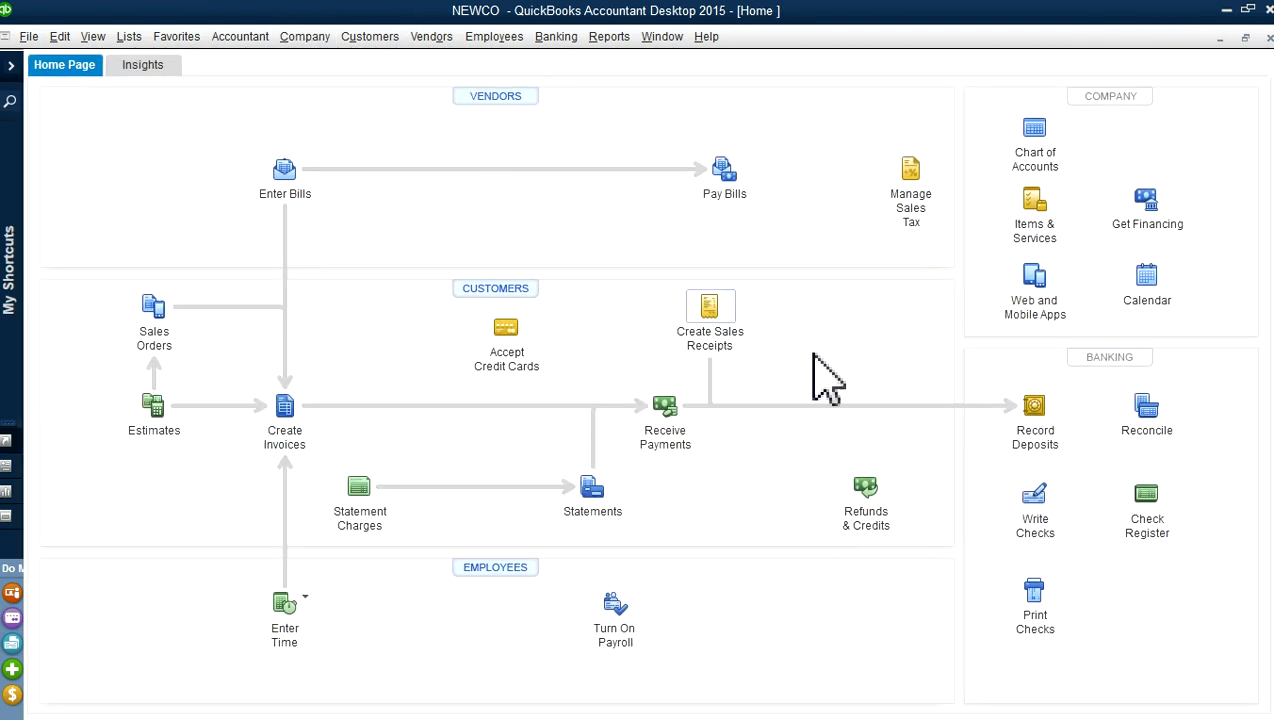
pyautogui.click(283, 412)
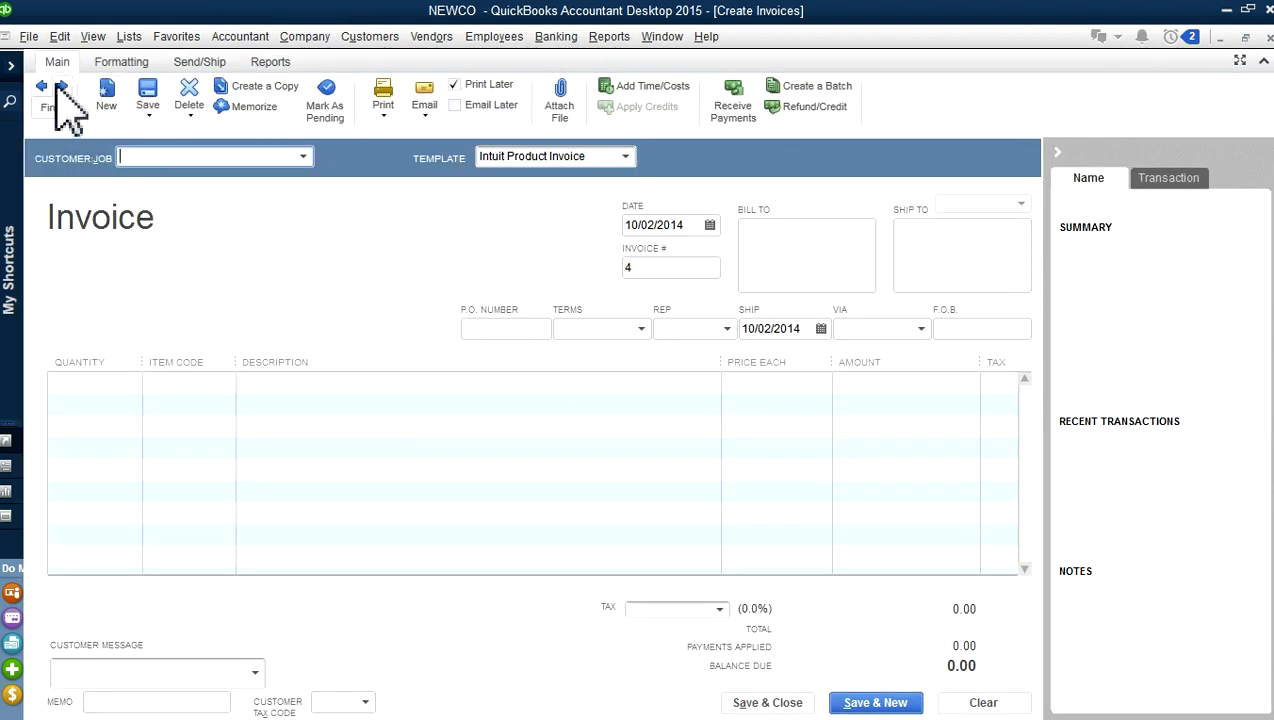
pyautogui.click(42, 87)
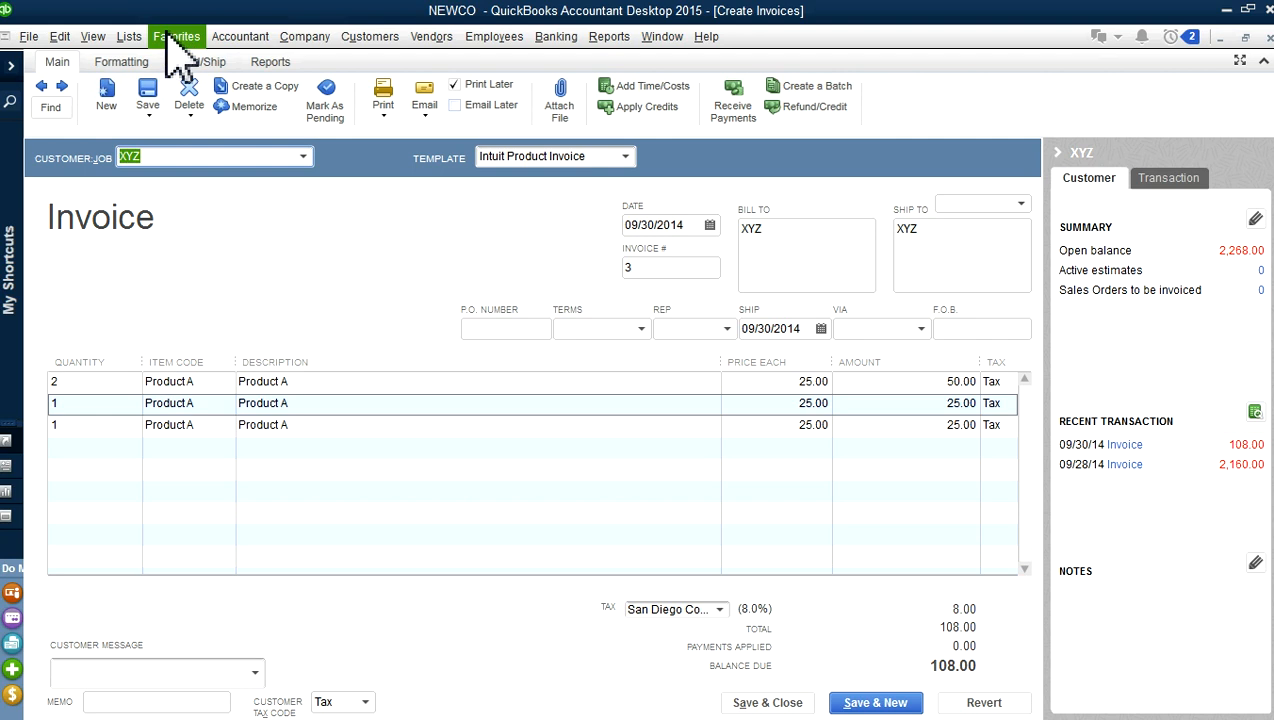
# Open Product A from the Item List, review its available tax codes, and cancel without editing the item
pyautogui.click(129, 38)
pyautogui.click(148, 80)
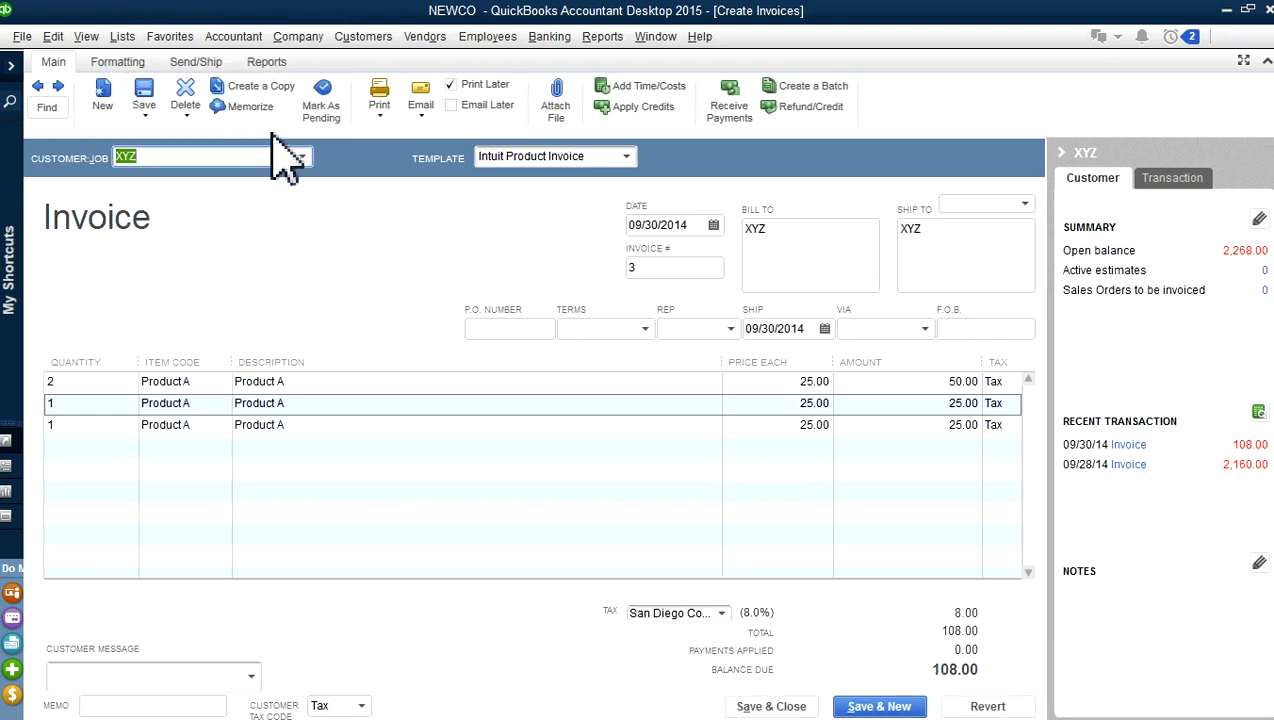
pyautogui.click(125, 121)
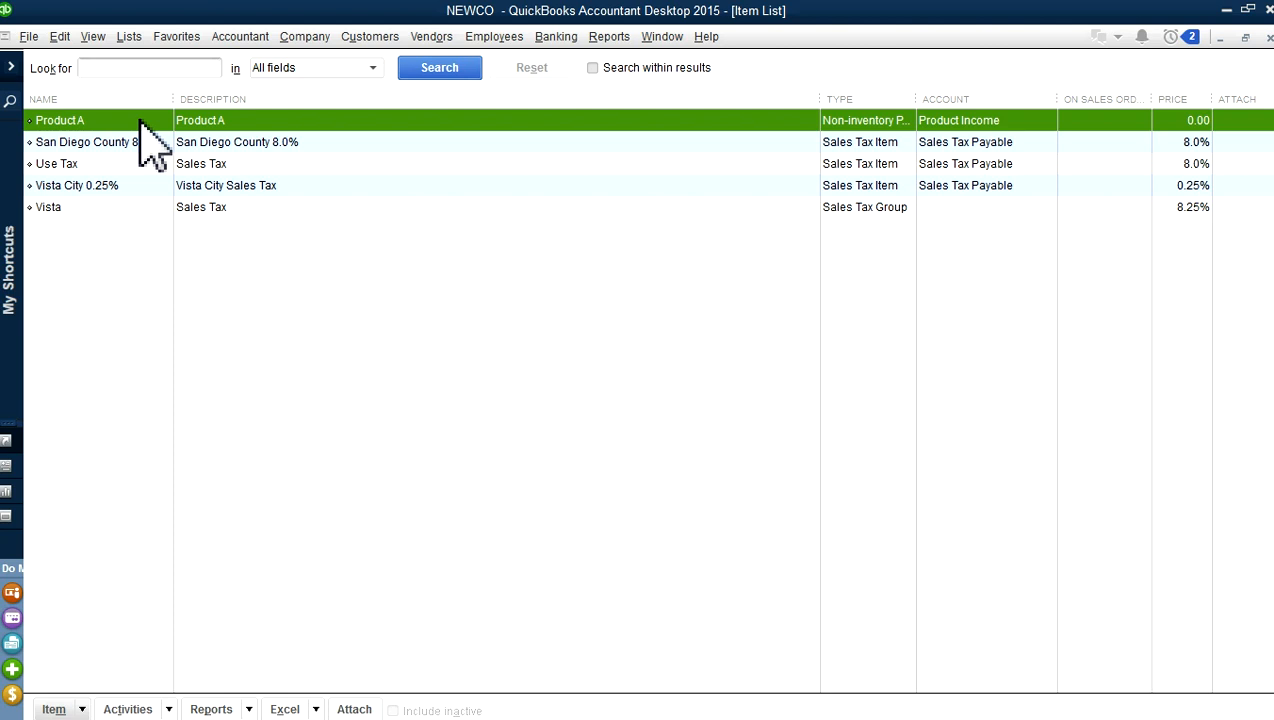
pyautogui.rightClick(140, 121)
pyautogui.click(190, 200)
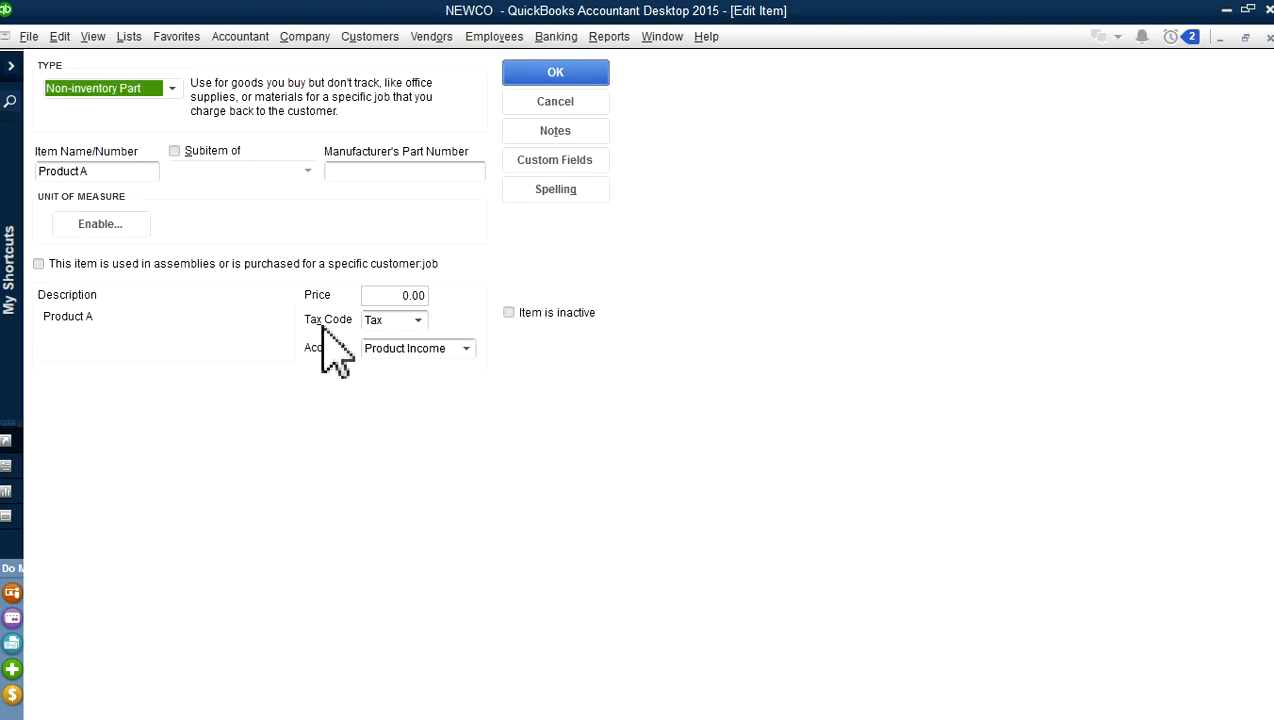
pyautogui.click(418, 320)
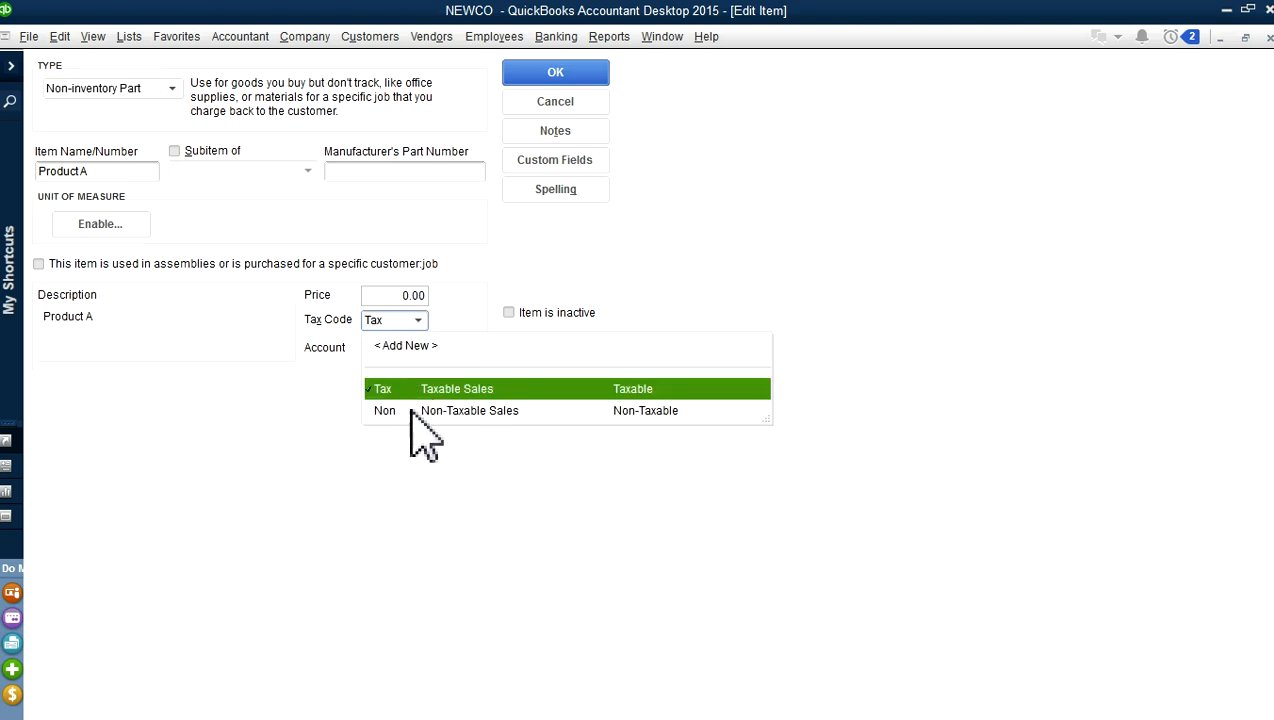
pyautogui.click(467, 281)
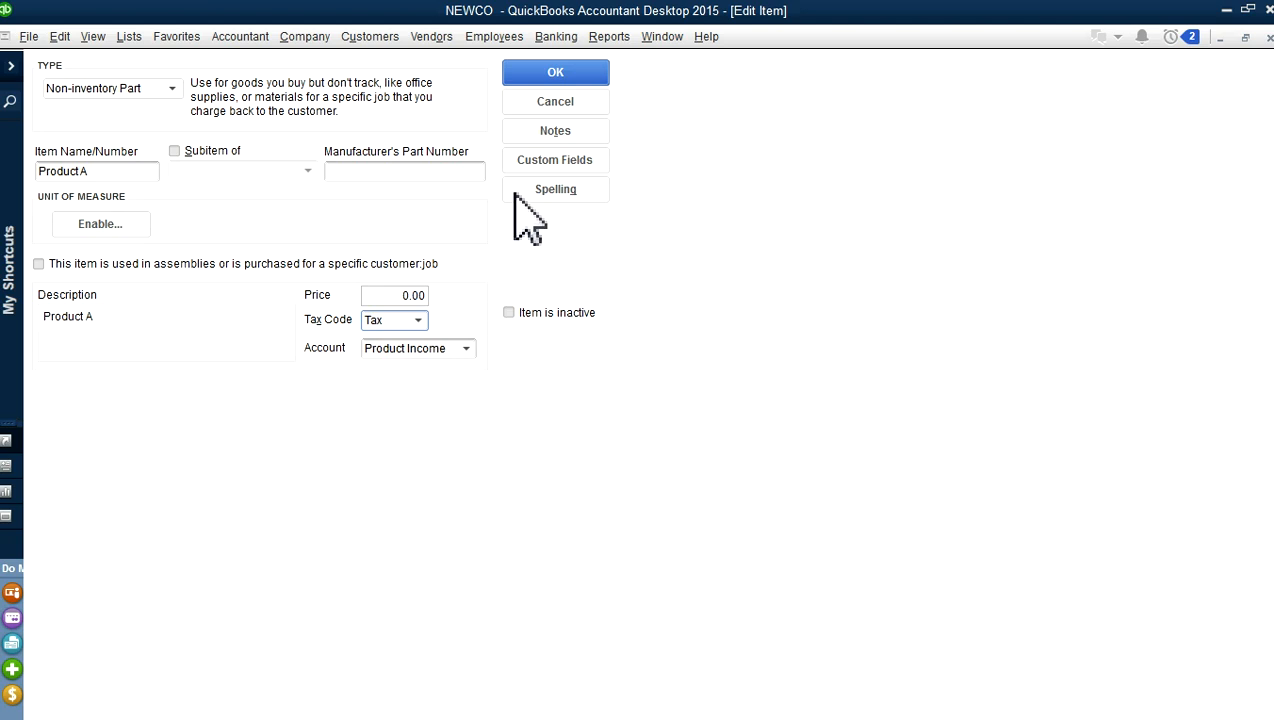
pyautogui.click(572, 103)
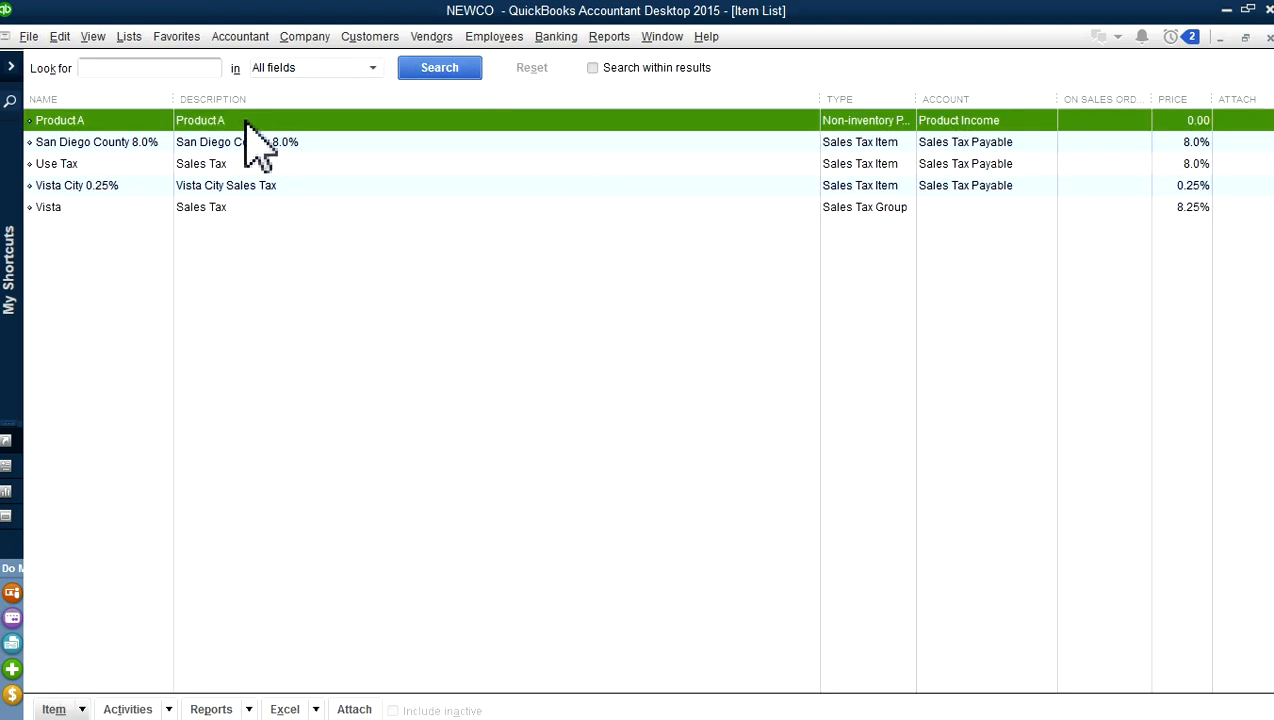
# Start a new item of type Service and name it Product B
pyautogui.rightClick(244, 122)
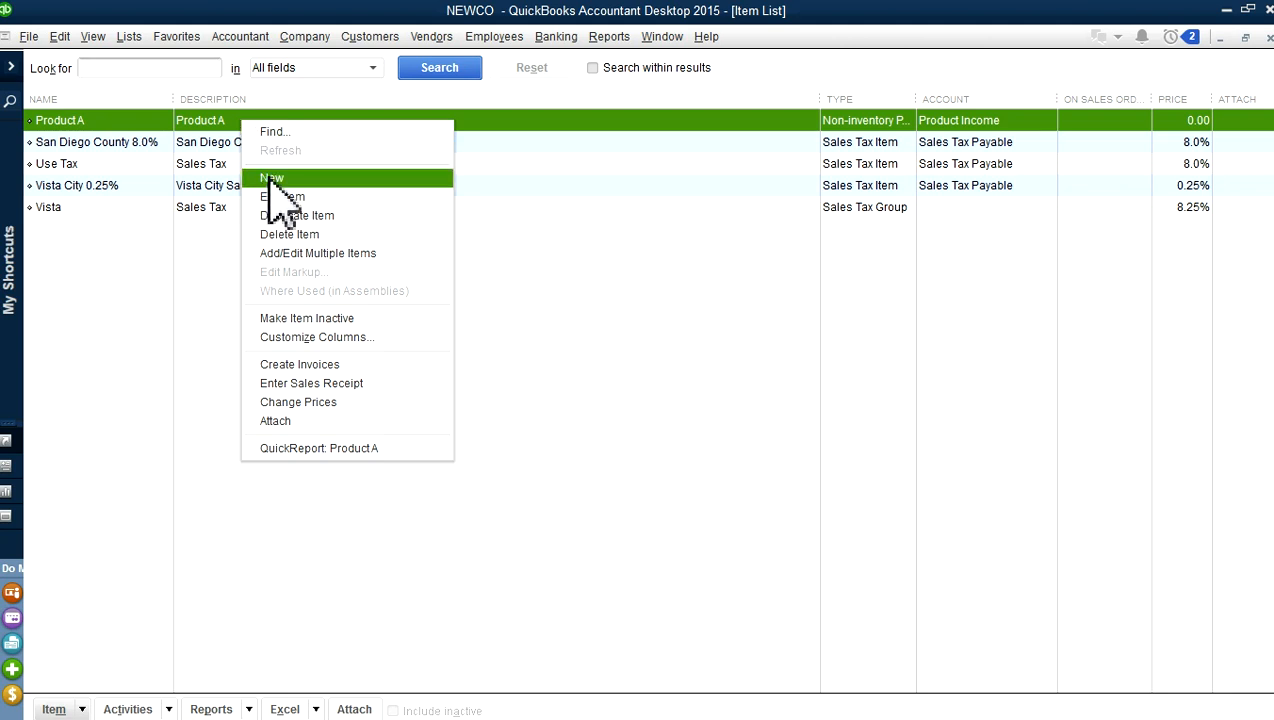
pyautogui.click(275, 178)
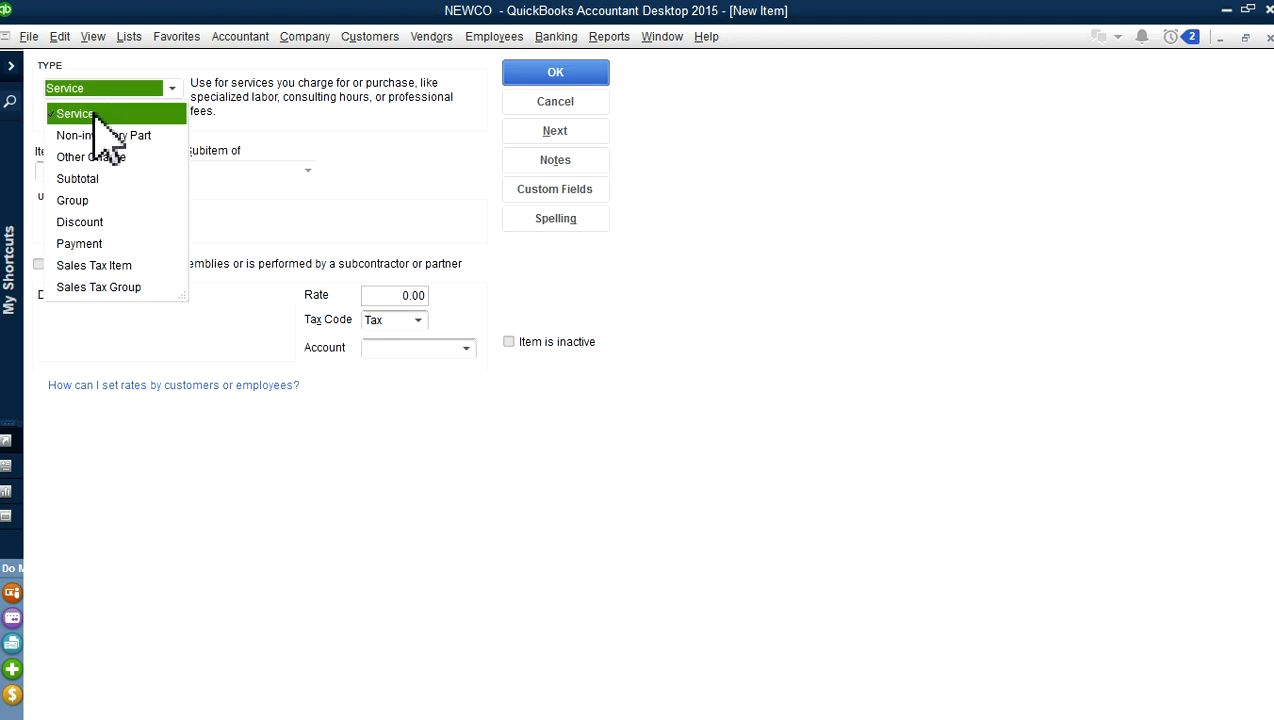
pyautogui.click(94, 116)
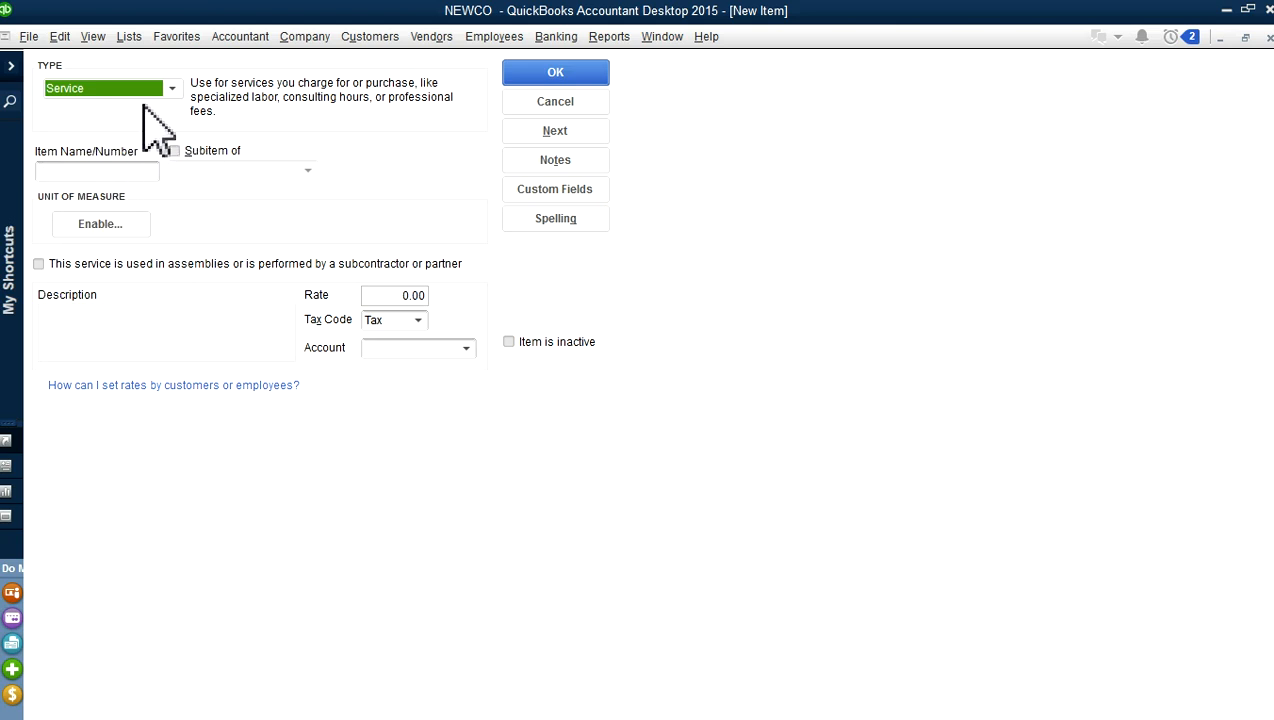
pyautogui.click(105, 172)
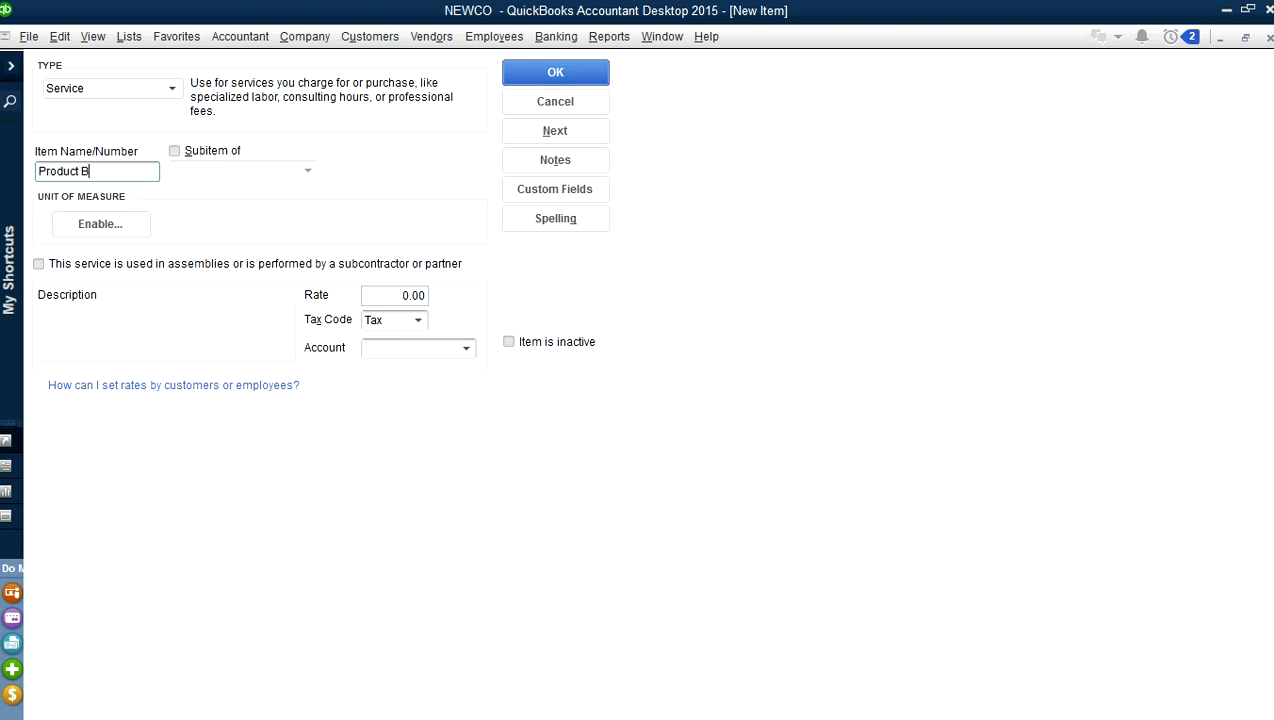
# Copy the item name Product B into the new item's description
pyautogui.click(163, 321)
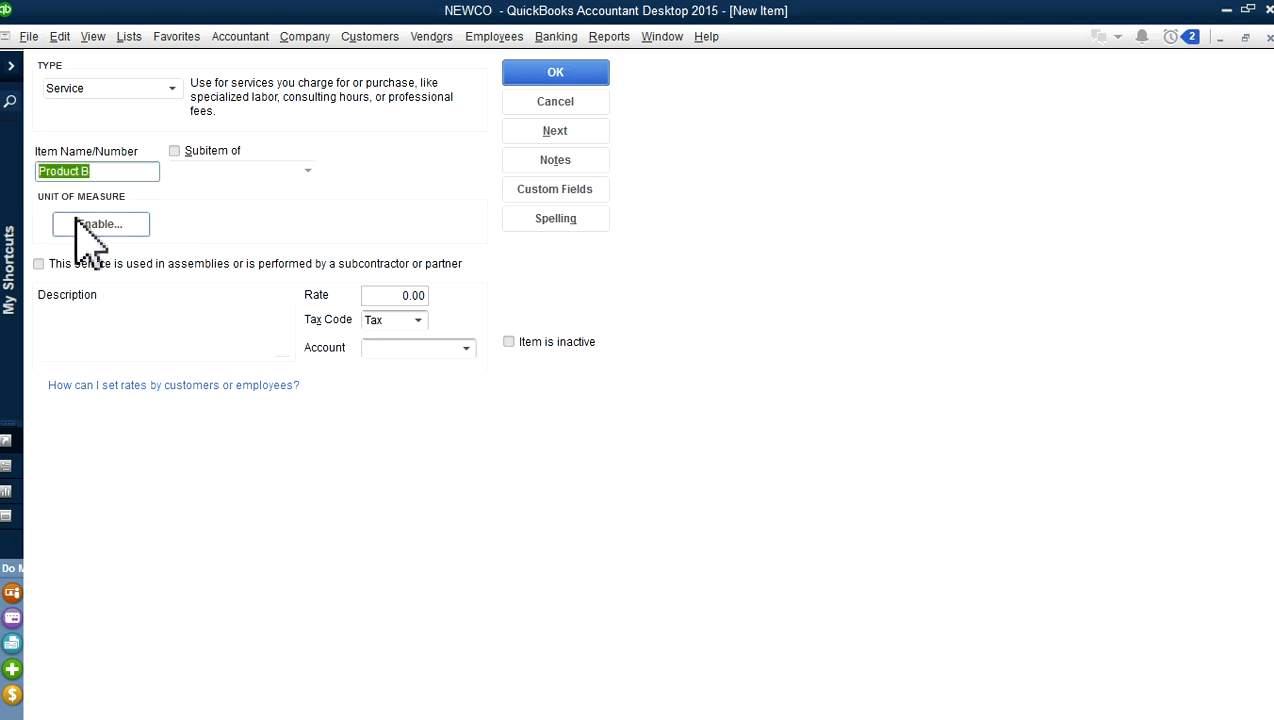
pyautogui.rightClick(71, 171)
pyautogui.click(103, 229)
pyautogui.click(114, 318)
pyautogui.rightClick(110, 330)
pyautogui.click(140, 405)
# Set the Product B rate to 50.00 and its tax code to Non (Non-Taxable Sales)
pyautogui.click(400, 296)
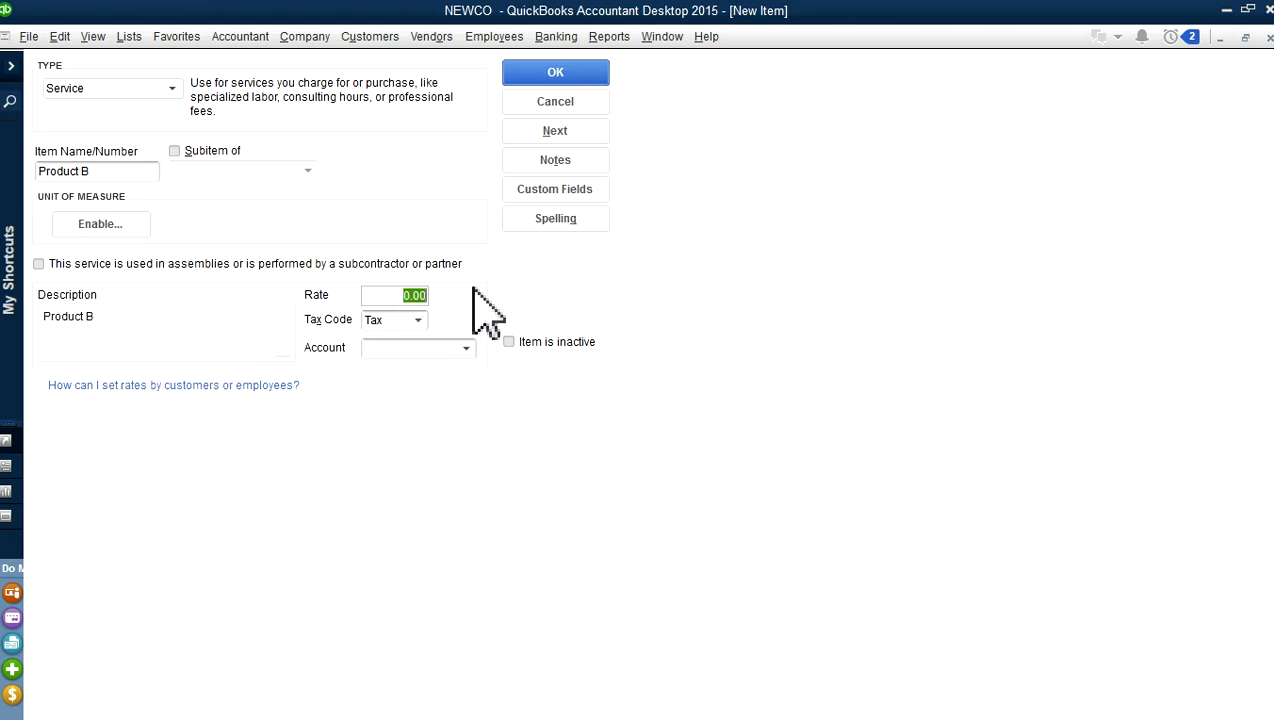
pyautogui.write('50')
pyautogui.click(419, 321)
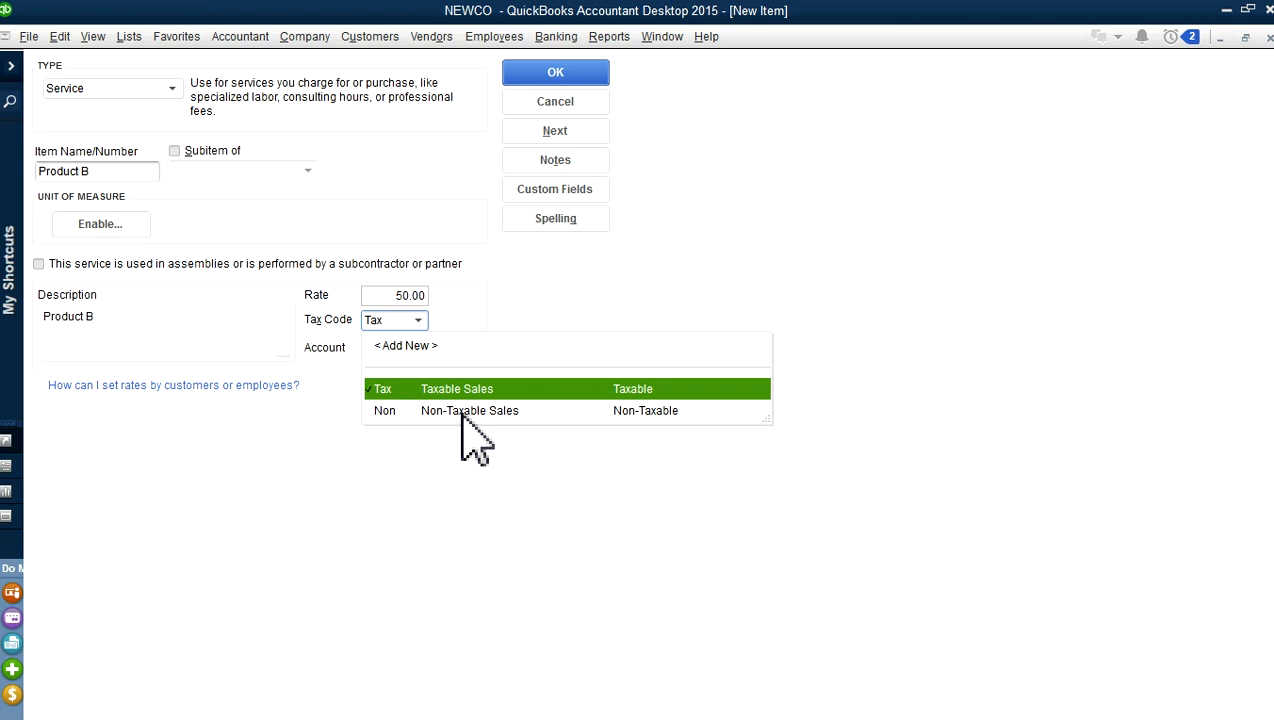
pyautogui.click(463, 412)
# Assign Product B to the Consulting Income account and save the item
pyautogui.click(462, 347)
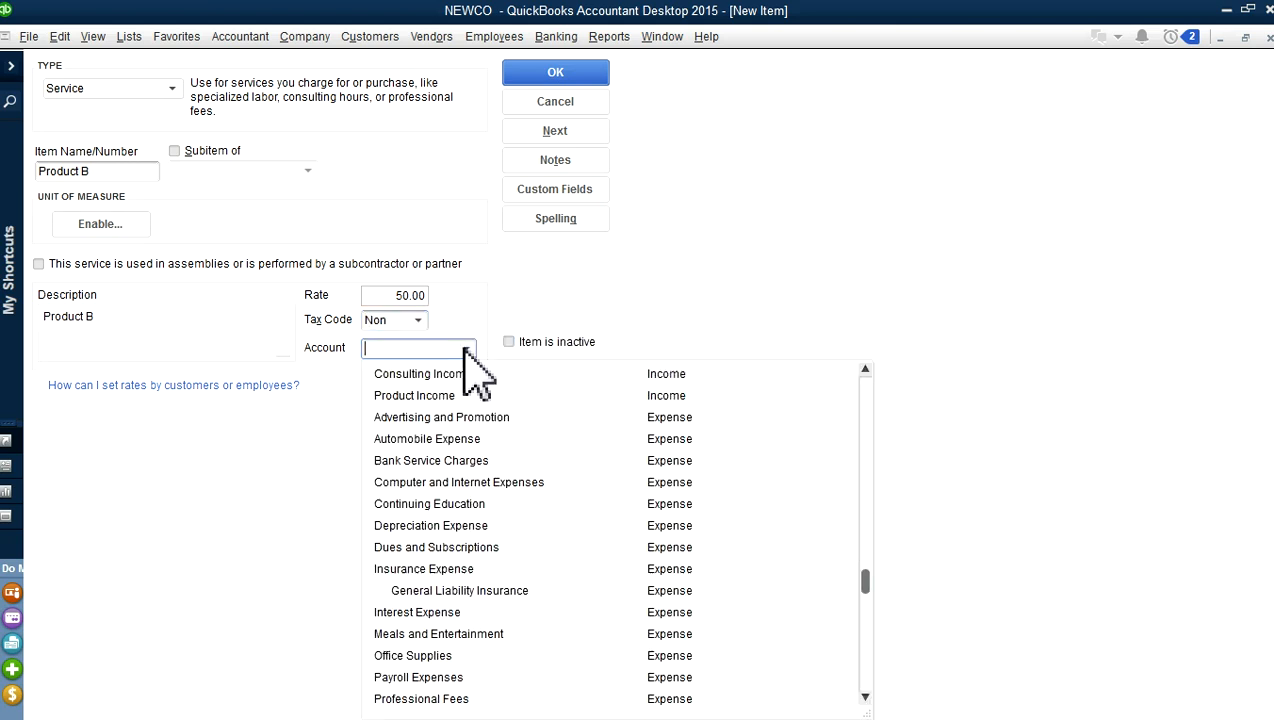
pyautogui.click(406, 375)
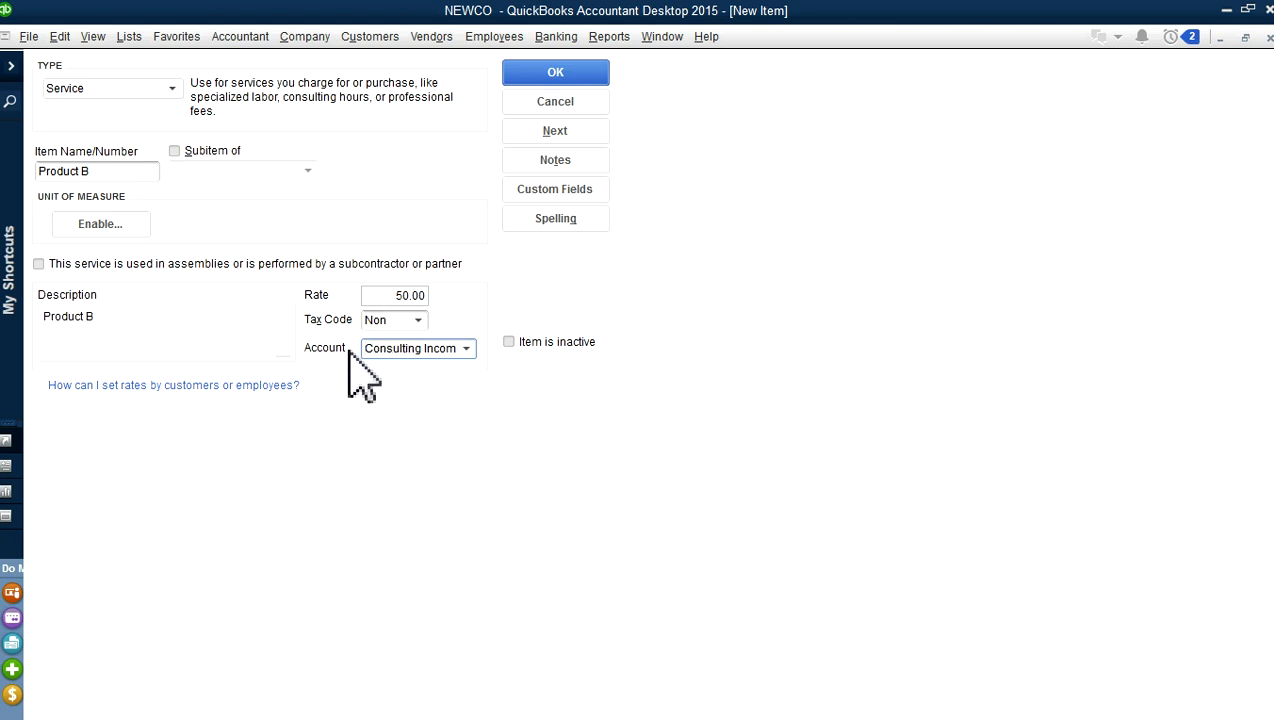
pyautogui.click(465, 350)
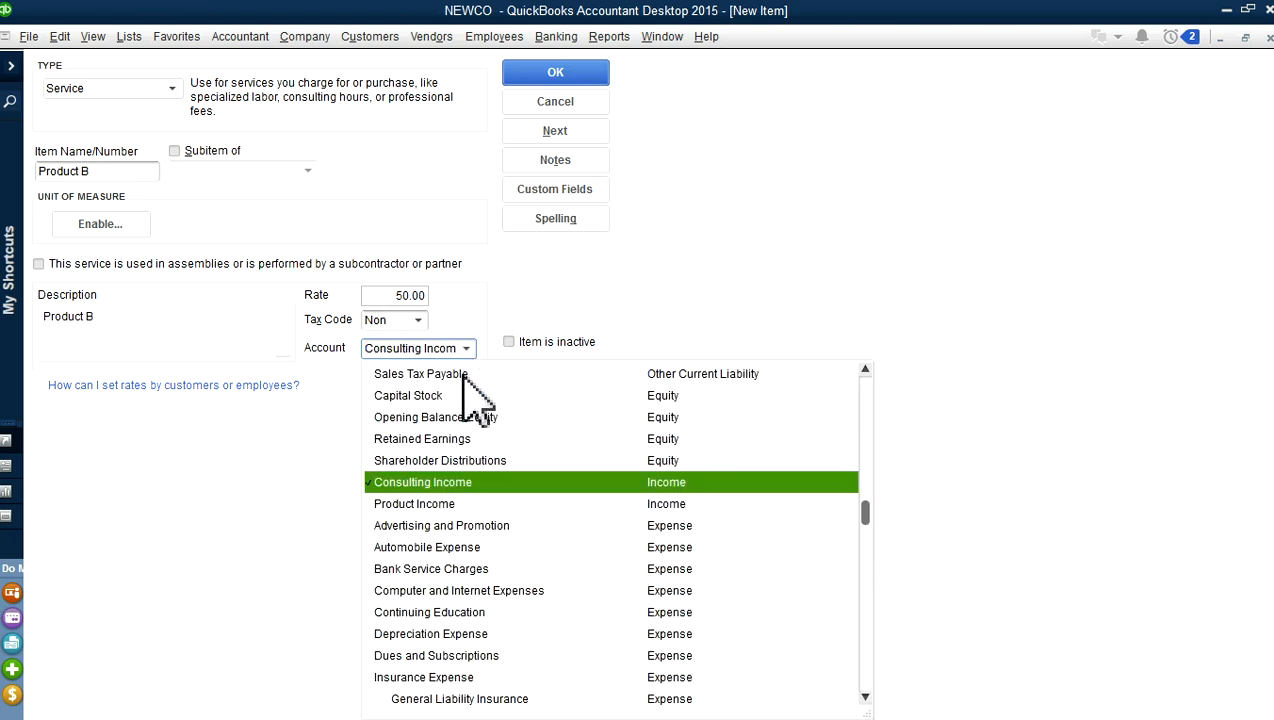
pyautogui.click(283, 418)
pyautogui.click(548, 78)
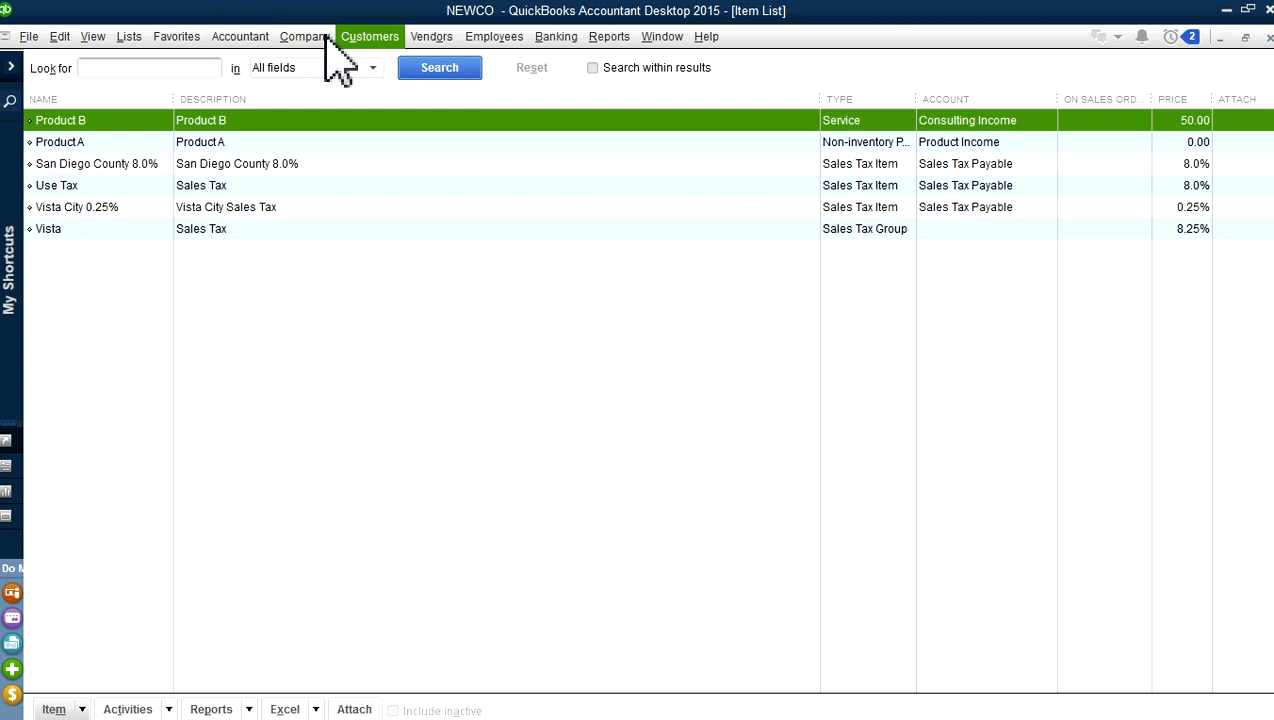
# Return to the customer invoice form and advance from invoice 3 to a blank invoice
pyautogui.click(358, 40)
pyautogui.click(384, 137)
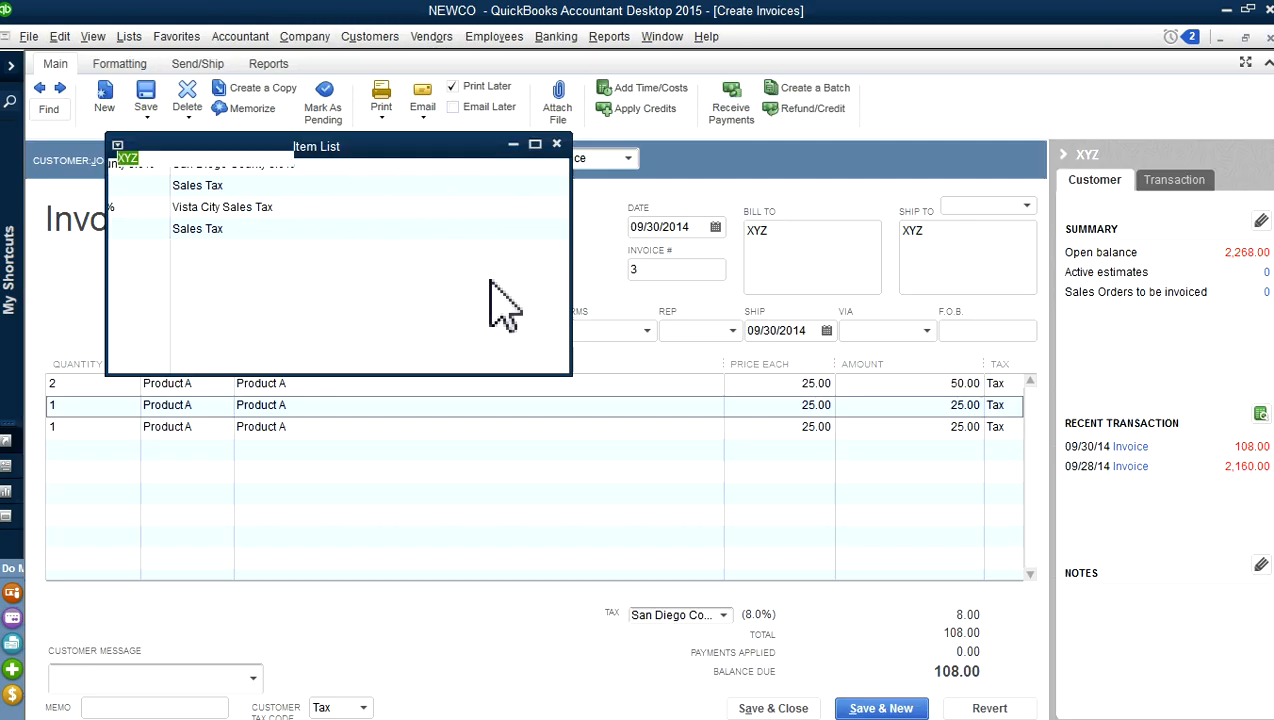
pyautogui.click(62, 88)
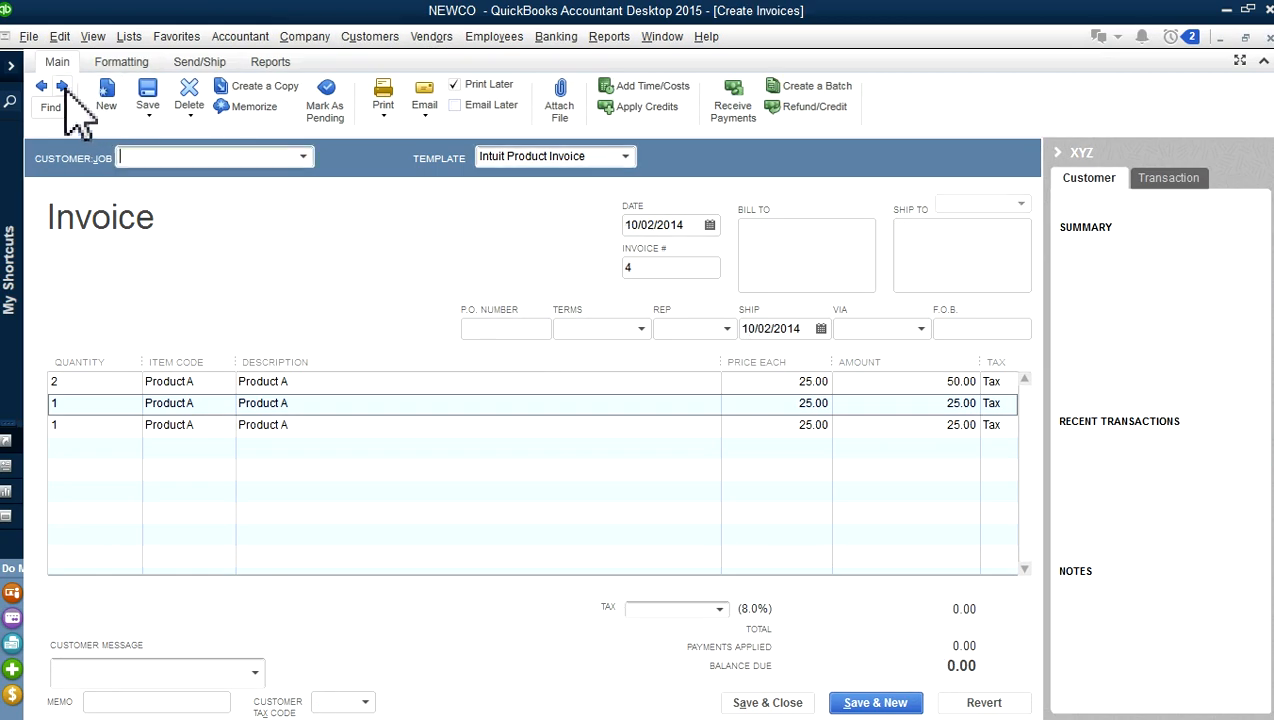
# Add a new customer named ABC and assign the blank invoice to it instead of XYZ
pyautogui.click(302, 157)
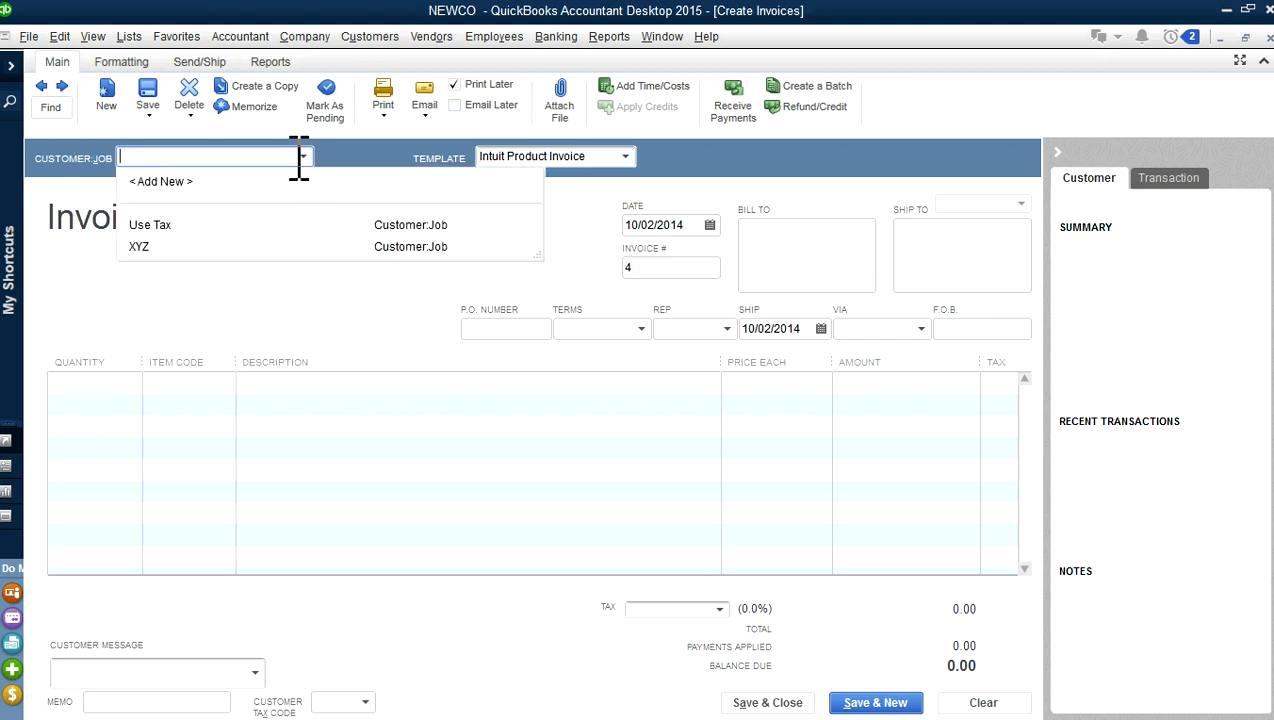
pyautogui.click(145, 247)
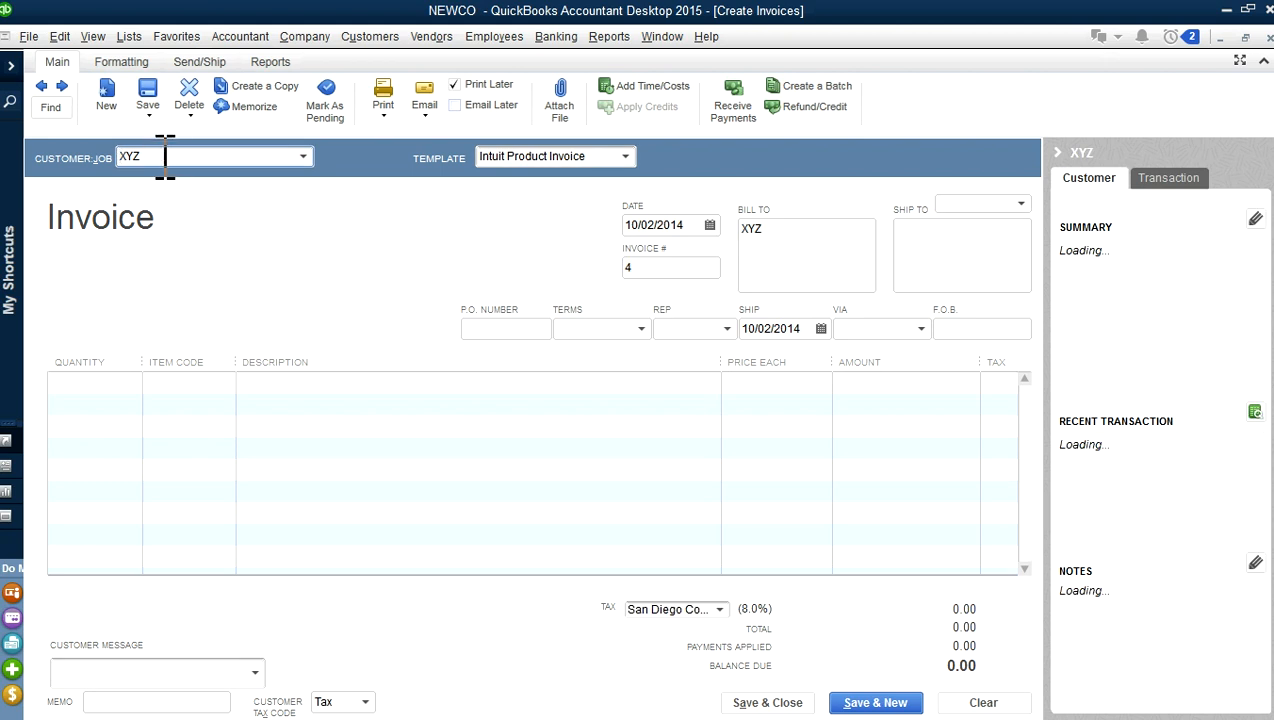
pyautogui.click(304, 157)
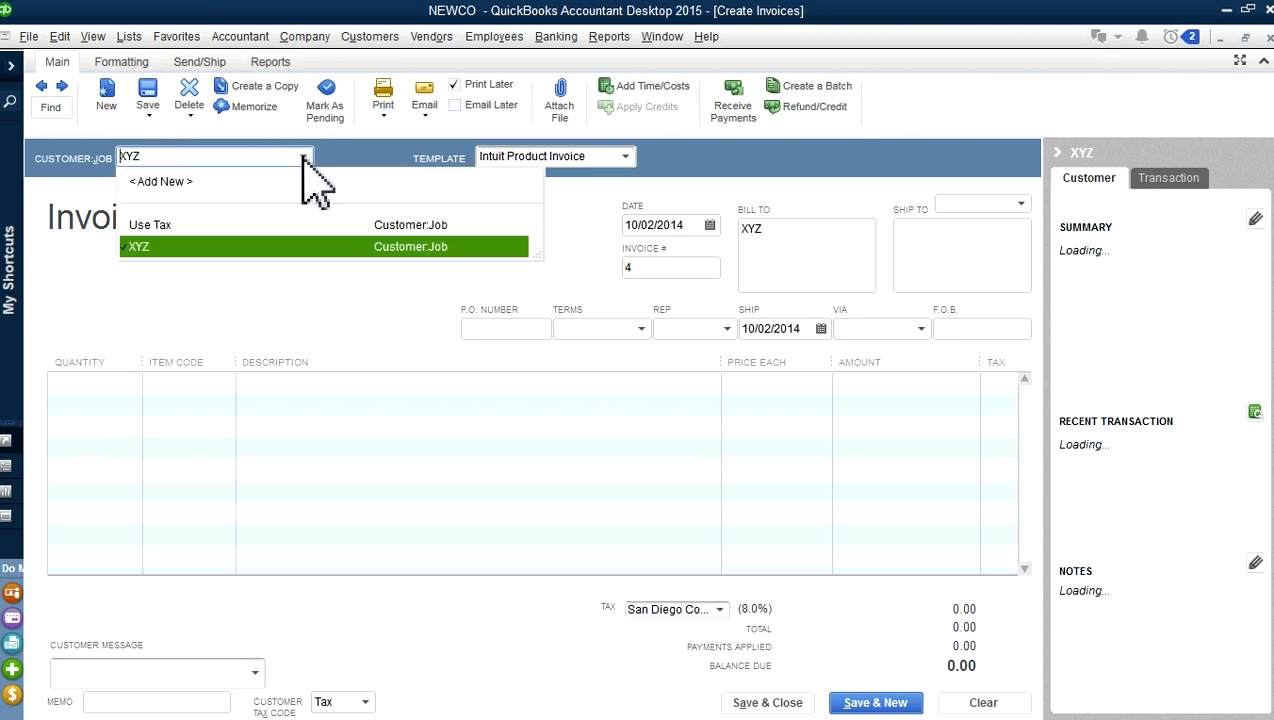
pyautogui.click(176, 185)
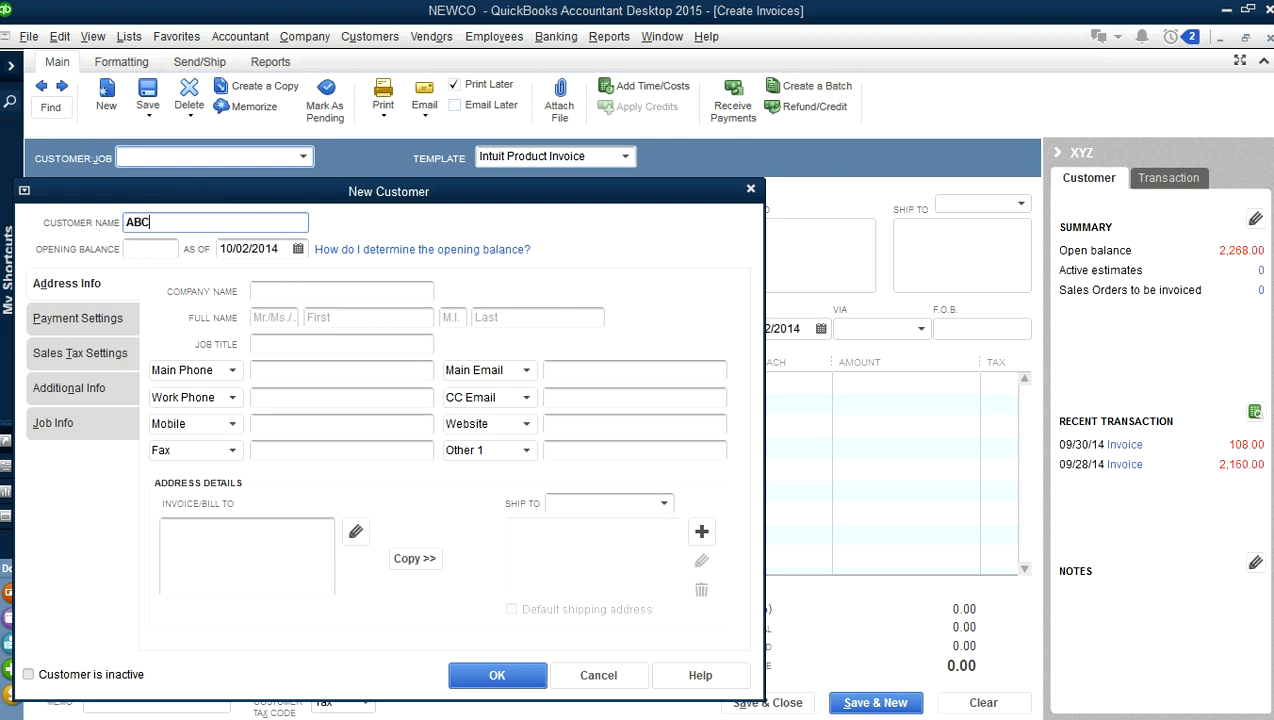
pyautogui.click(514, 676)
# Enter Product B as the item on the first line of the ABC invoice
pyautogui.click(94, 383)
pyautogui.write('5')
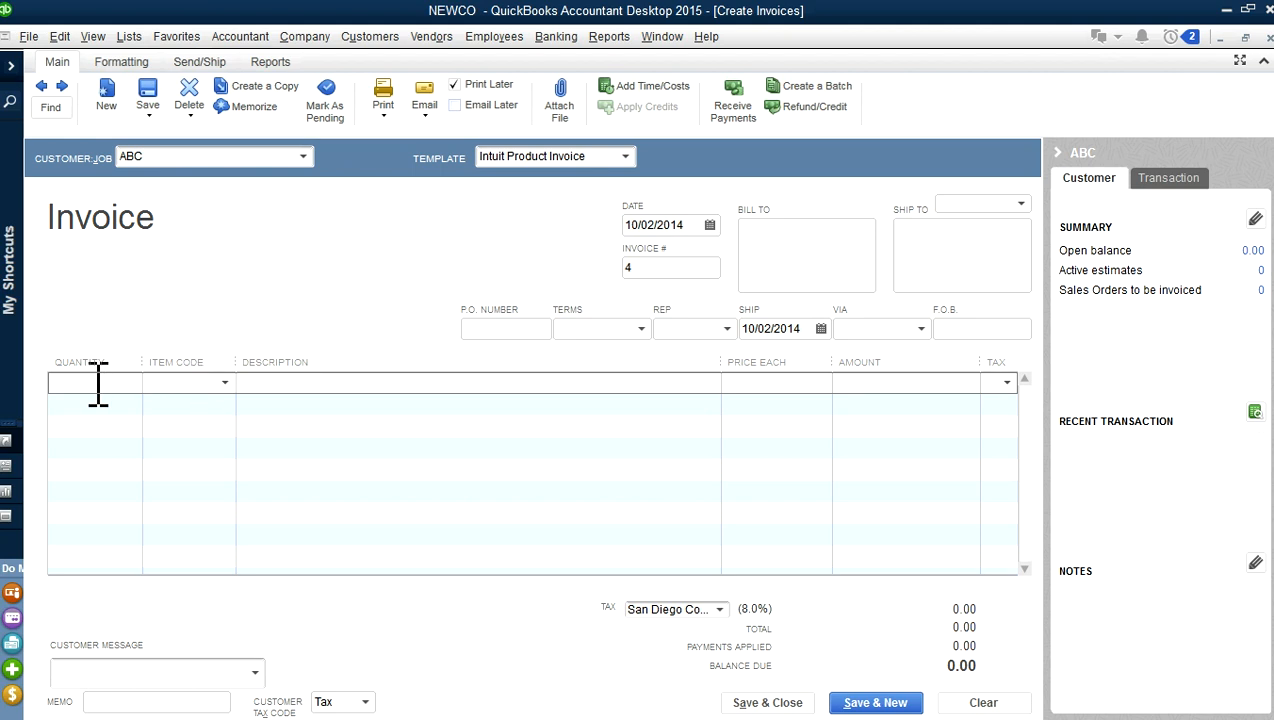
pyautogui.click(226, 382)
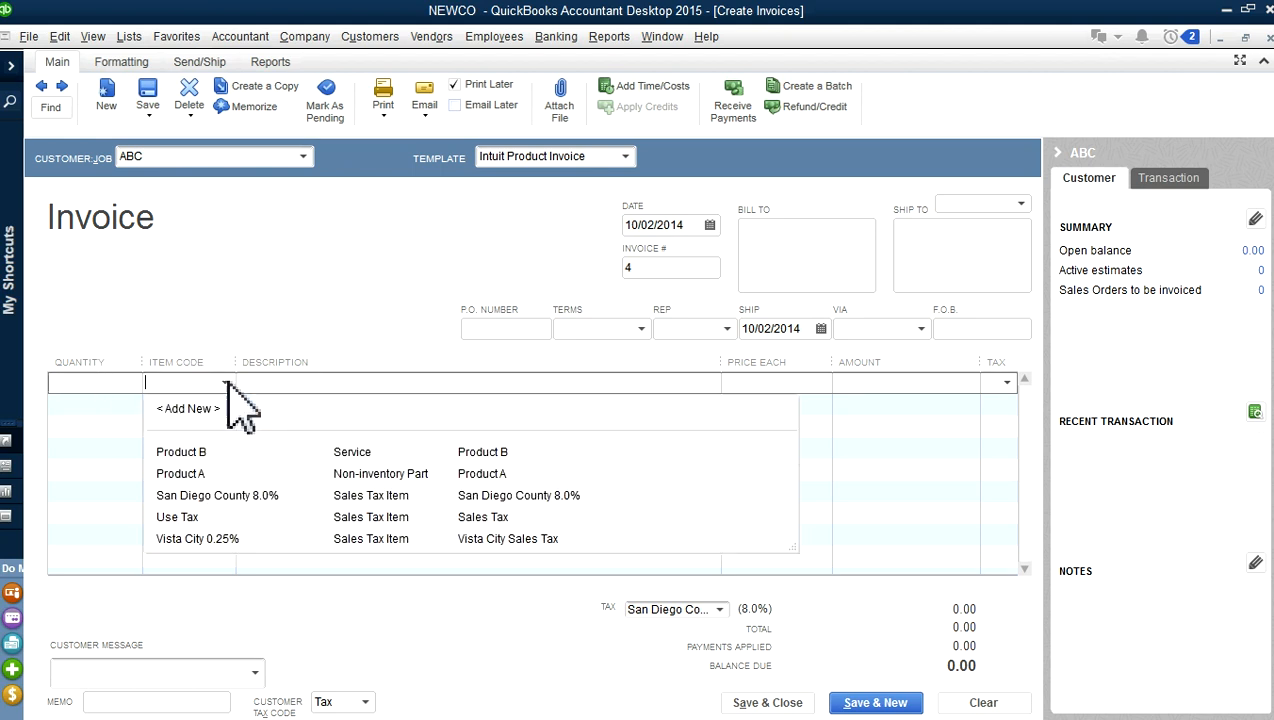
pyautogui.click(197, 452)
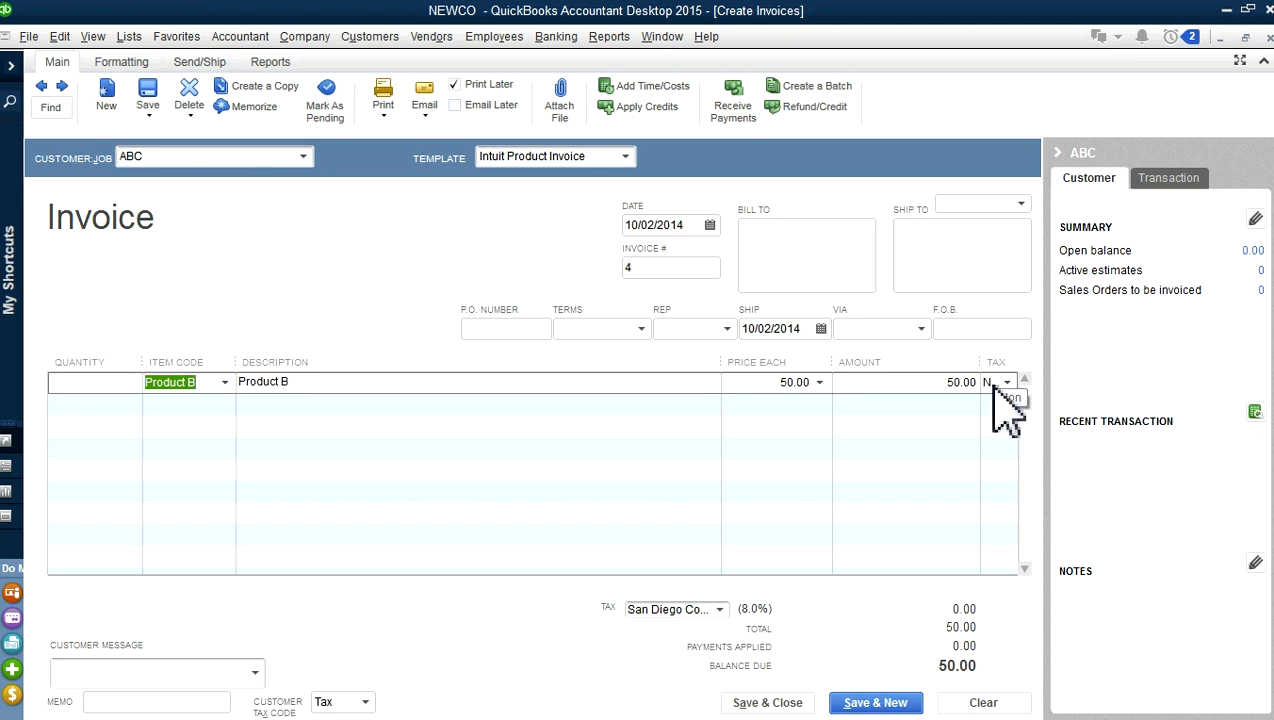
# Add Product A on the second invoice line with a price of 100.00
pyautogui.click(180, 406)
pyautogui.click(224, 404)
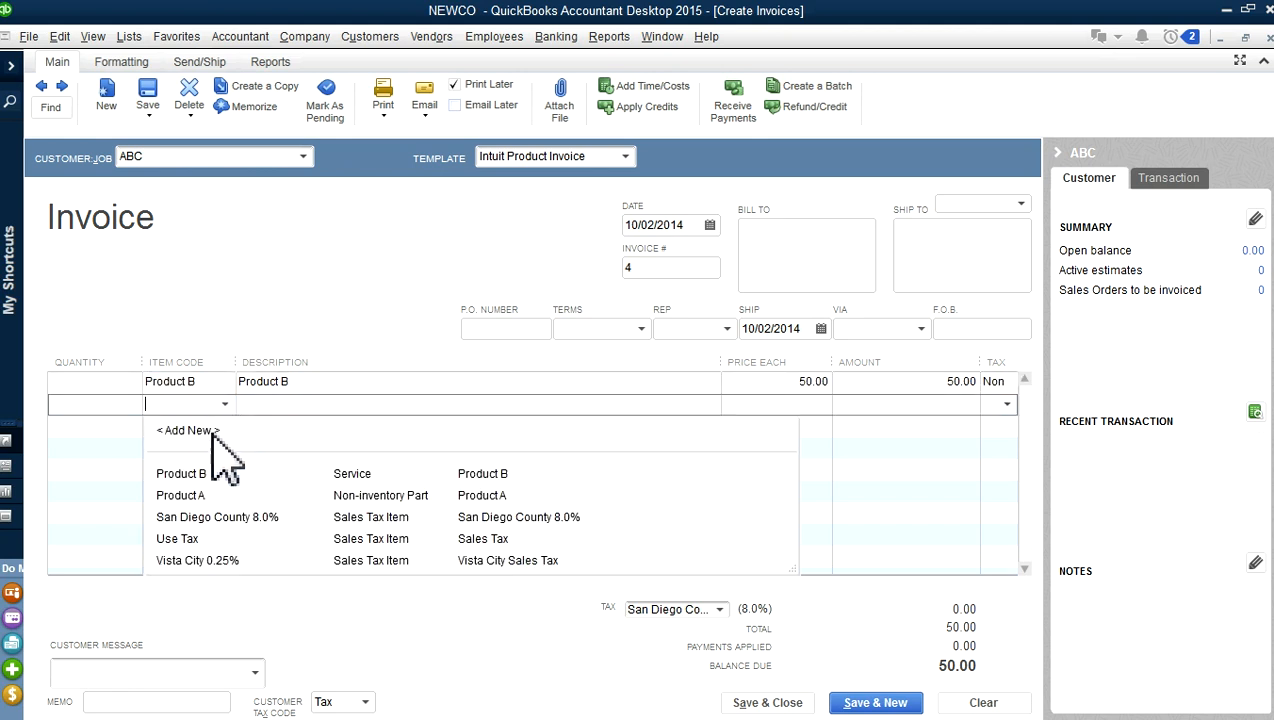
pyautogui.click(196, 497)
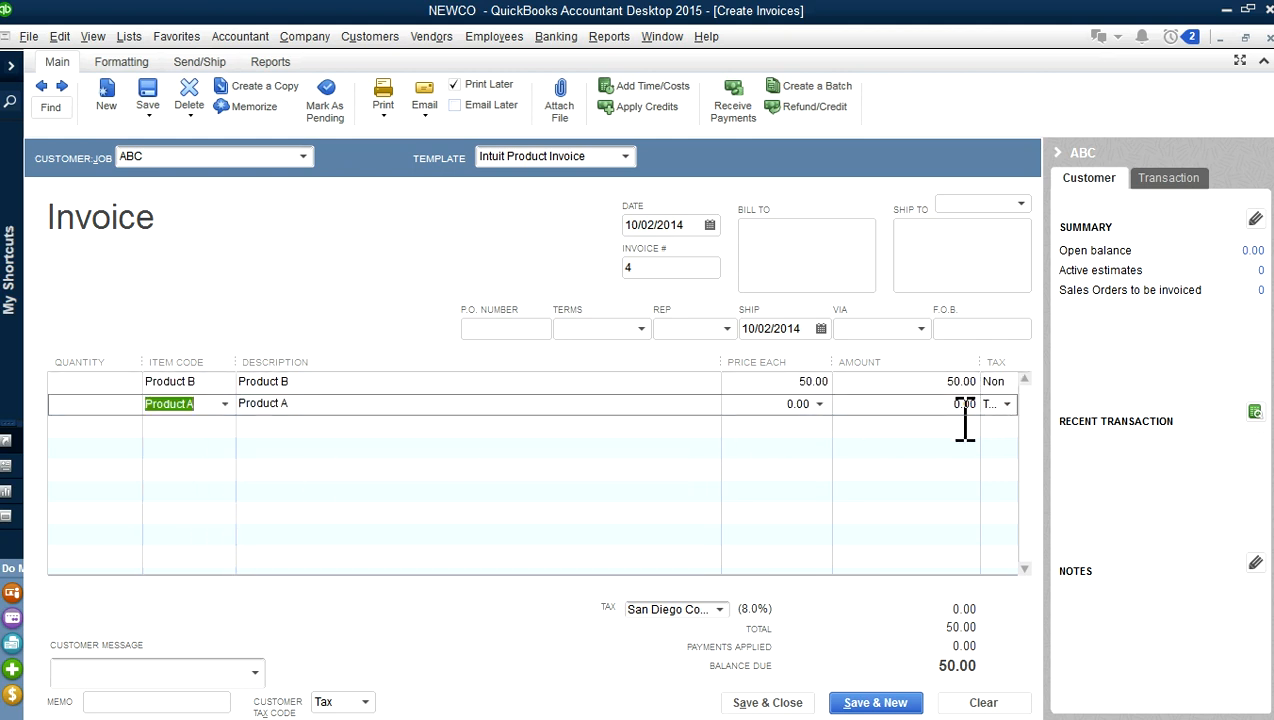
pyautogui.click(783, 405)
pyautogui.write('100')
pyautogui.click(818, 401)
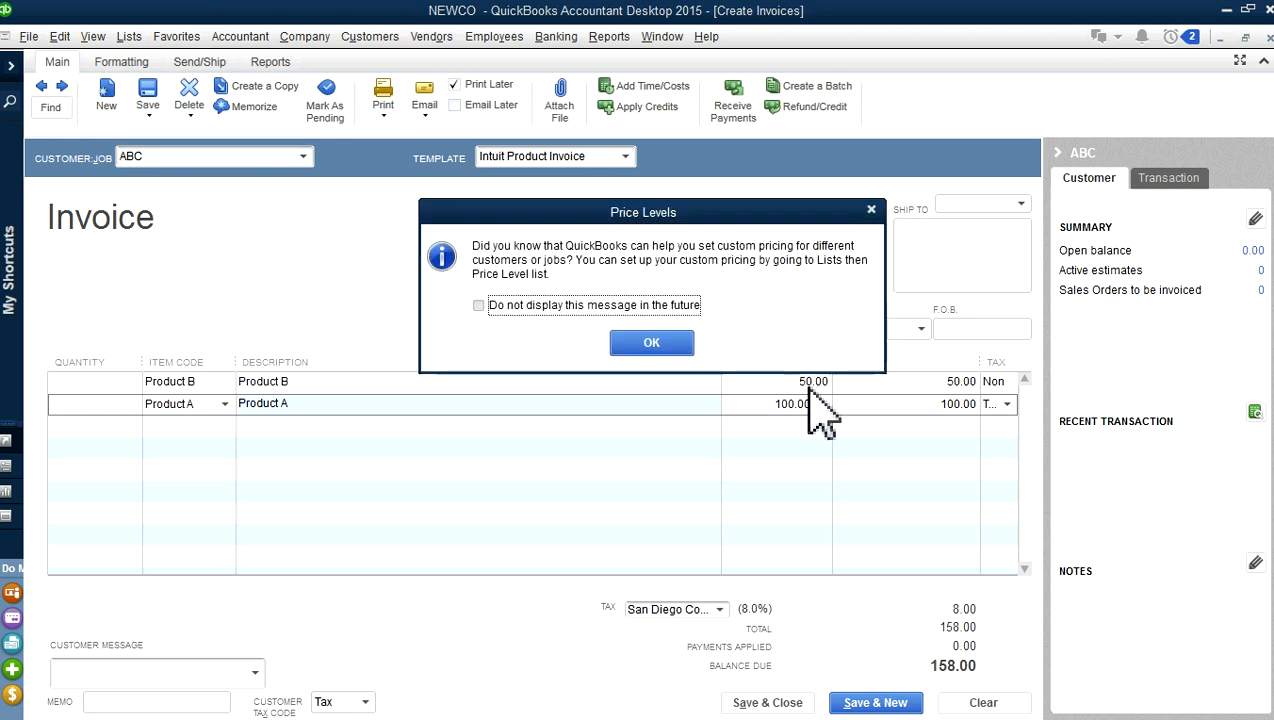
# Dismiss the Price Levels message and switch the ABC invoice's tax to the Vista sales tax group
pyautogui.click(660, 342)
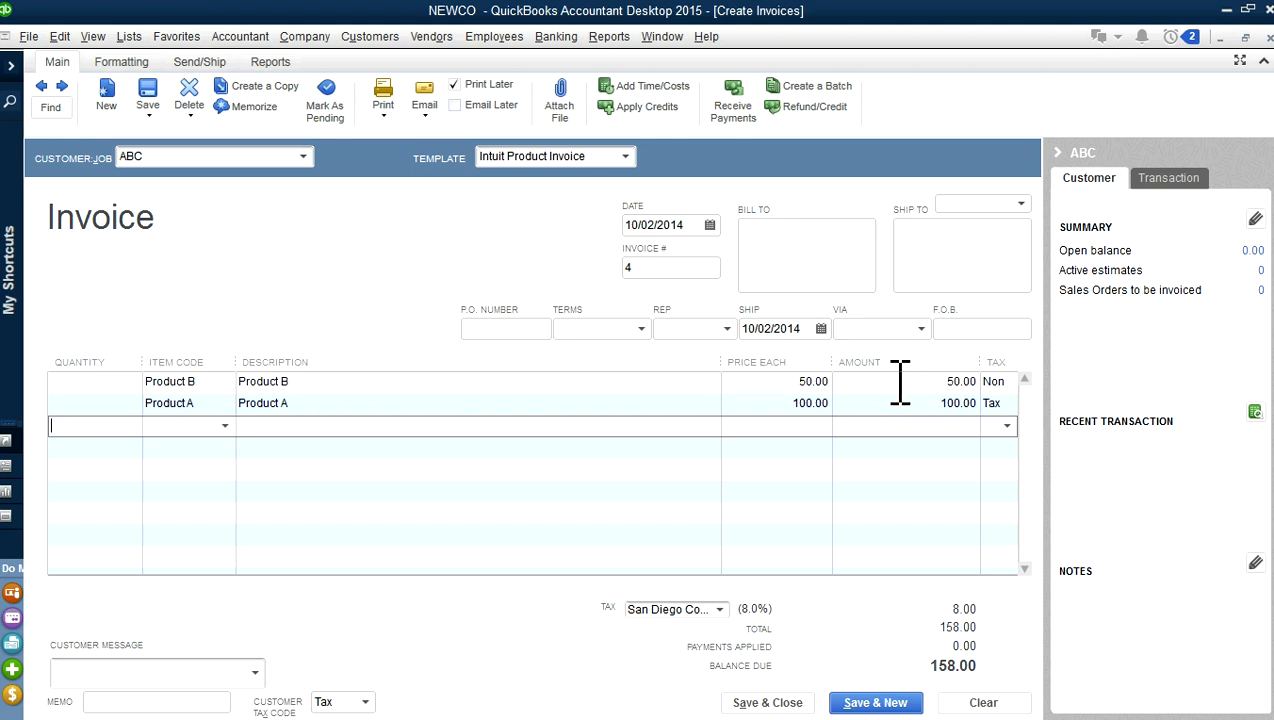
pyautogui.click(720, 610)
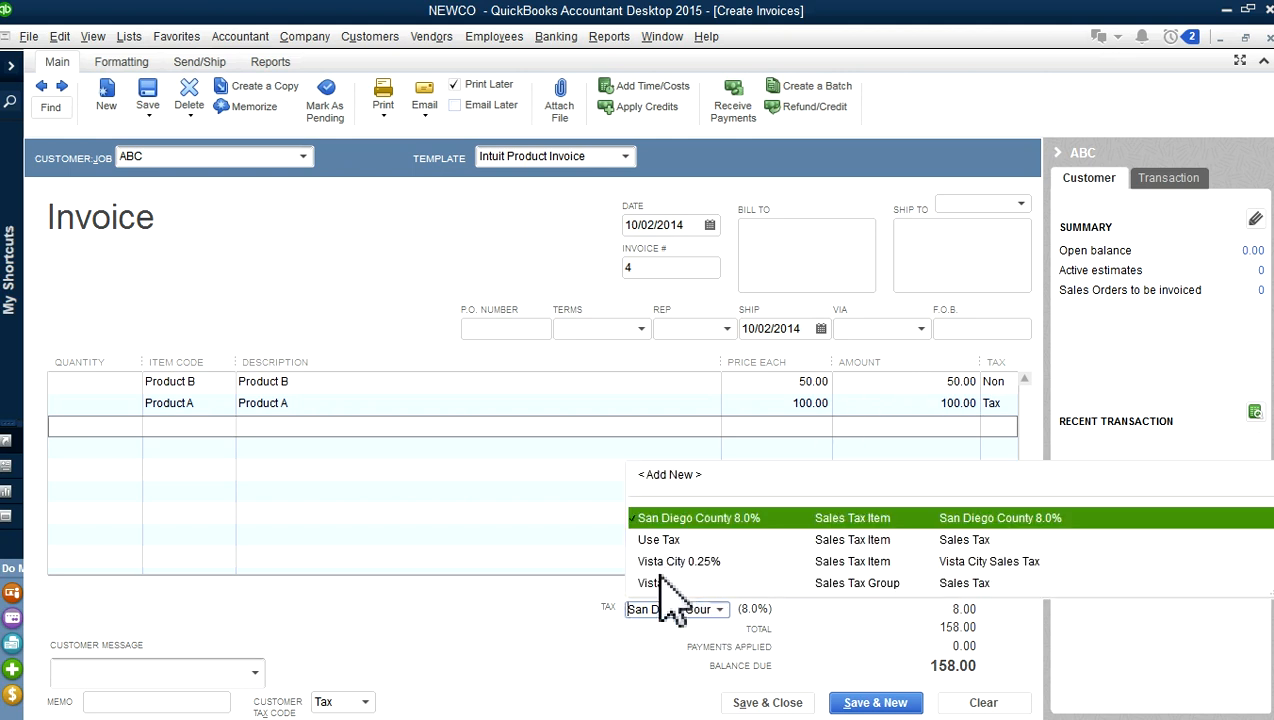
pyautogui.click(660, 584)
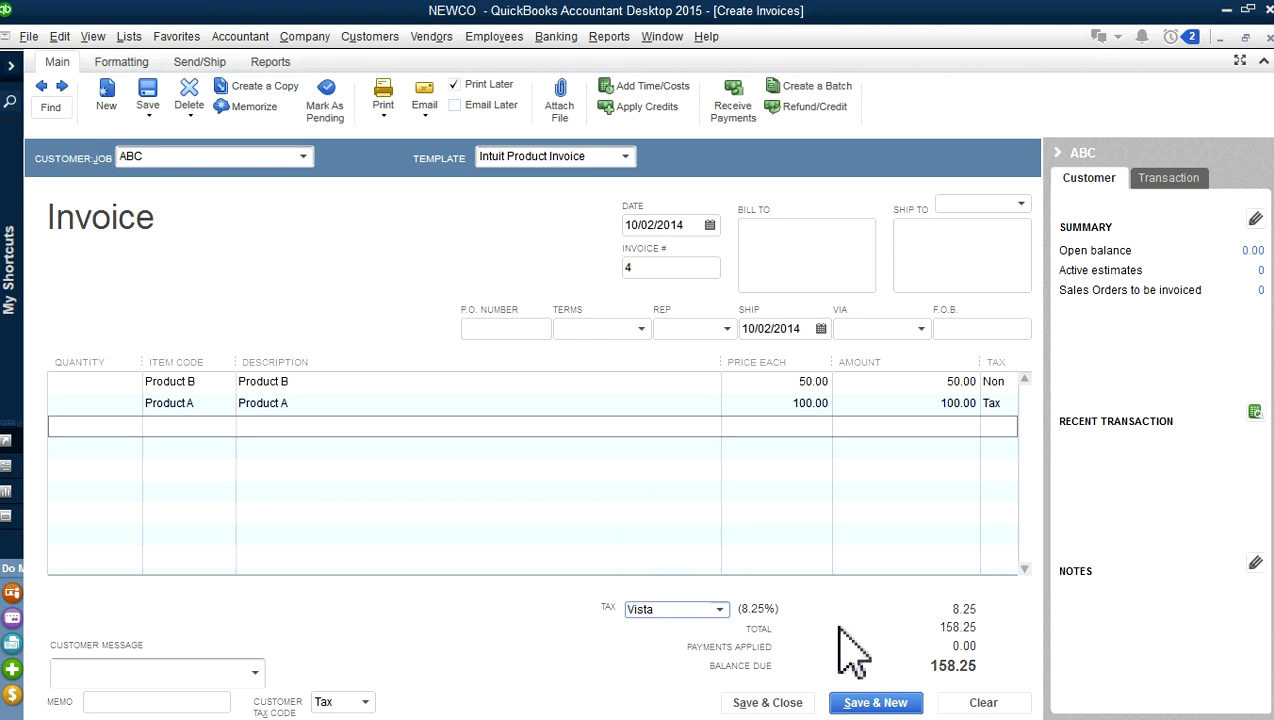
# Set the ABC invoice's tax to San Diego County 8.0%, and save and close the invoice
pyautogui.click(720, 610)
pyautogui.click(672, 518)
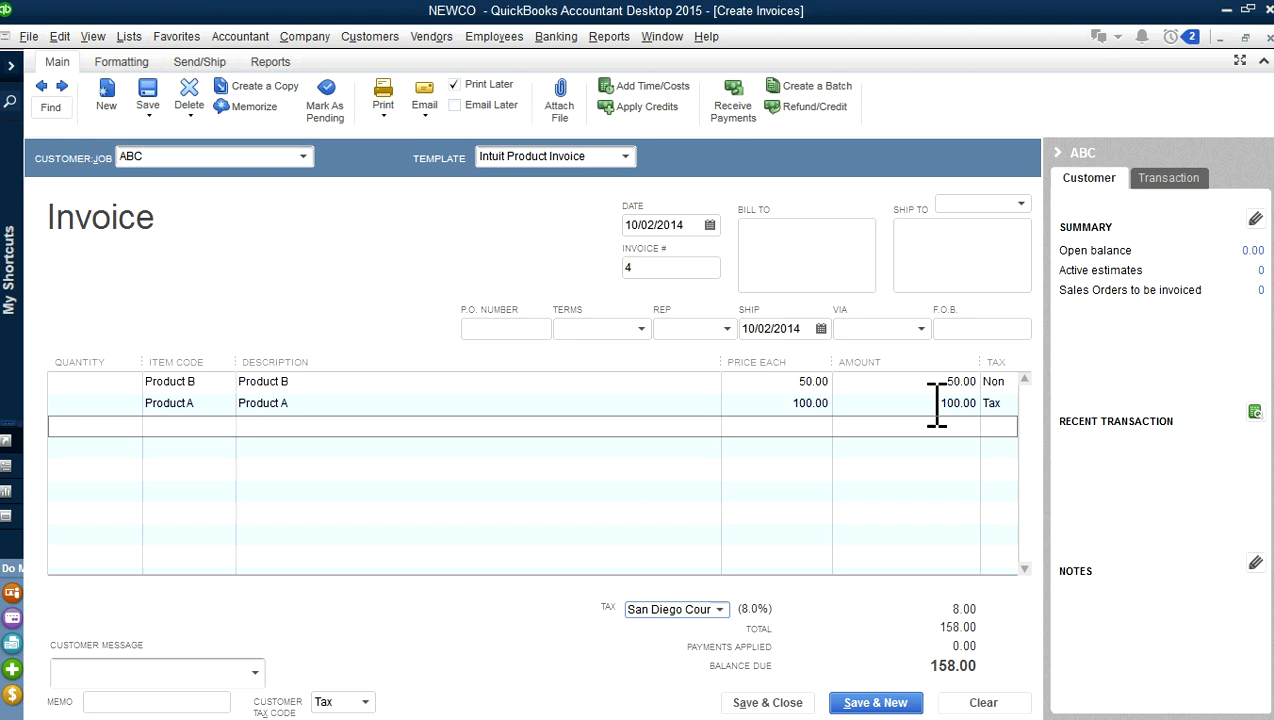
pyautogui.click(779, 701)
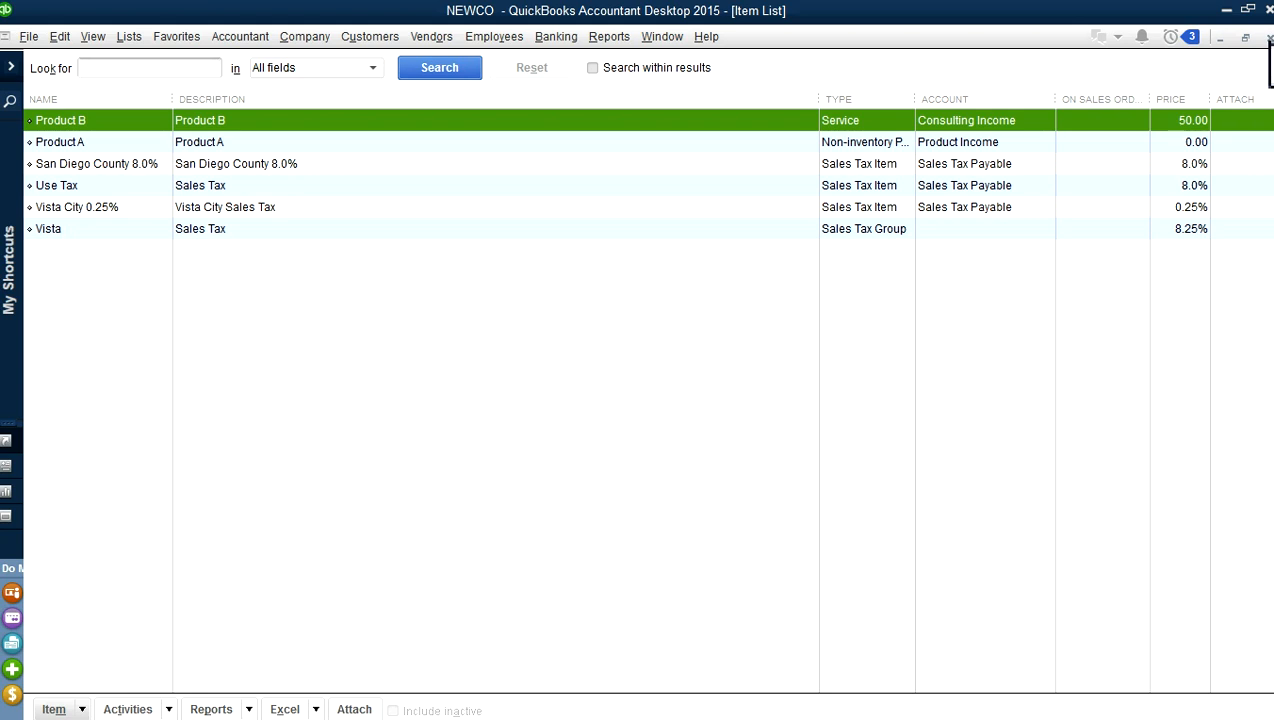
# Close the item list and run the Sales Tax Liability report with its end date set to 10/31/2014
pyautogui.click(1269, 38)
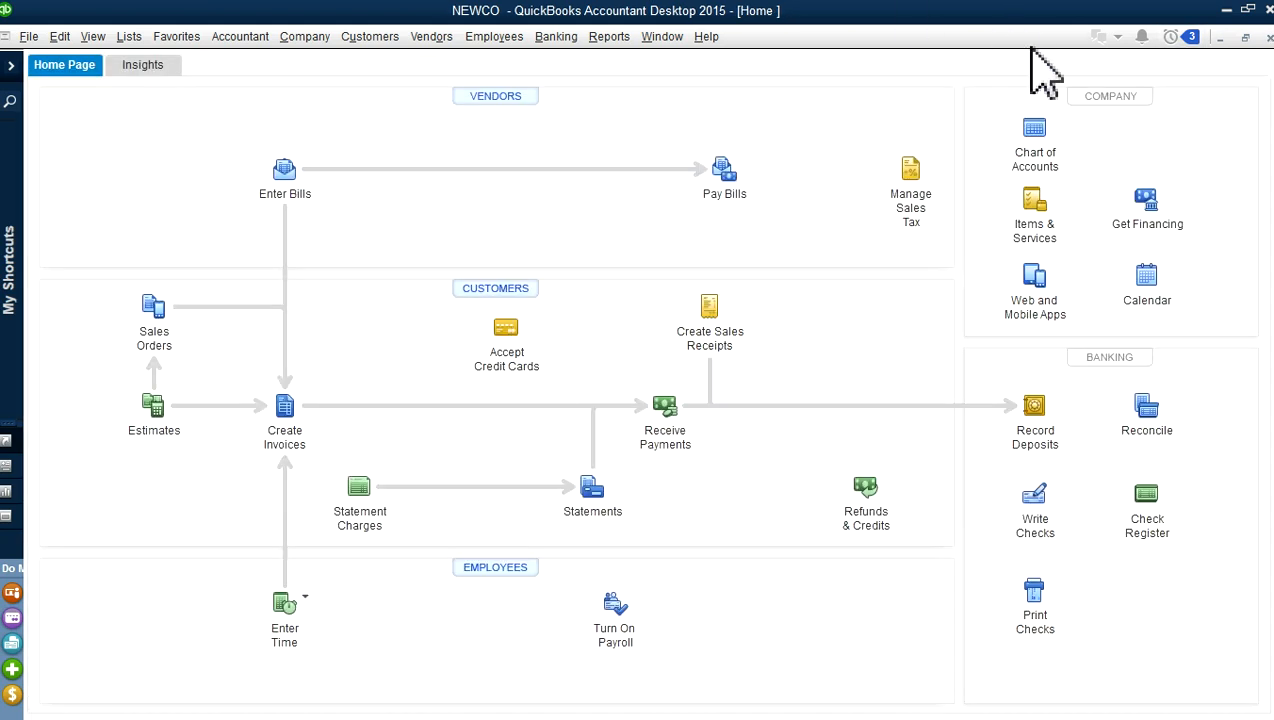
pyautogui.click(910, 200)
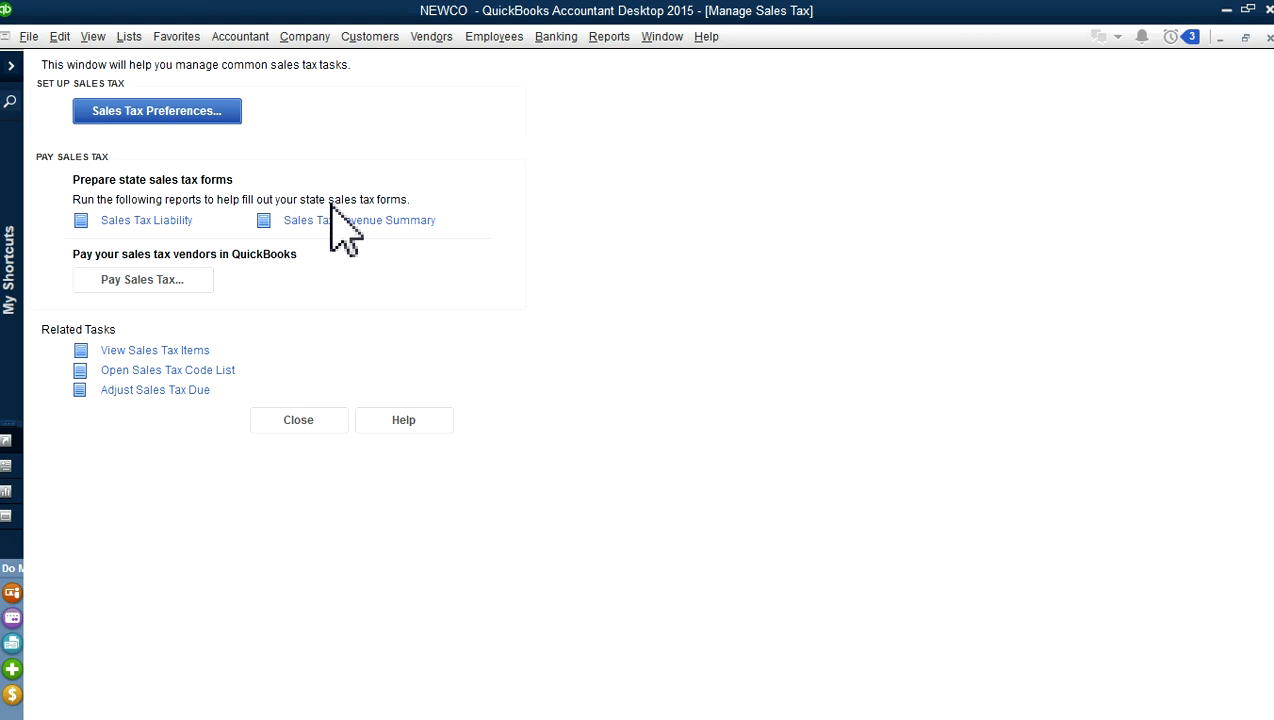
pyautogui.click(150, 221)
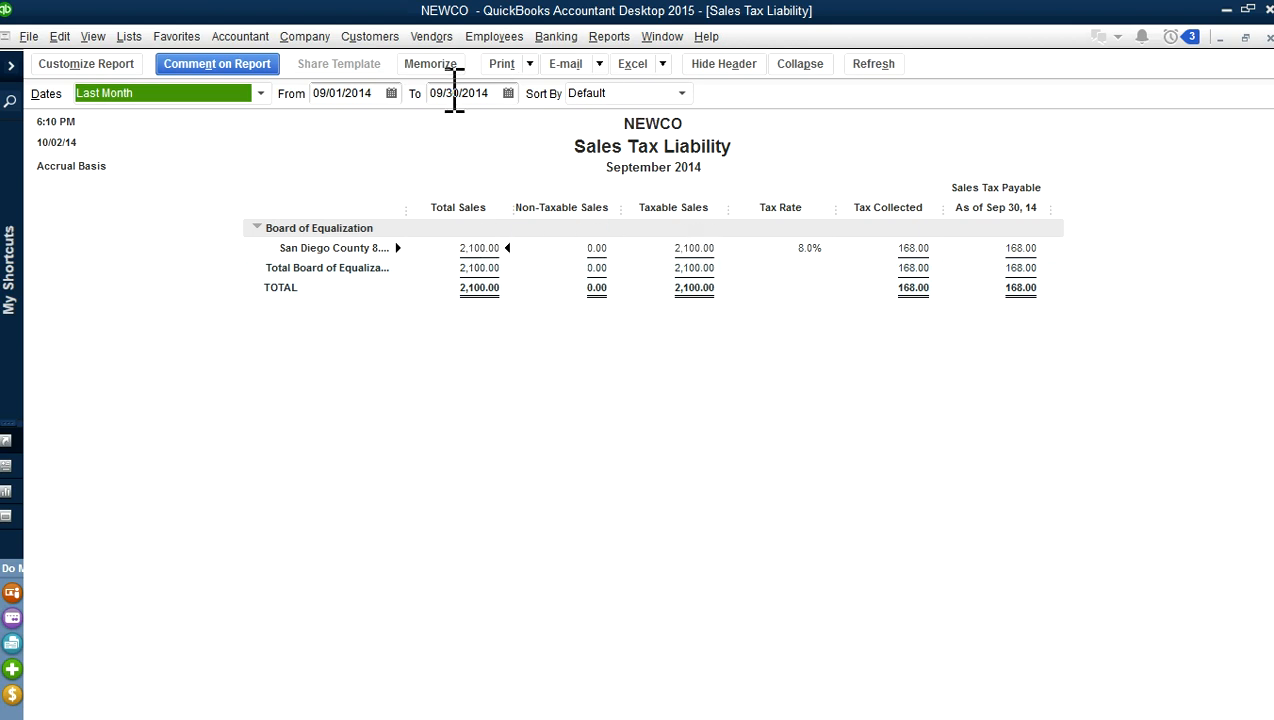
pyautogui.click(507, 93)
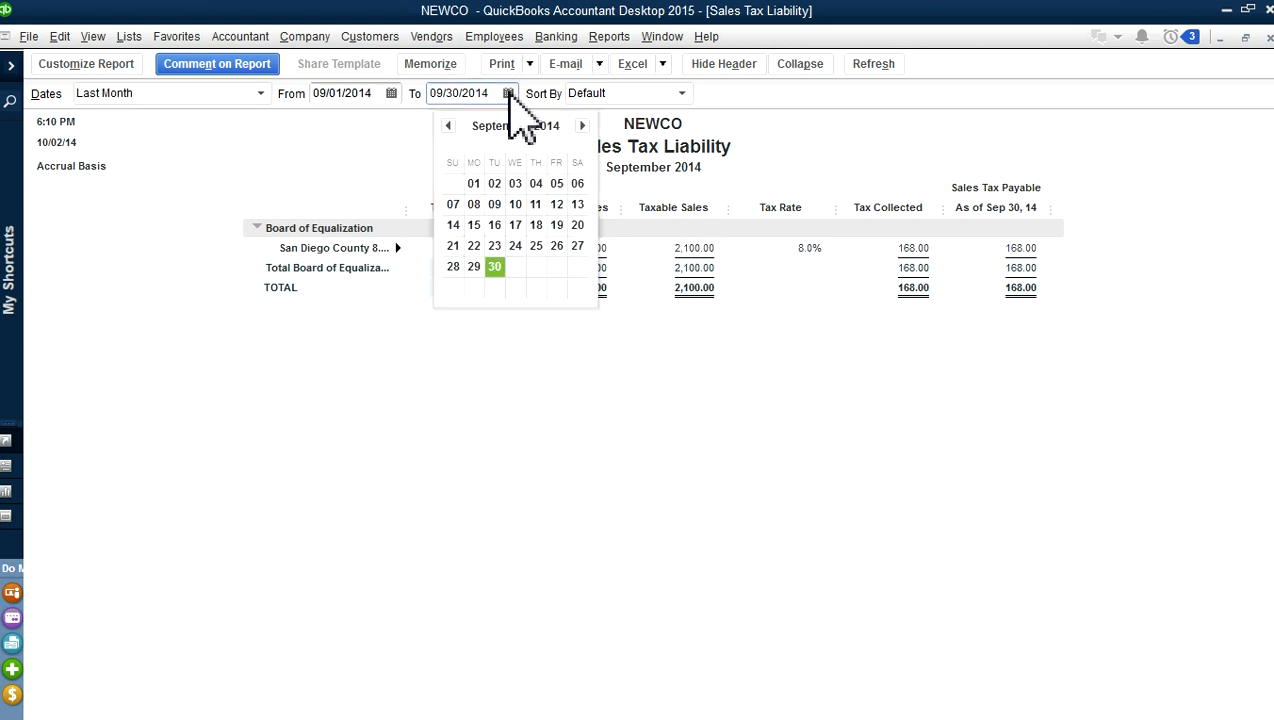
pyautogui.click(582, 125)
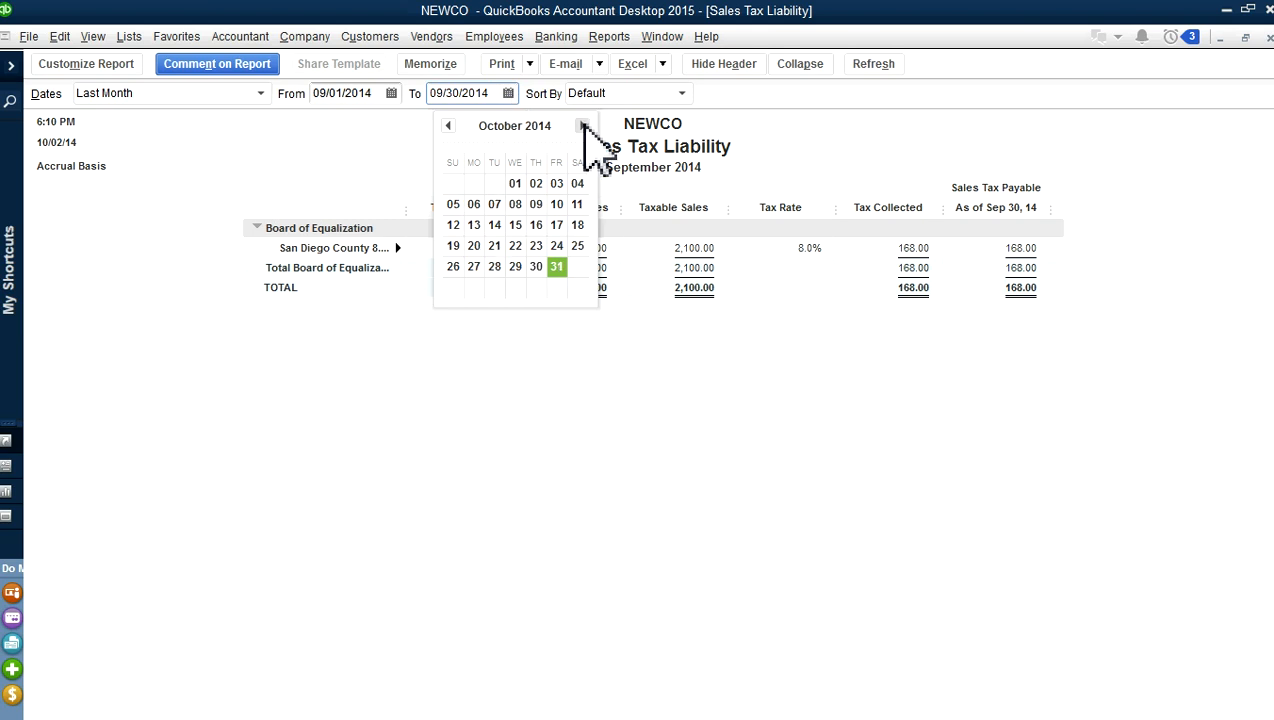
pyautogui.click(557, 268)
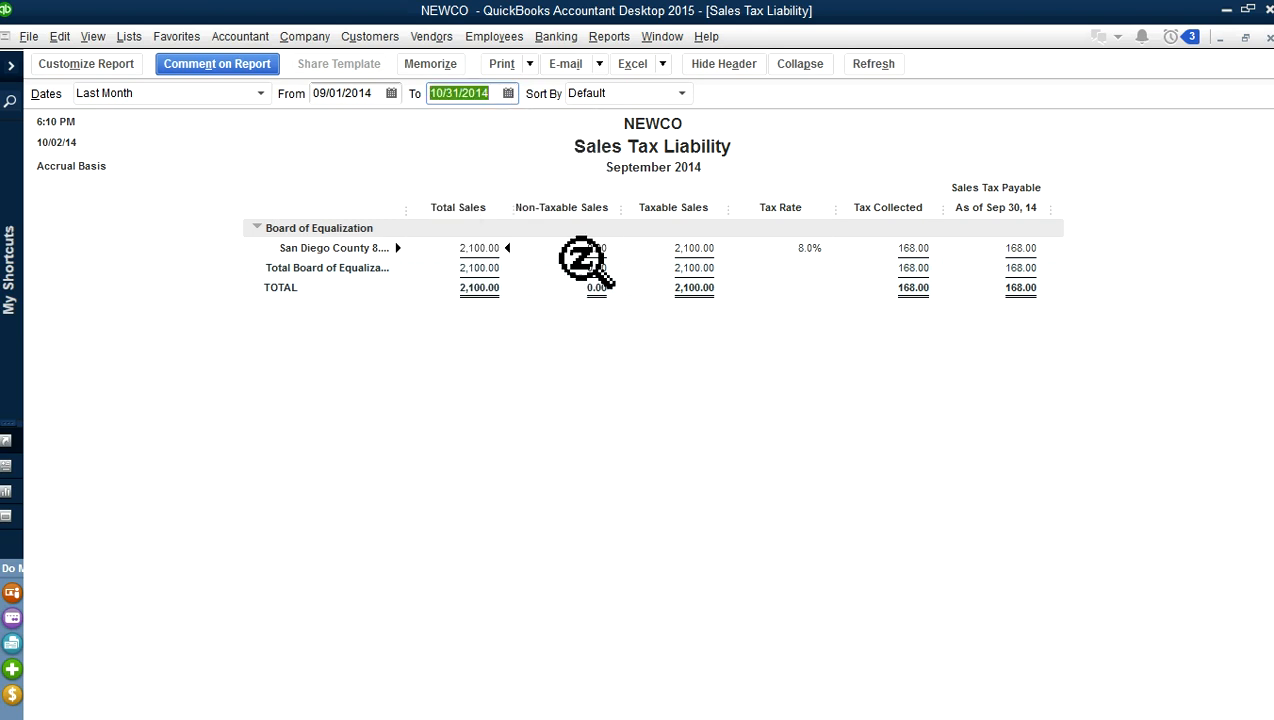
pyautogui.click(871, 64)
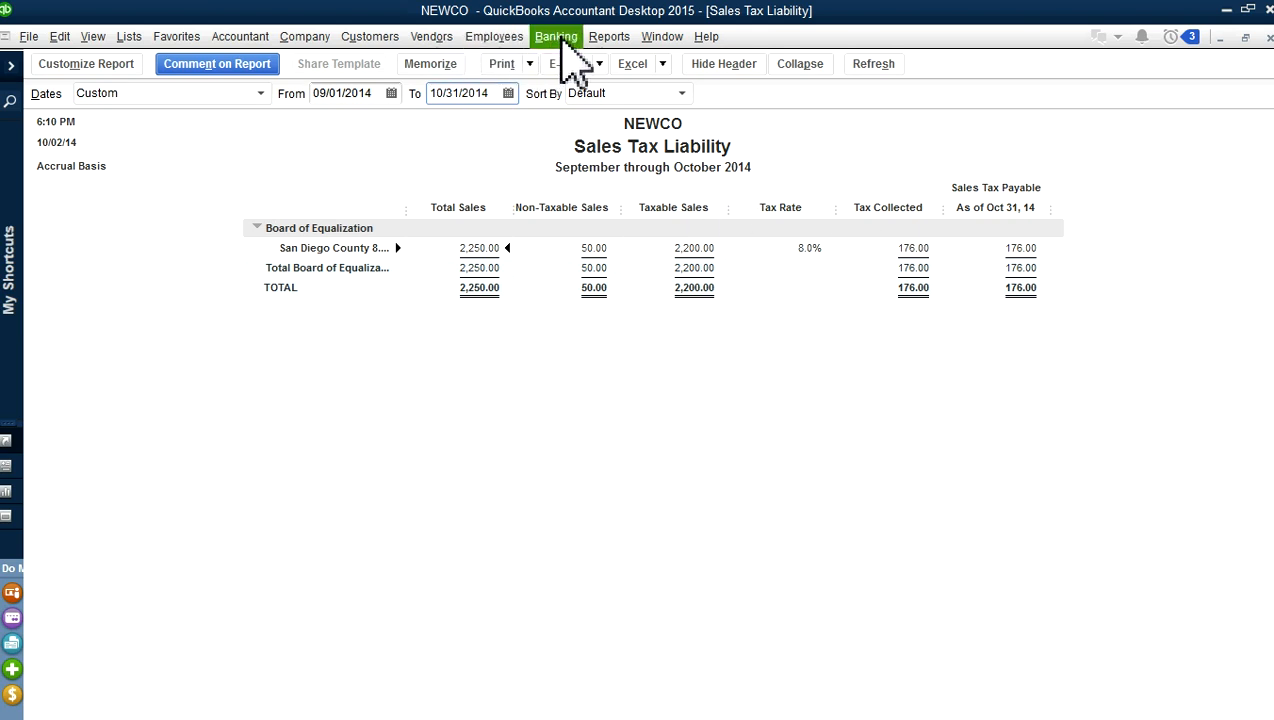
# Start a check from Chase Checking made out to Board of Equalization, and discard it
pyautogui.click(366, 40)
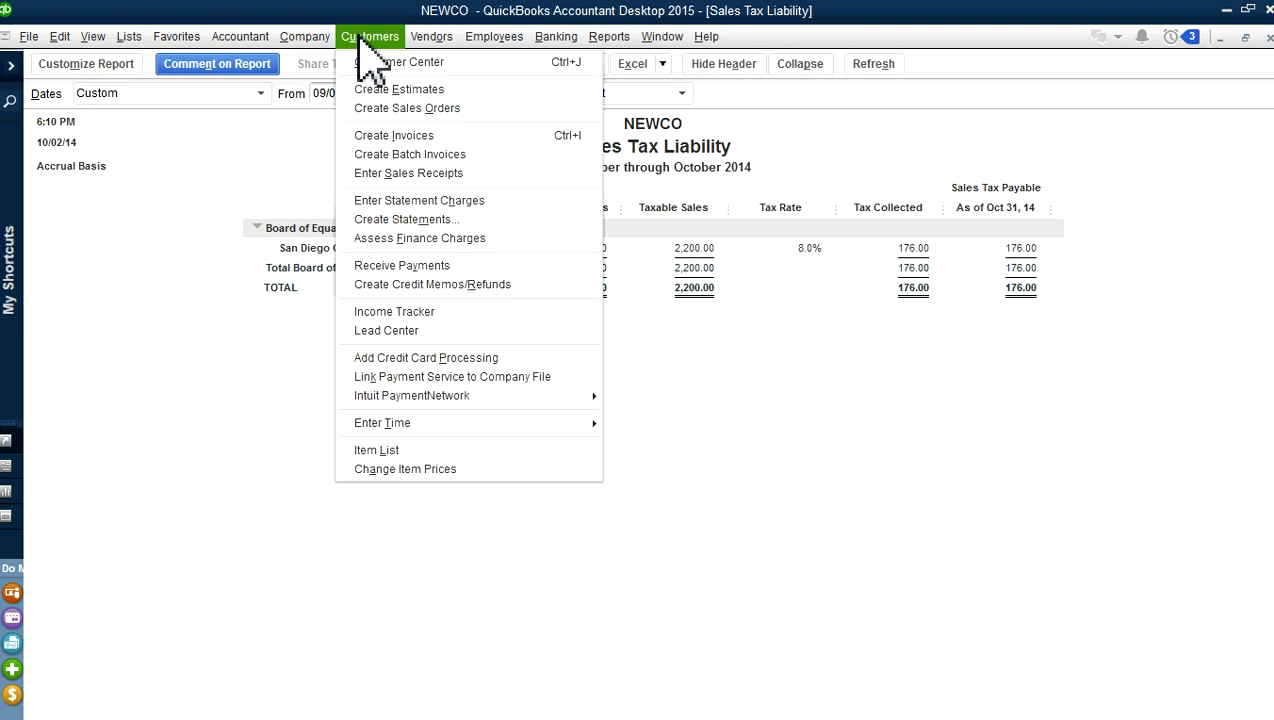
pyautogui.click(322, 62)
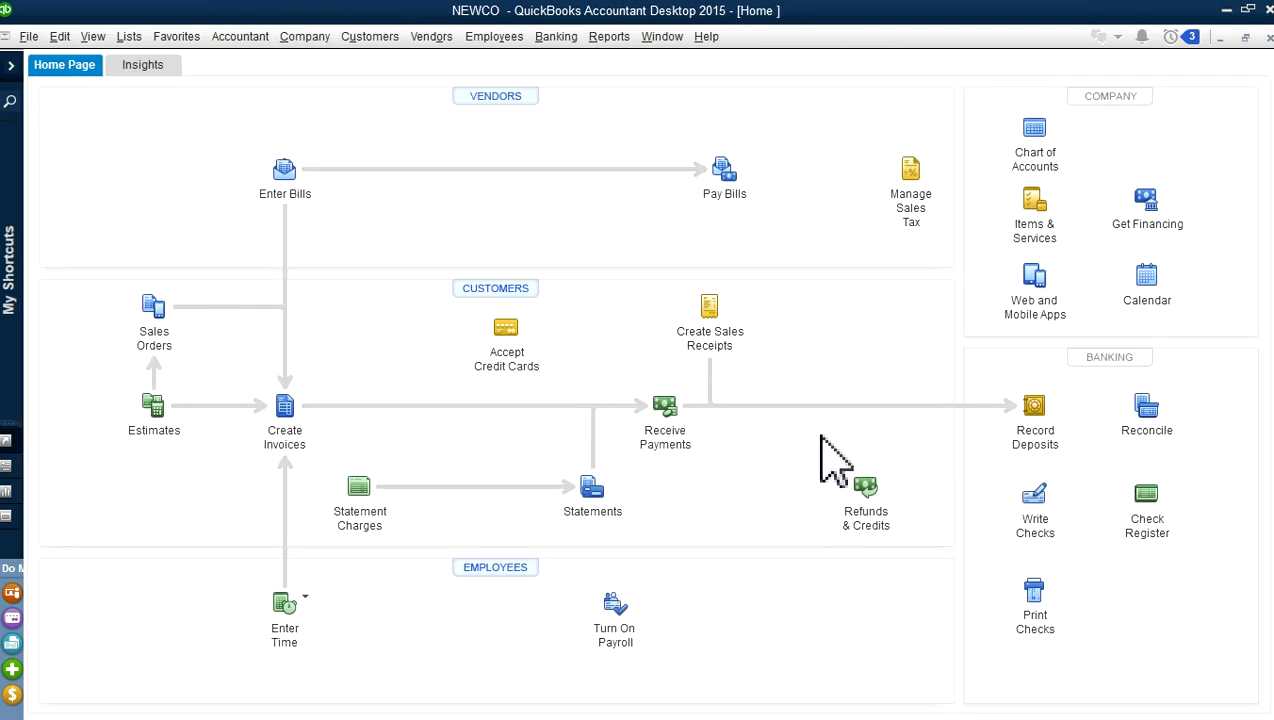
pyautogui.click(1038, 519)
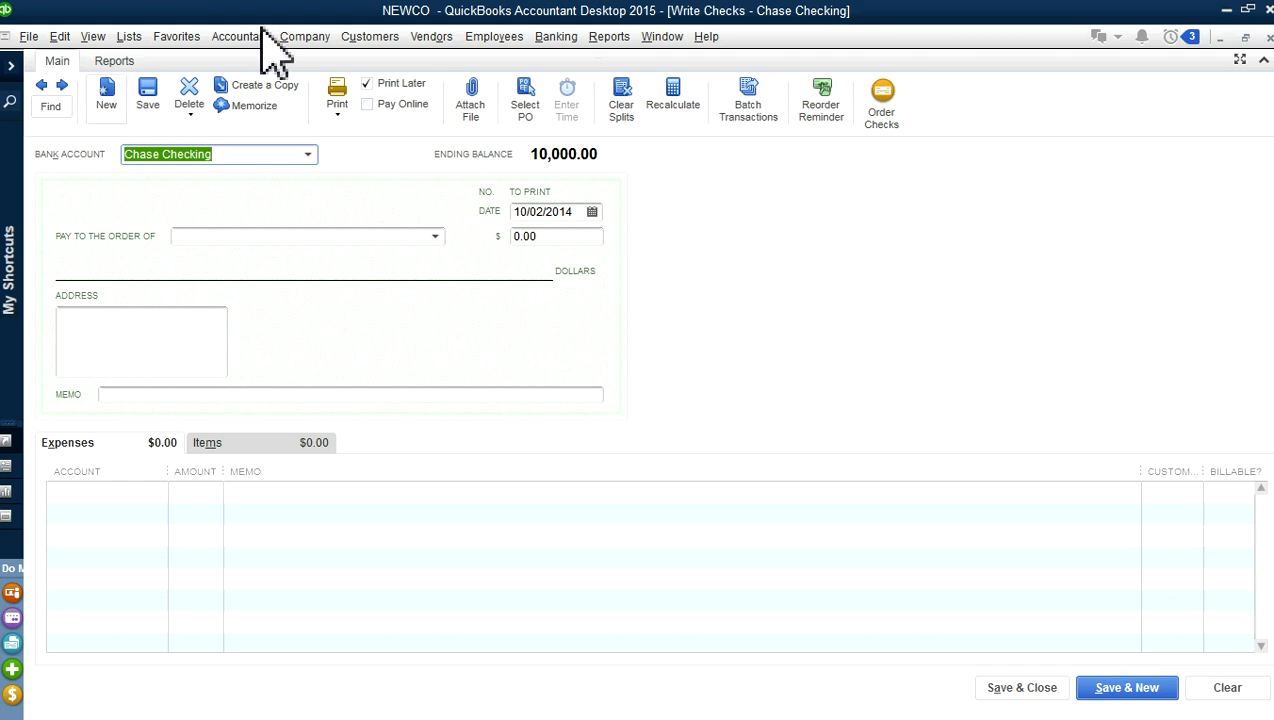
pyautogui.click(435, 236)
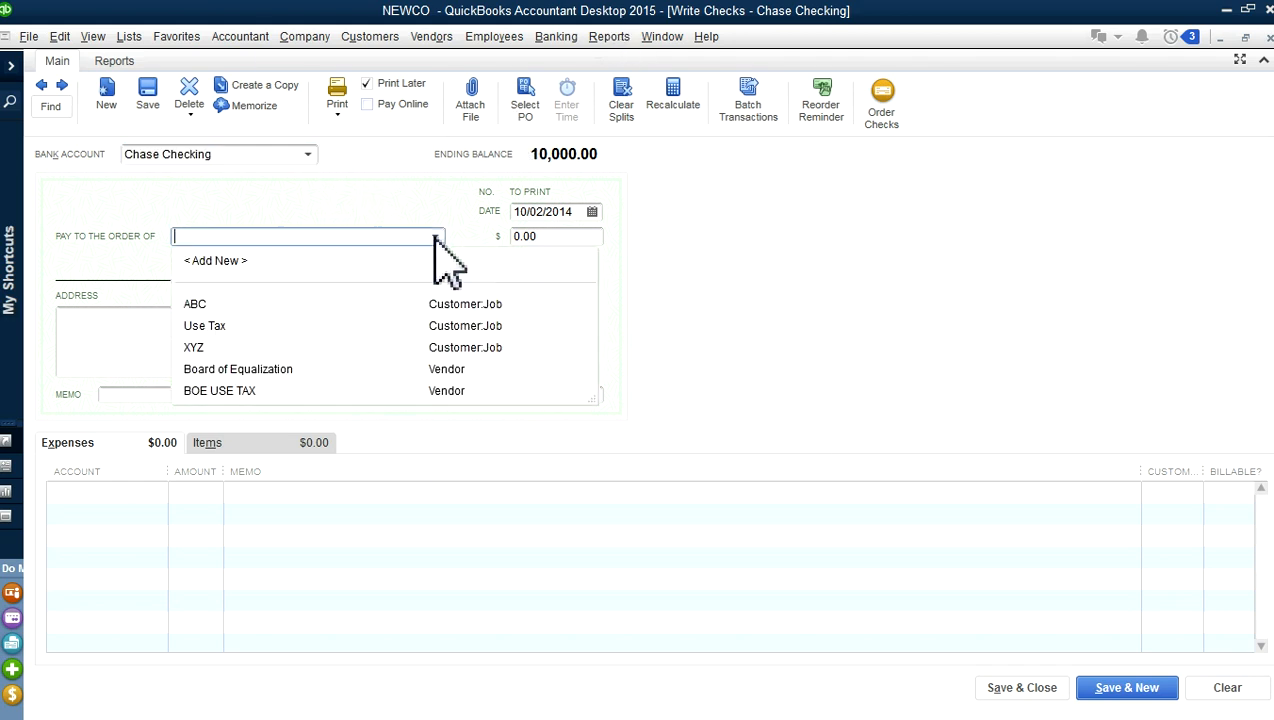
pyautogui.click(291, 372)
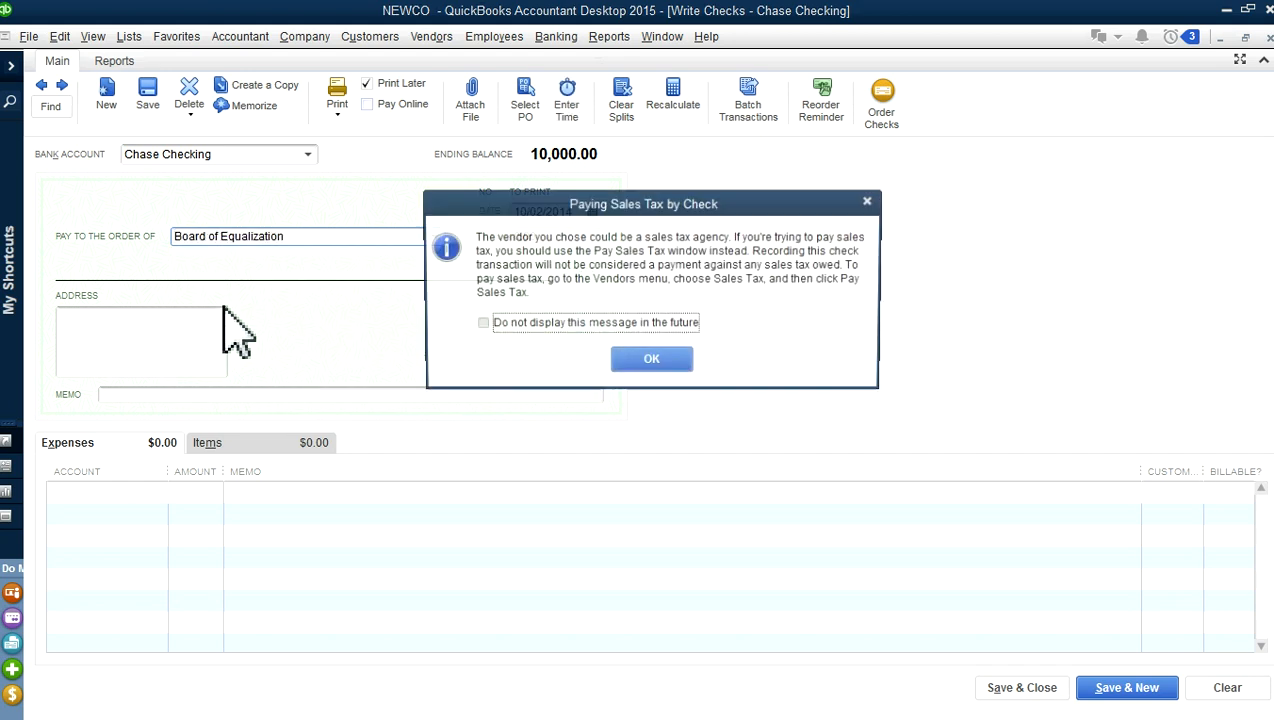
pyautogui.click(651, 360)
pyautogui.click(1266, 40)
pyautogui.click(641, 248)
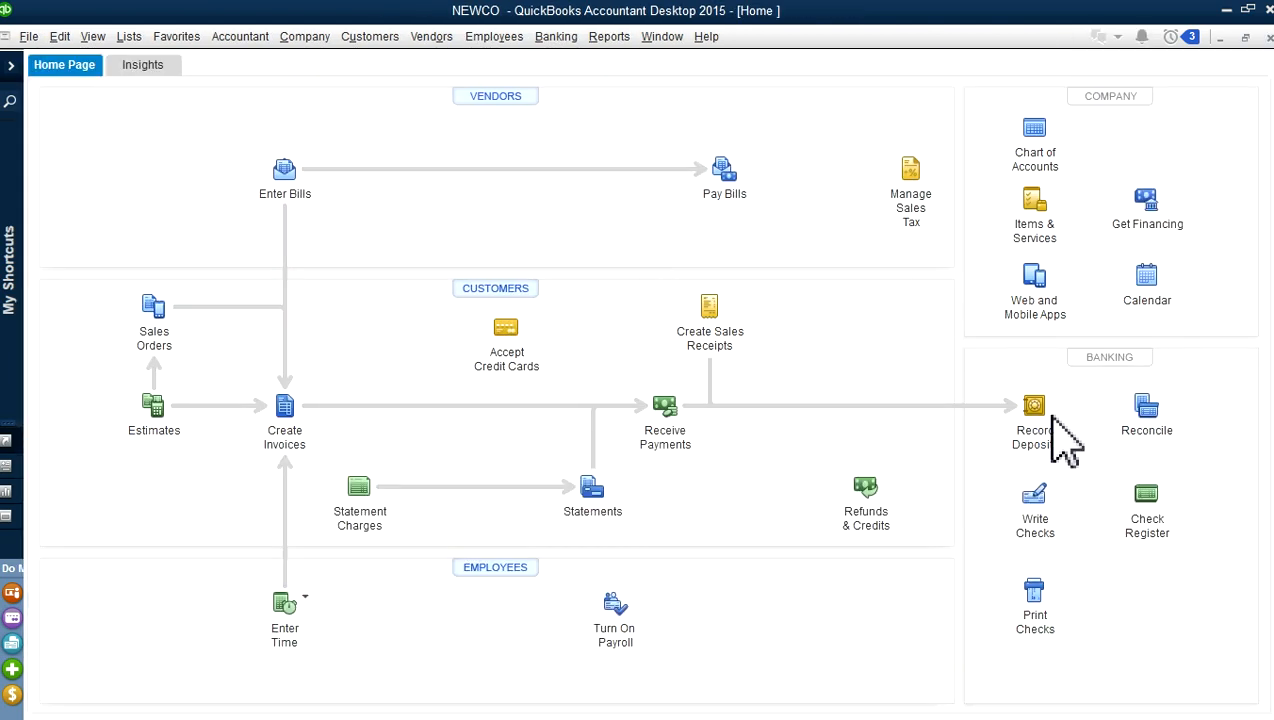
pyautogui.click(556, 37)
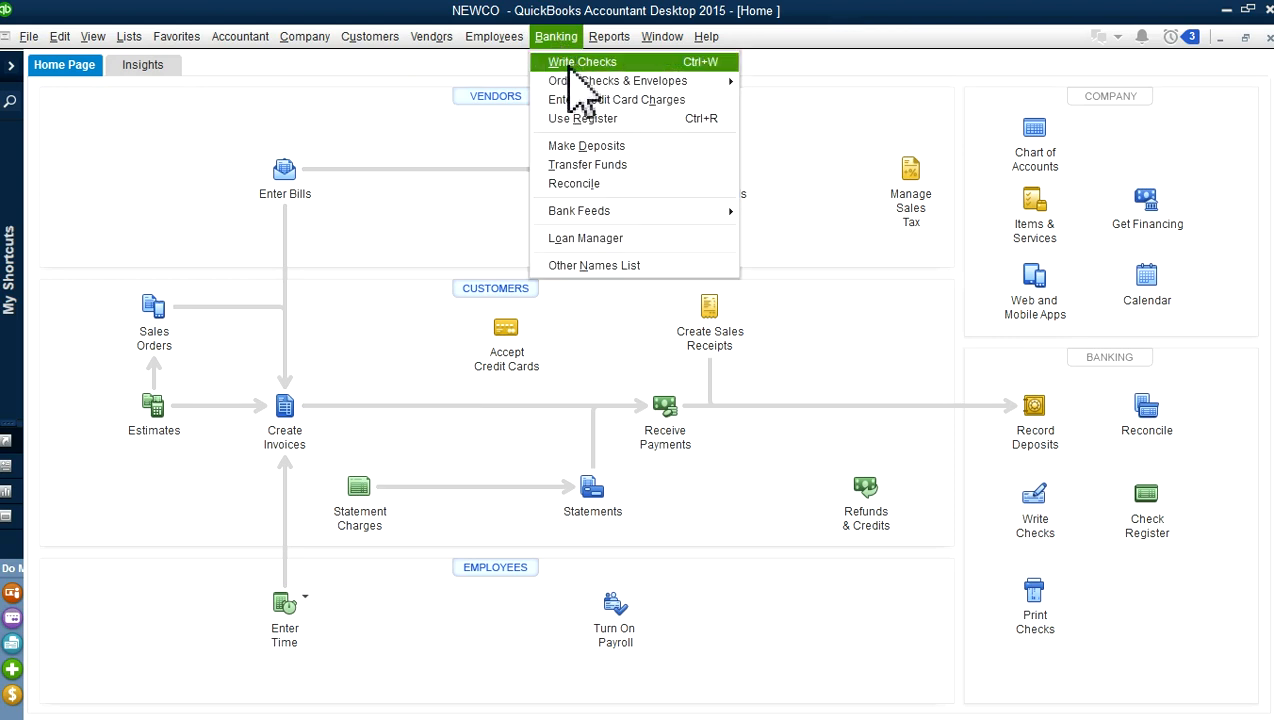
pyautogui.click(880, 155)
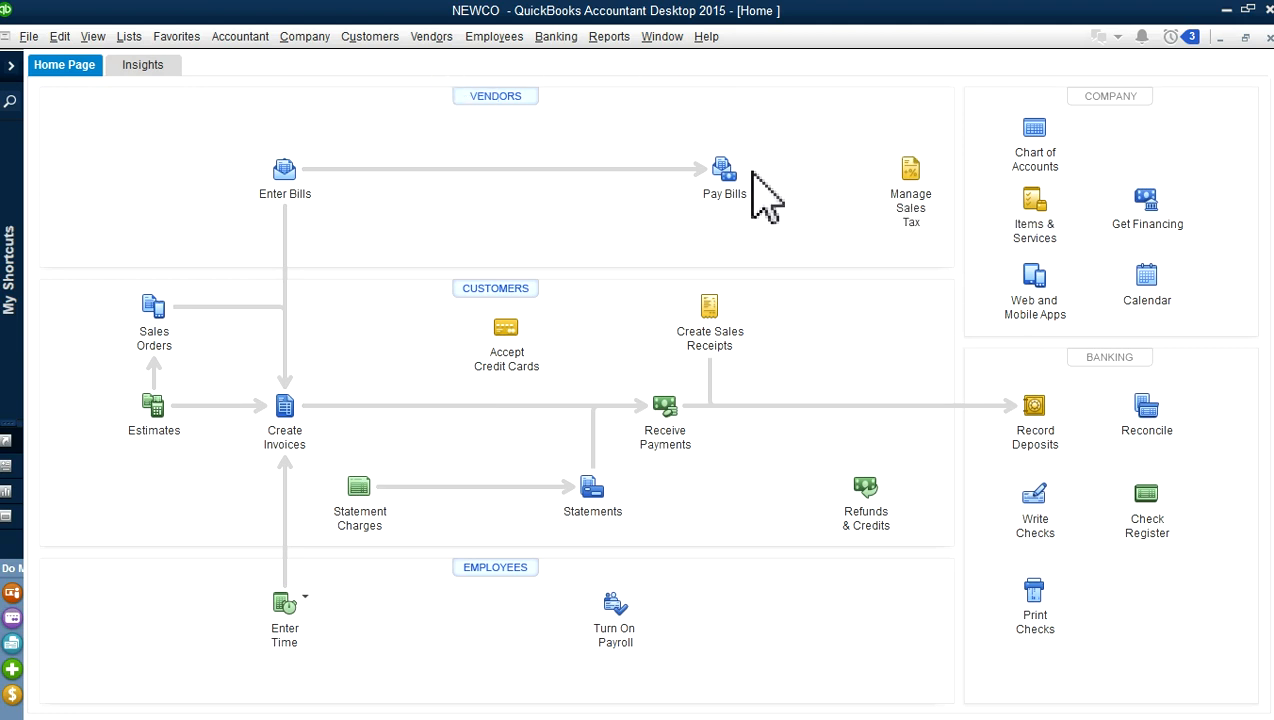
# Examine the Pay Sales Tax window from Manage Sales Tax and close it without recording a payment
pyautogui.click(433, 38)
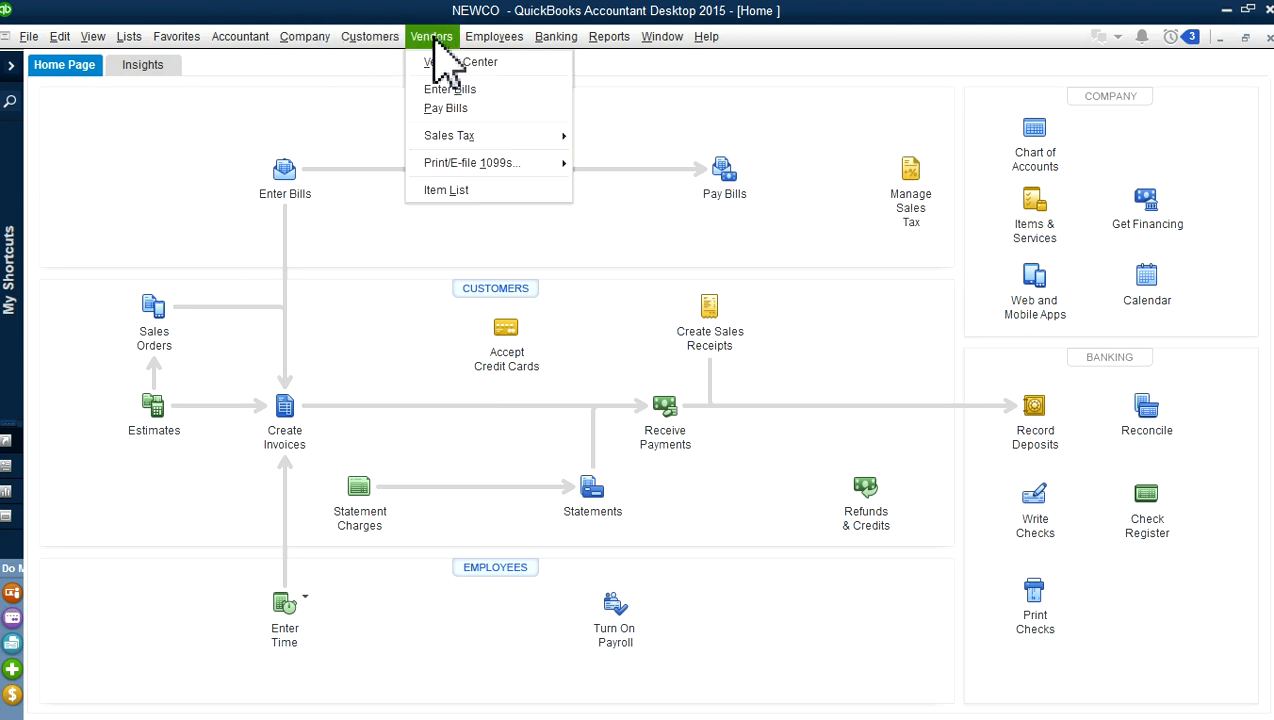
pyautogui.moveTo(446, 140)
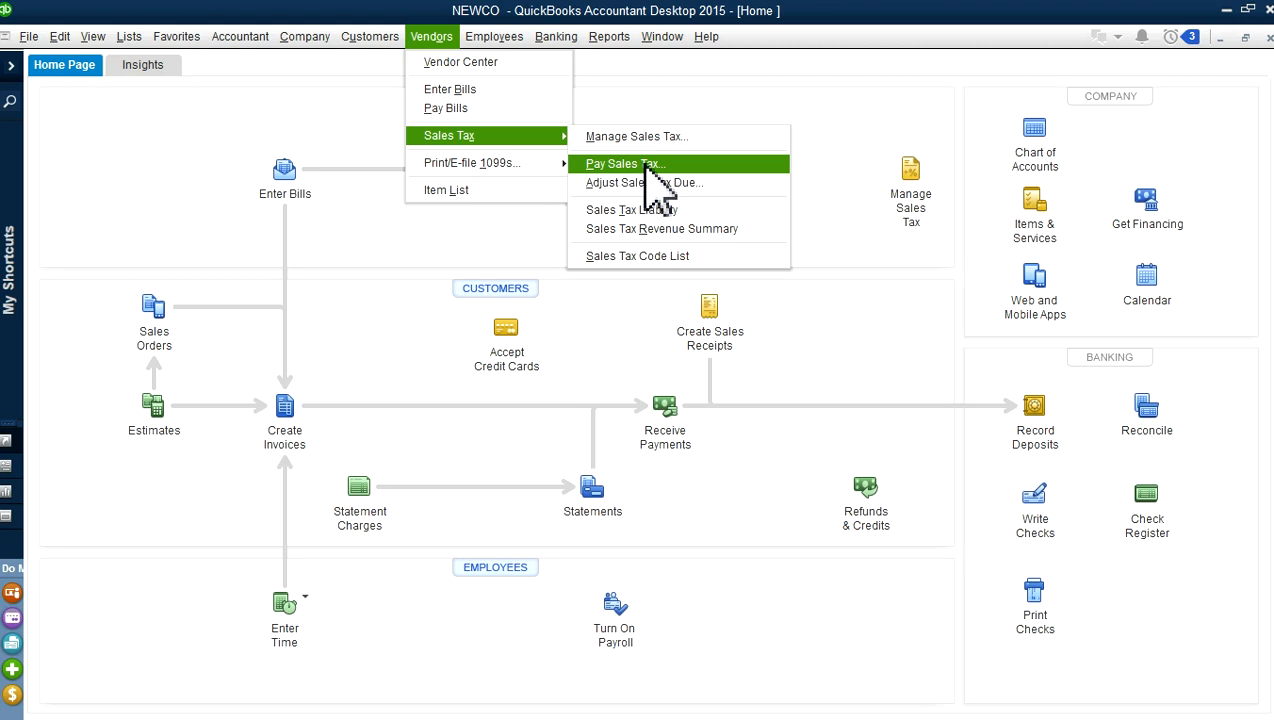
pyautogui.click(789, 134)
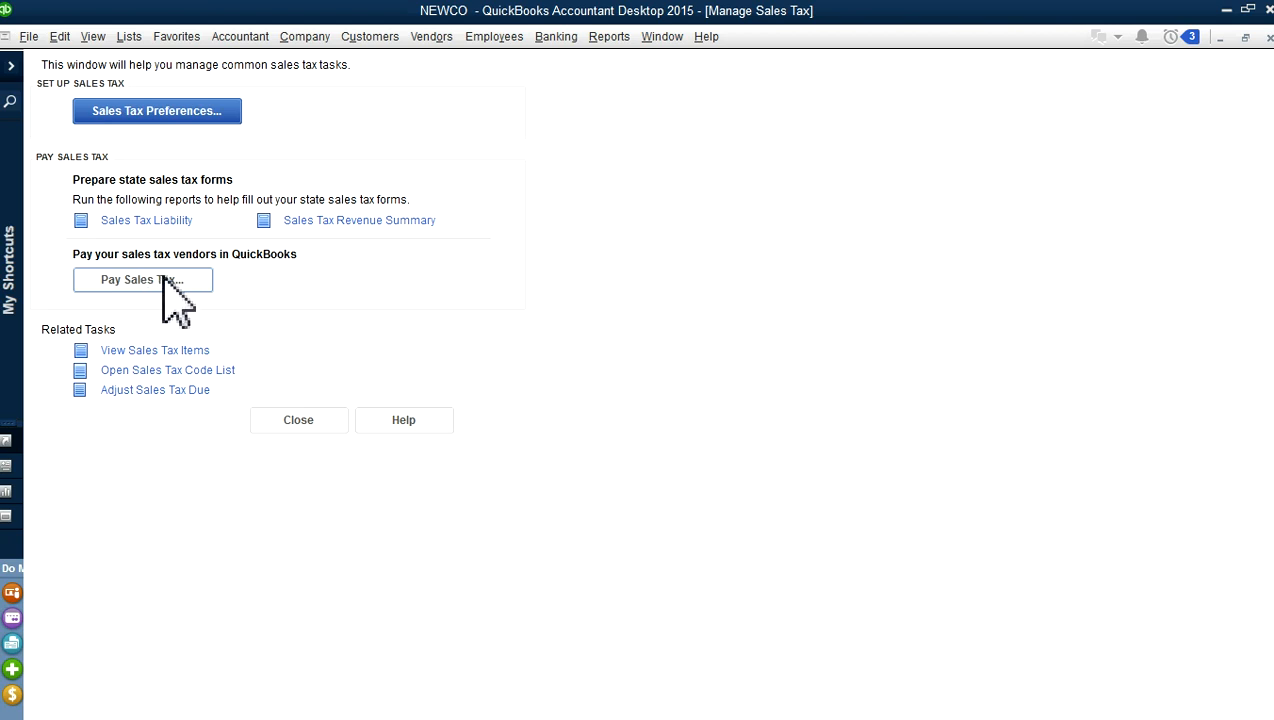
pyautogui.click(184, 281)
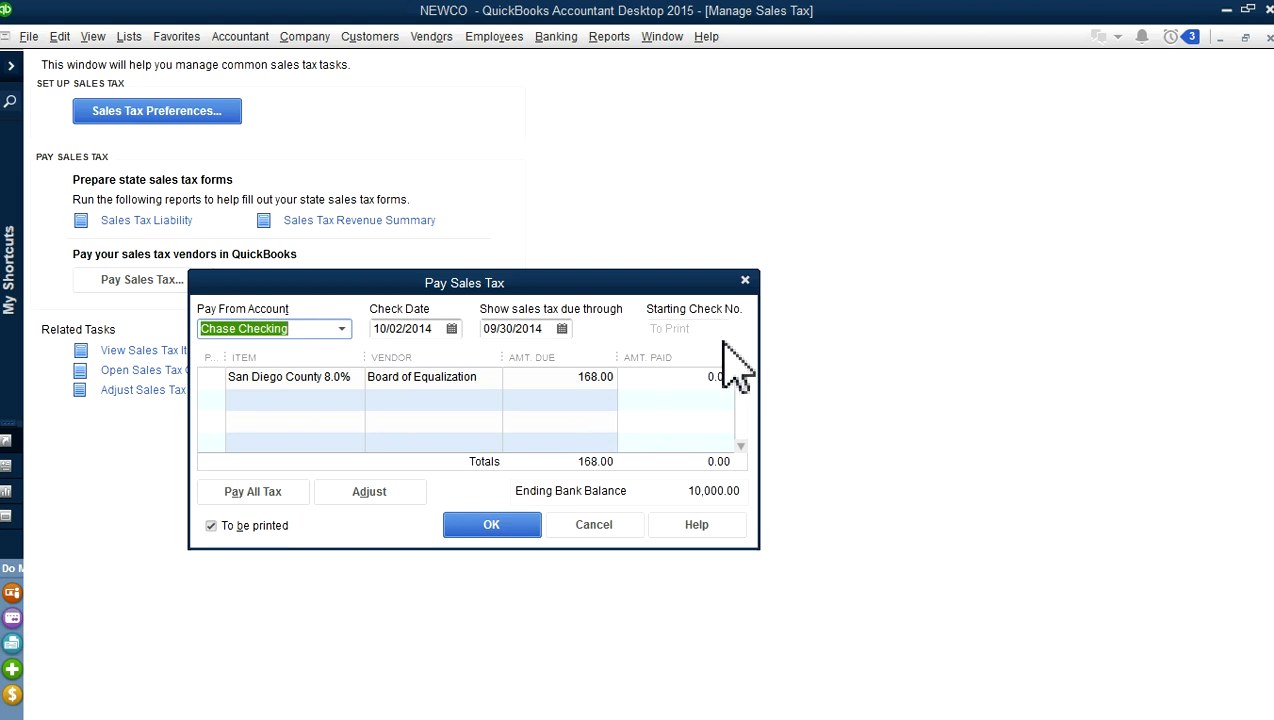
pyautogui.click(745, 281)
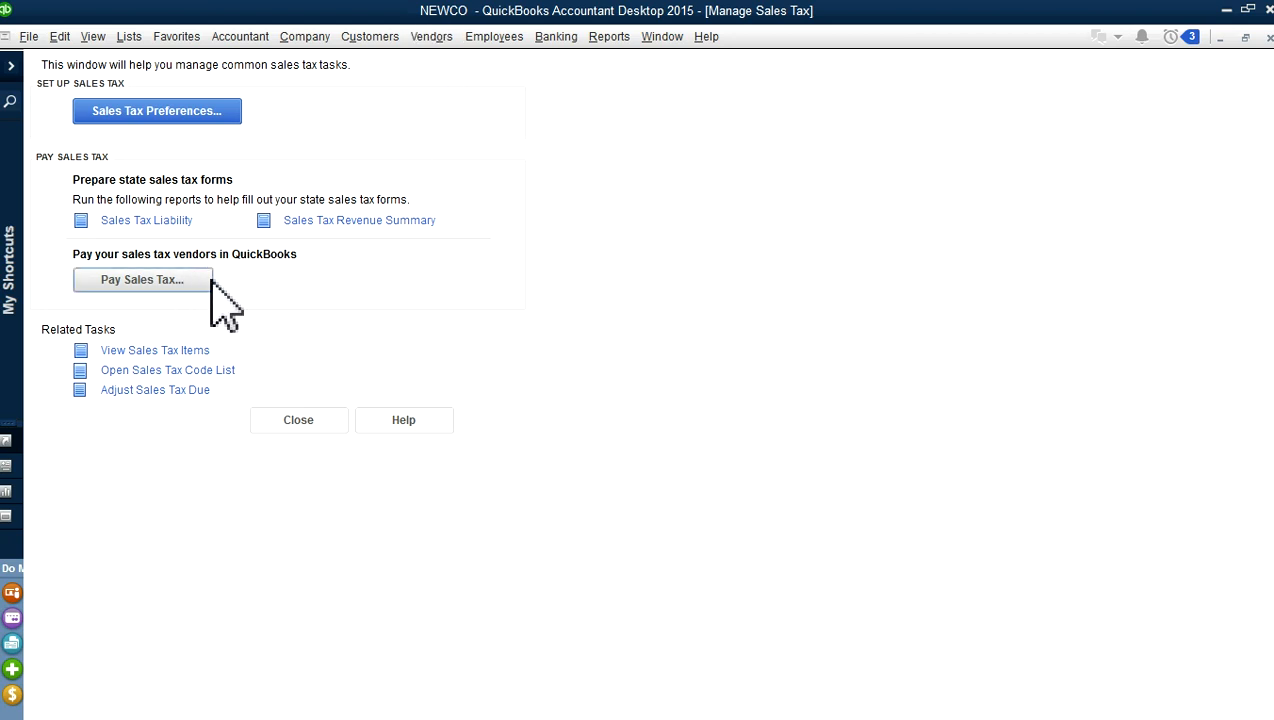
pyautogui.click(432, 42)
pyautogui.click(472, 100)
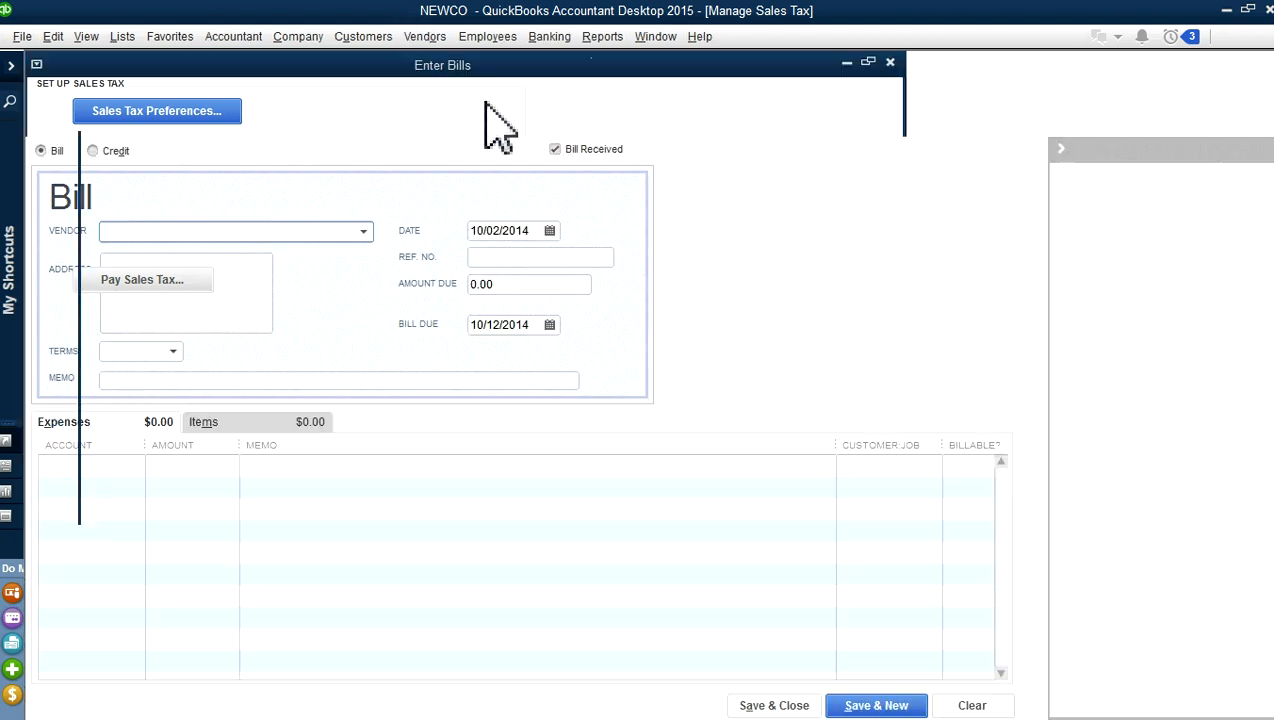
pyautogui.click(434, 42)
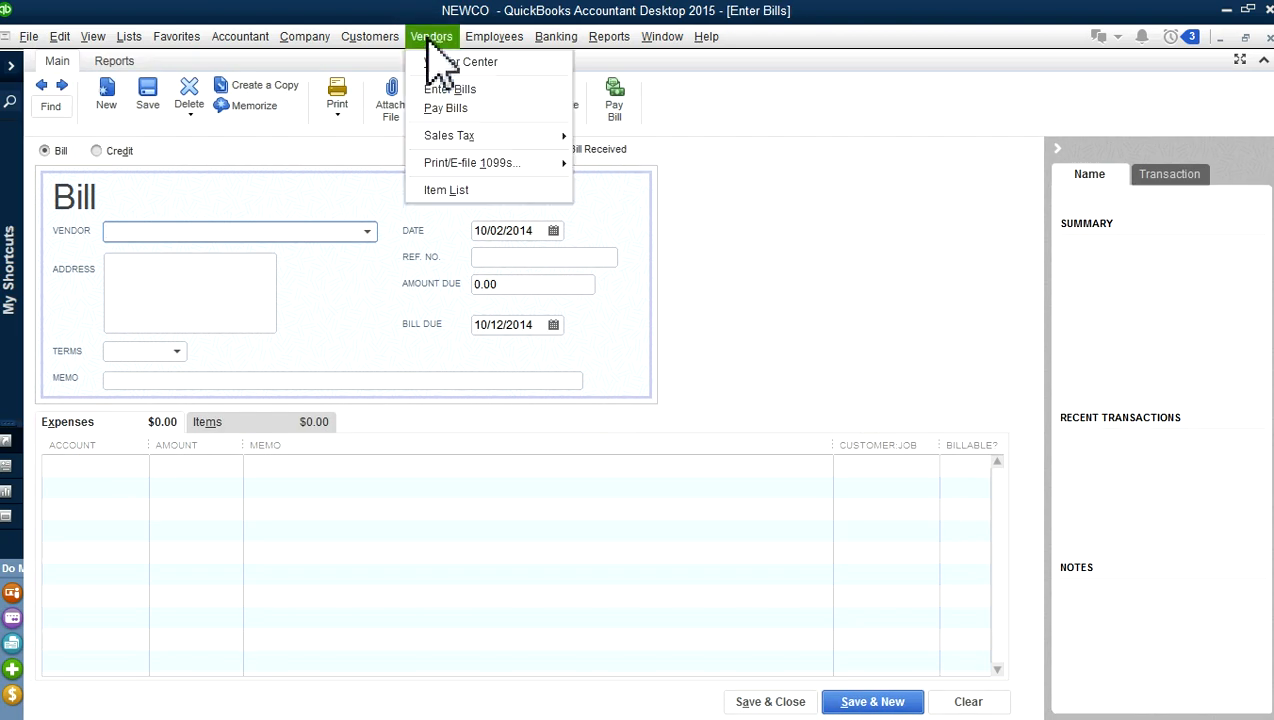
pyautogui.click(706, 121)
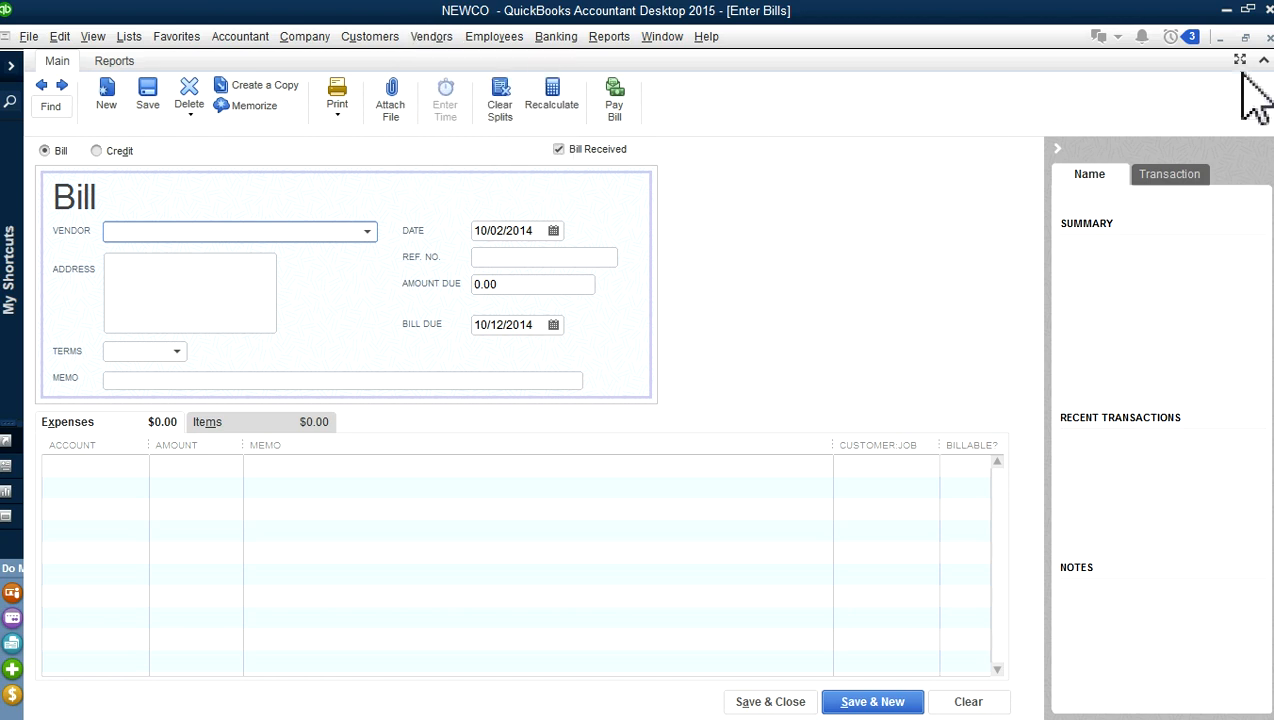
pyautogui.click(1267, 39)
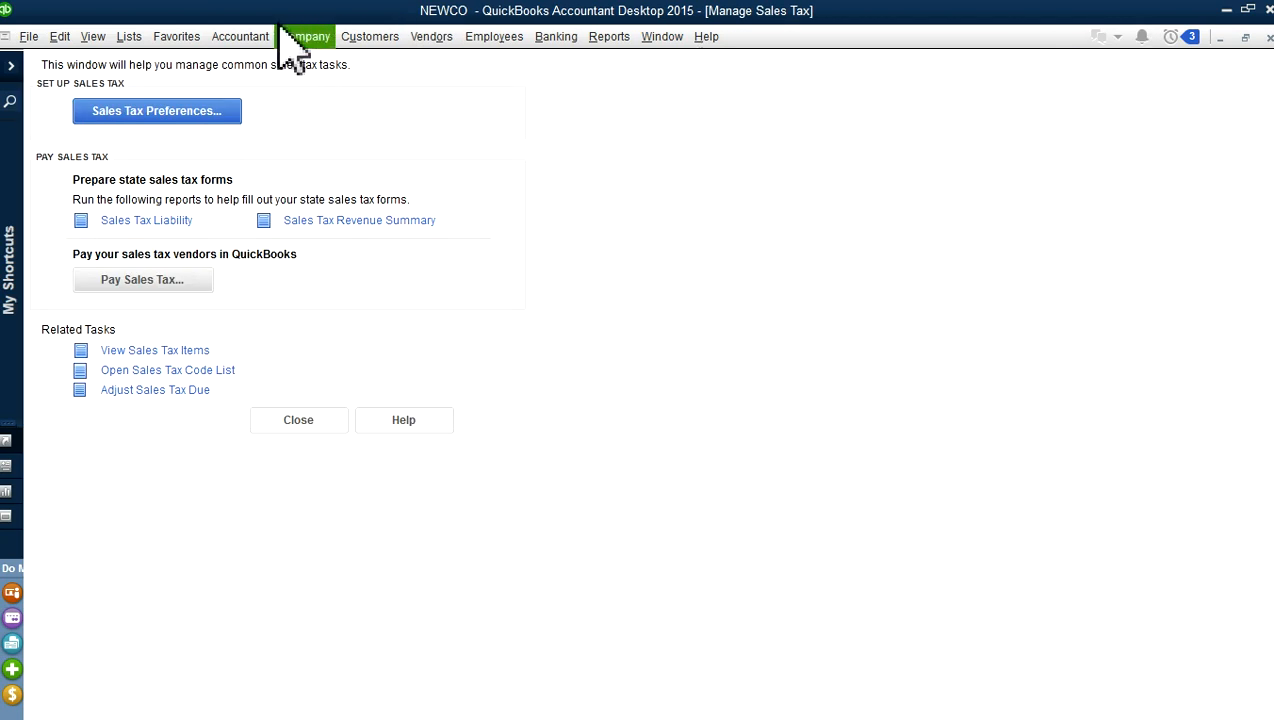
# Return to the home page, bring up the previous BOE USE TAX bill in Enter Bills, and widen its expense Account column
pyautogui.click(292, 37)
pyautogui.click(310, 62)
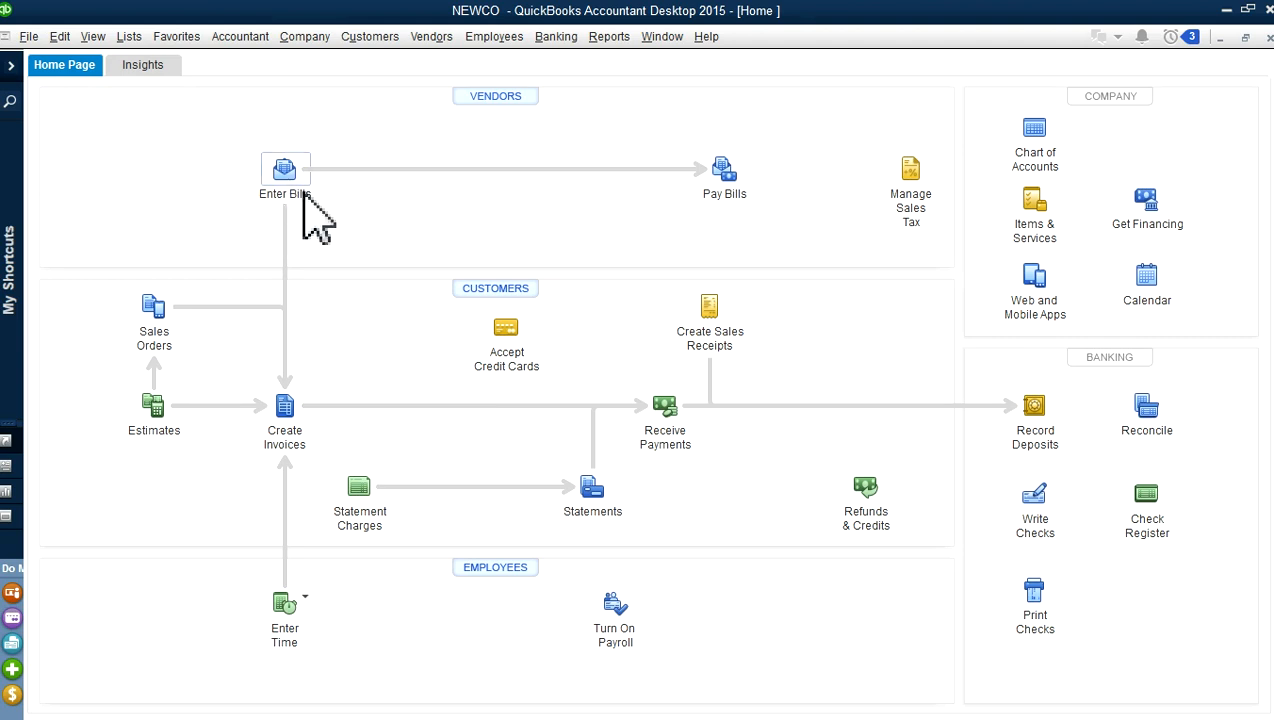
pyautogui.click(285, 200)
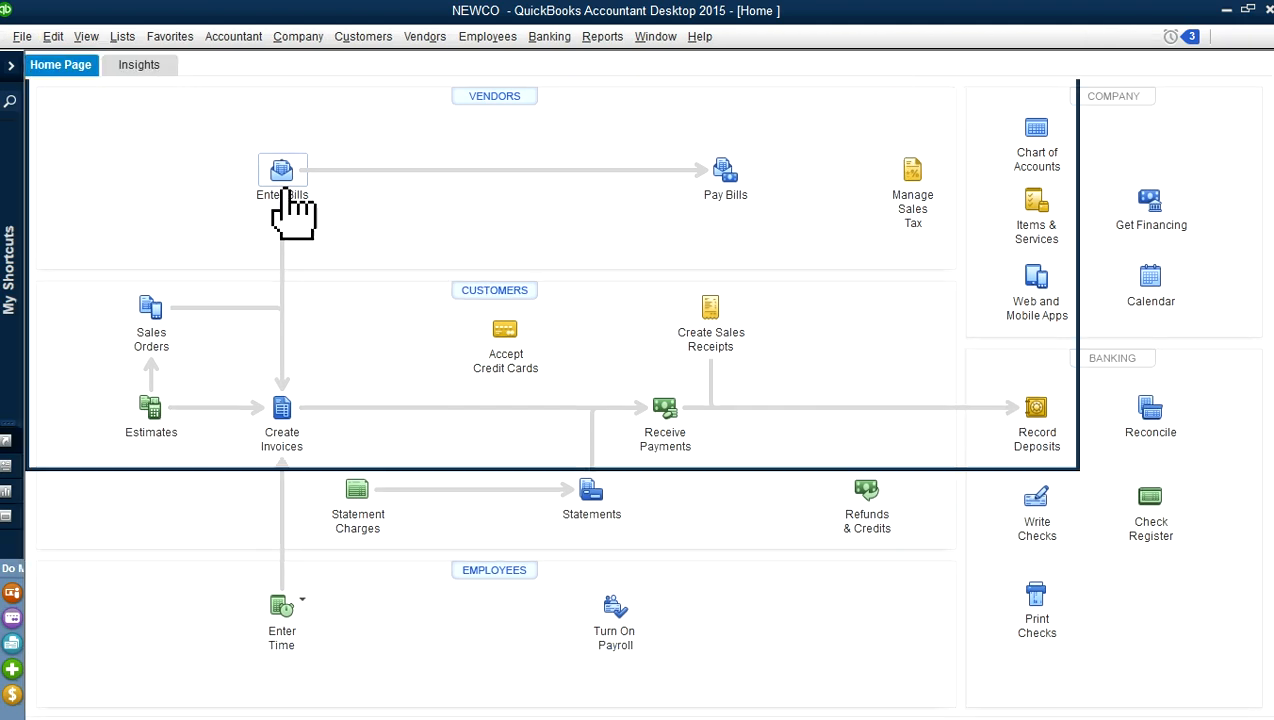
pyautogui.click(437, 40)
pyautogui.click(435, 91)
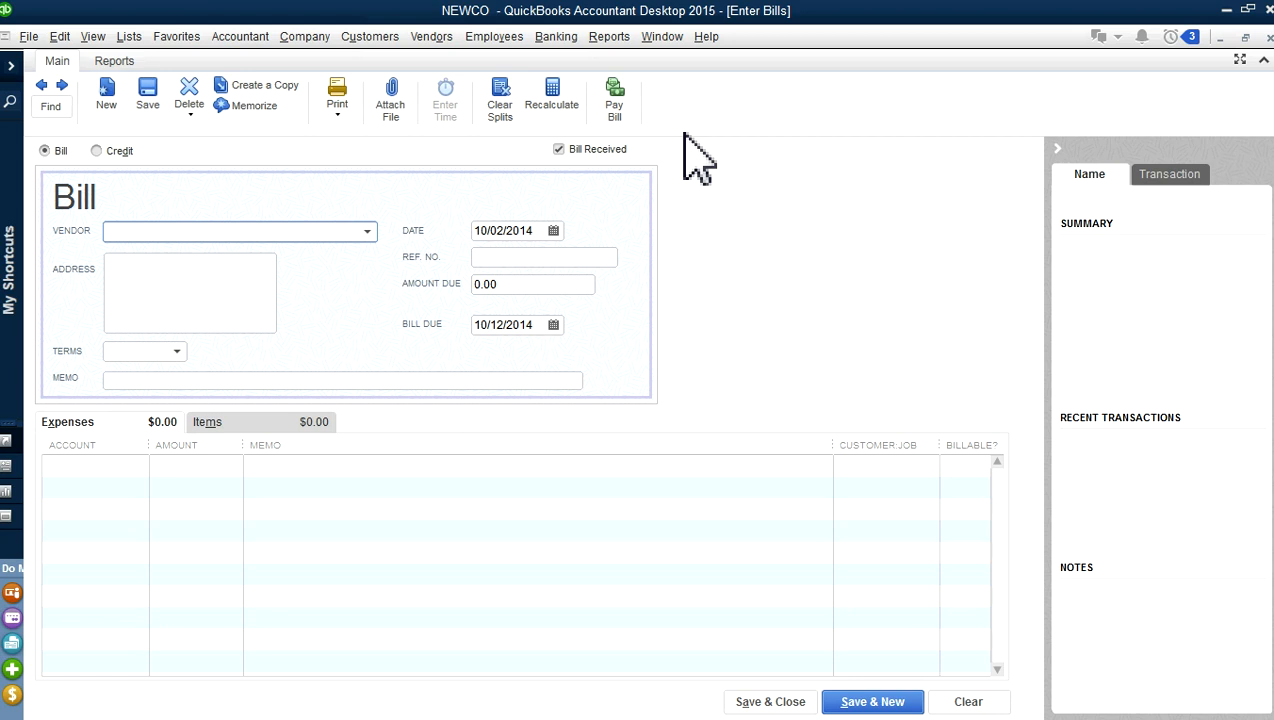
pyautogui.click(41, 87)
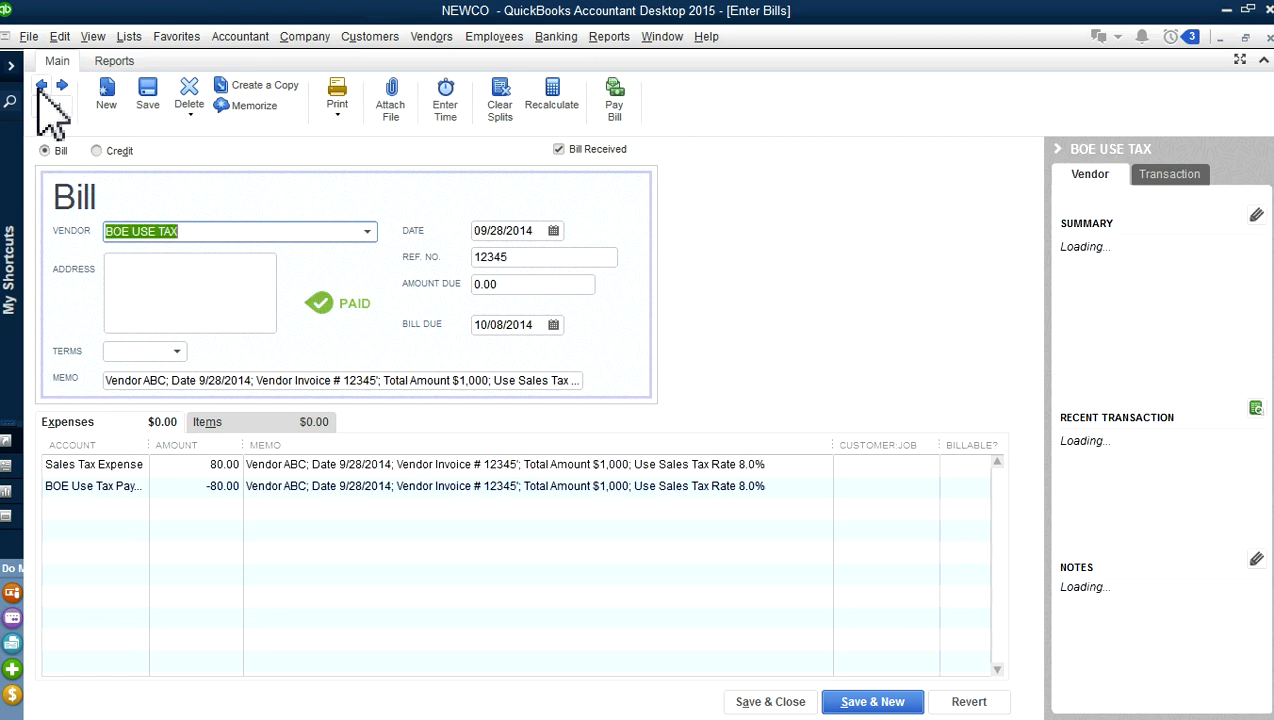
pyautogui.click(208, 233)
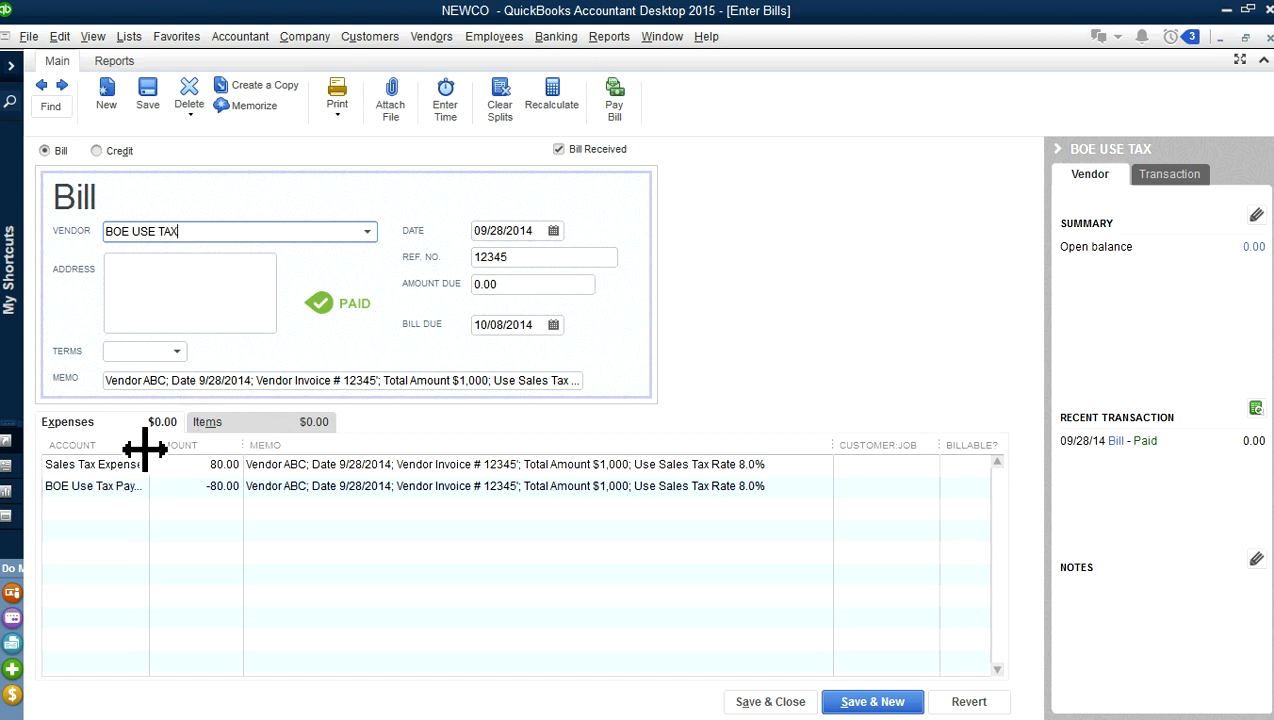
pyautogui.moveTo(147, 448); pyautogui.dragTo(193, 442)
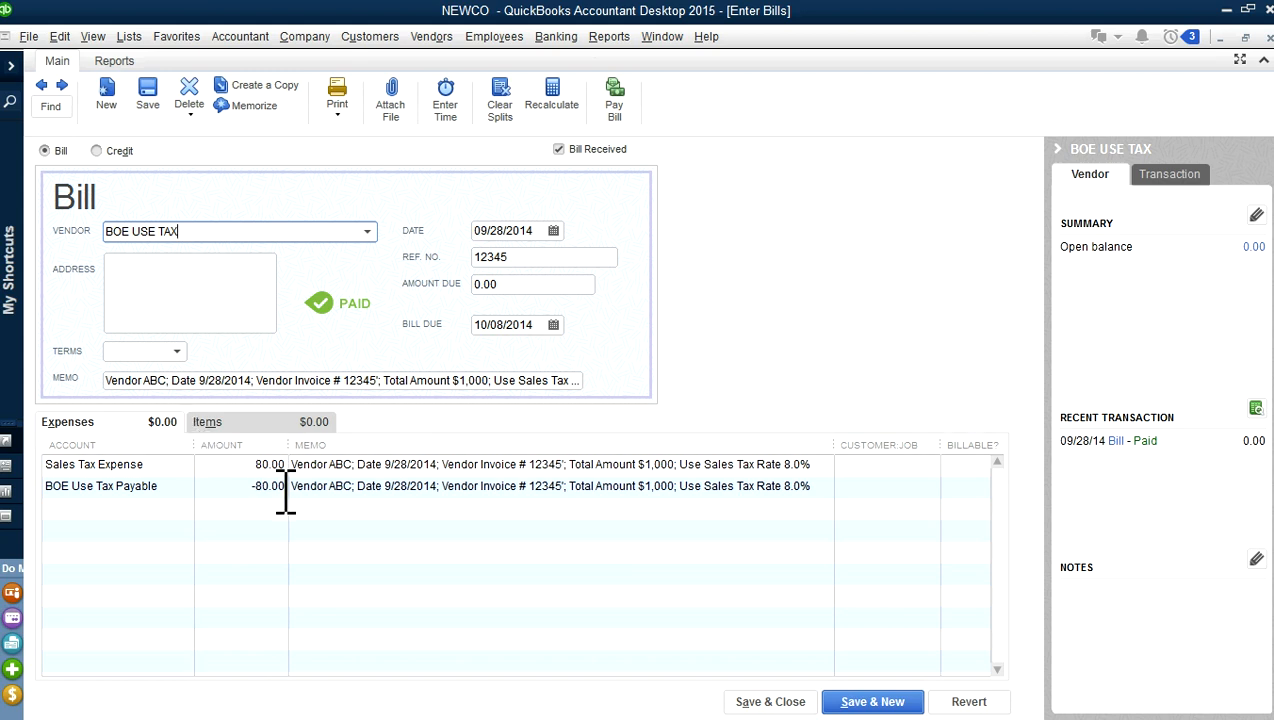
# From the chart of accounts, review the settings of the Sales Tax Expense account and close them without changes
pyautogui.click(167, 465)
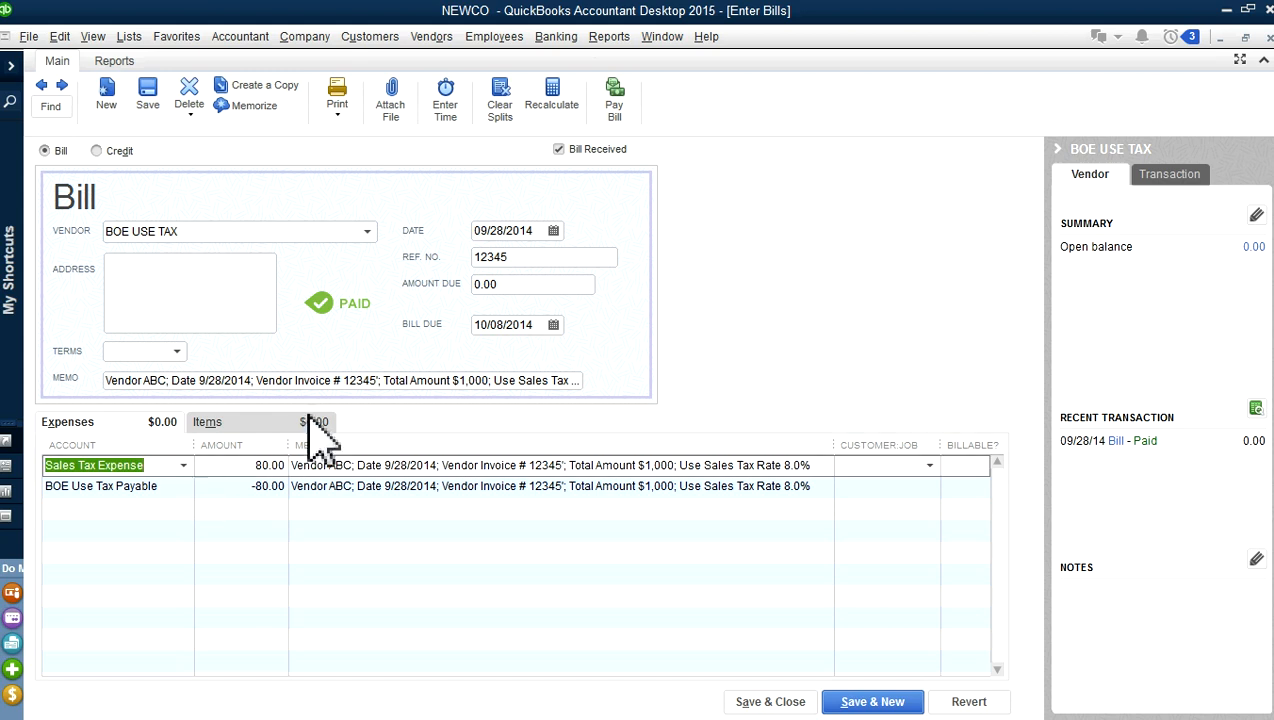
pyautogui.click(134, 44)
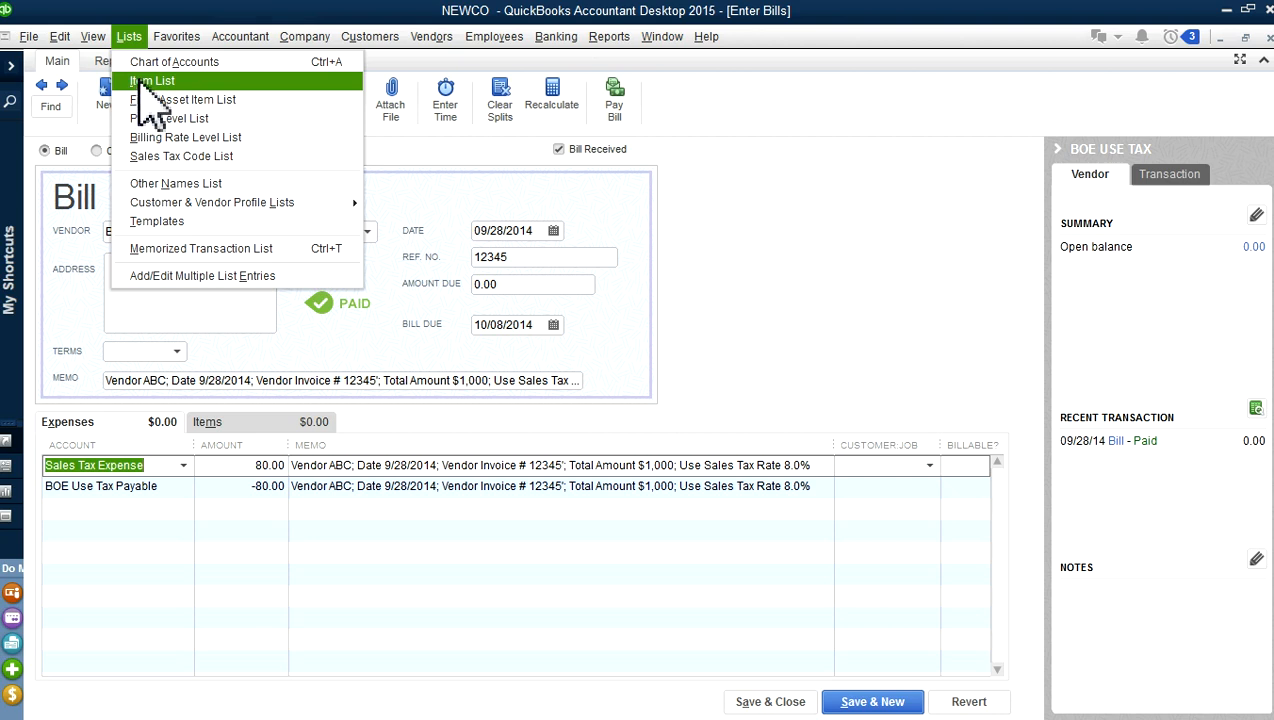
pyautogui.click(150, 62)
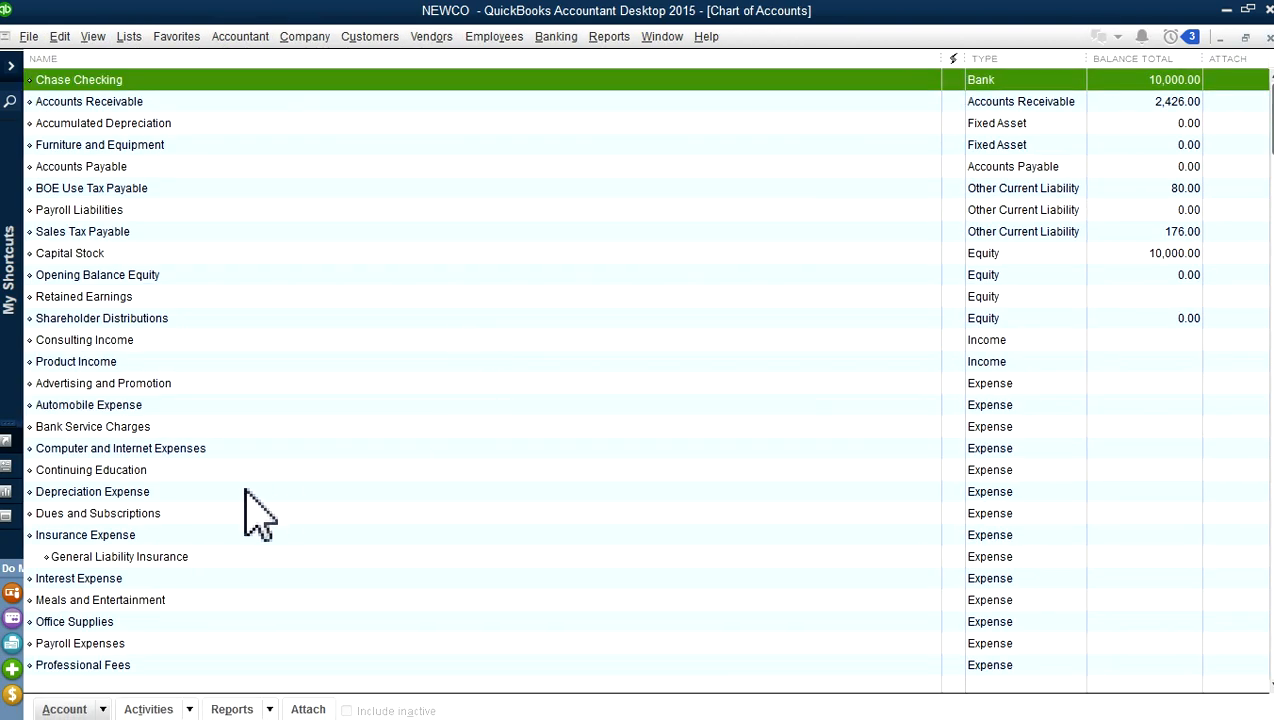
pyautogui.scroll(-2, 285, 510)
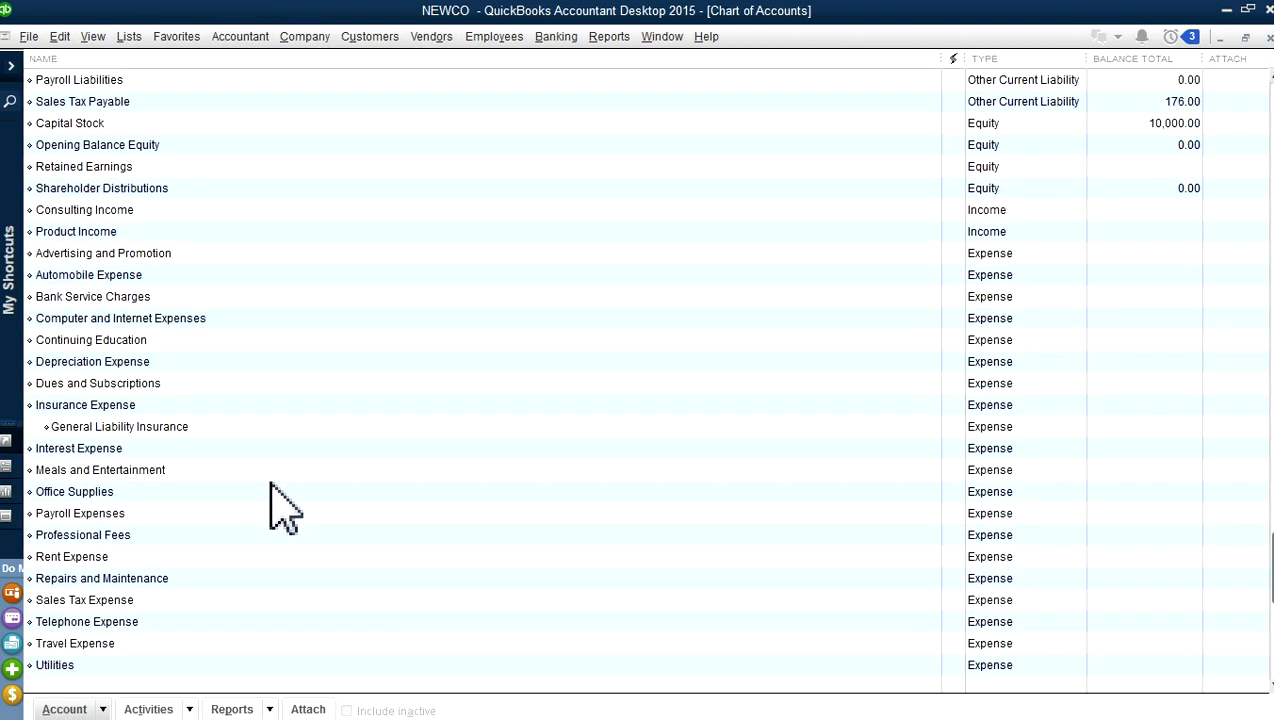
pyautogui.click(93, 600)
pyautogui.rightClick(100, 600)
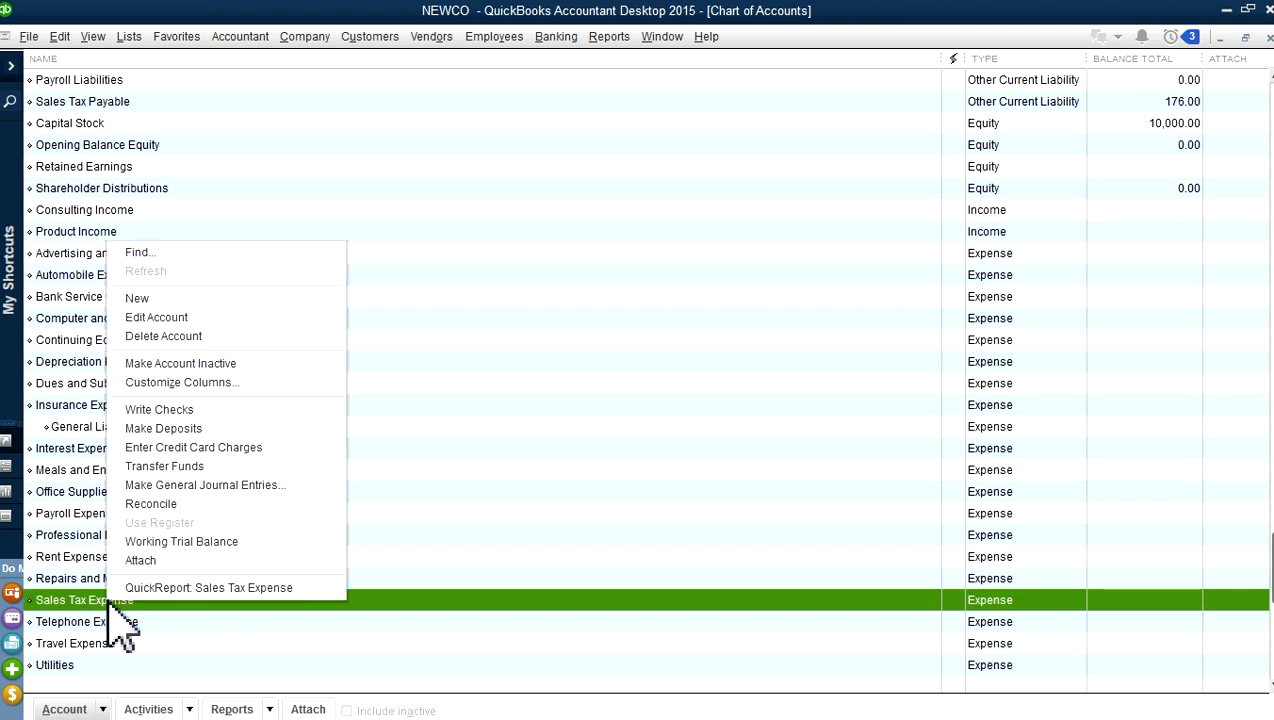
pyautogui.click(176, 318)
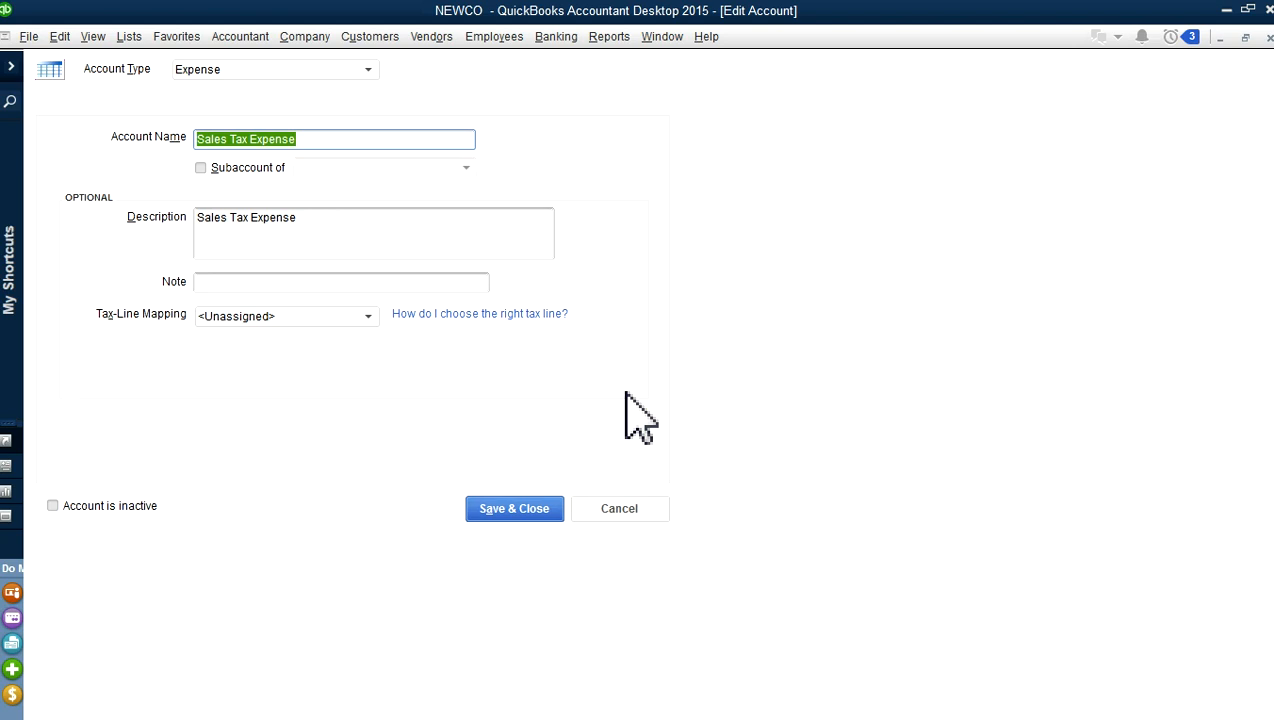
pyautogui.click(310, 139)
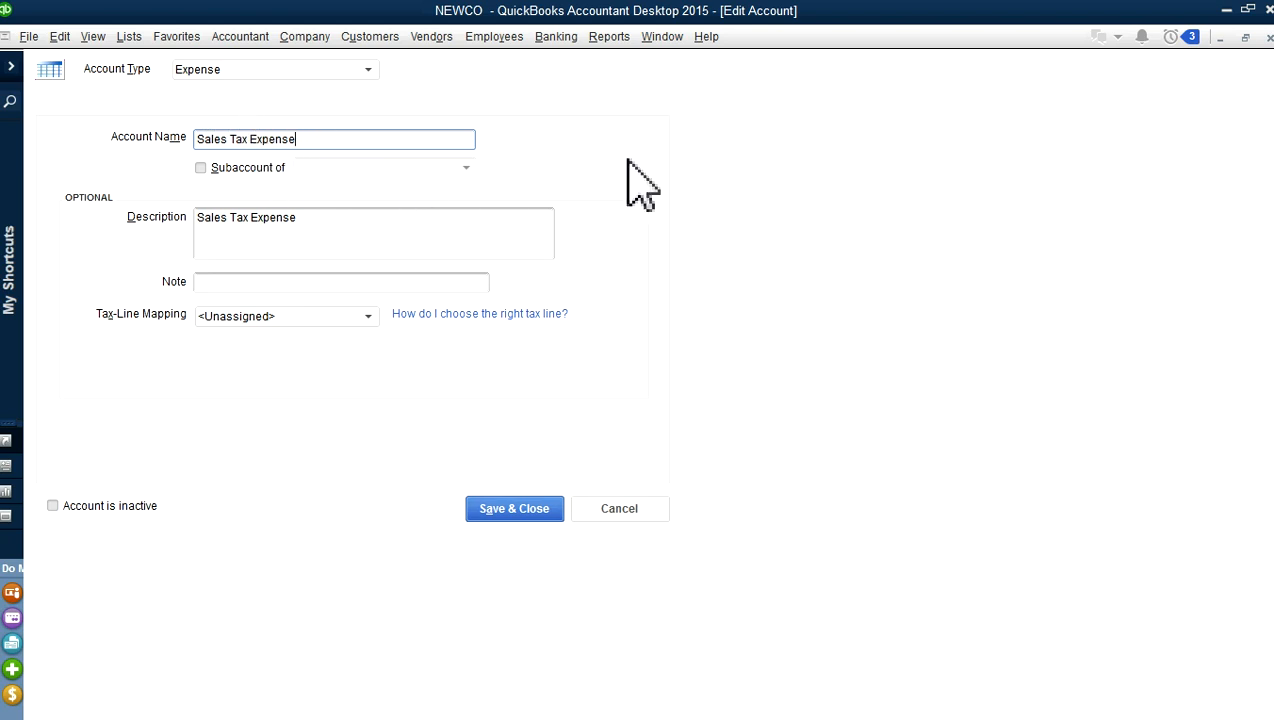
pyautogui.press('Return')
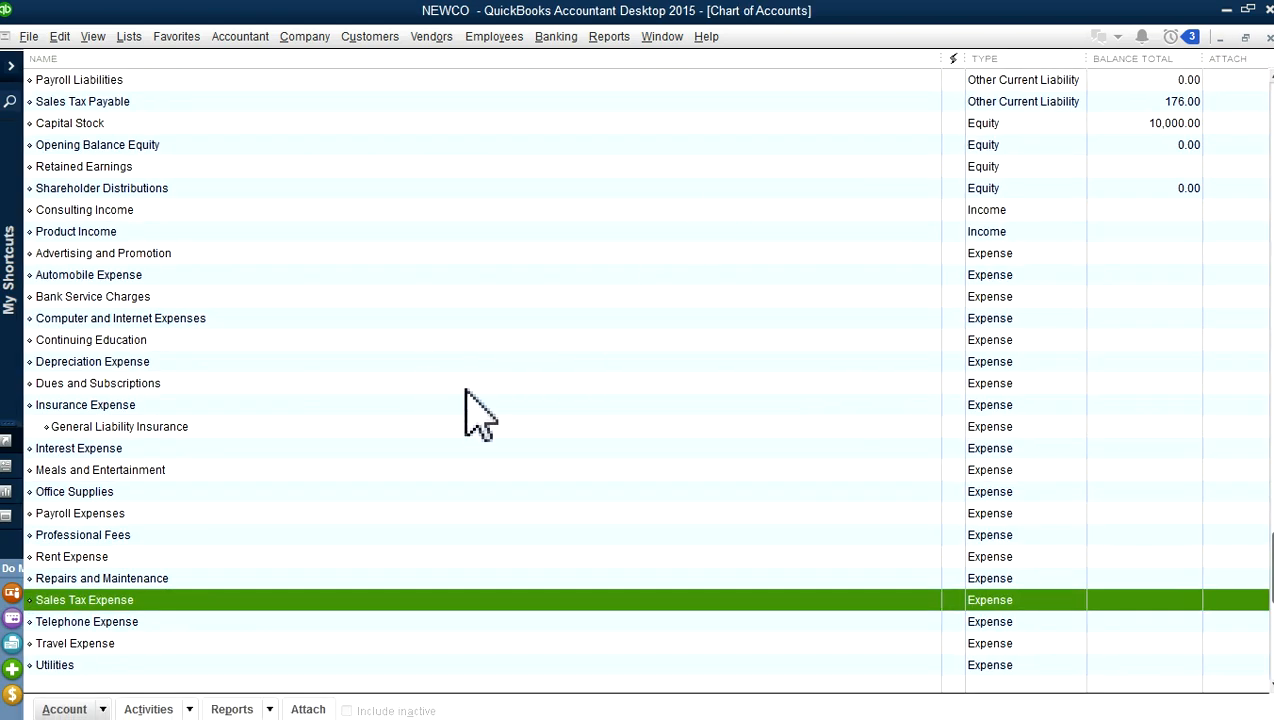
# Move the BOE Use Tax Payable account directly below Sales Tax Payable in the chart of accounts
pyautogui.scroll(2, 478, 412)
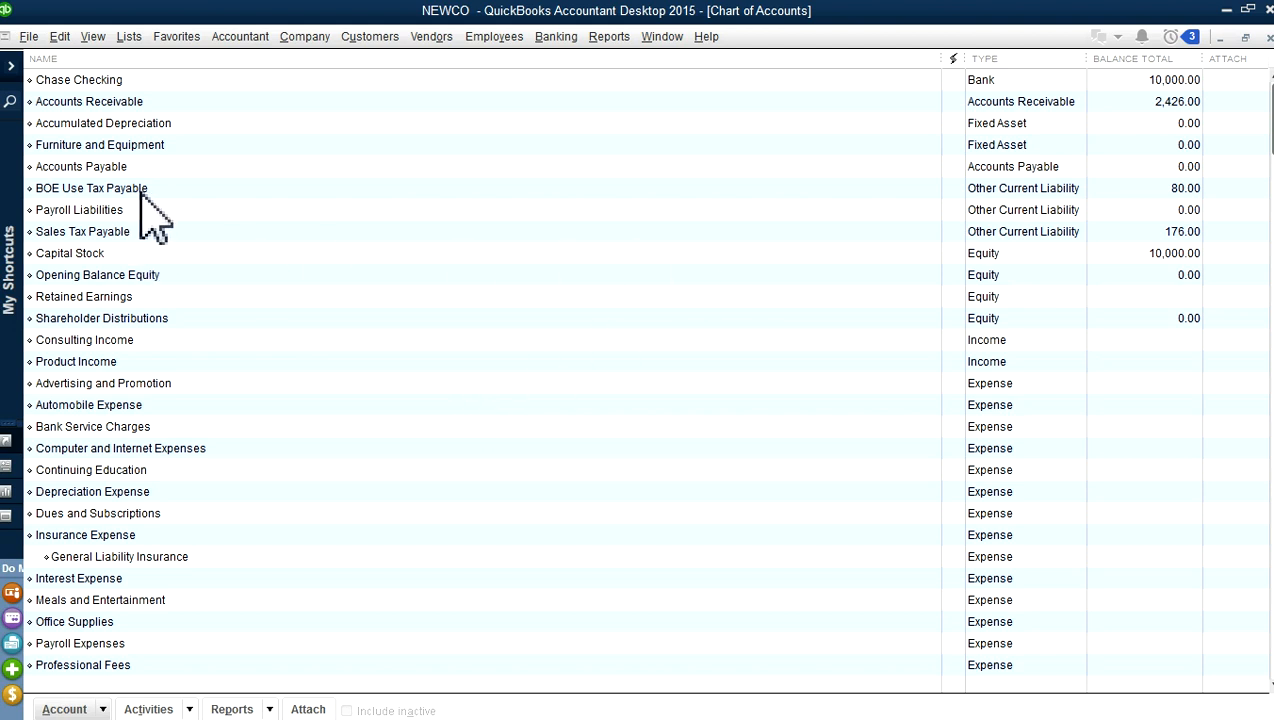
pyautogui.click(92, 189)
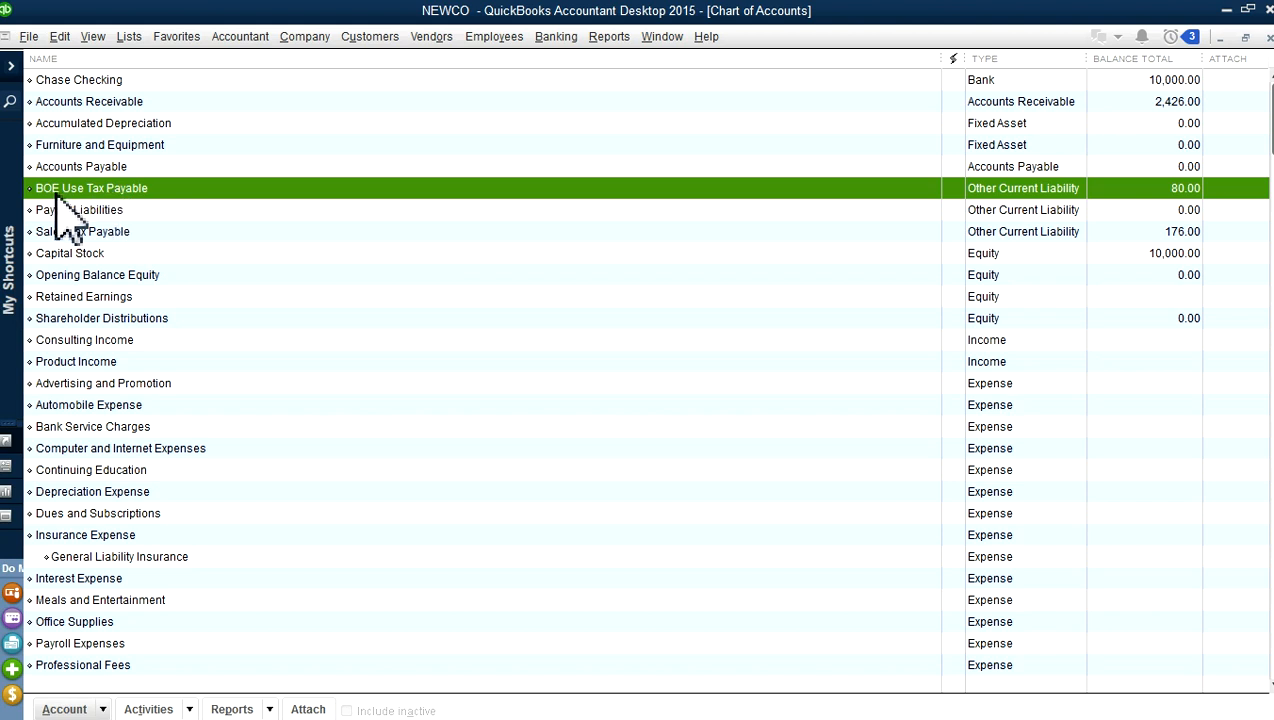
pyautogui.moveTo(28, 188); pyautogui.dragTo(34, 246)
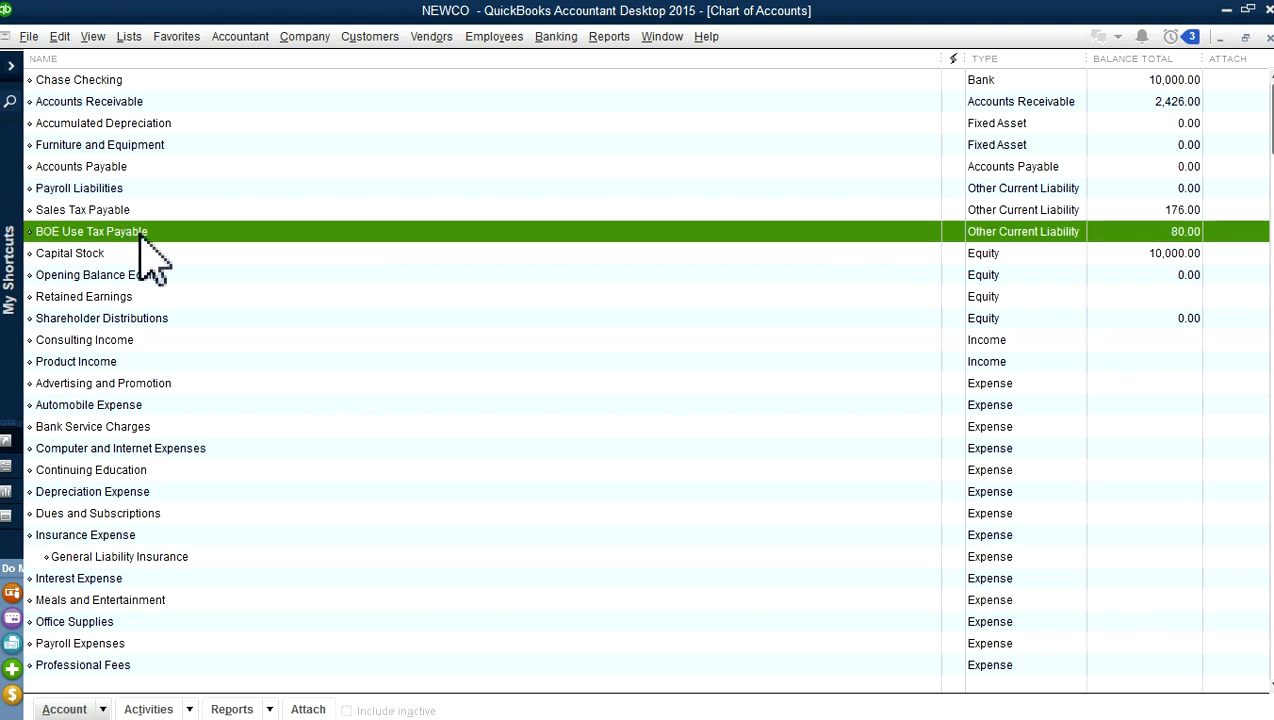
# Review the BOE Use Tax Payable account's settings, cancel without changes, and select the Sales Tax Payable account
pyautogui.rightClick(137, 234)
pyautogui.click(172, 310)
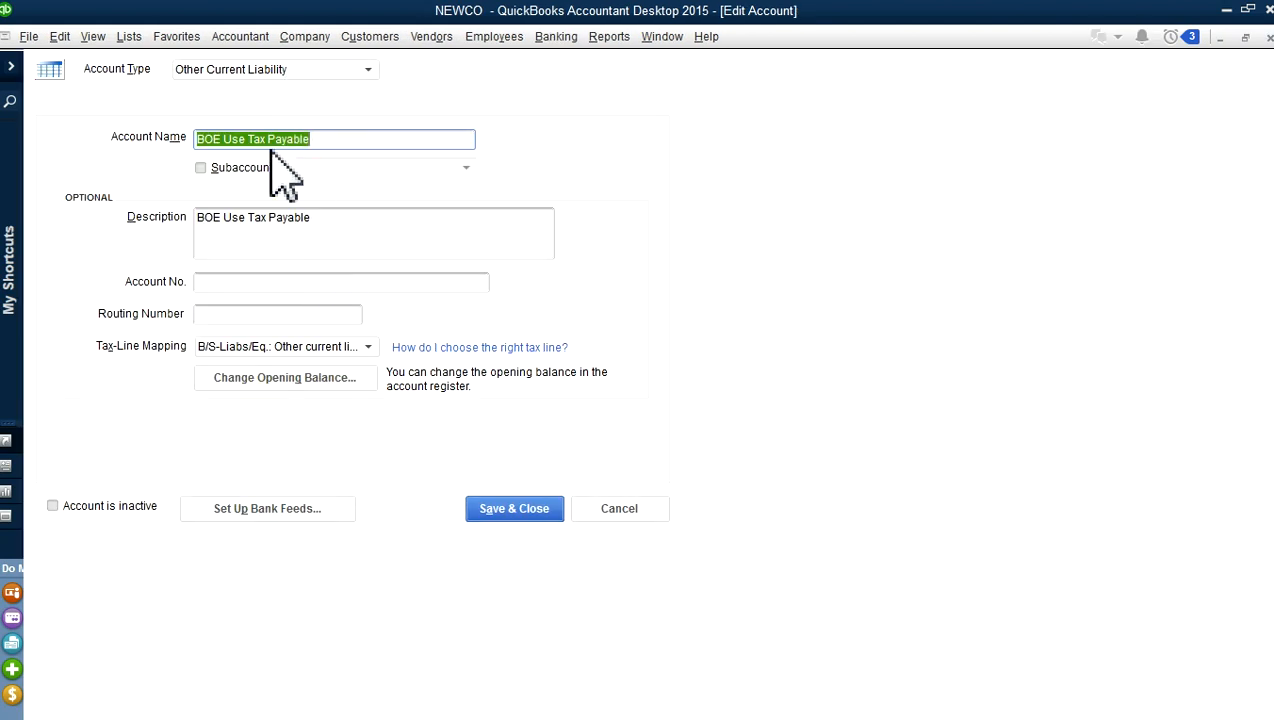
pyautogui.click(621, 512)
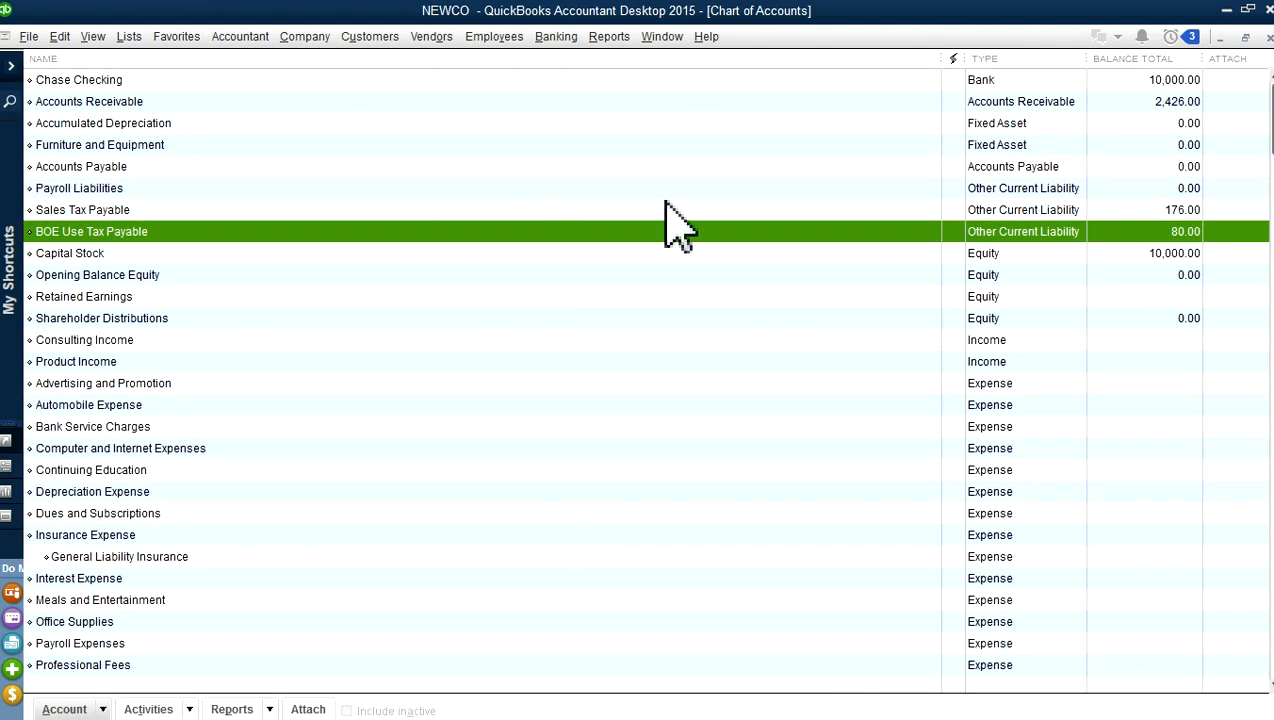
pyautogui.click(91, 212)
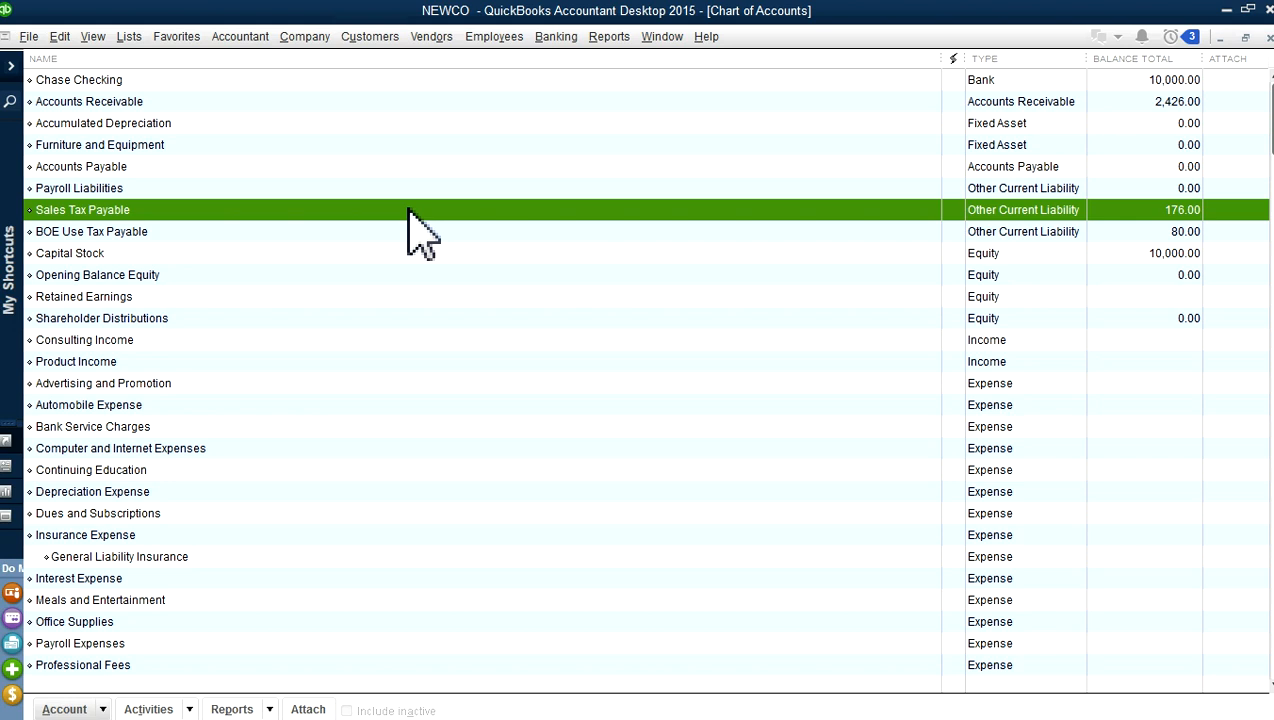
# Review the company-level Sales Tax preferences and cancel without changing them
pyautogui.click(308, 40)
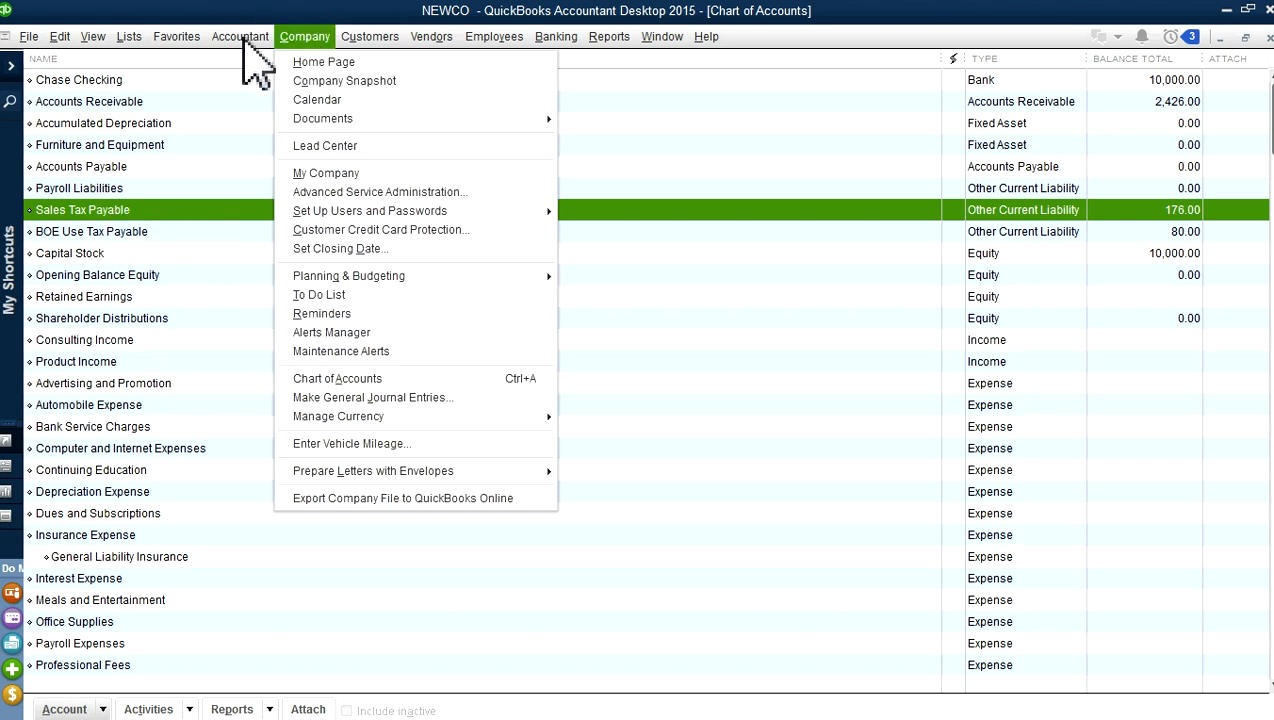
pyautogui.click(60, 38)
pyautogui.click(58, 38)
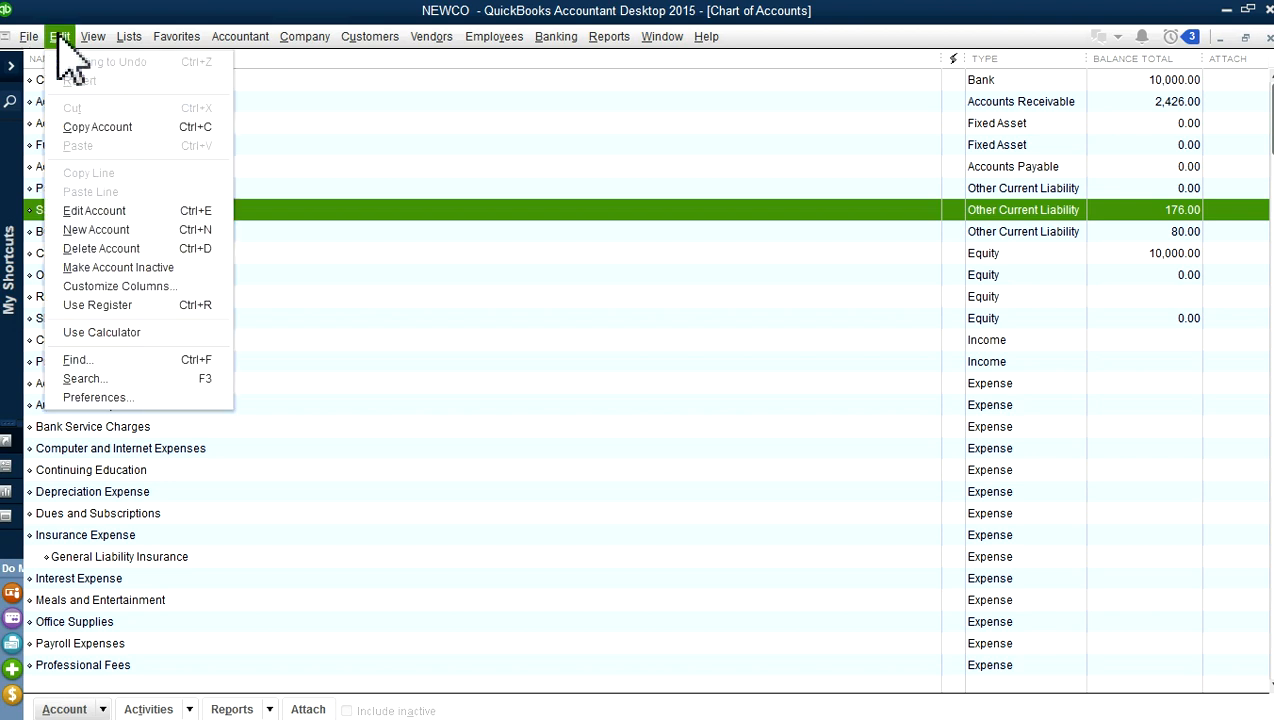
pyautogui.click(95, 398)
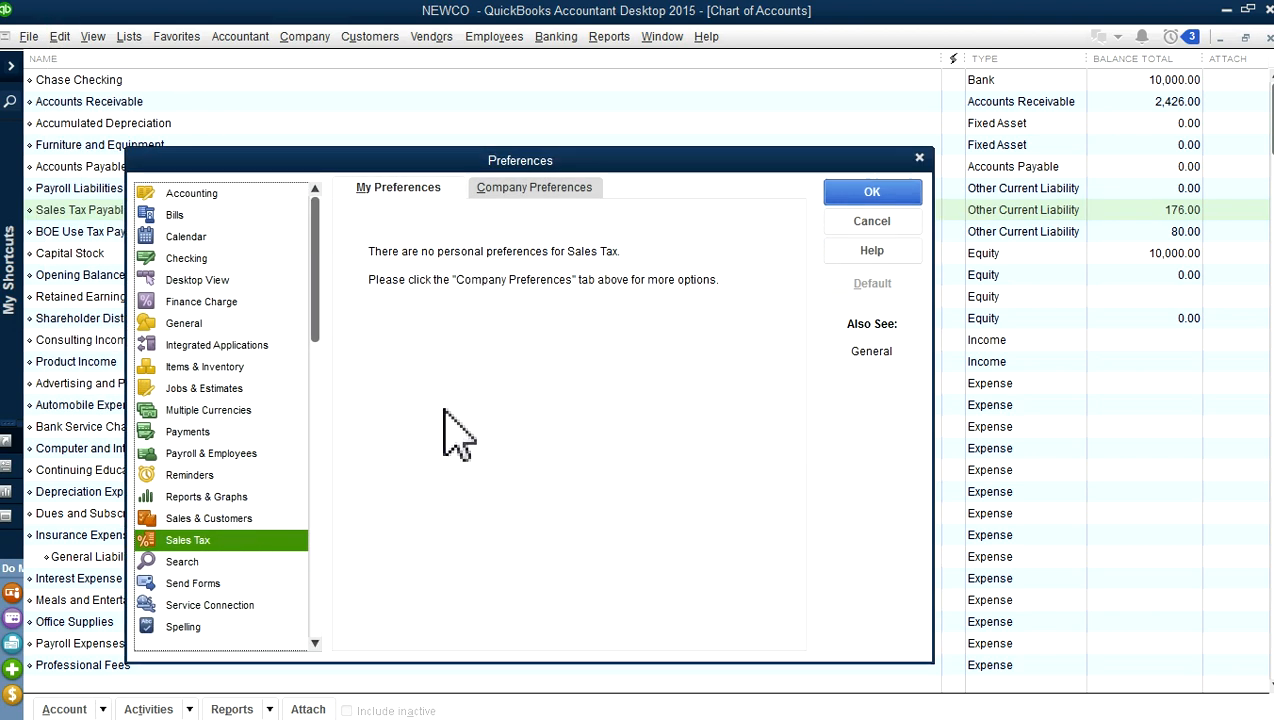
pyautogui.click(520, 190)
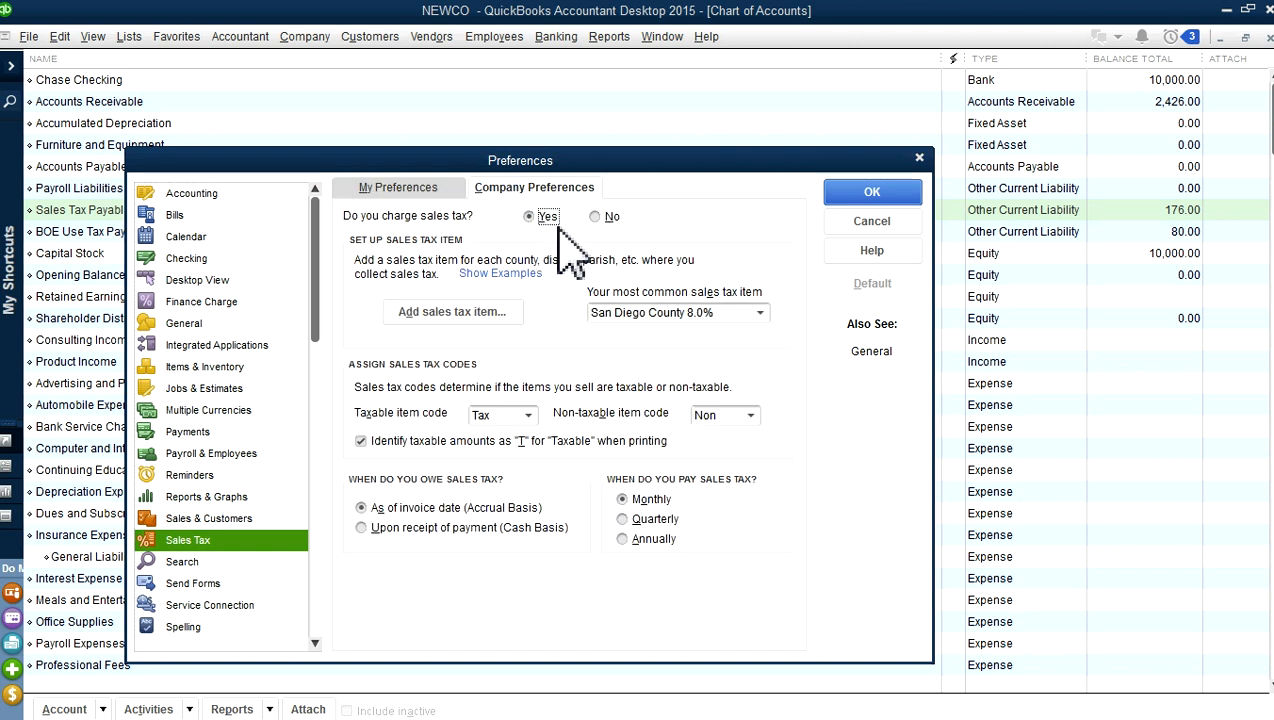
pyautogui.click(880, 224)
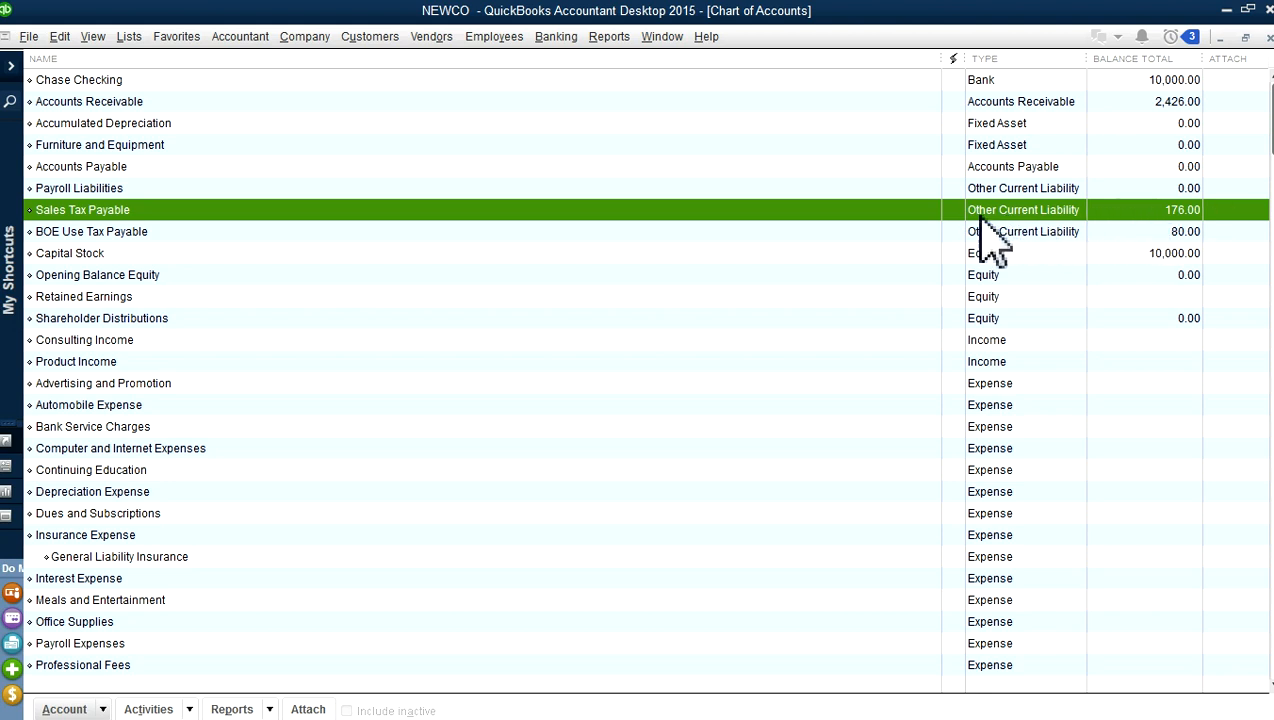
# Return to the BOE USE TAX bill, check its Sales Tax Expense line and amount due, and close the bill and chart of accounts
pyautogui.click(78, 233)
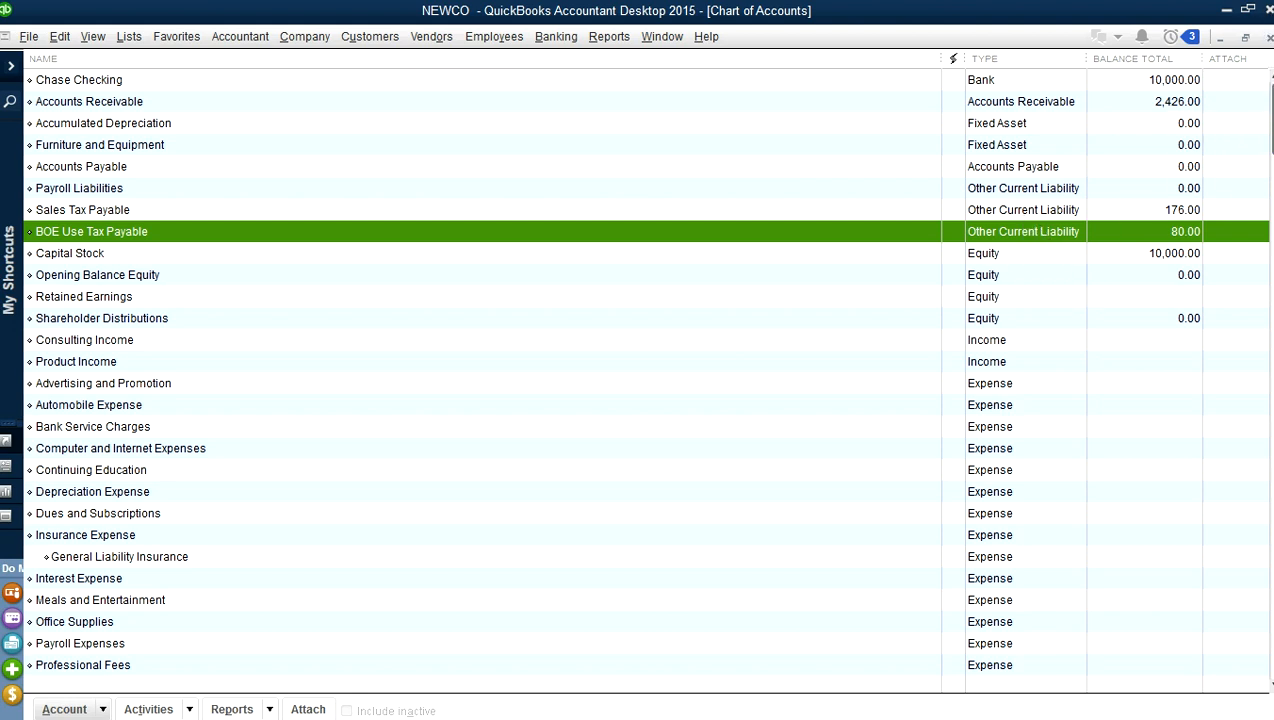
pyautogui.click(662, 38)
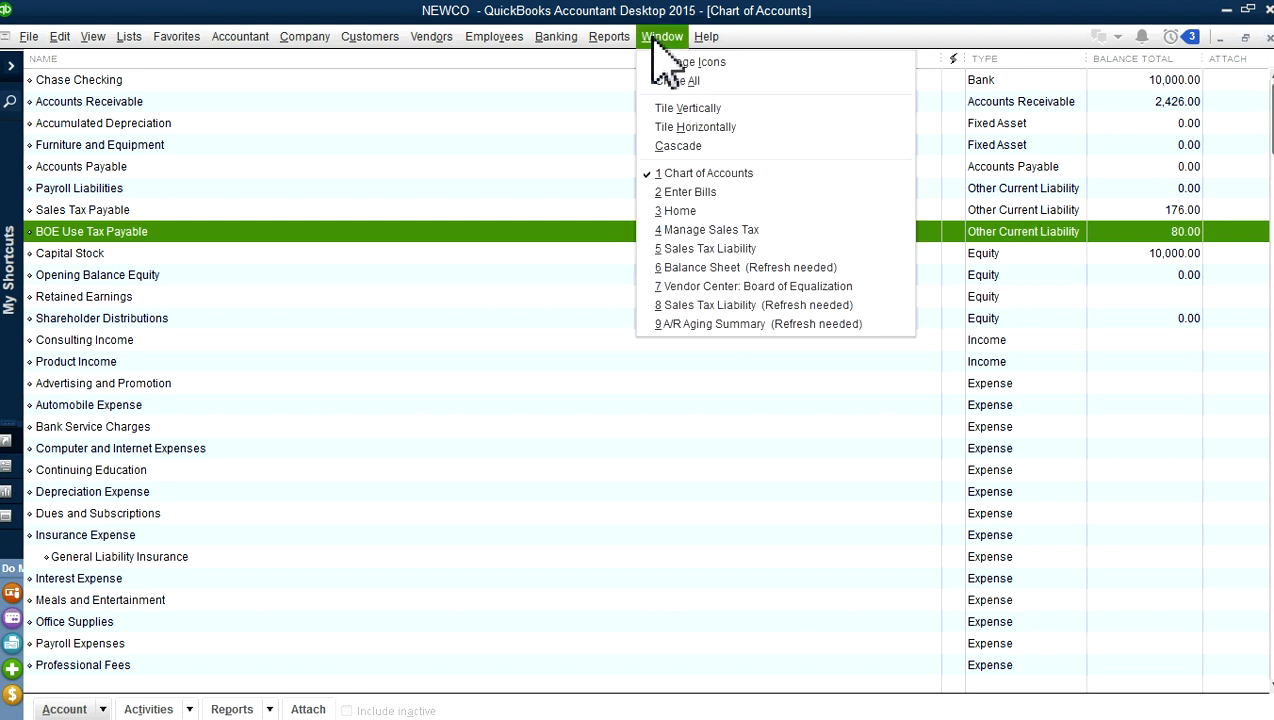
pyautogui.click(700, 194)
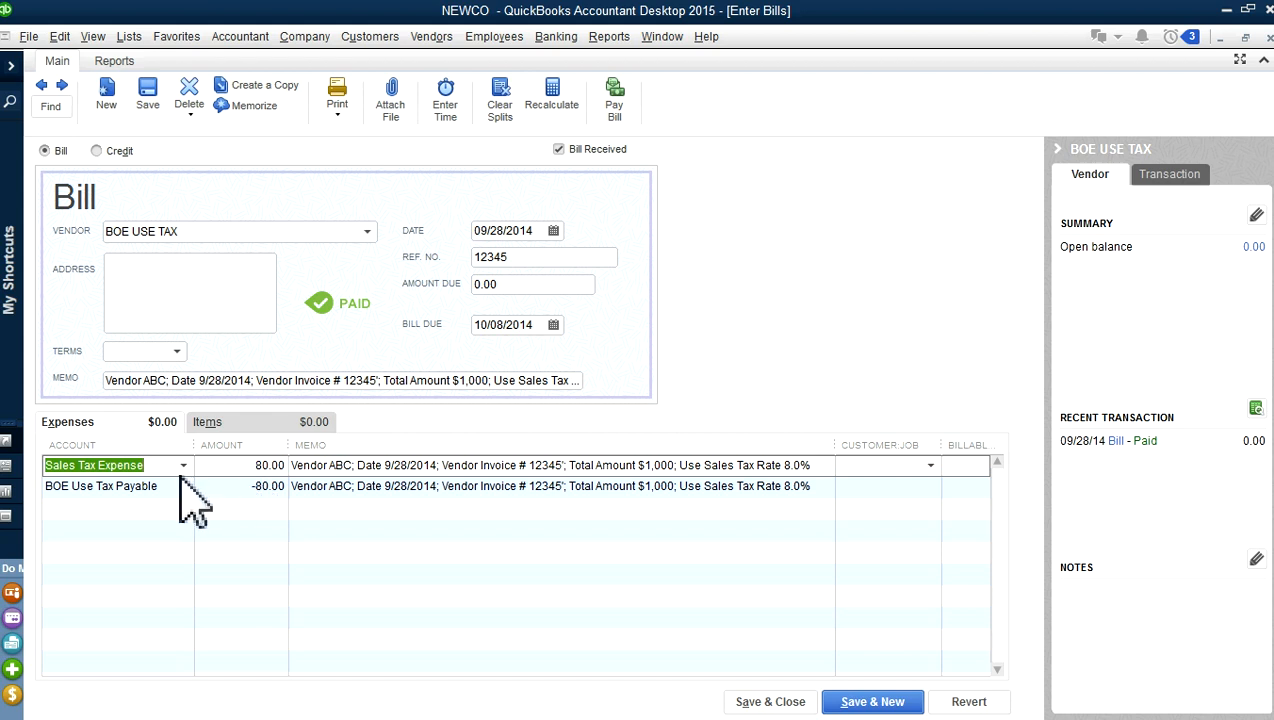
pyautogui.click(148, 465)
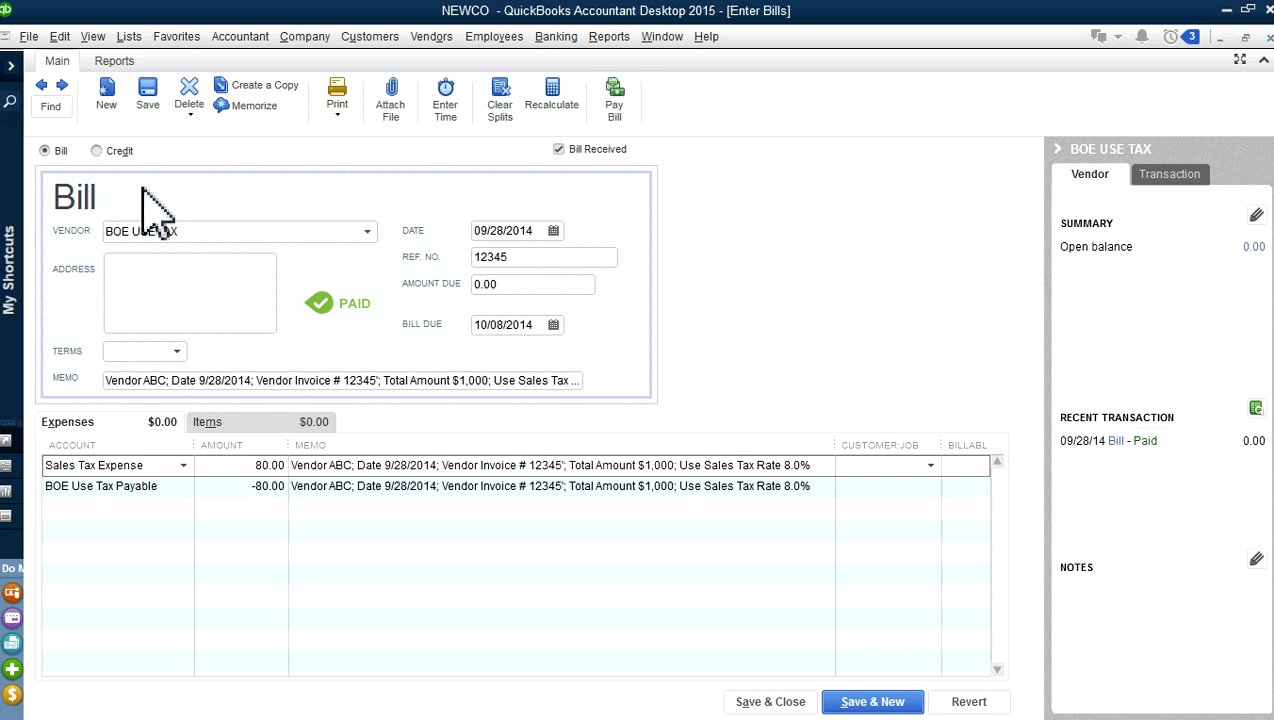
pyautogui.click(525, 288)
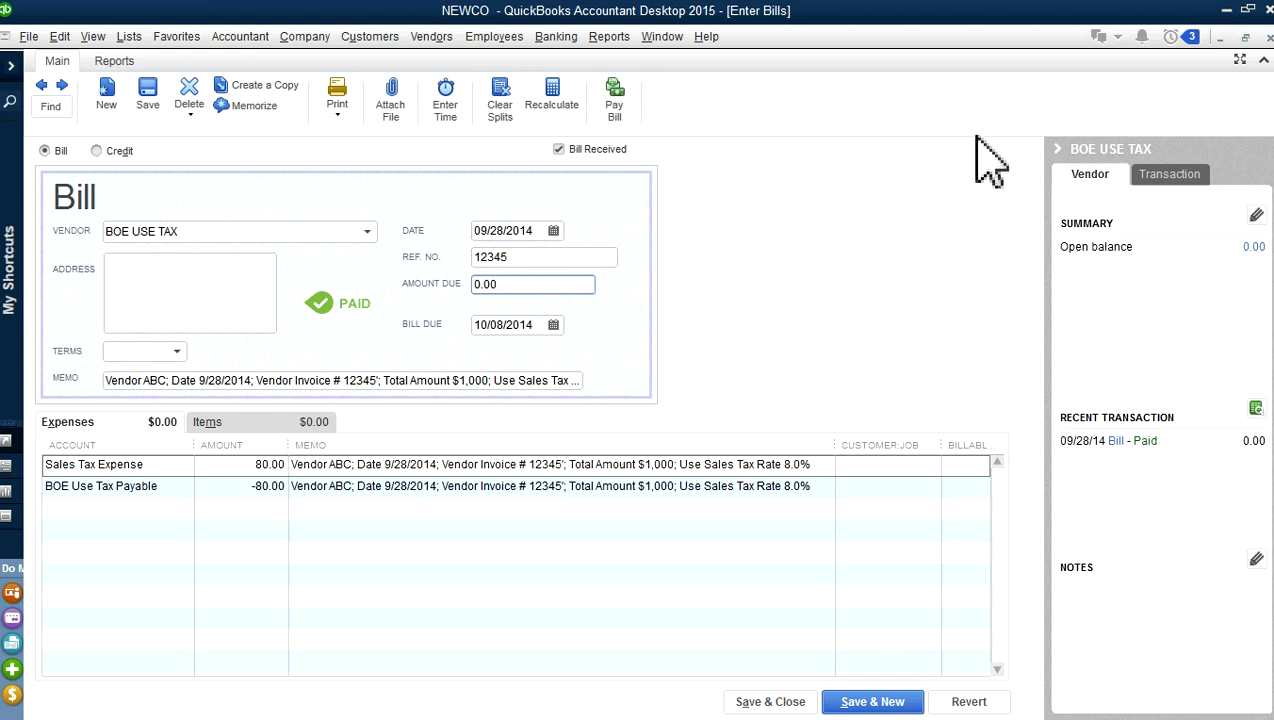
pyautogui.click(1267, 37)
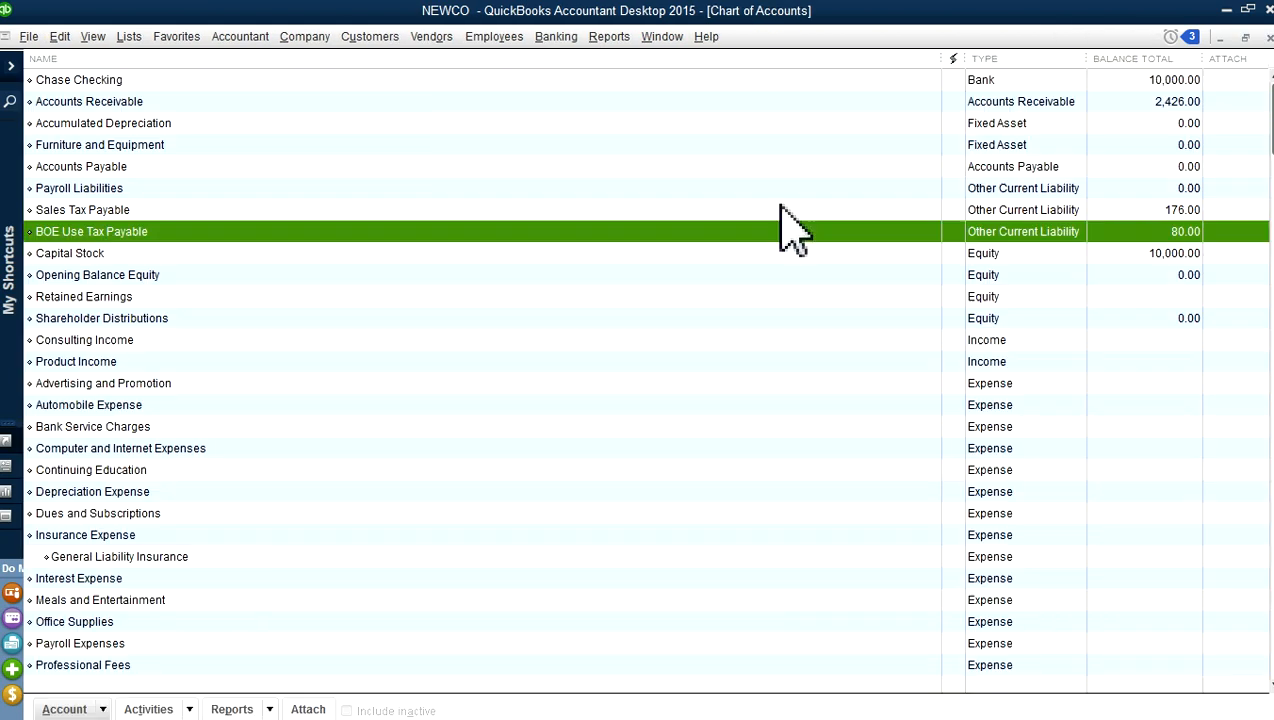
pyautogui.click(1267, 37)
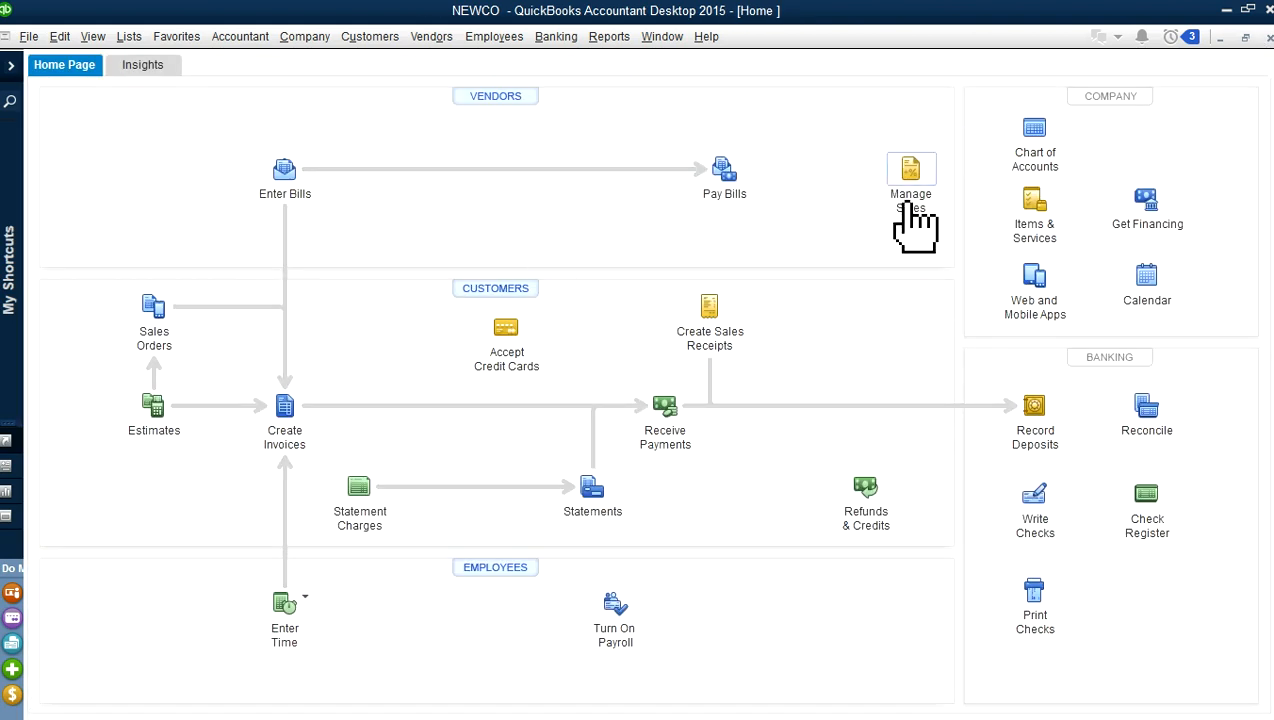
pyautogui.click(433, 36)
pyautogui.moveTo(445, 142)
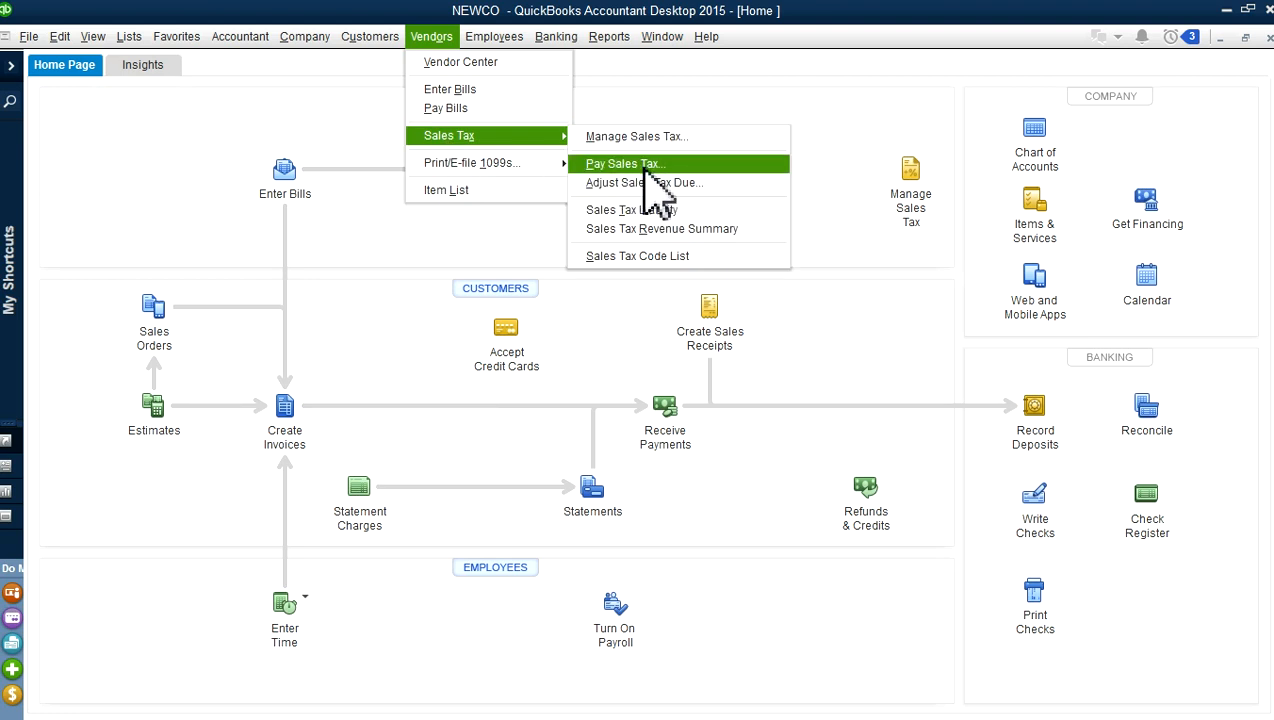
pyautogui.click(830, 185)
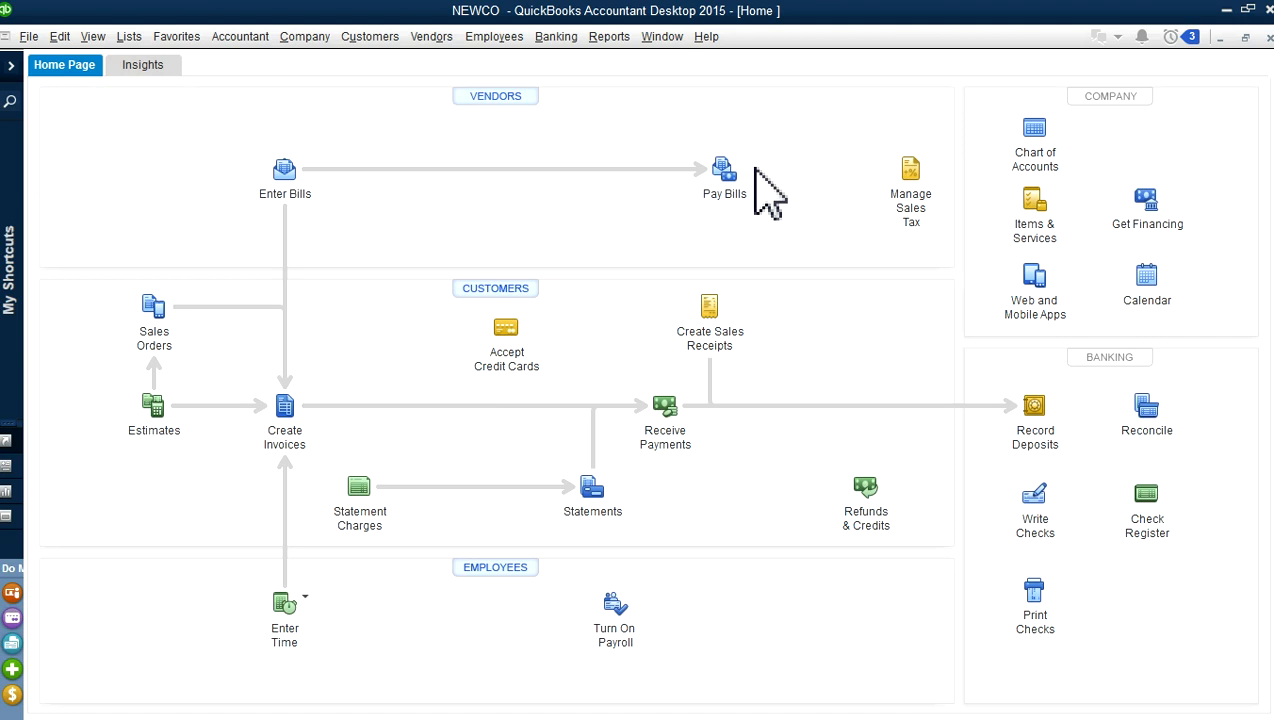
# Switch to the Balance Sheet report and refresh it with the latest data
pyautogui.click(612, 40)
pyautogui.moveTo(662, 36)
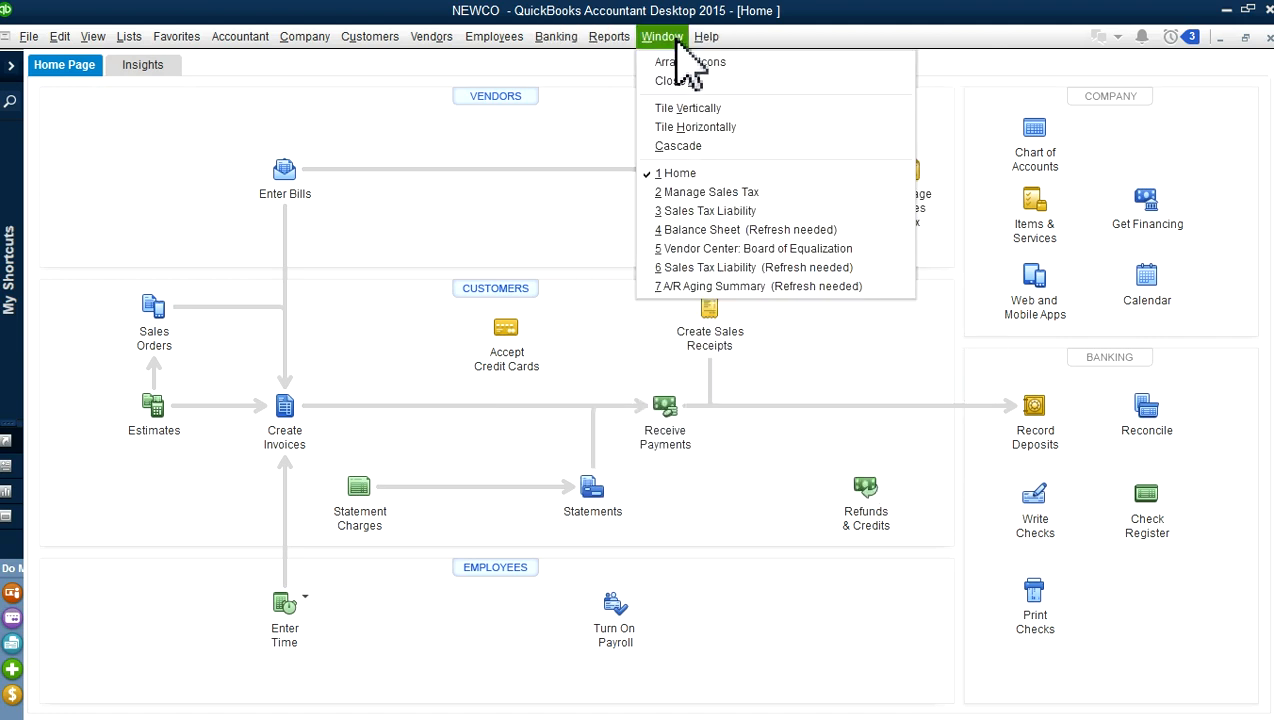
pyautogui.click(716, 232)
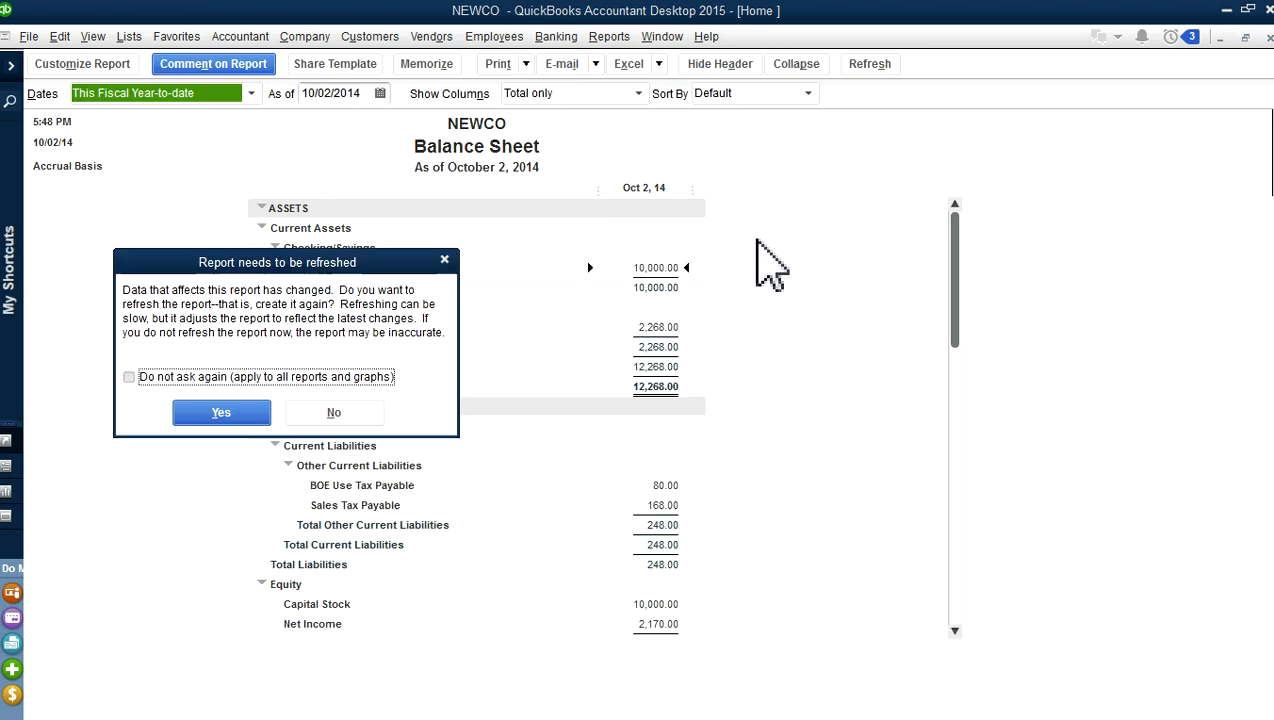
pyautogui.click(248, 418)
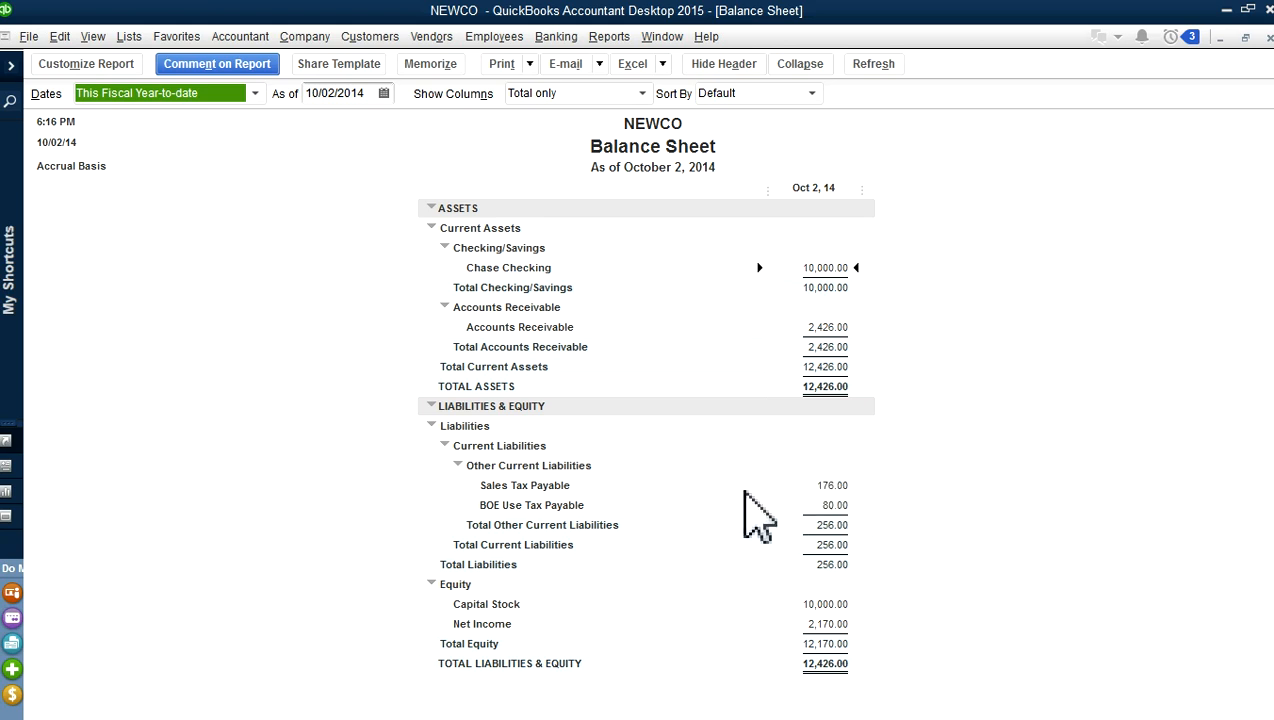
# Examine the Sales Tax Payable, BOE Use Tax Payable and Total Other Current Liabilities amounts on the Balance Sheet
pyautogui.click(838, 487)
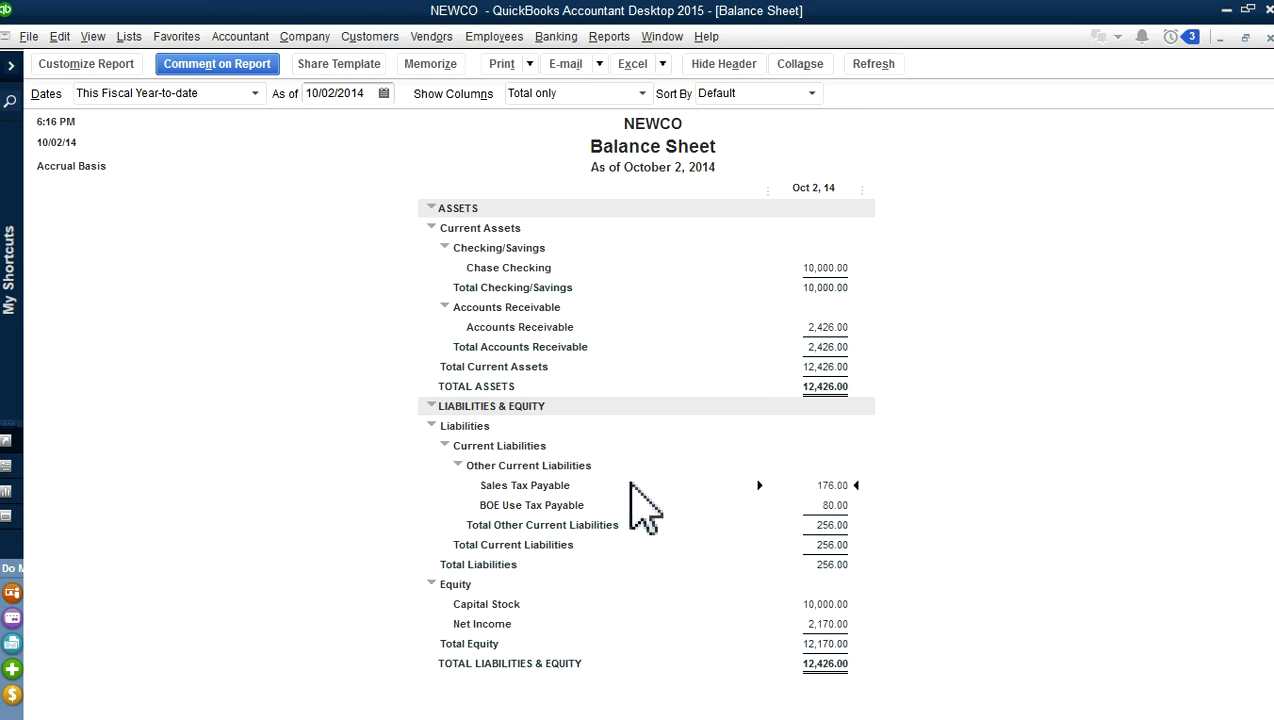
pyautogui.click(835, 505)
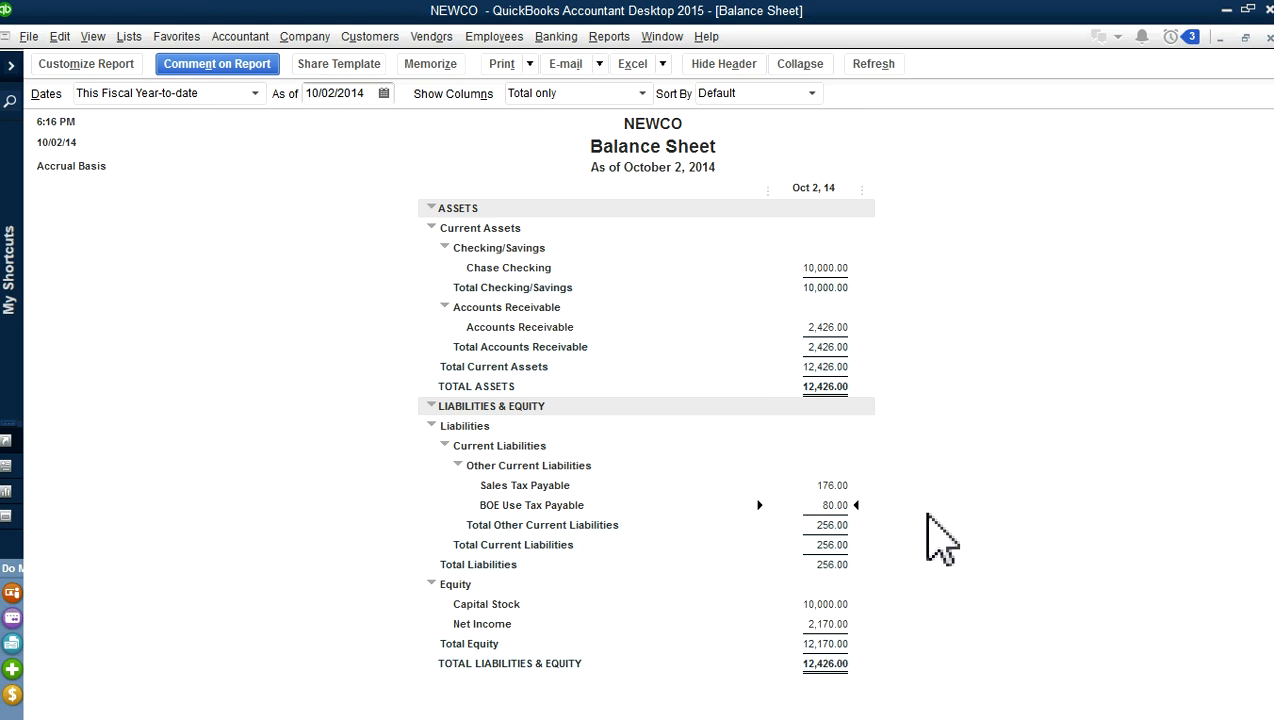
pyautogui.click(828, 524)
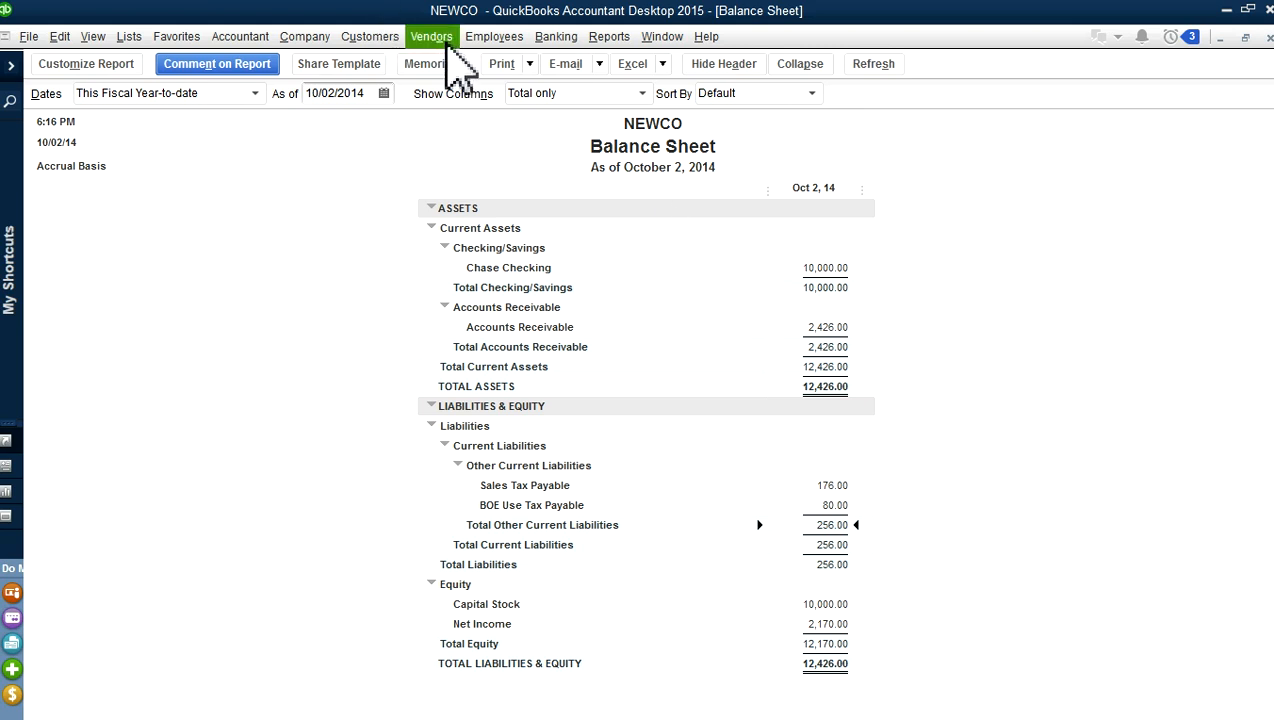
pyautogui.click(299, 42)
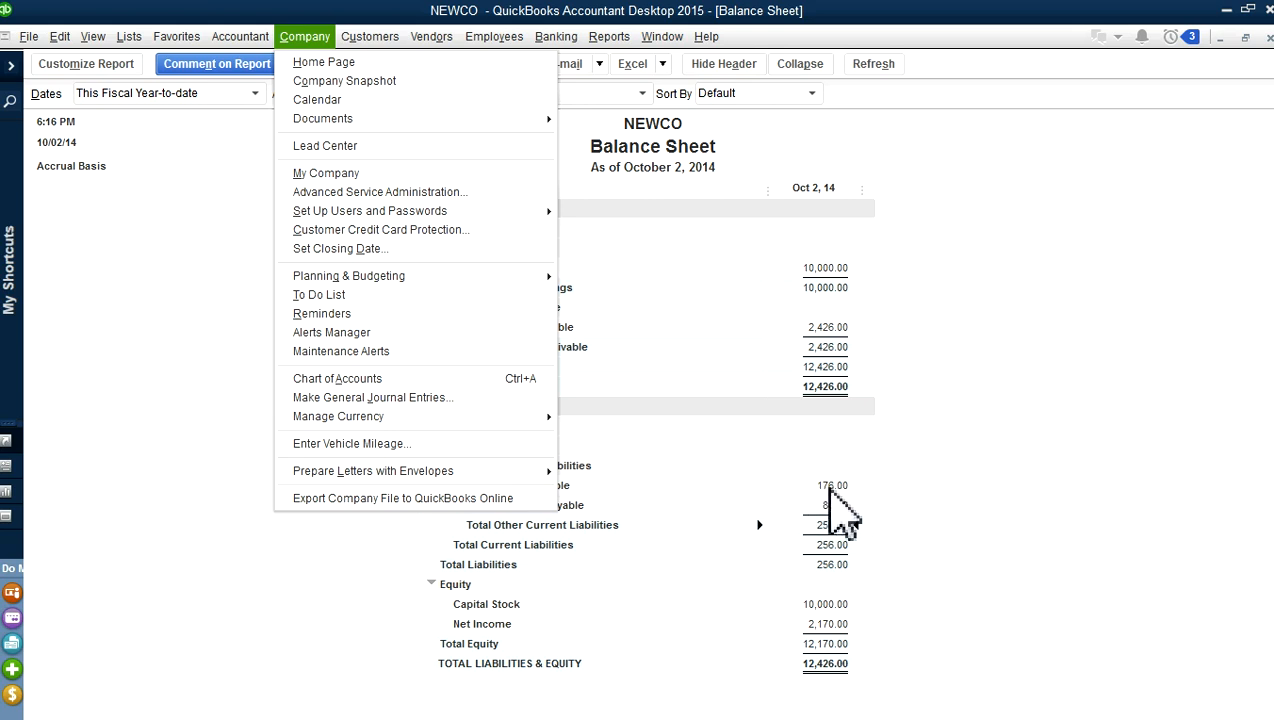
# Start a sales tax adjustment from Manage Sales Tax that increases sales tax by 80.00 for the vendor Board of Equalization
pyautogui.click(320, 62)
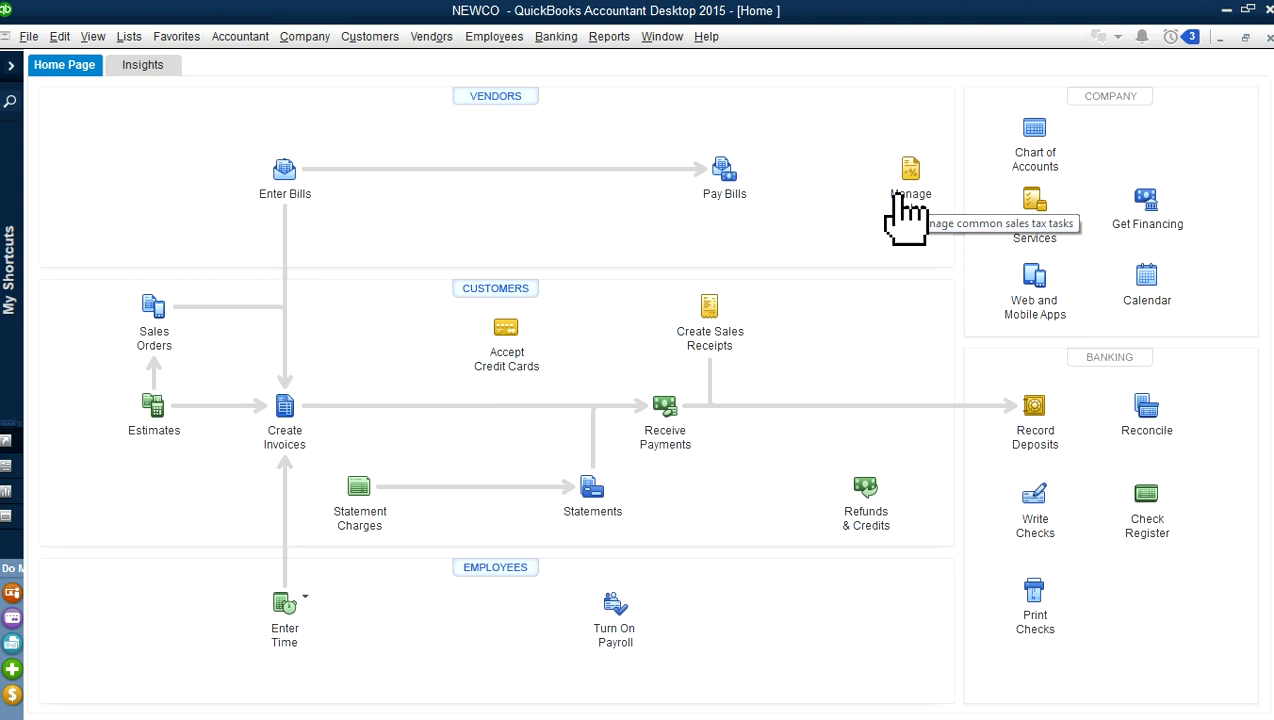
pyautogui.click(904, 199)
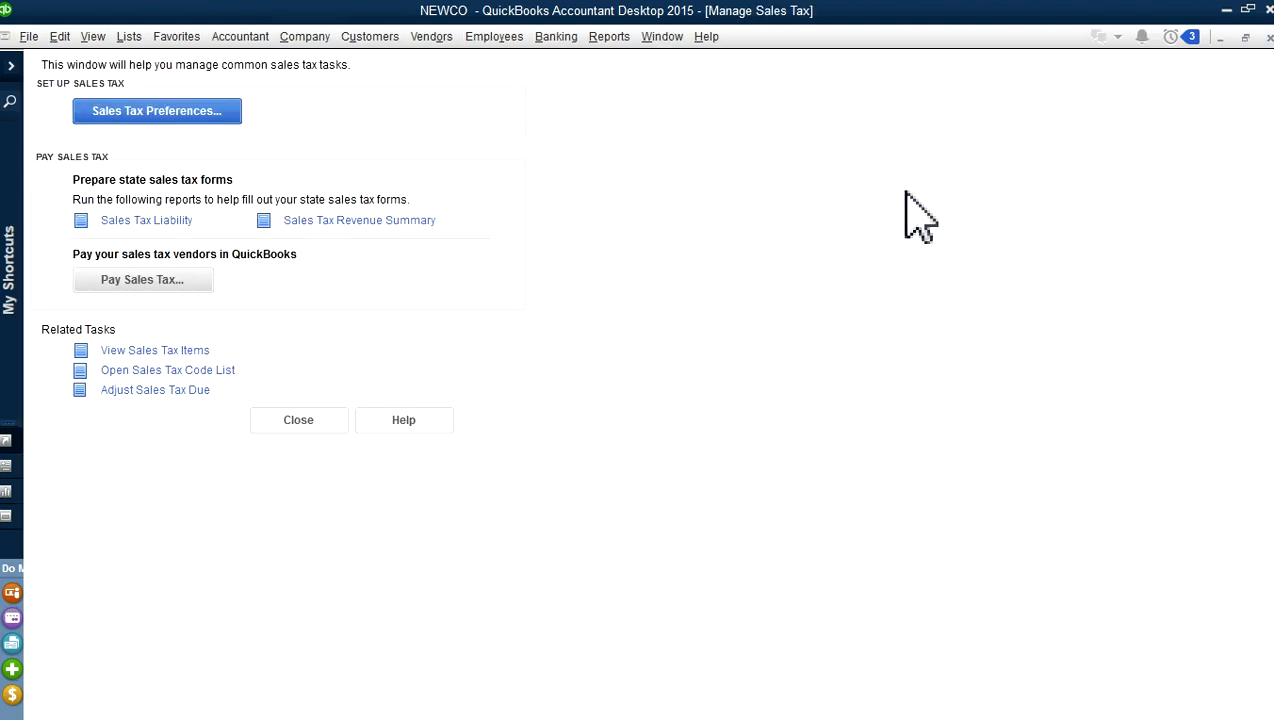
pyautogui.click(193, 392)
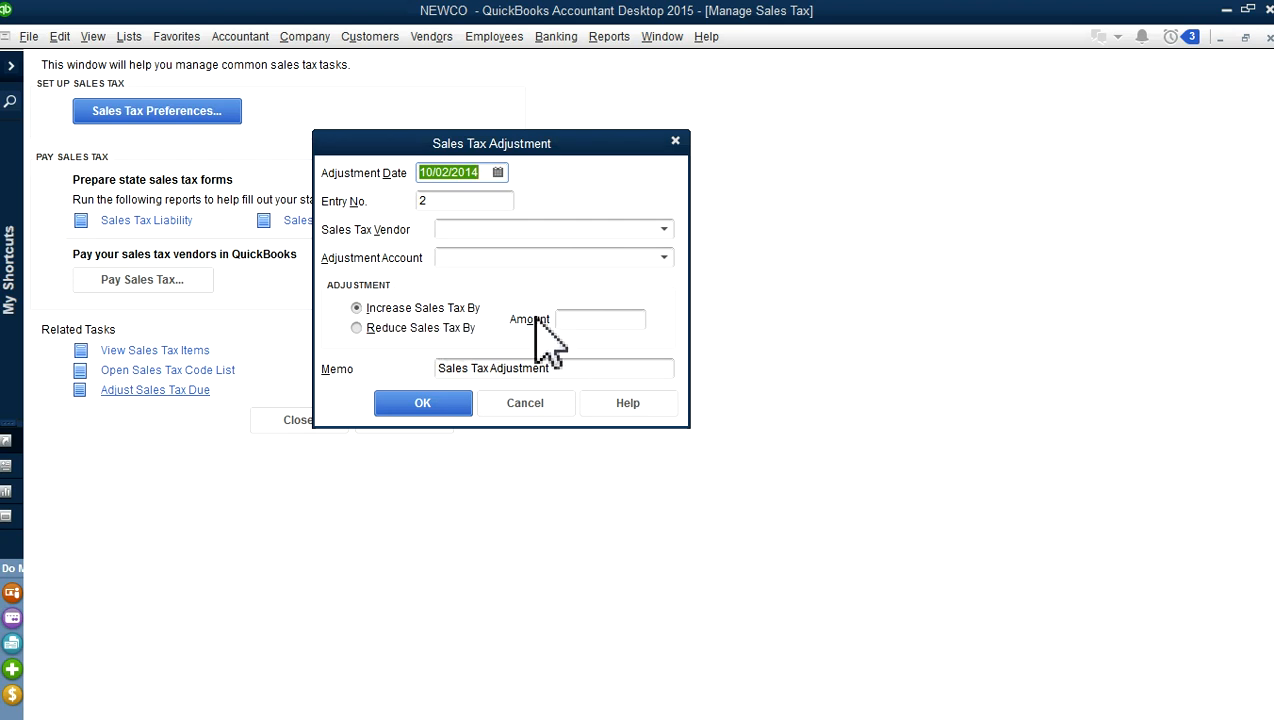
pyautogui.click(604, 319)
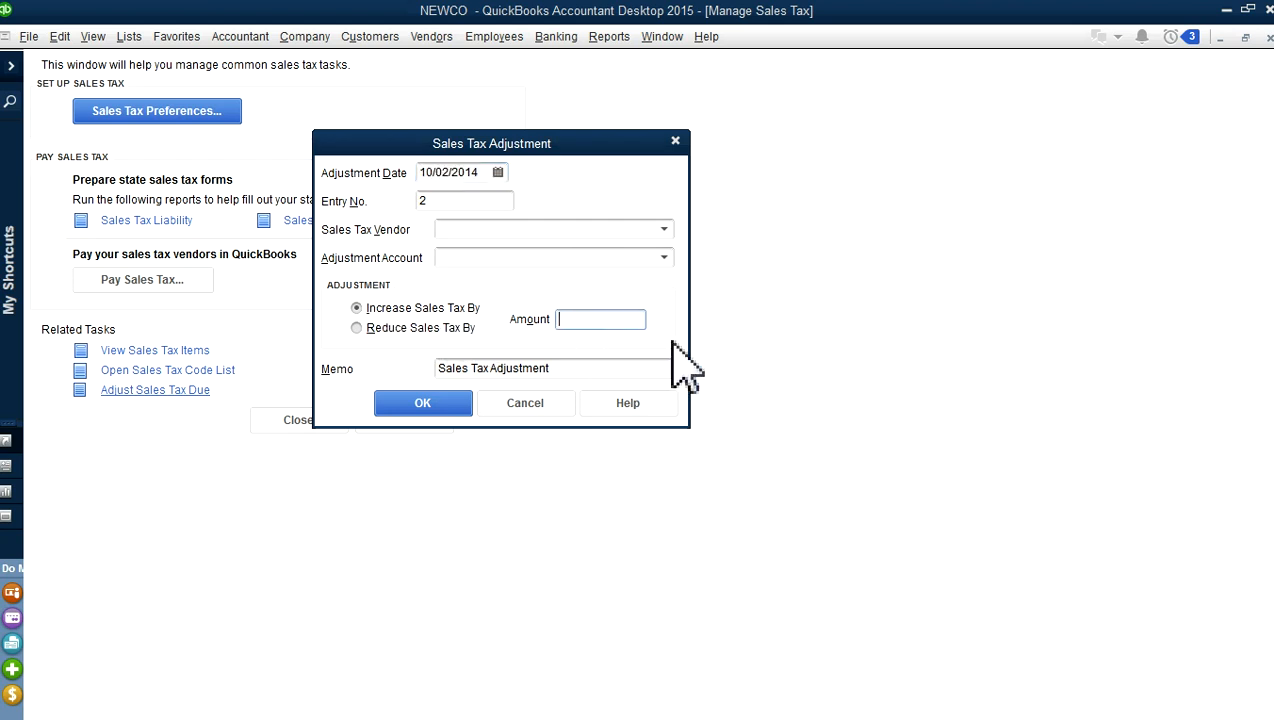
pyautogui.write('80')
pyautogui.click(664, 229)
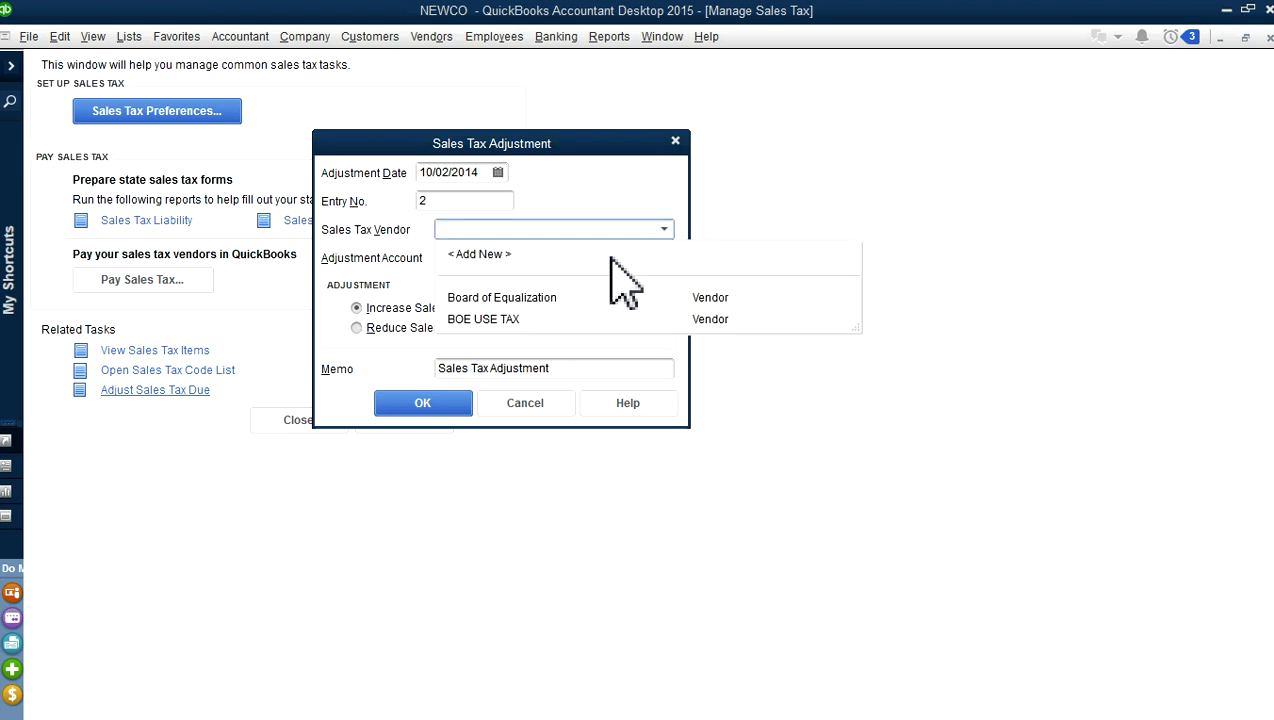
pyautogui.click(540, 298)
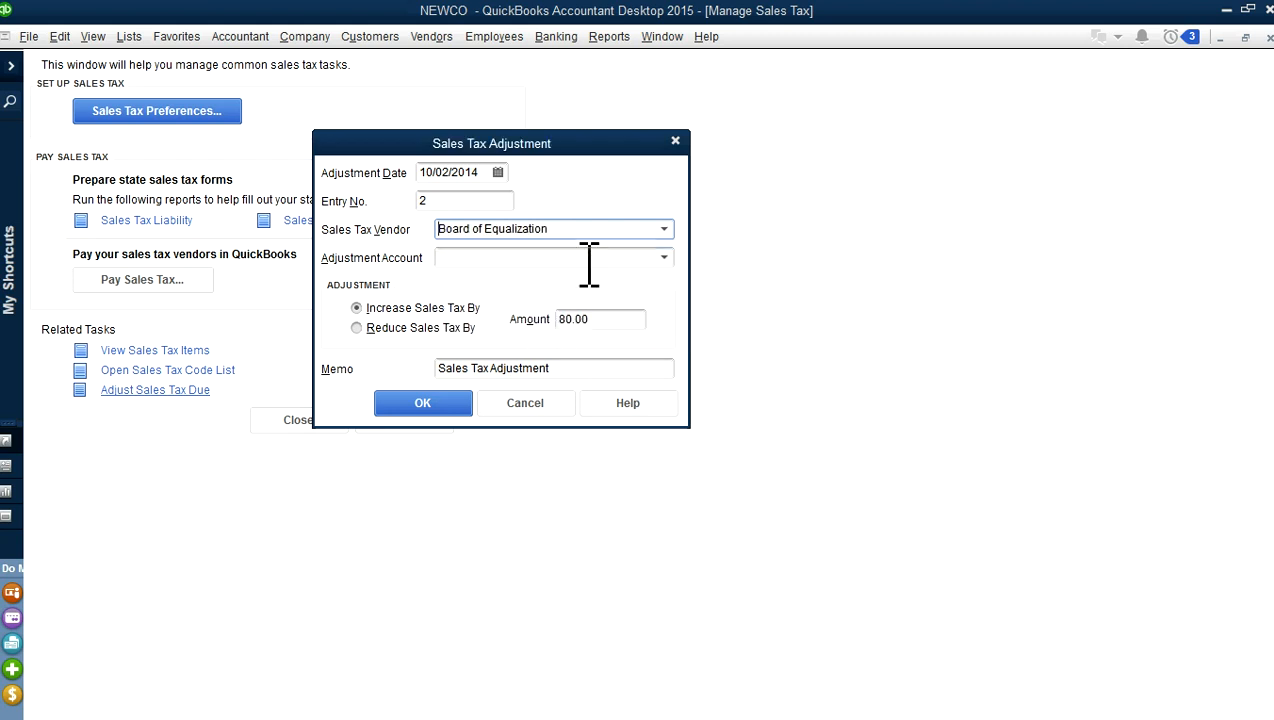
# Set the adjustment account to BOE Use Tax Payable, change the memo to Use Tax, and save the adjustment
pyautogui.click(660, 259)
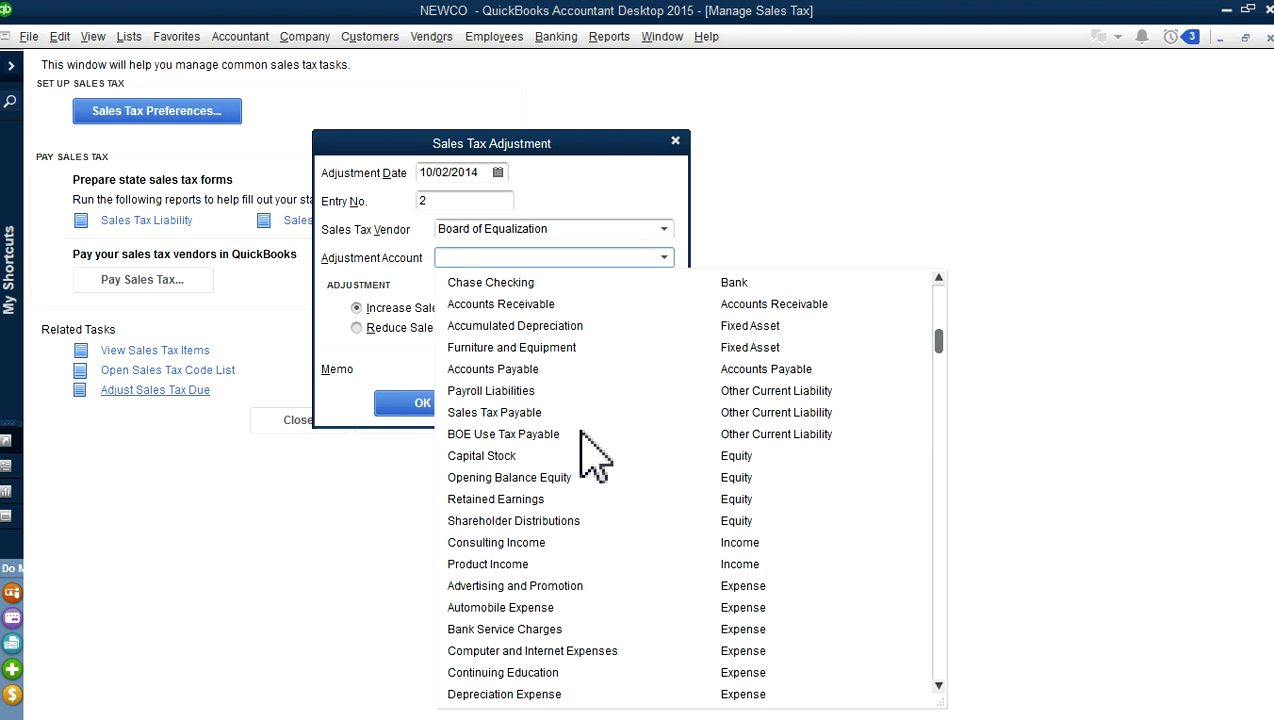
pyautogui.click(541, 436)
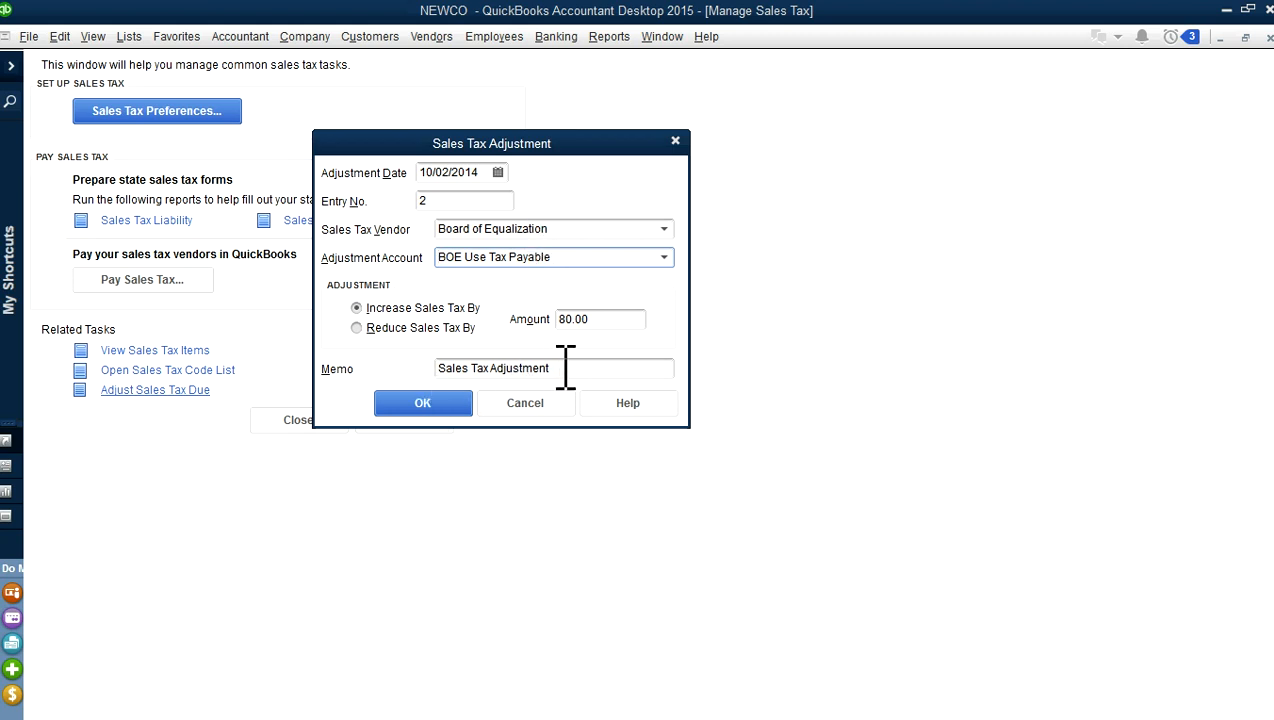
pyautogui.moveTo(568, 368); pyautogui.dragTo(436, 370)
pyautogui.write('Use Tax')
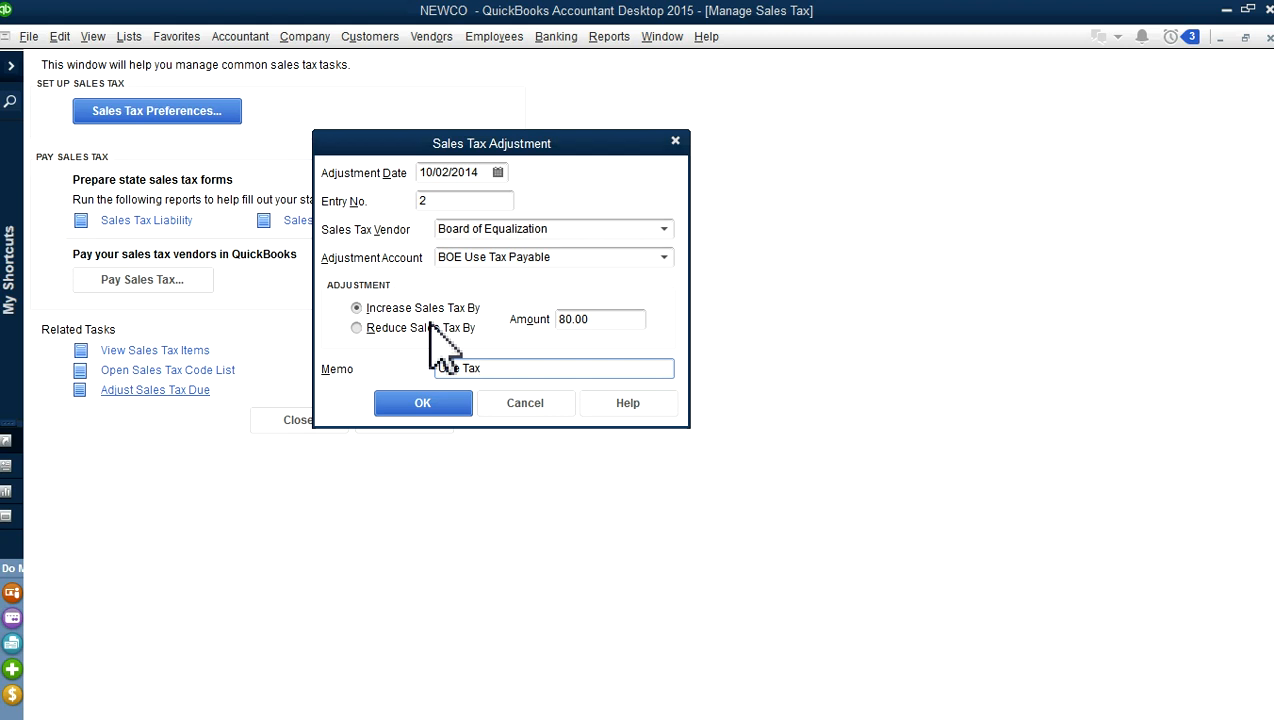
pyautogui.click(440, 406)
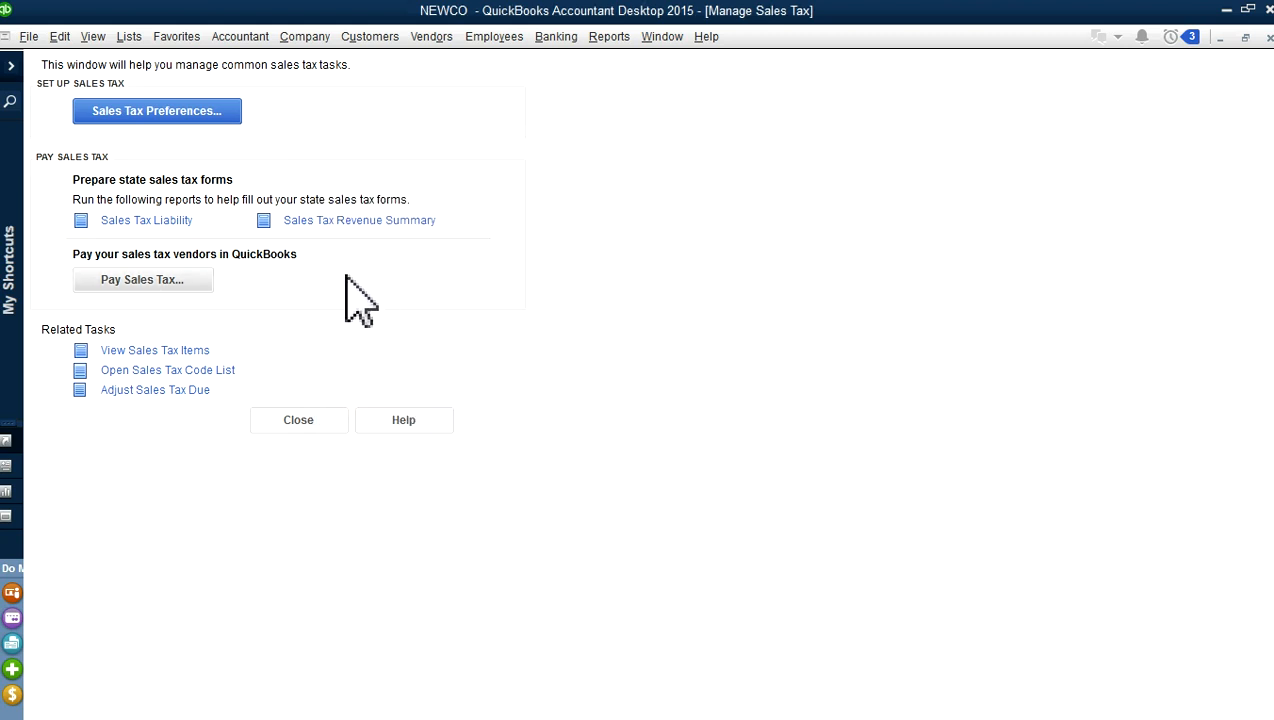
# Check the Board of Equalization amounts due in Pay Sales Tax and cancel without paying
pyautogui.click(174, 284)
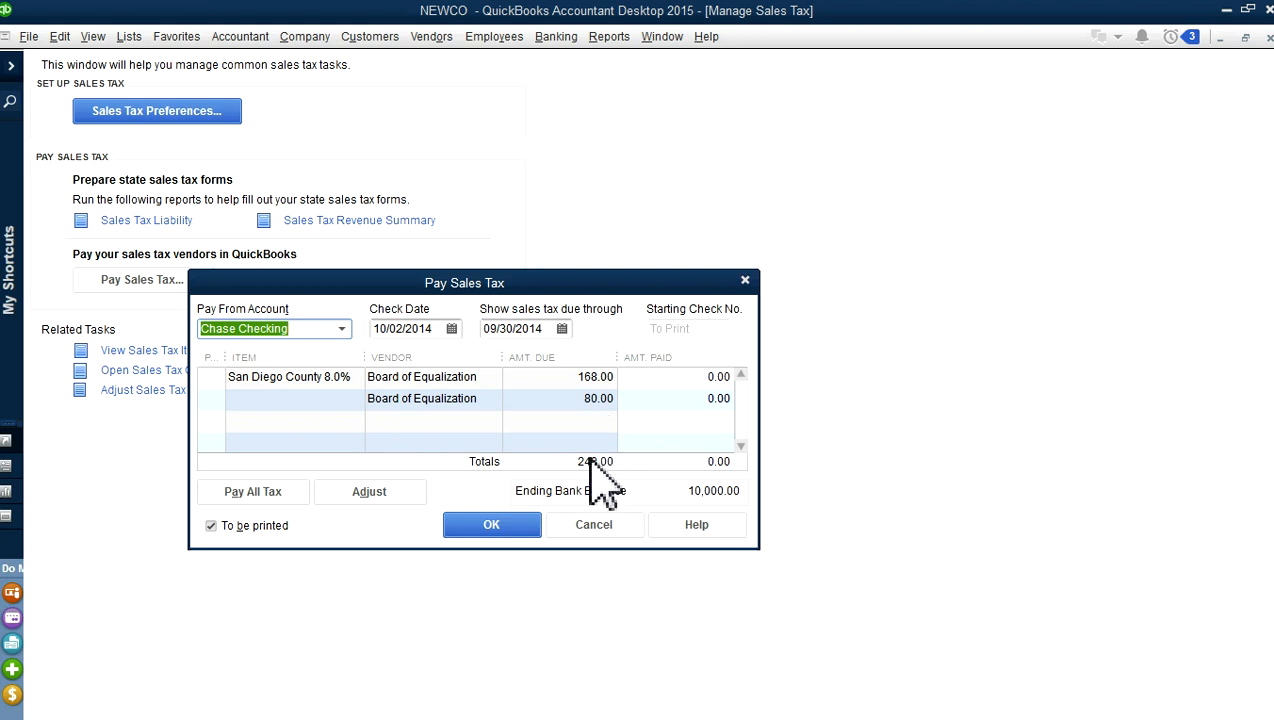
pyautogui.click(604, 522)
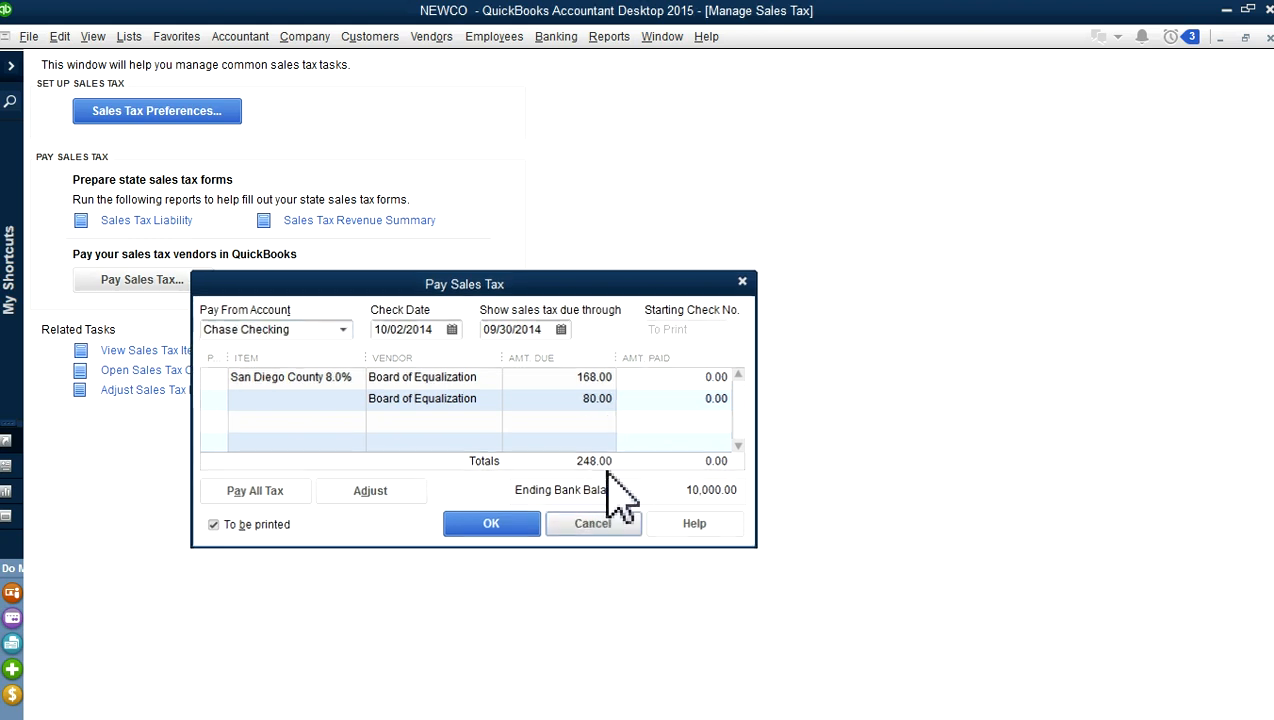
# Return to the Balance Sheet, refresh it with the latest data, and rerun it as of 10/31/2014
pyautogui.click(660, 38)
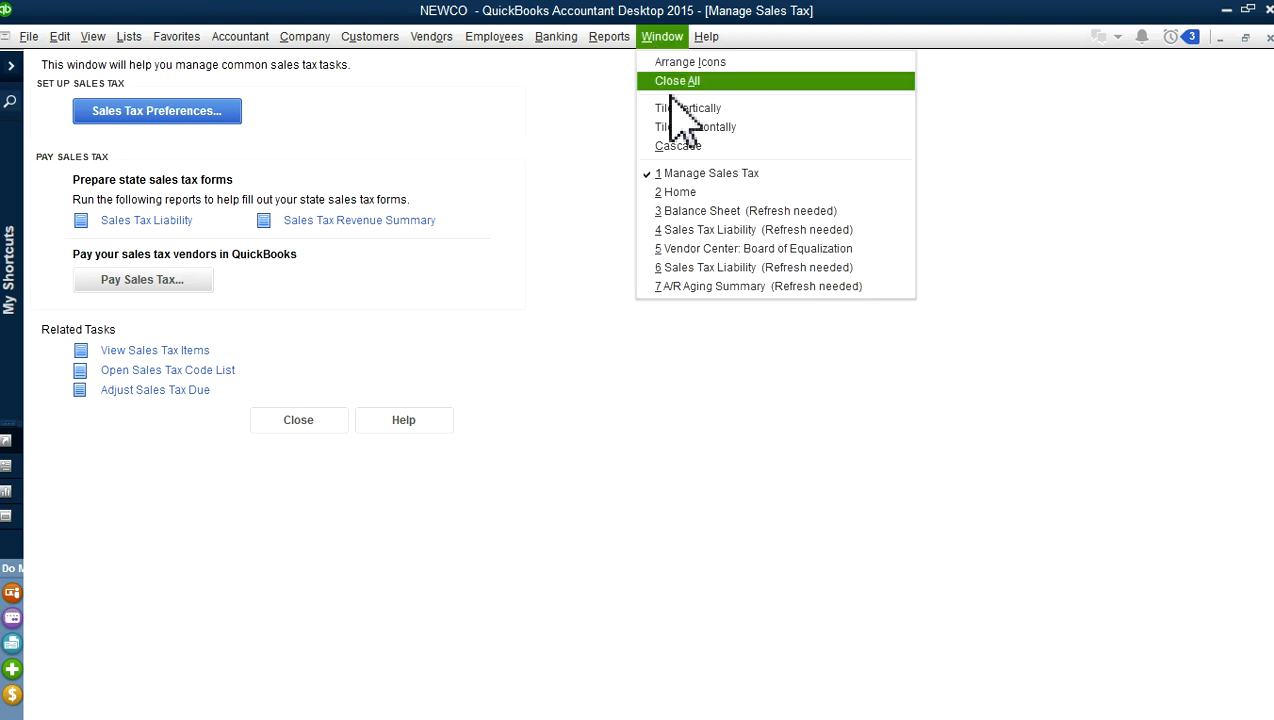
pyautogui.click(705, 211)
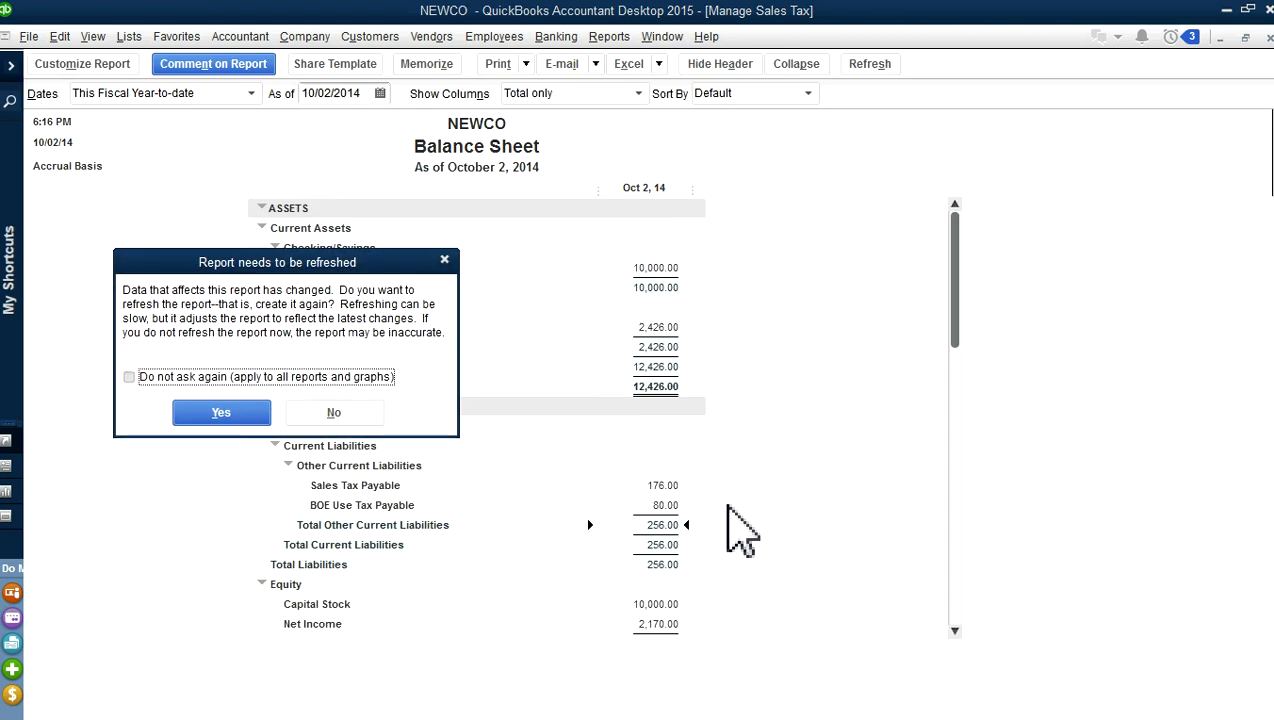
pyautogui.click(245, 418)
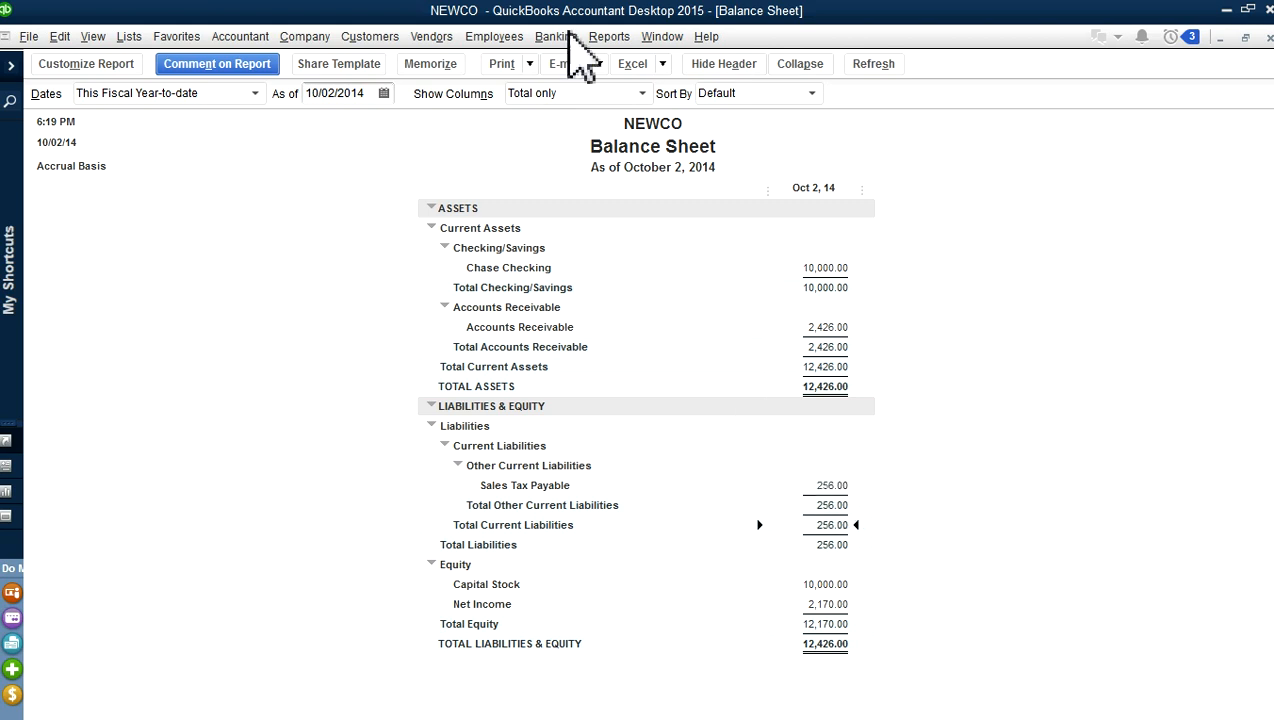
pyautogui.click(382, 94)
pyautogui.click(432, 267)
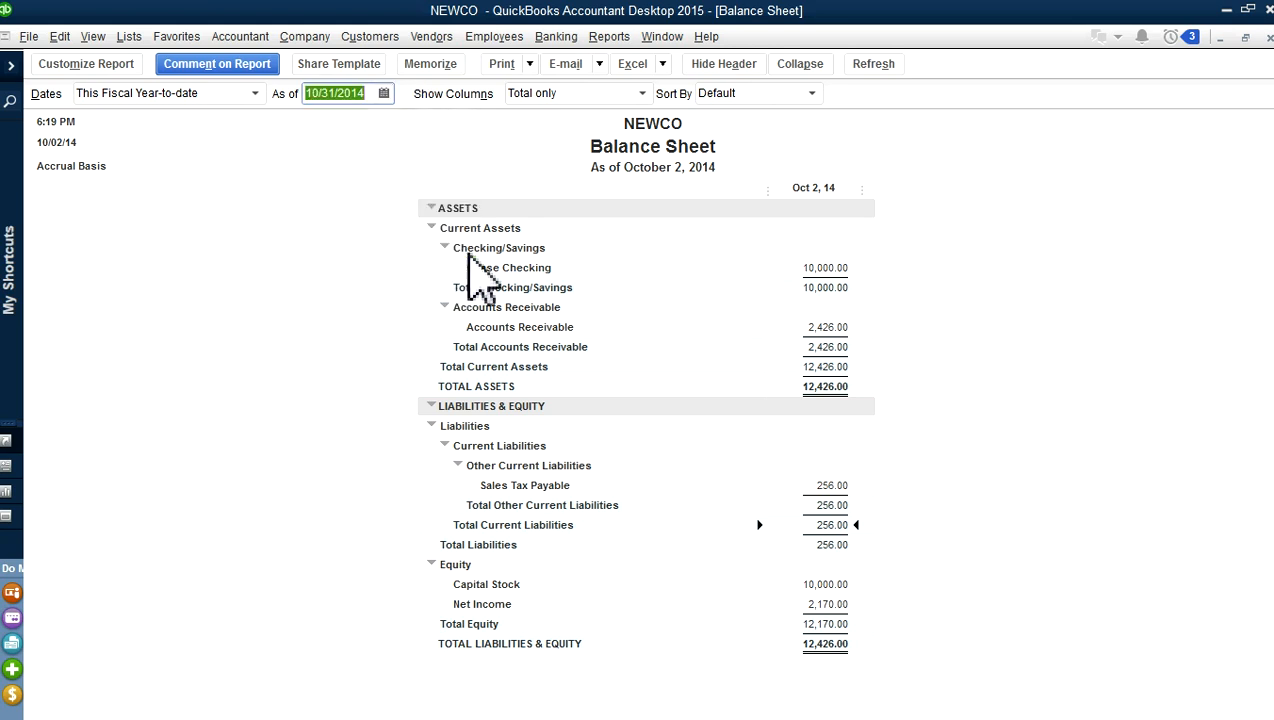
pyautogui.click(876, 66)
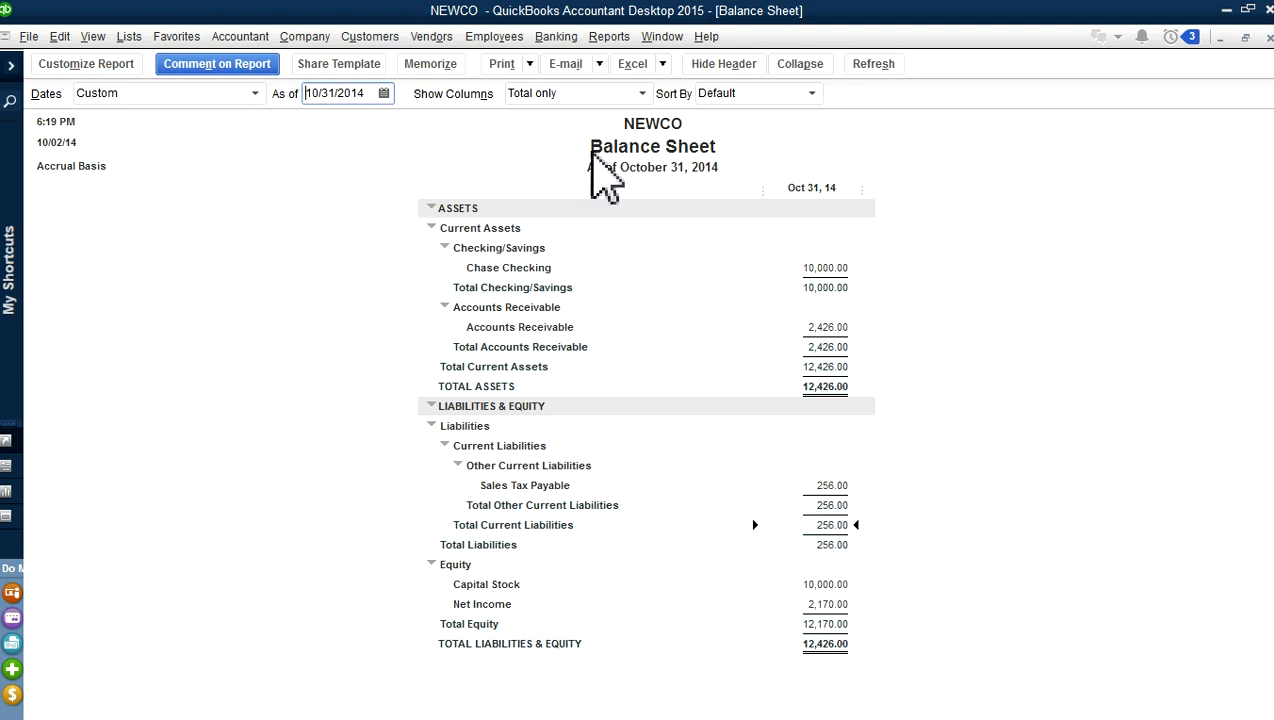
# Reopen Pay Sales Tax from Manage Sales Tax and show the sales tax due through 10/31/2014
pyautogui.click(557, 37)
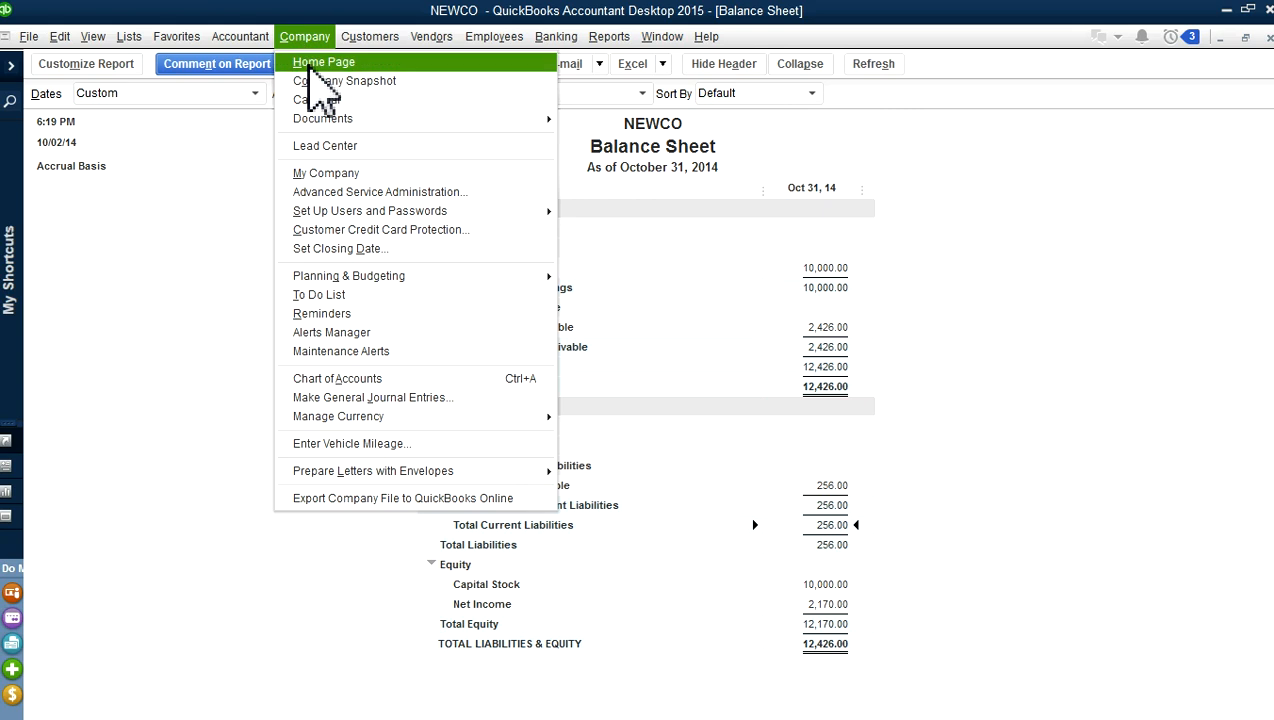
pyautogui.click(310, 68)
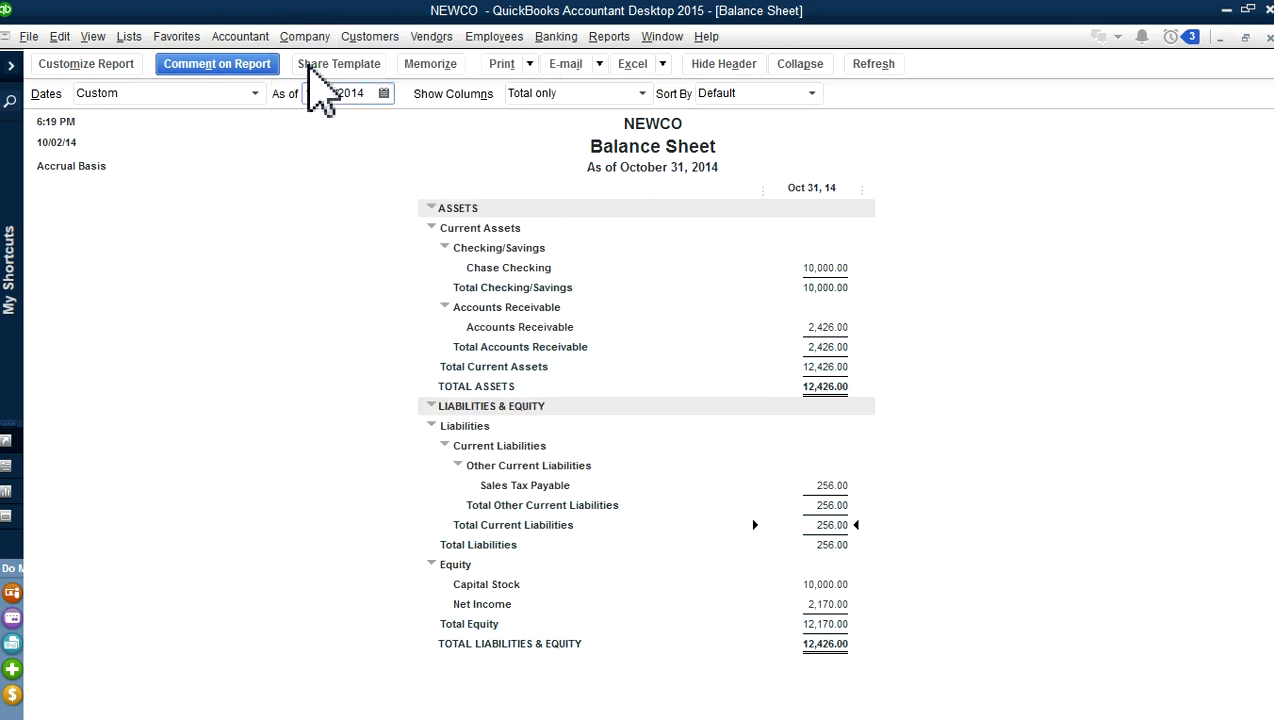
pyautogui.click(925, 188)
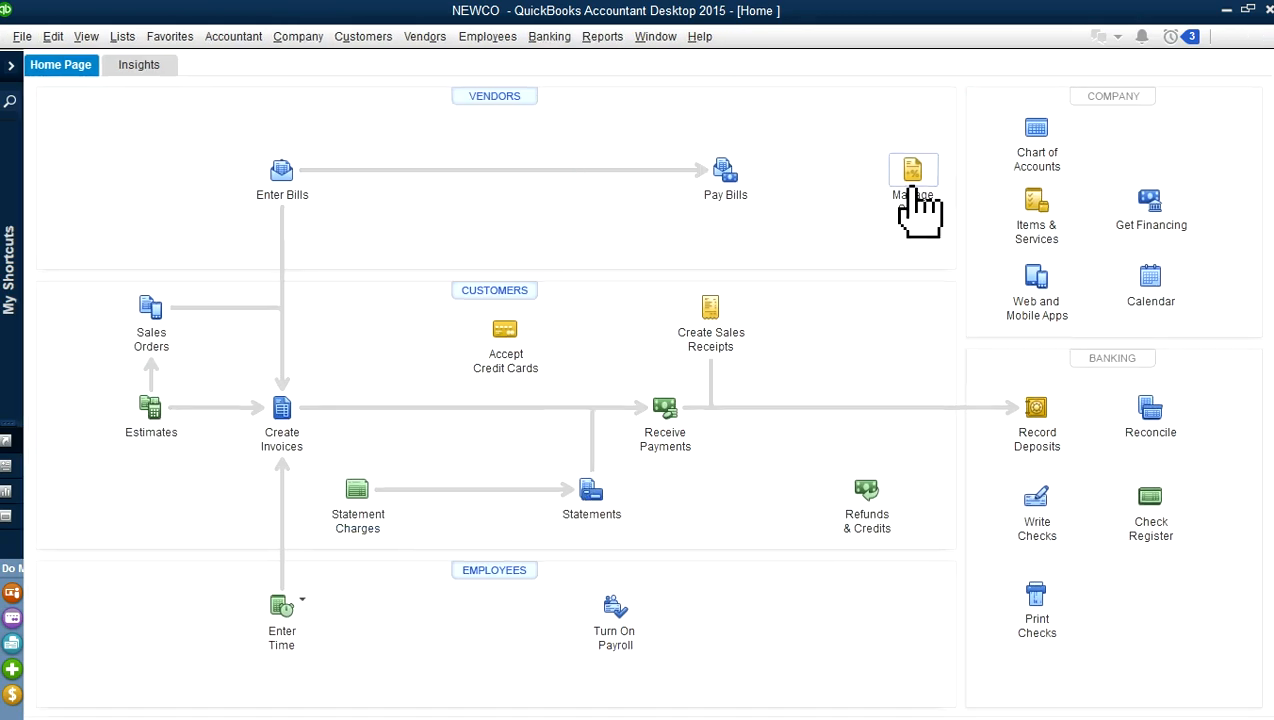
pyautogui.click(172, 281)
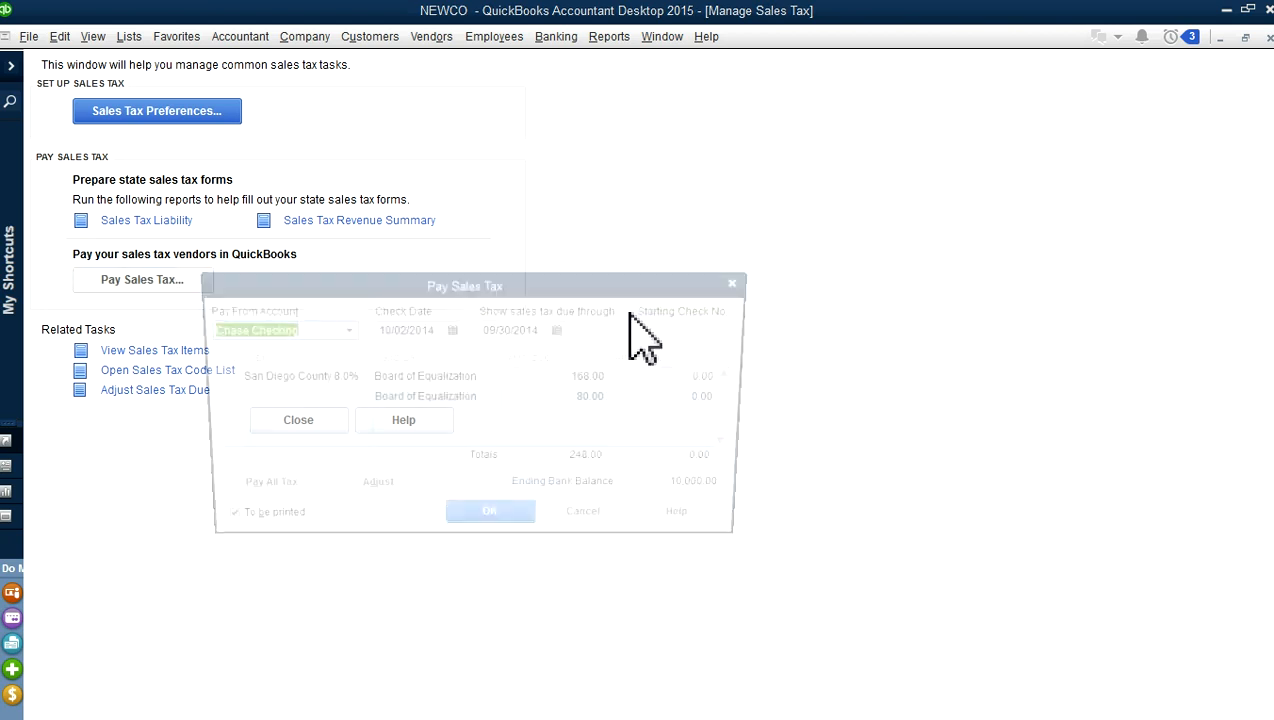
pyautogui.click(558, 378)
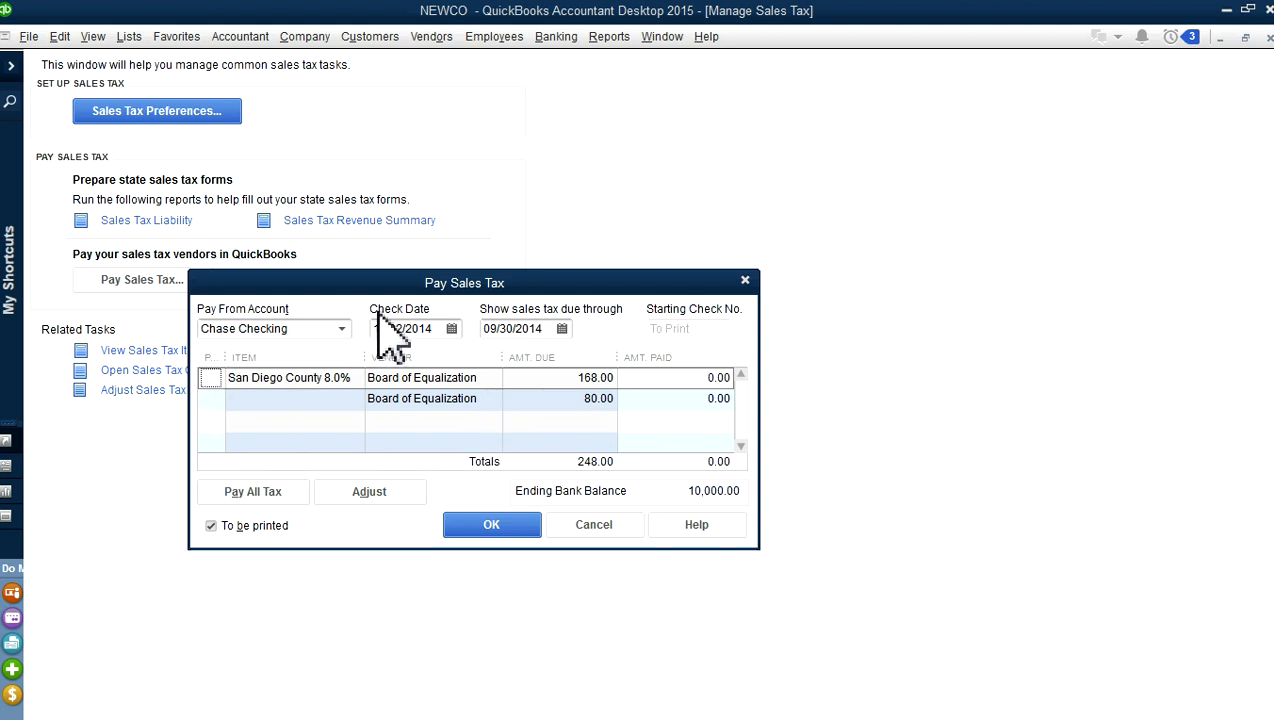
pyautogui.click(562, 329)
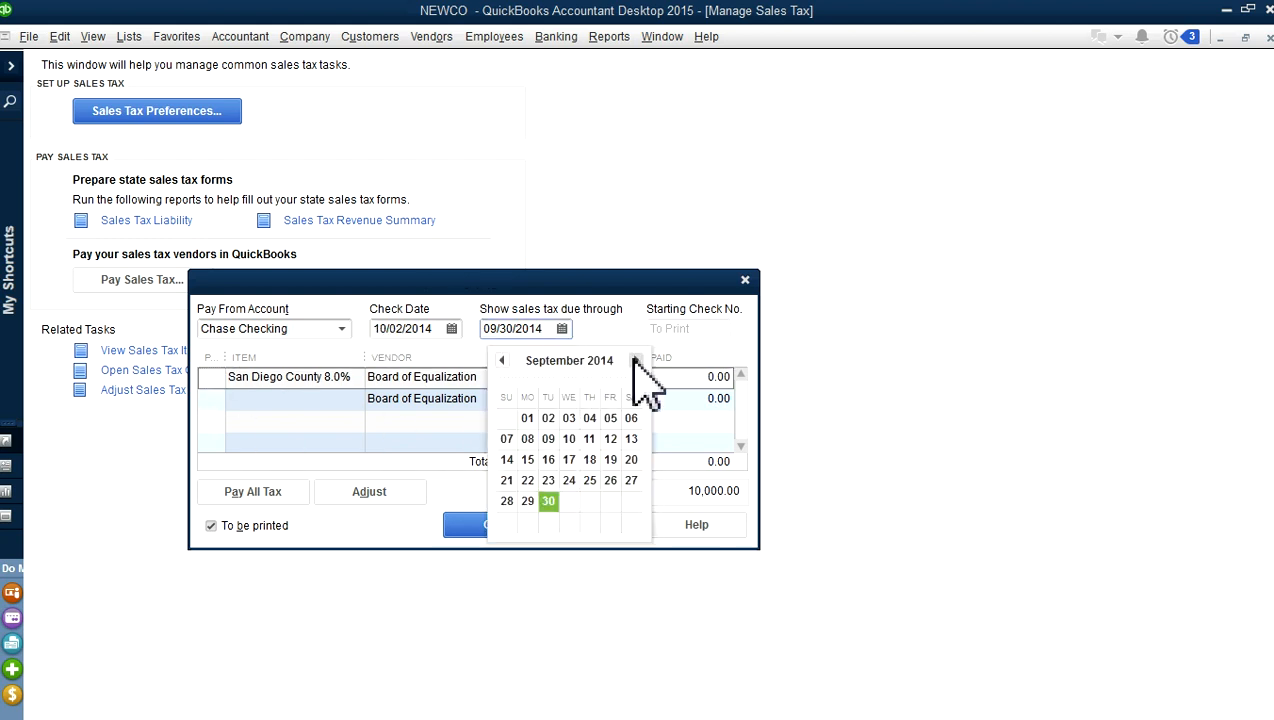
pyautogui.click(636, 360)
pyautogui.click(610, 501)
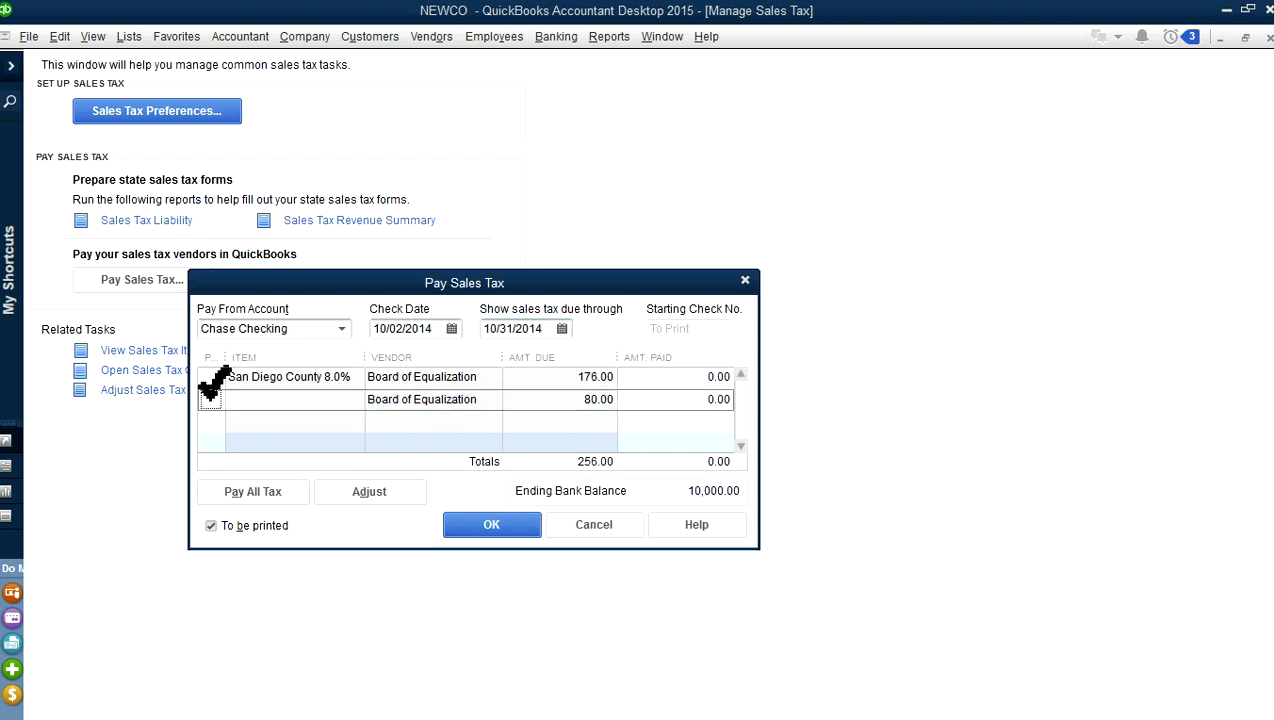
# Try marking both Board of Equalization lines for payment, switch check printing off and on again, and unmark both lines
pyautogui.click(212, 379)
pyautogui.click(212, 400)
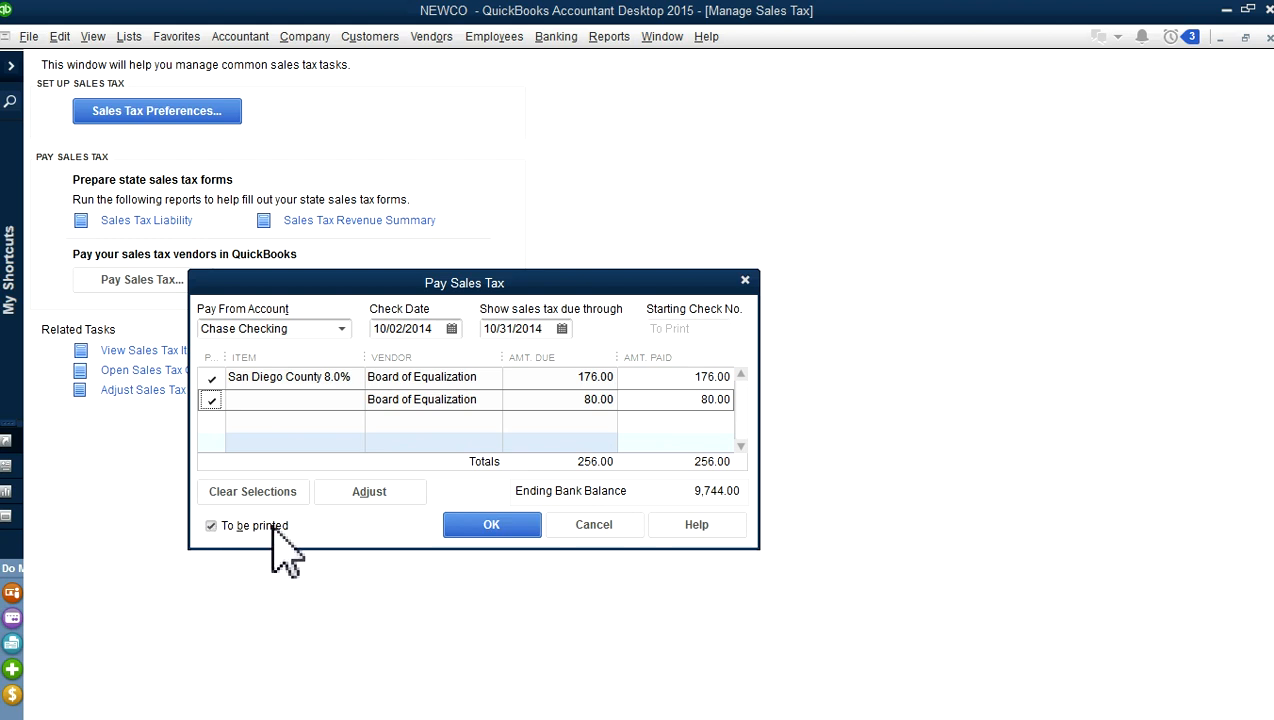
pyautogui.click(211, 527)
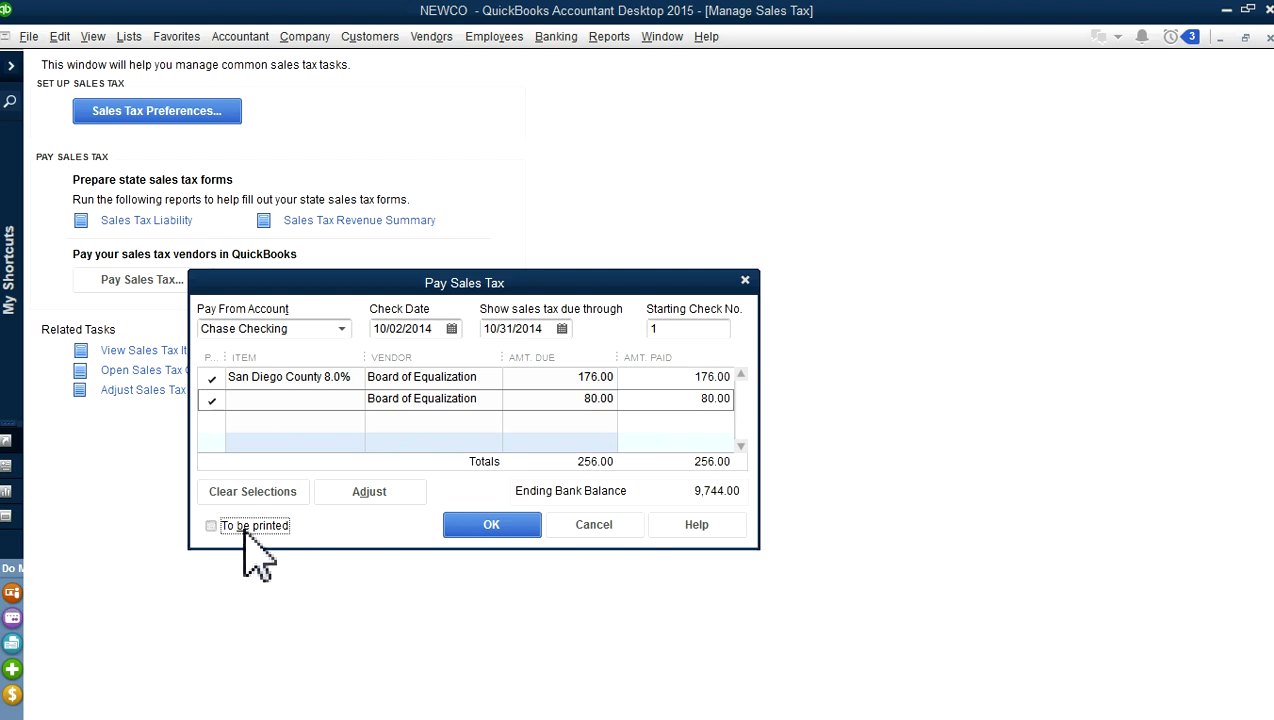
pyautogui.click(213, 526)
pyautogui.click(218, 400)
pyautogui.click(214, 378)
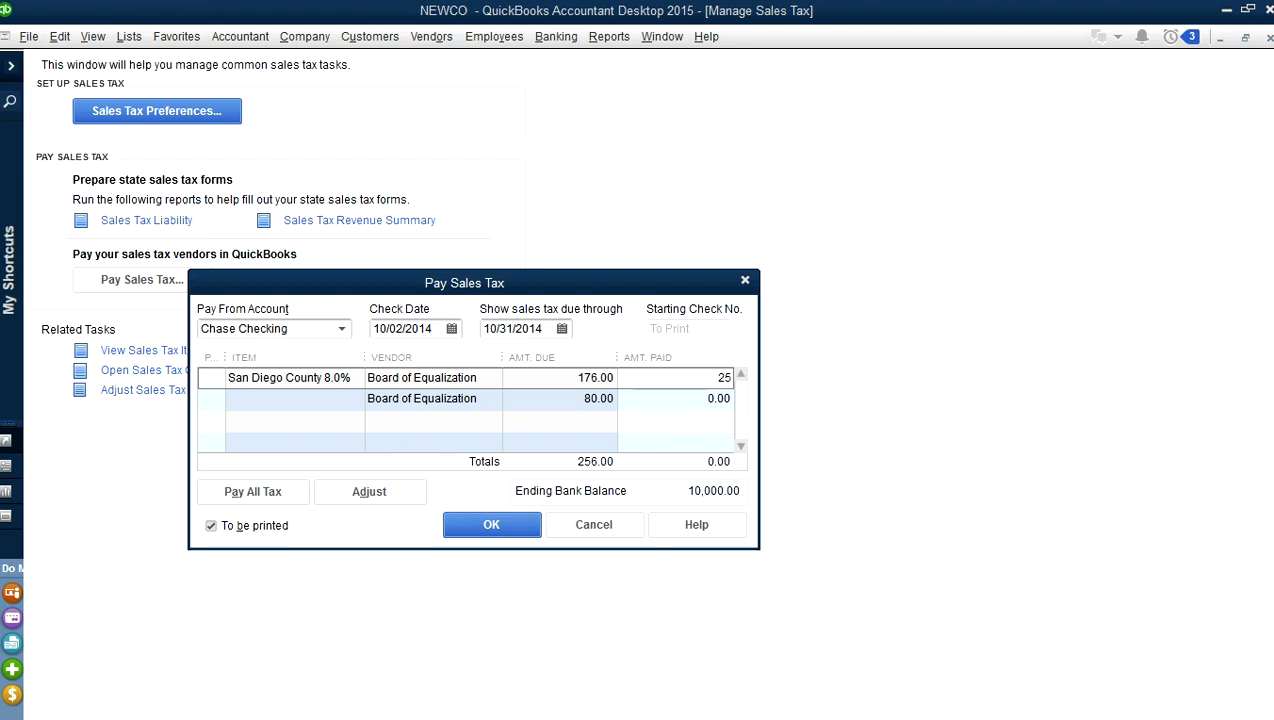
# Try paying 25 on San Diego County 8.0% and 80.00 on the other line, restore the county amount to 176.00, and cancel the payment
pyautogui.press('Tab')
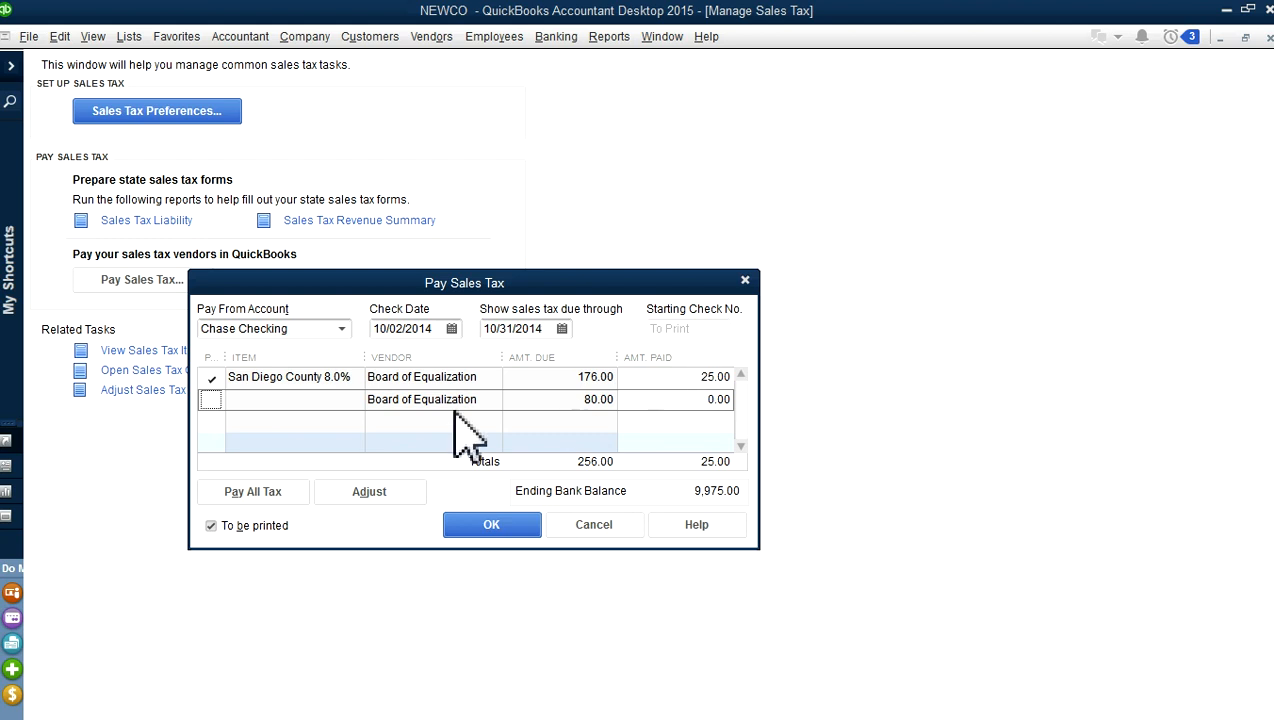
pyautogui.click(211, 399)
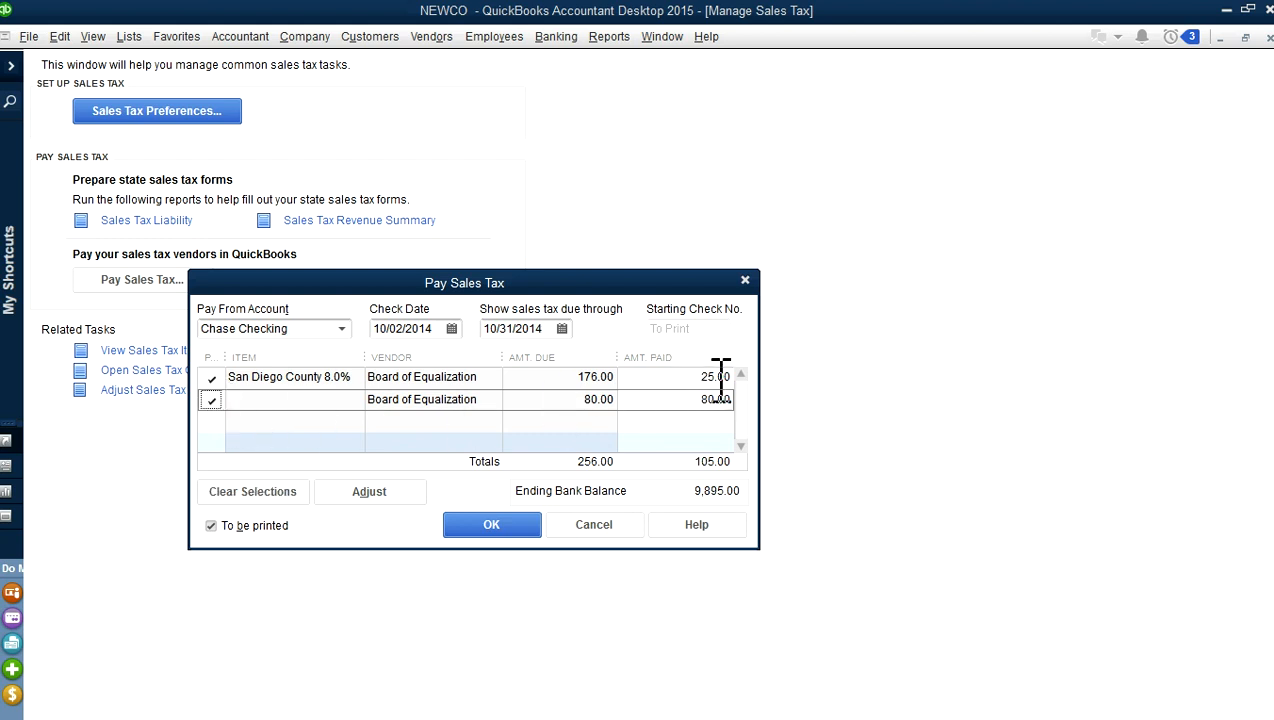
pyautogui.click(722, 377)
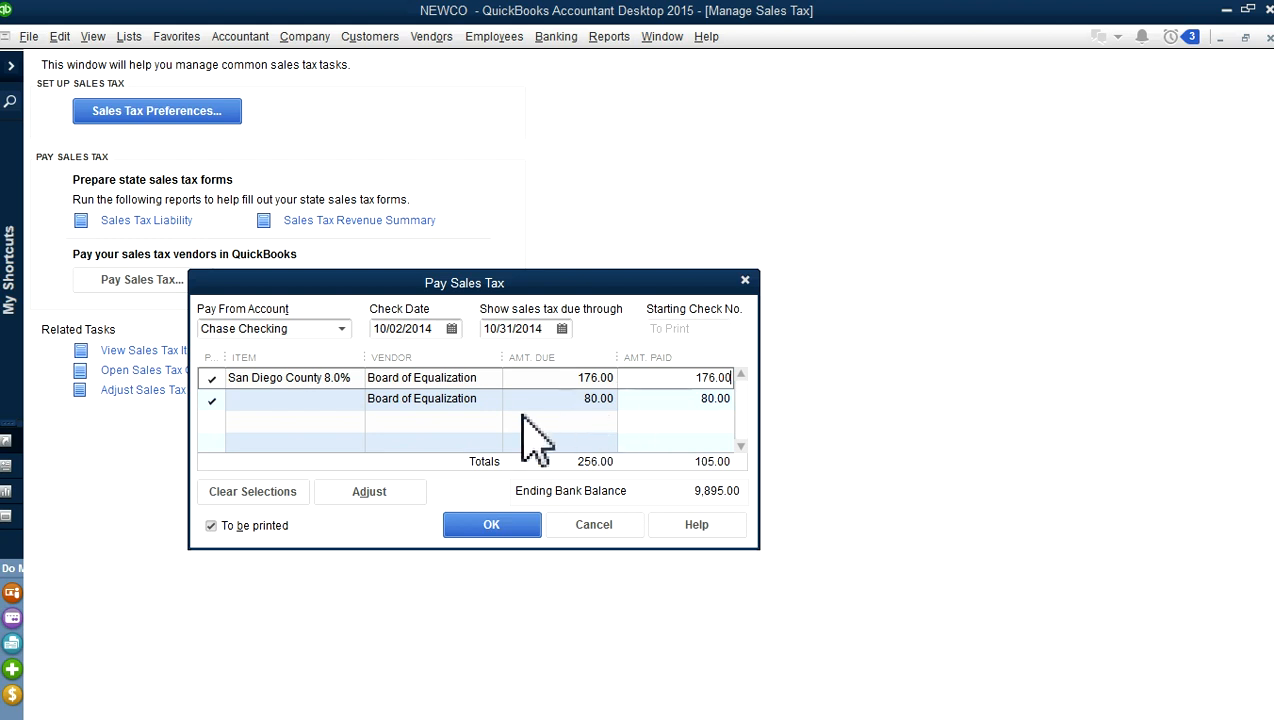
pyautogui.click(602, 526)
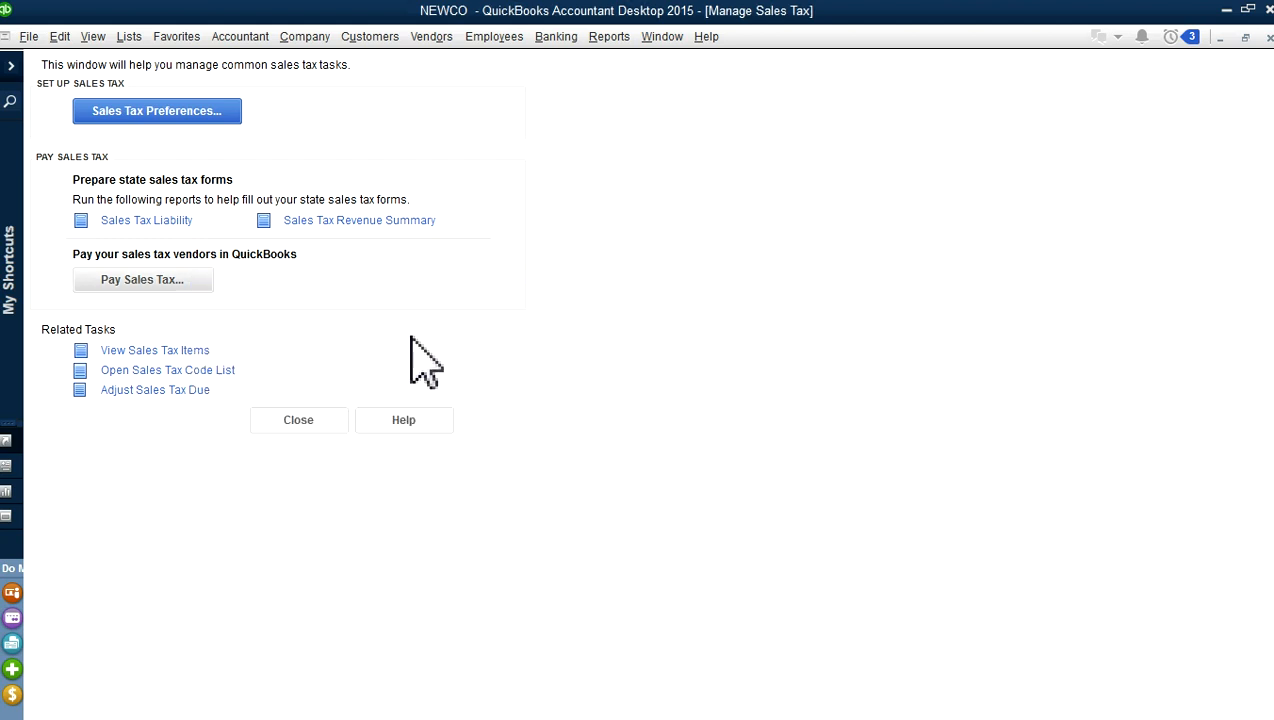
# Run the Sales Tax Liability report with its end date extended to 10/31/2014
pyautogui.click(176, 222)
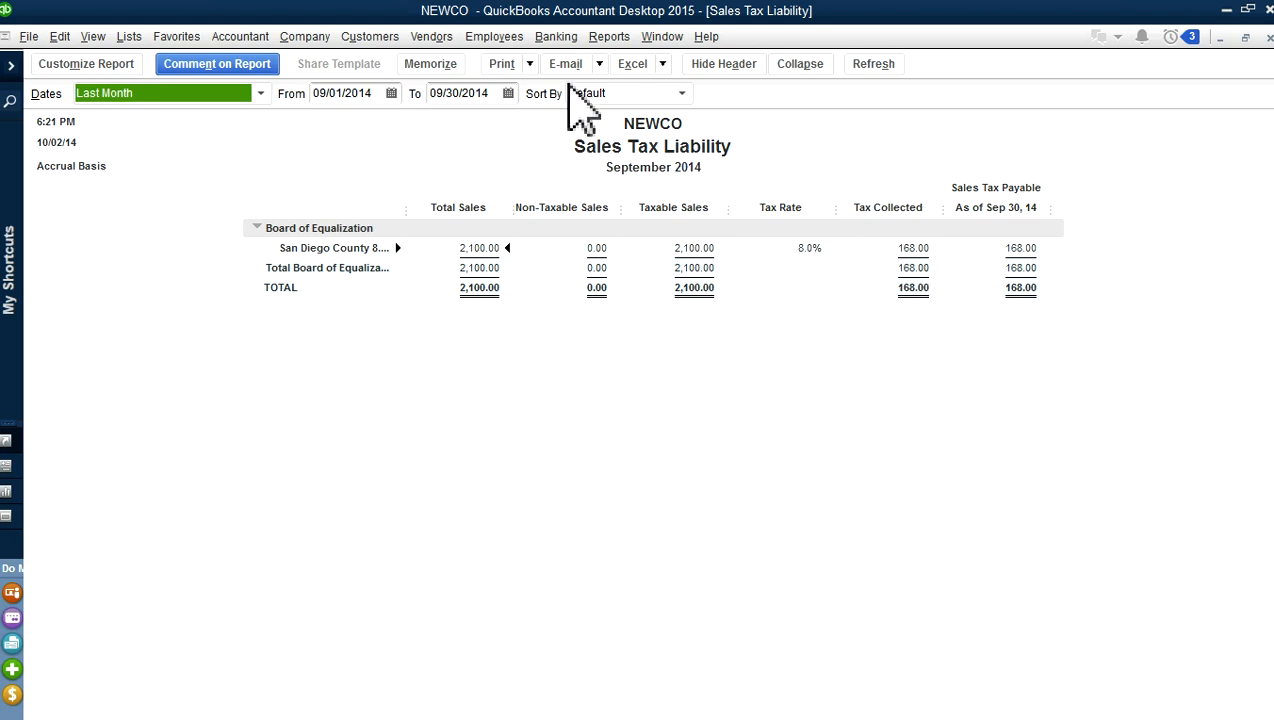
pyautogui.click(508, 94)
pyautogui.click(582, 125)
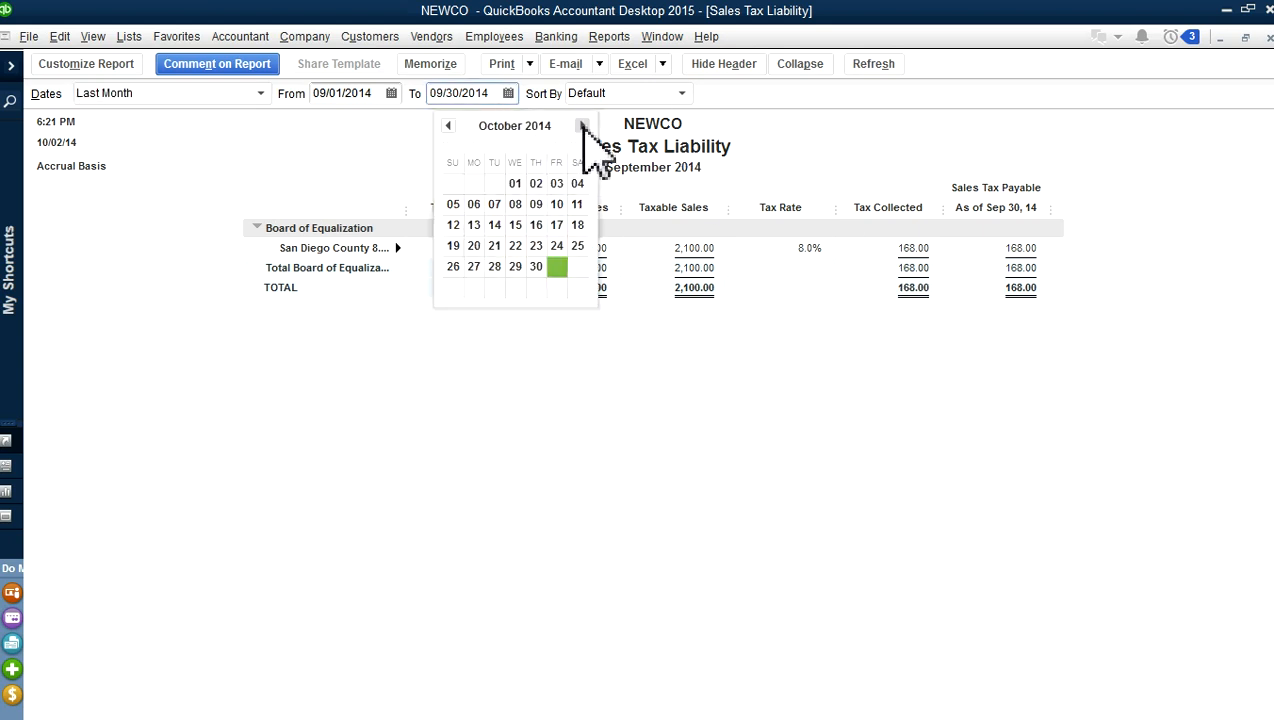
pyautogui.click(557, 267)
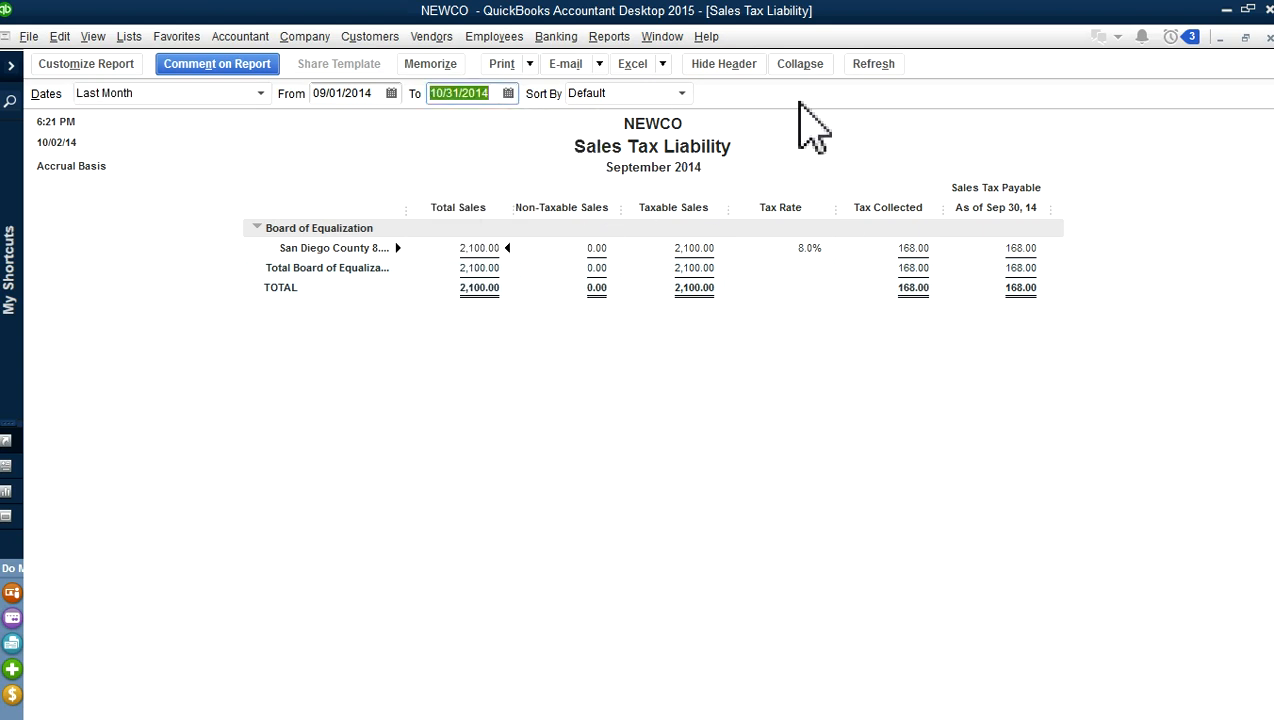
pyautogui.click(880, 64)
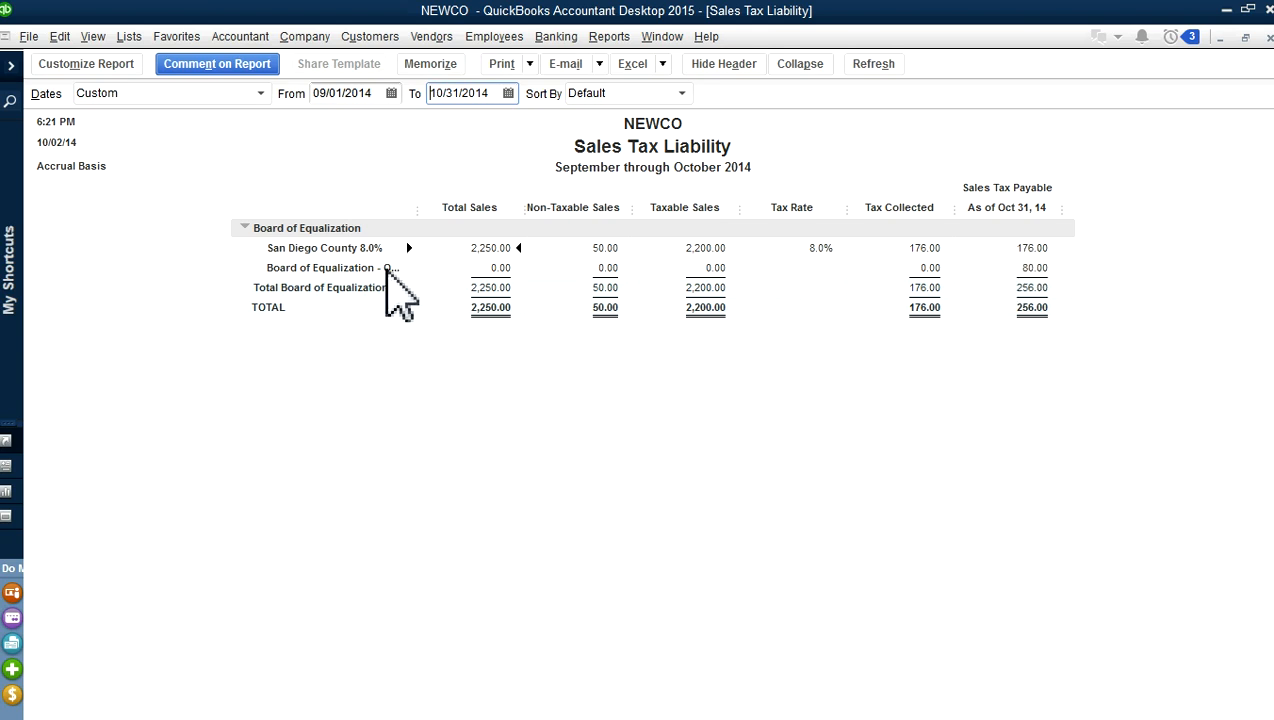
# Widen the agency name column in the liability report, and open Pay Sales Tax showing tax due through 10/31/2014
pyautogui.moveTo(416, 210); pyautogui.dragTo(482, 208)
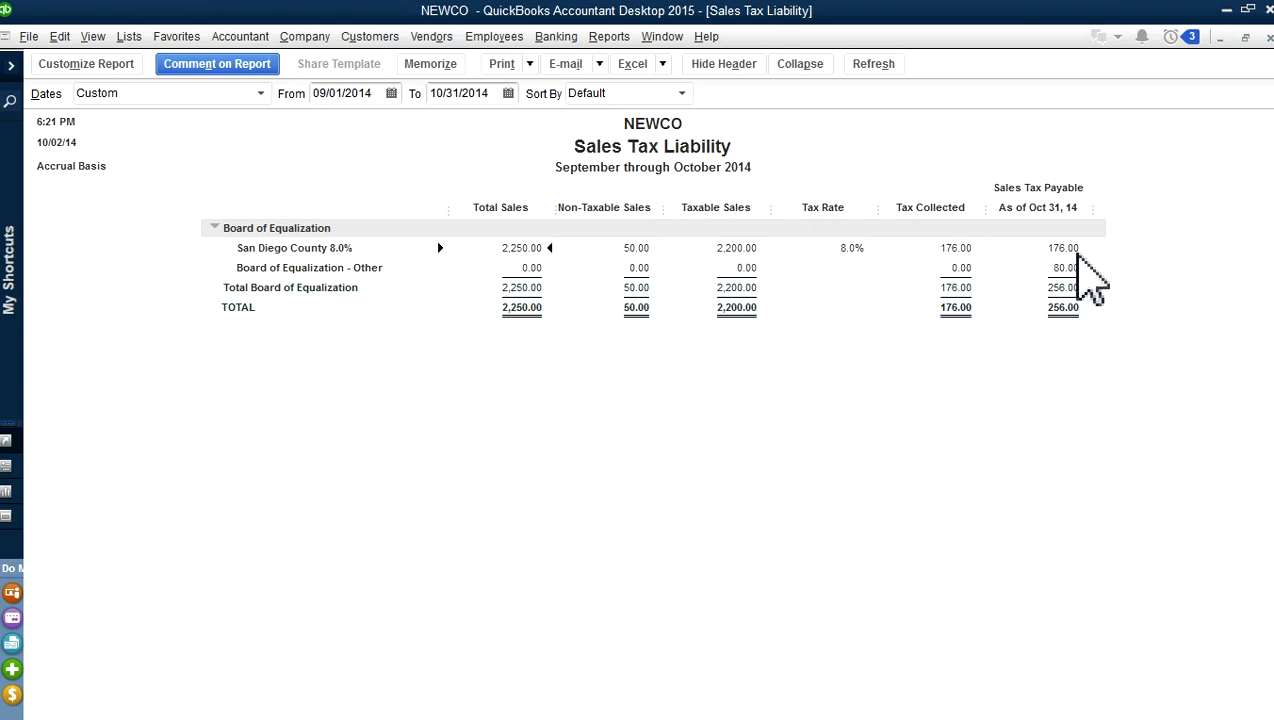
pyautogui.click(431, 37)
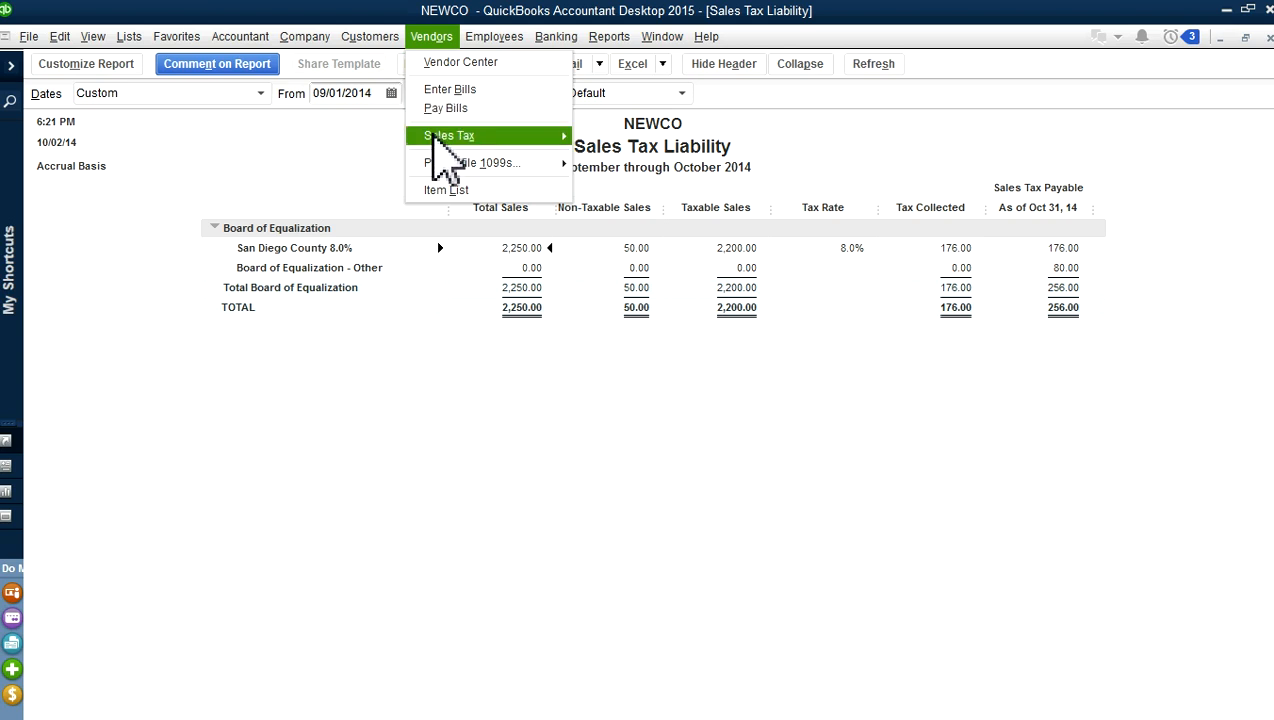
pyautogui.moveTo(437, 135)
pyautogui.click(628, 162)
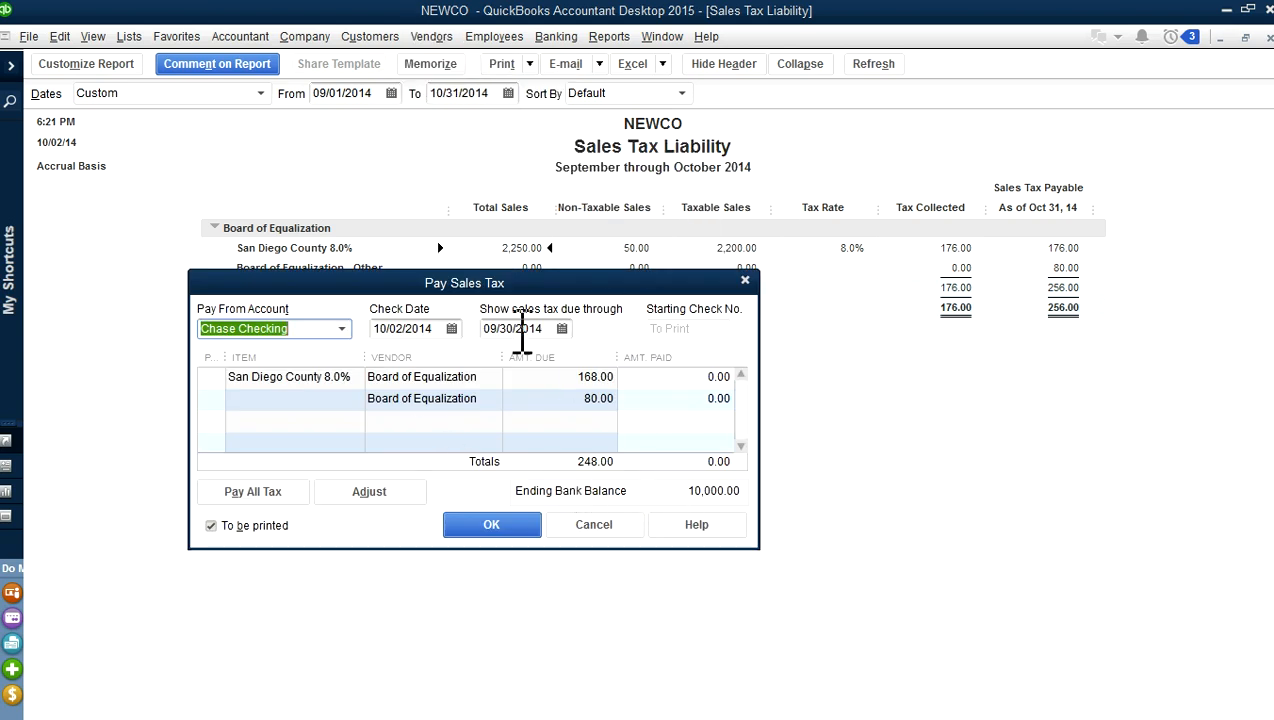
pyautogui.click(562, 329)
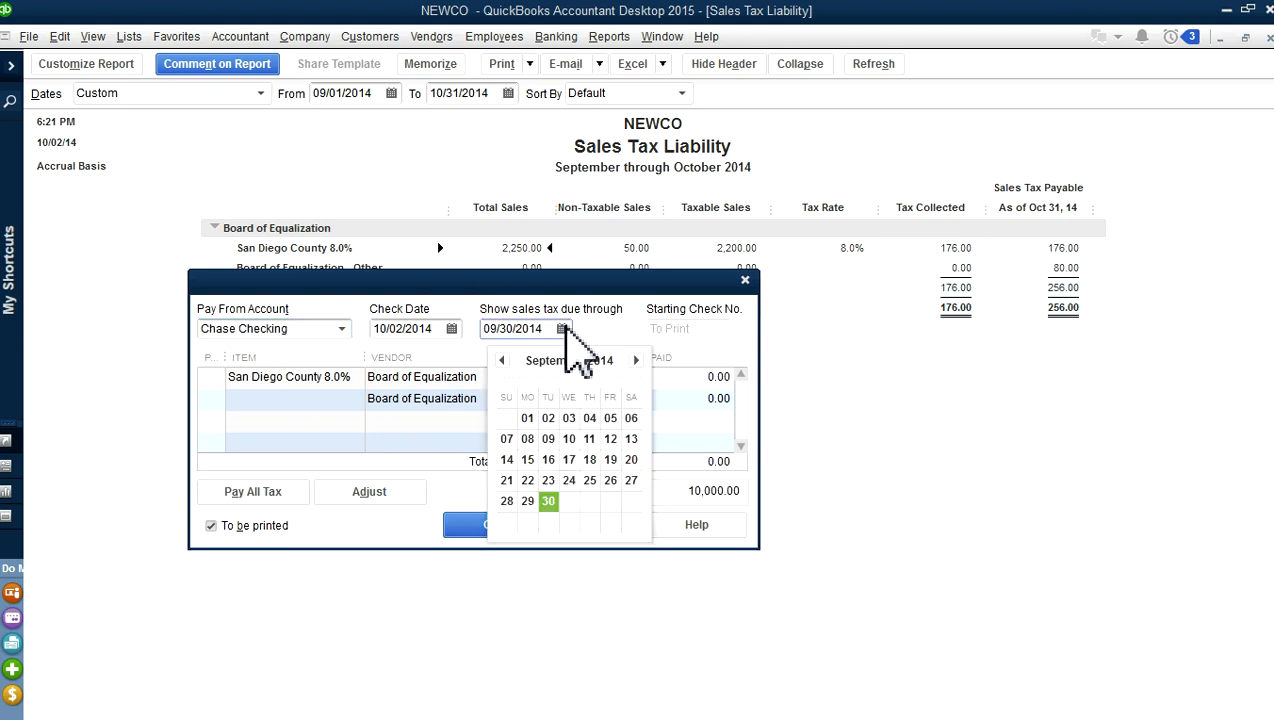
pyautogui.click(635, 360)
pyautogui.click(610, 501)
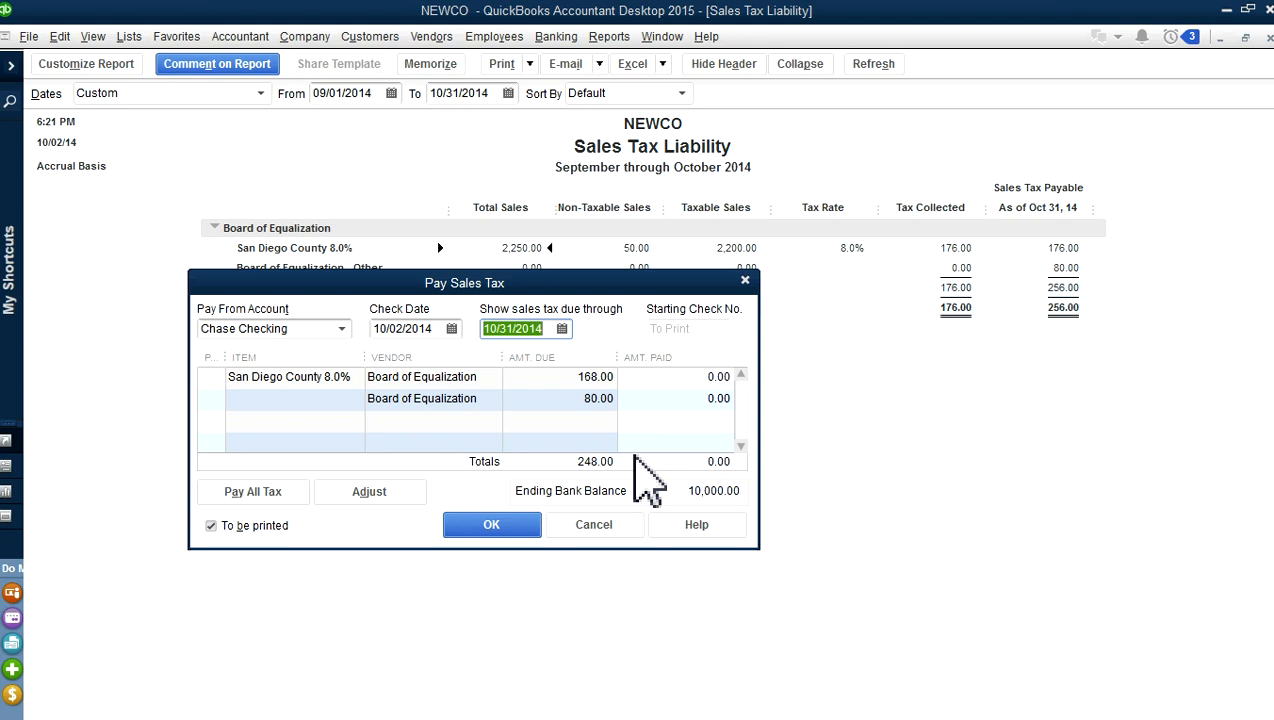
pyautogui.press('Tab')
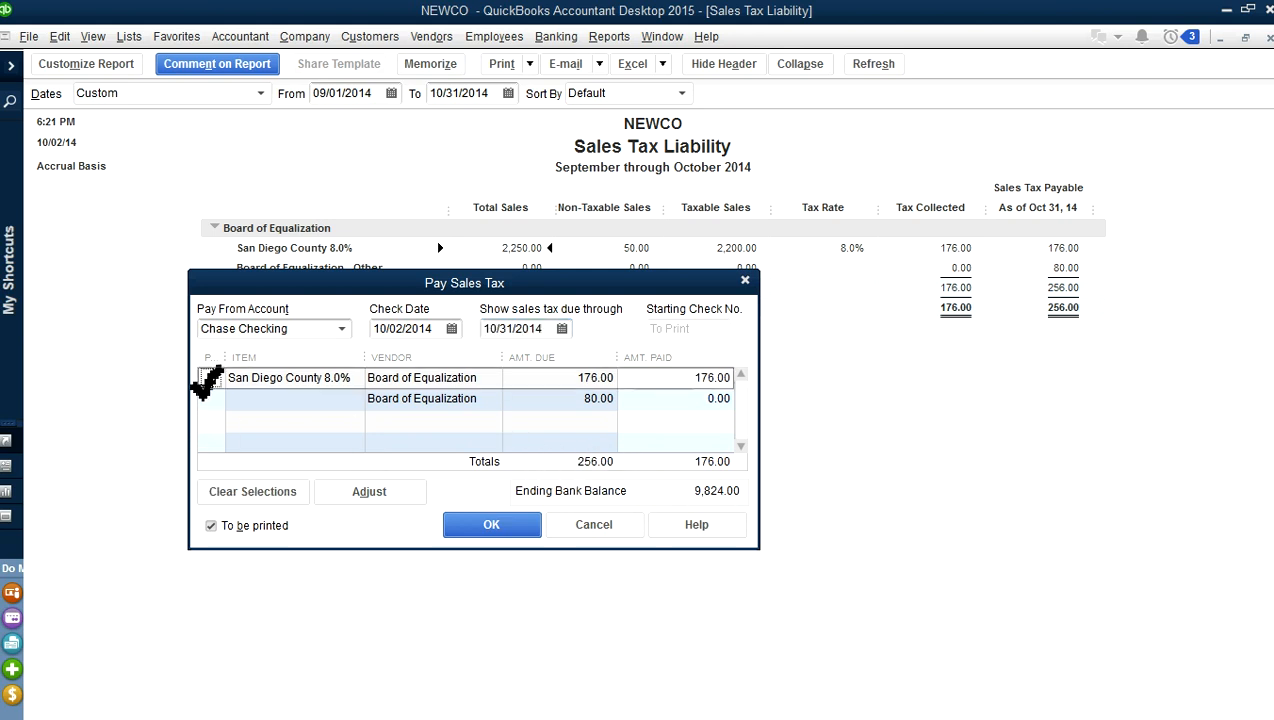
# Pay both Board of Equalization lines, 176.00 and 80.00, from Chase Checking dated 10/02/2014, and refresh the Sales Tax Liability report
pyautogui.click(211, 400)
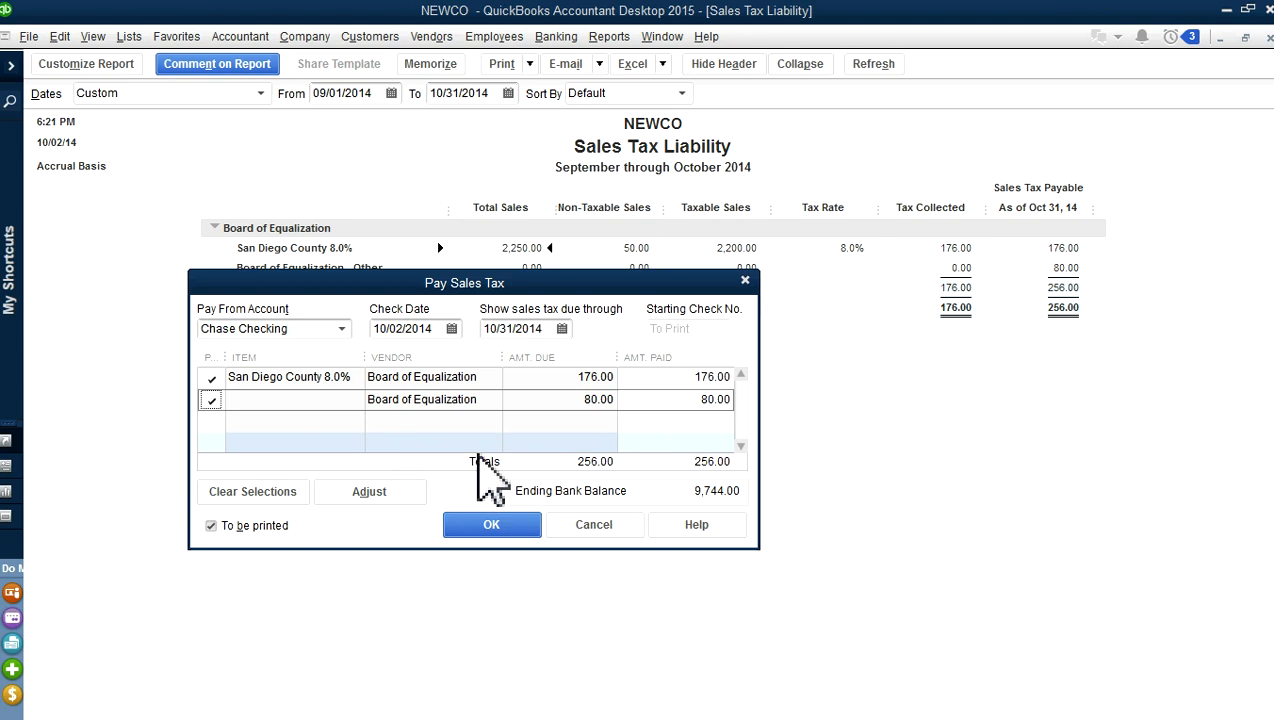
pyautogui.click(486, 528)
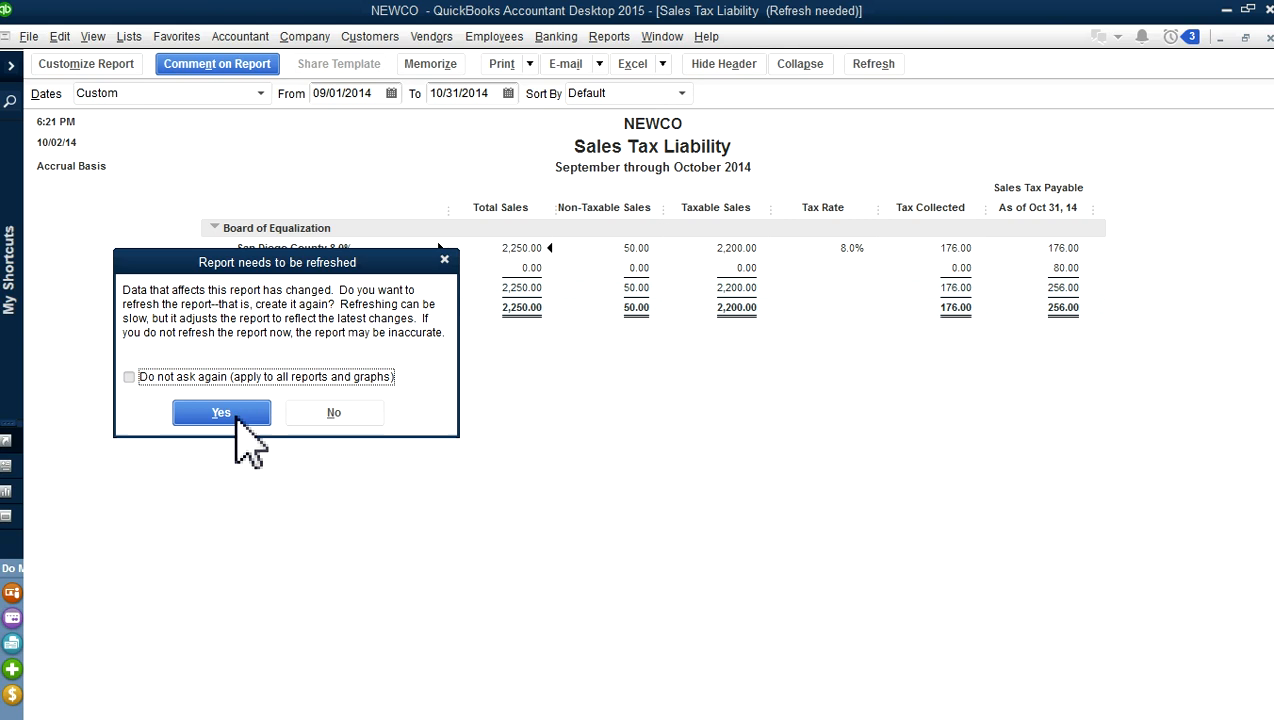
pyautogui.click(221, 412)
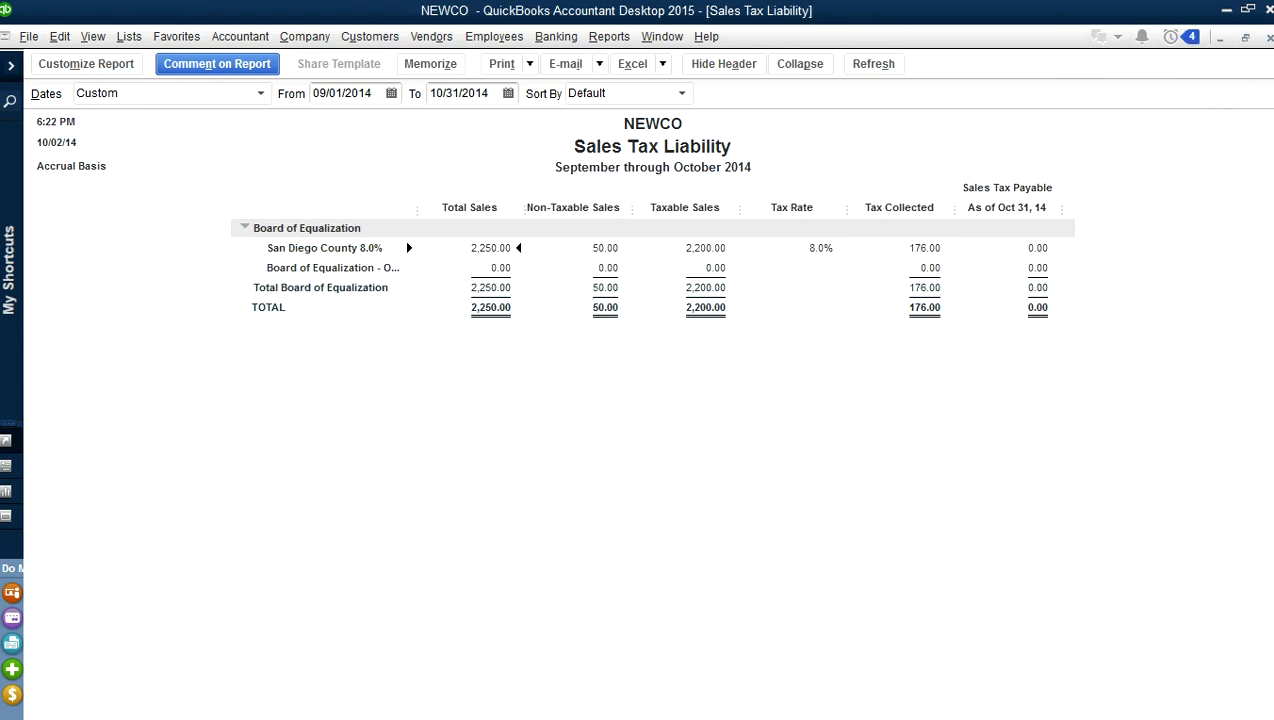
# Close the liability report without memorizing it, and view a fresh Sales Tax Liability report for last month from Manage Sales Tax
pyautogui.click(1268, 37)
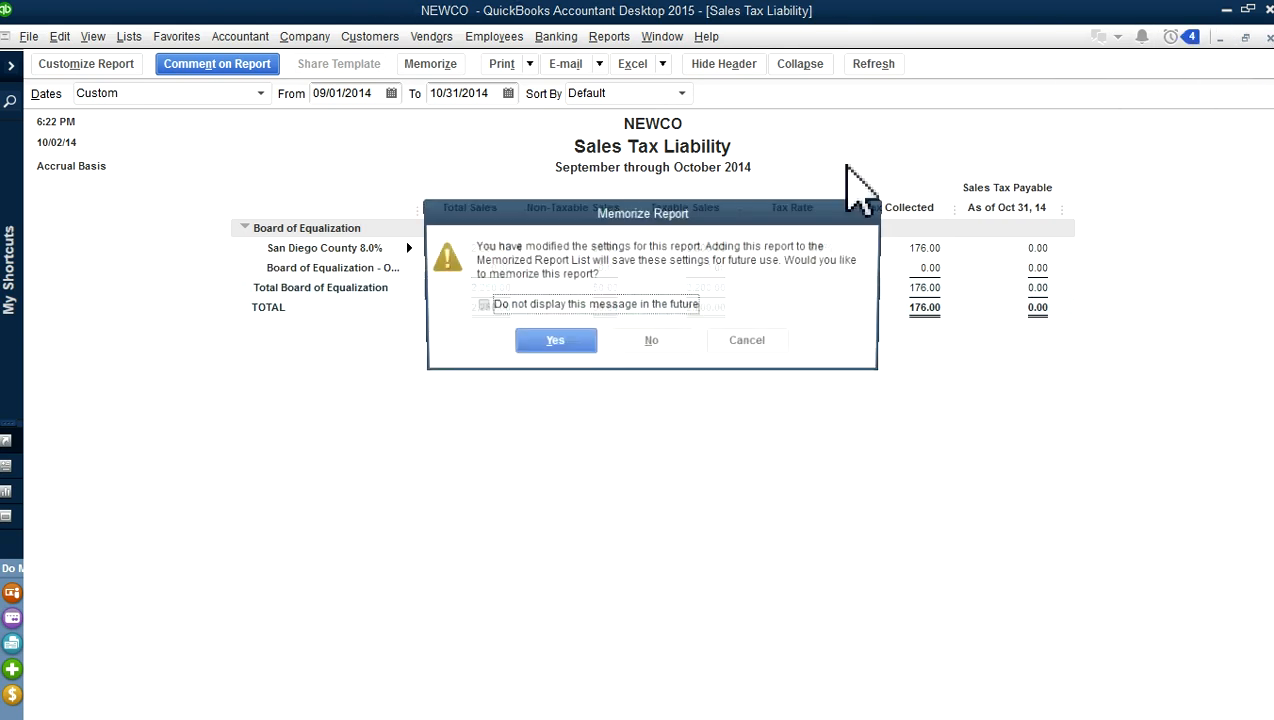
pyautogui.click(657, 346)
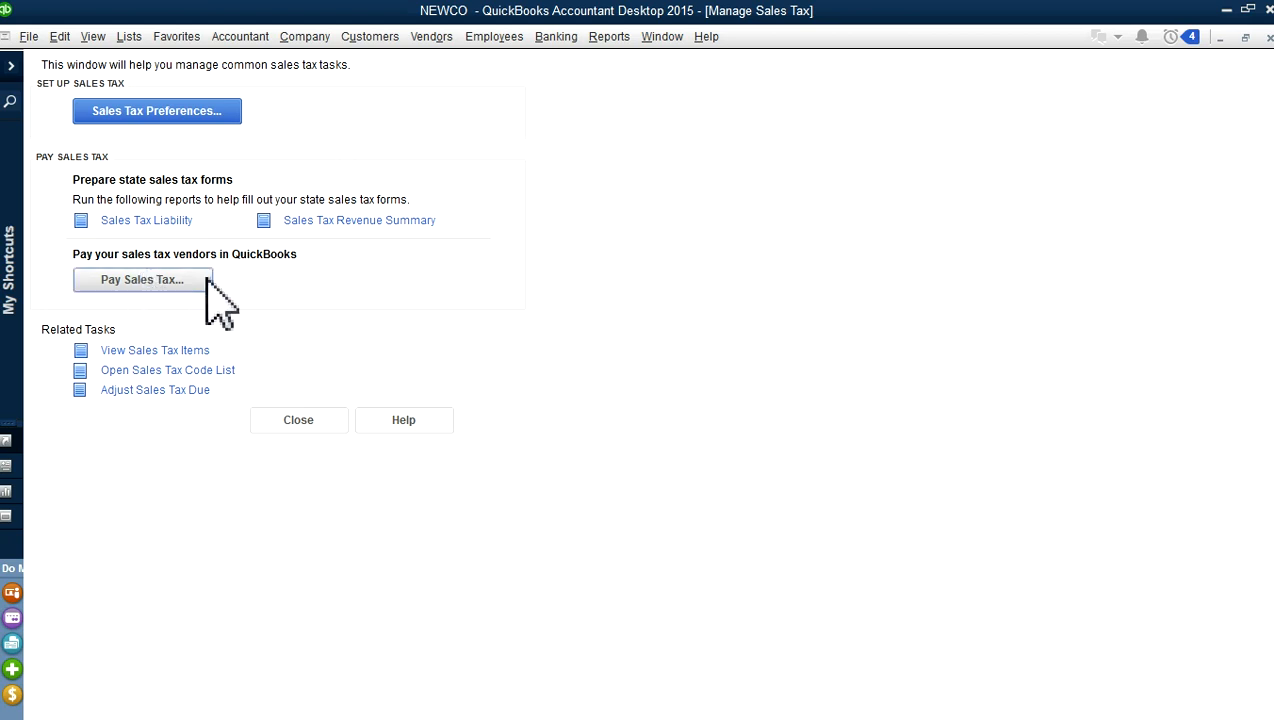
pyautogui.click(165, 220)
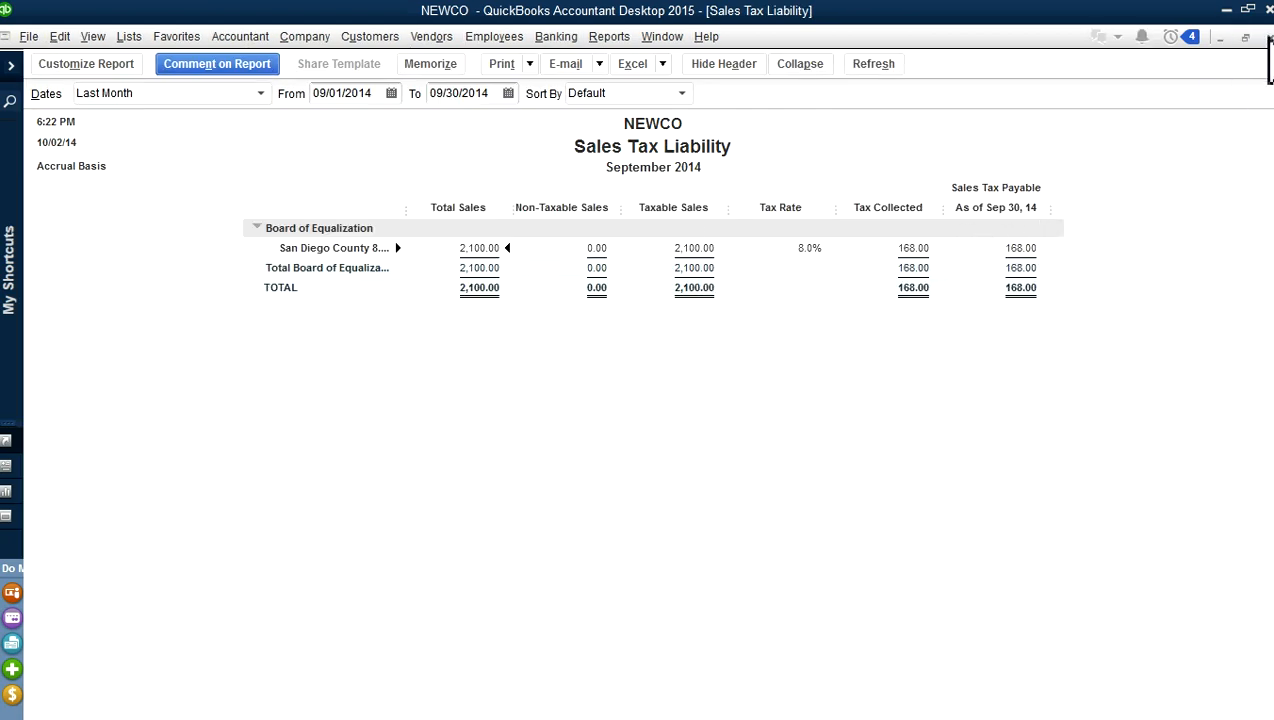
pyautogui.click(1268, 38)
# Switch to the open Balance Sheet as of 10/31/2014 and refresh it
pyautogui.click(659, 38)
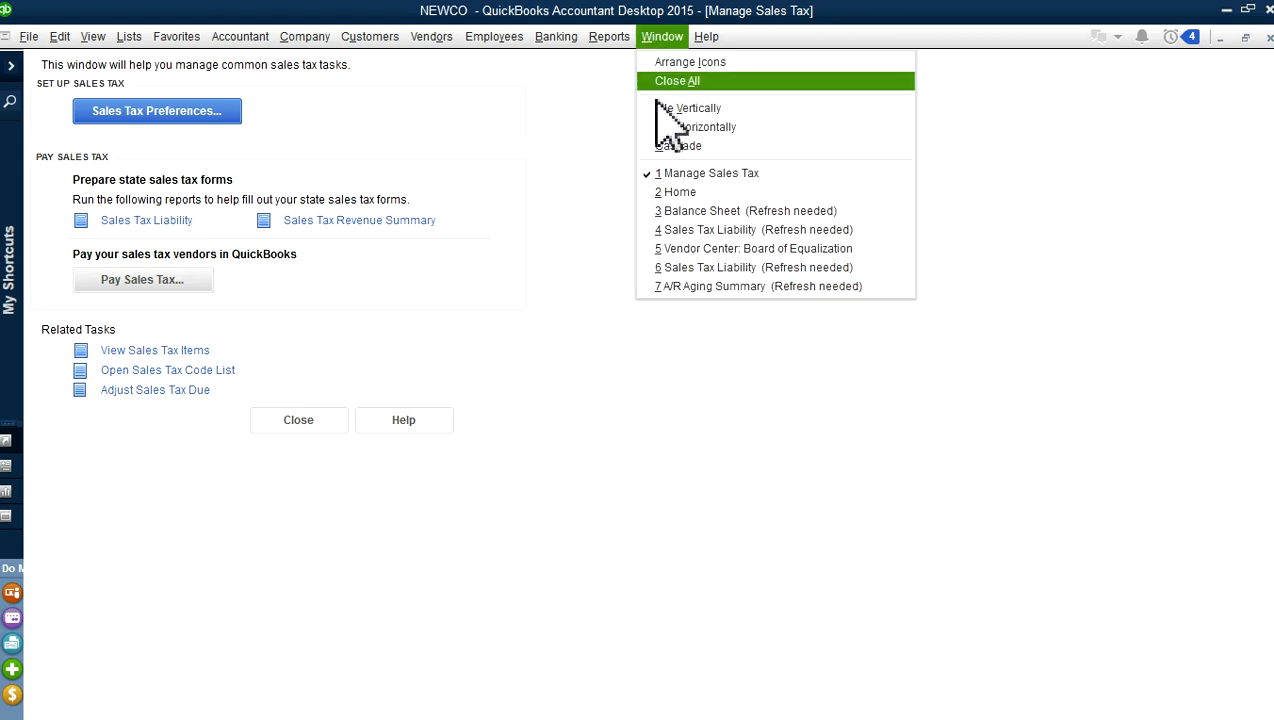
pyautogui.click(748, 210)
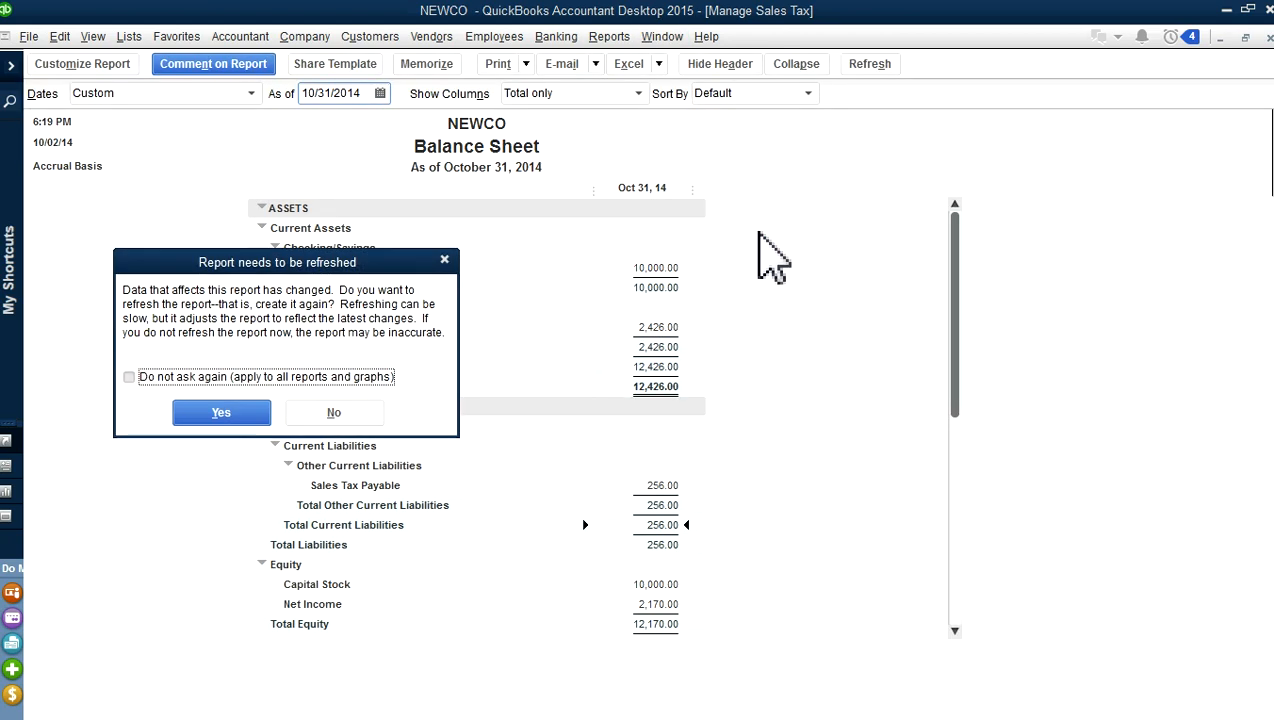
pyautogui.click(218, 414)
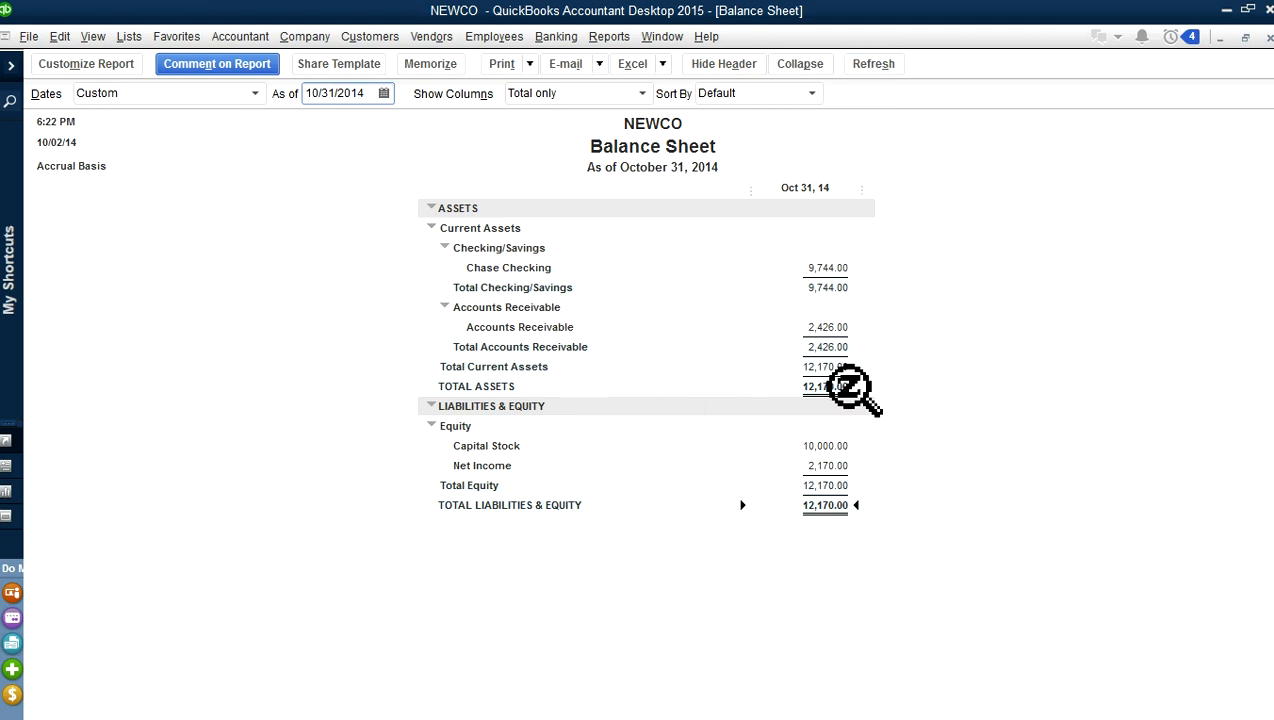
# Try to trace the Chase Checking balance to its transactions dated 10/31/2014, and close the transaction report
pyautogui.doubleClick(826, 272)
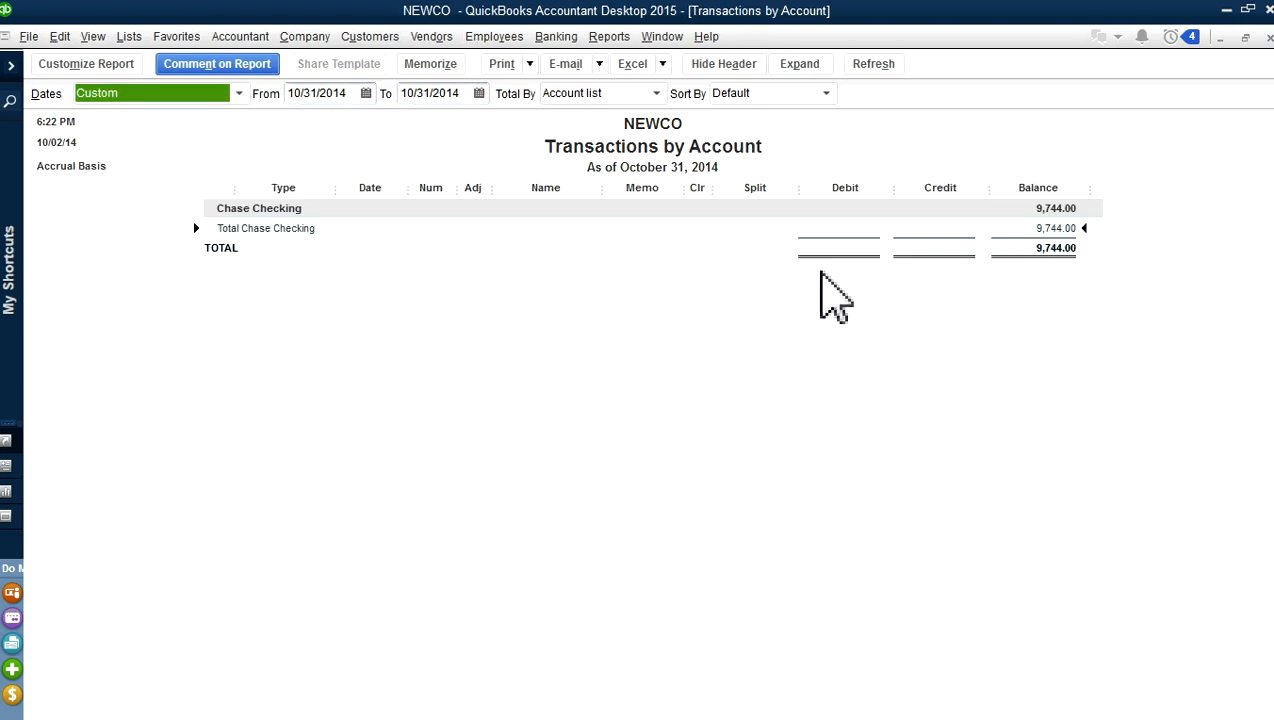
pyautogui.doubleClick(1050, 228)
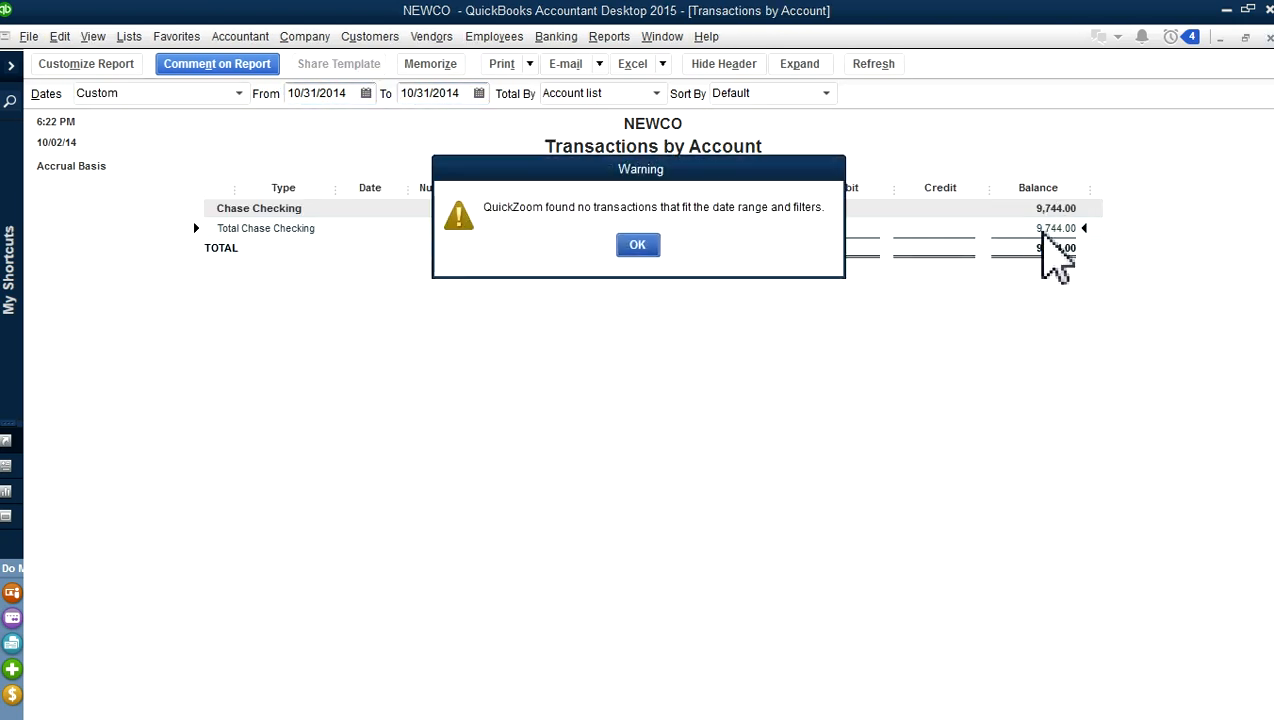
pyautogui.click(638, 246)
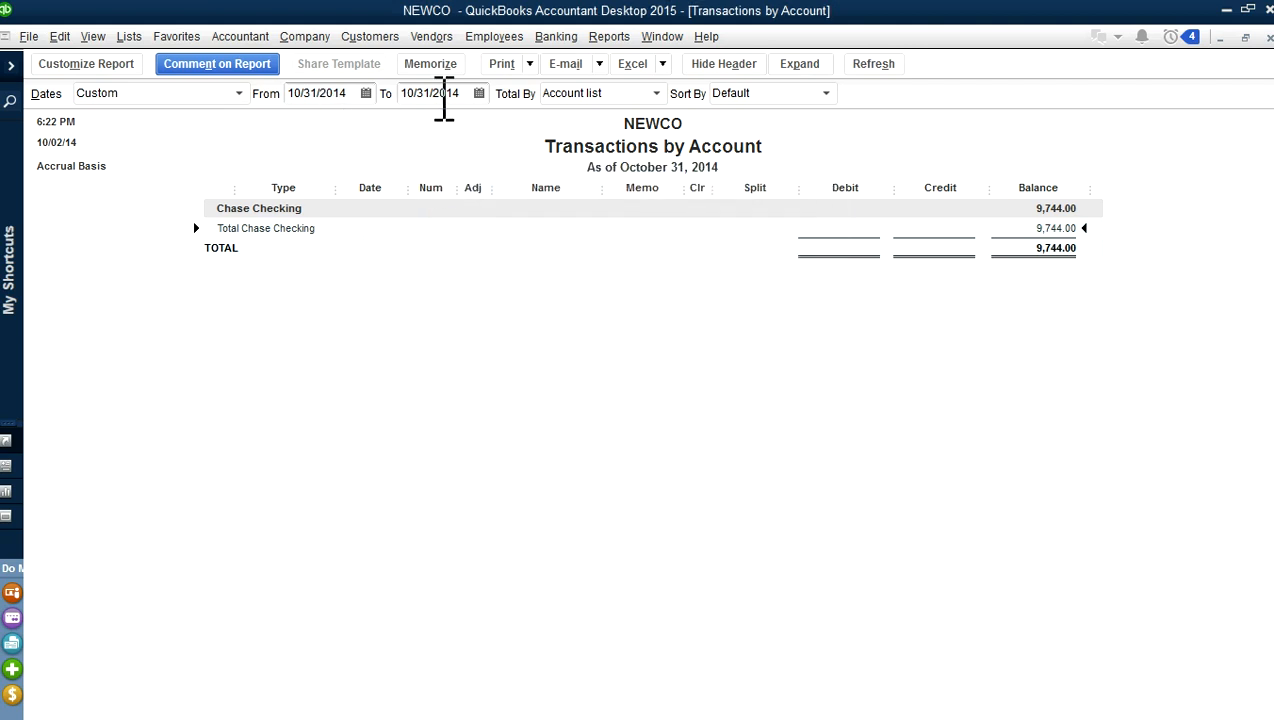
pyautogui.doubleClick(250, 232)
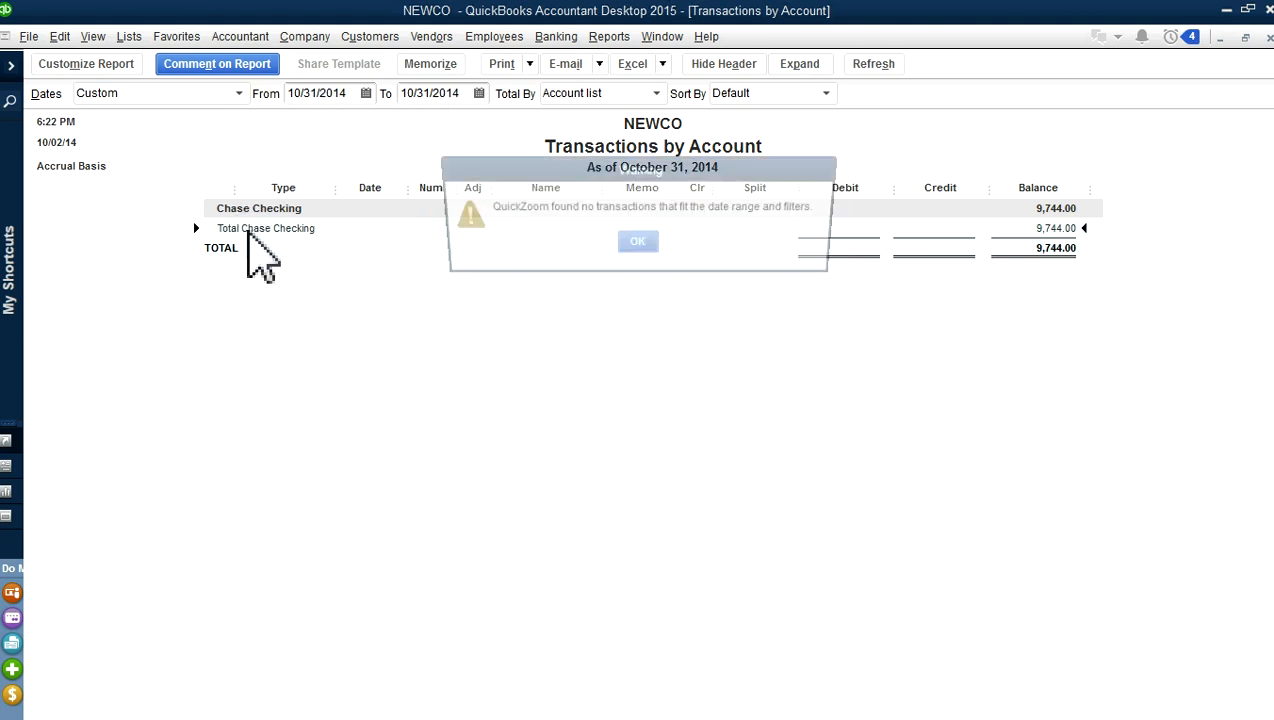
pyautogui.click(639, 248)
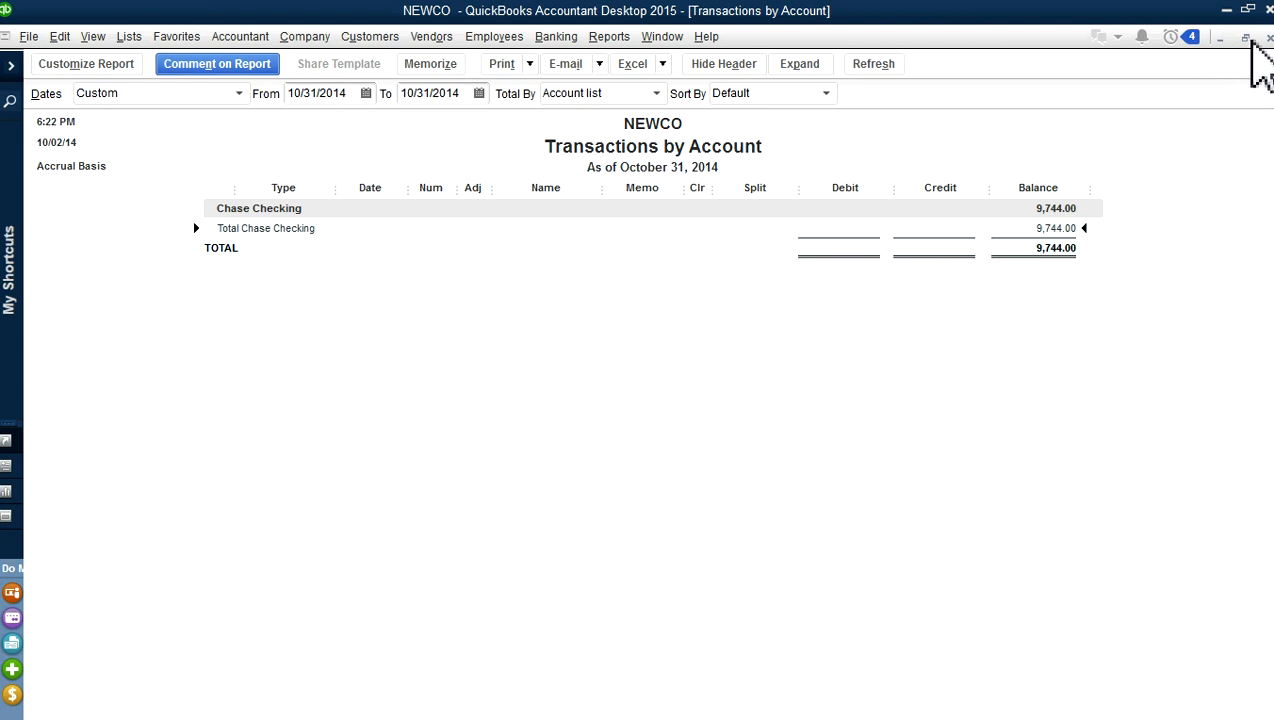
pyautogui.click(1268, 38)
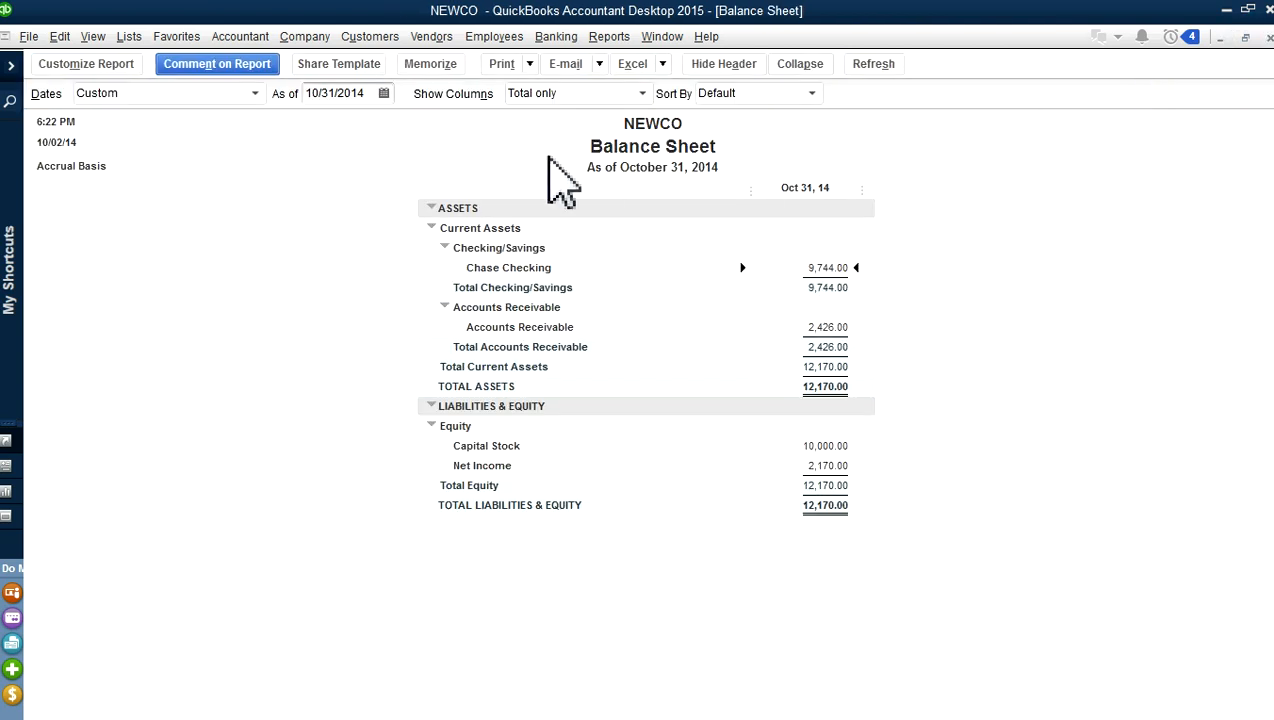
# Review the Chase Checking transactions for all dates with a wider Name column, and close the report without memorizing it
pyautogui.doubleClick(822, 268)
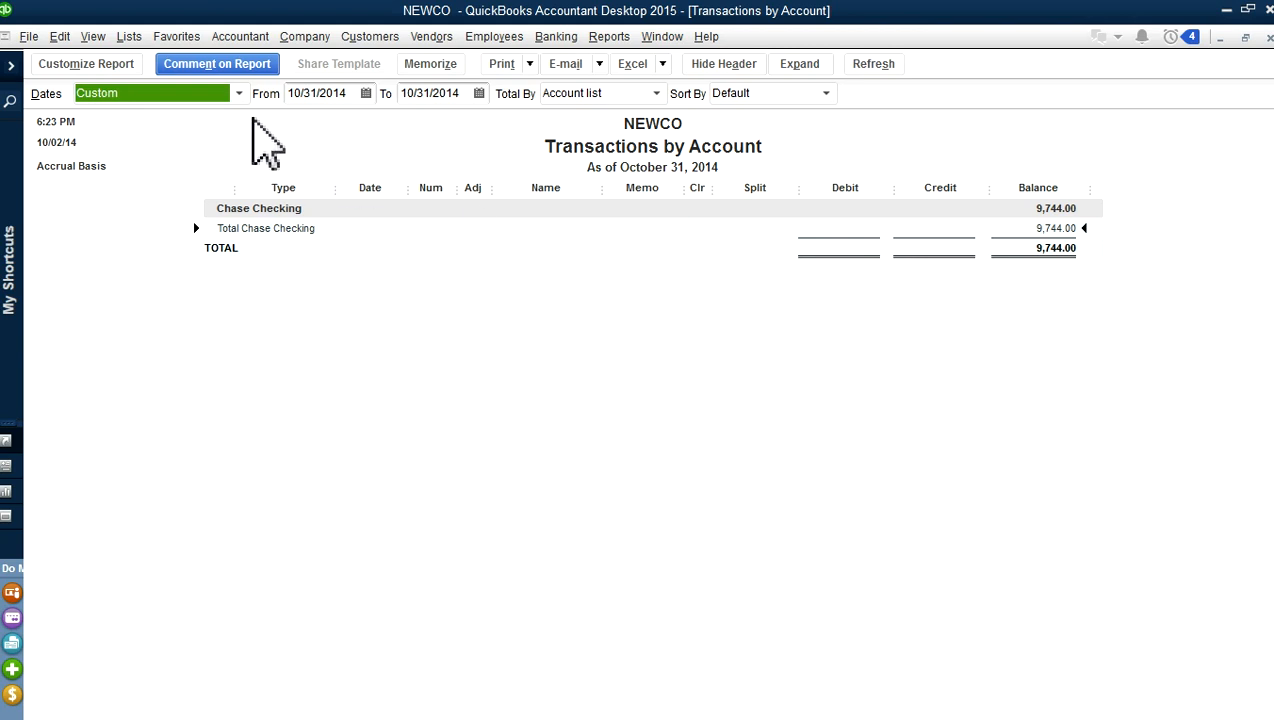
pyautogui.click(238, 94)
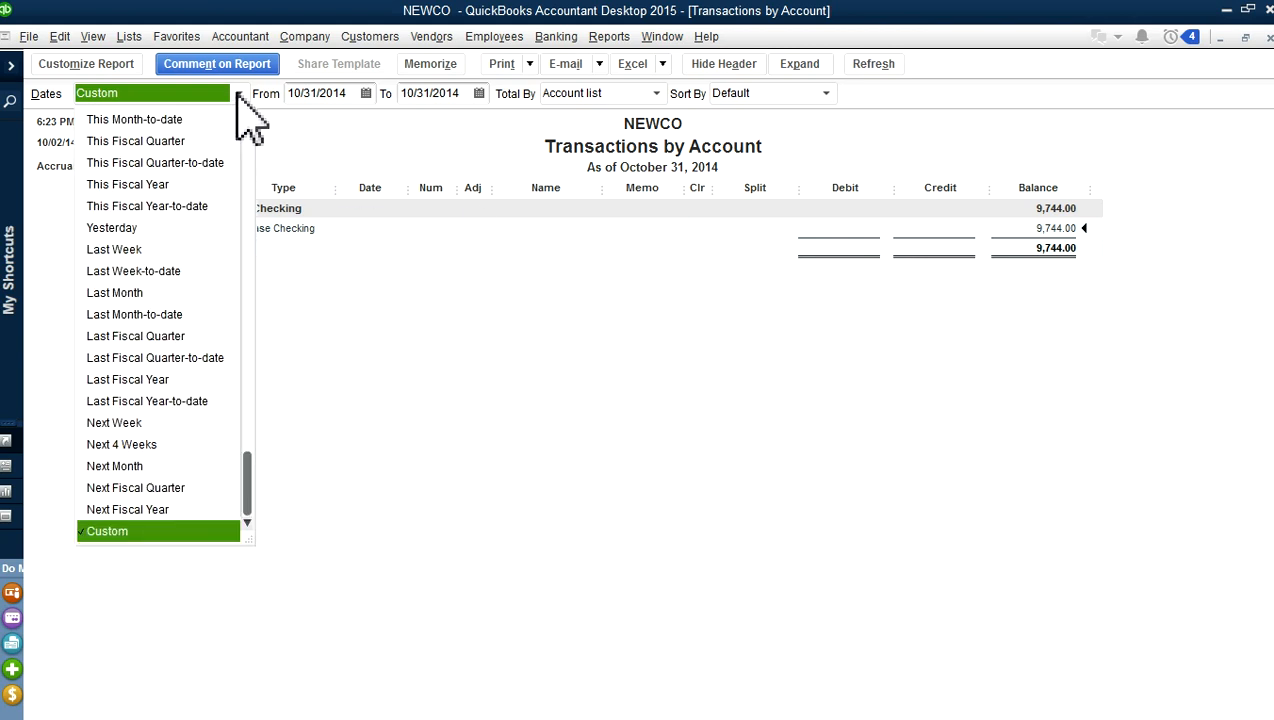
pyautogui.moveTo(248, 480); pyautogui.dragTo(247, 119)
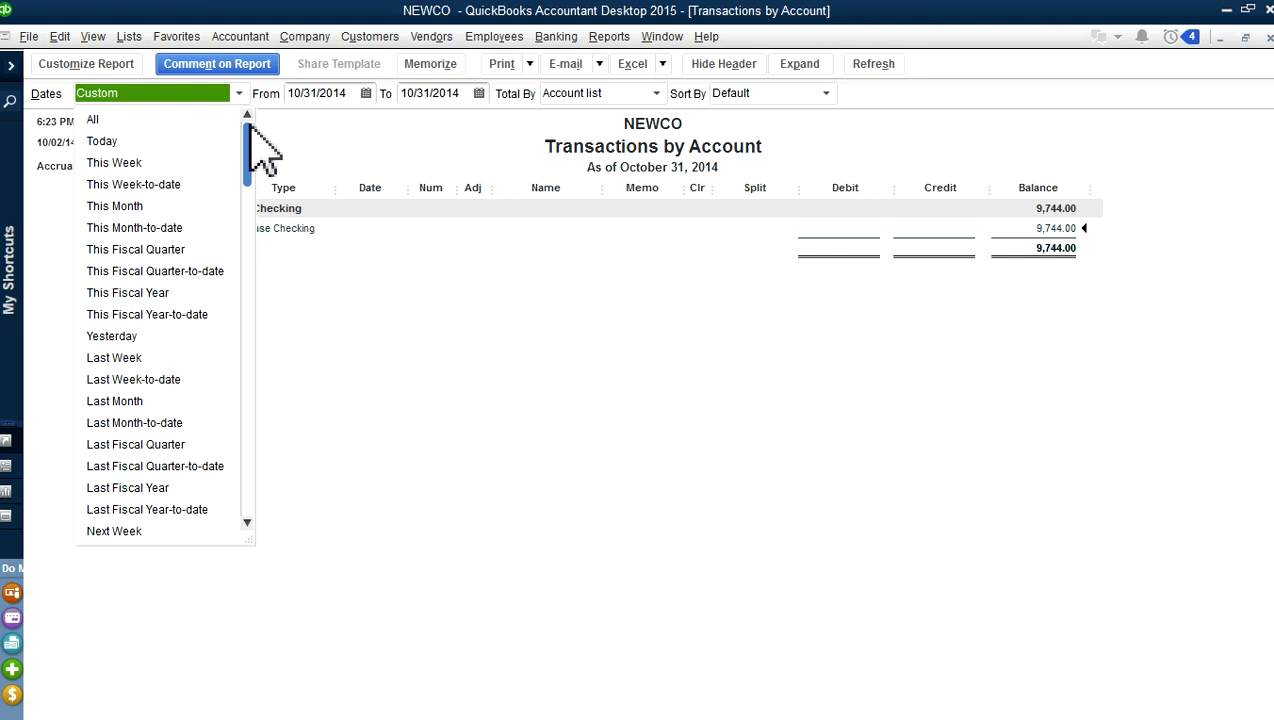
pyautogui.click(127, 119)
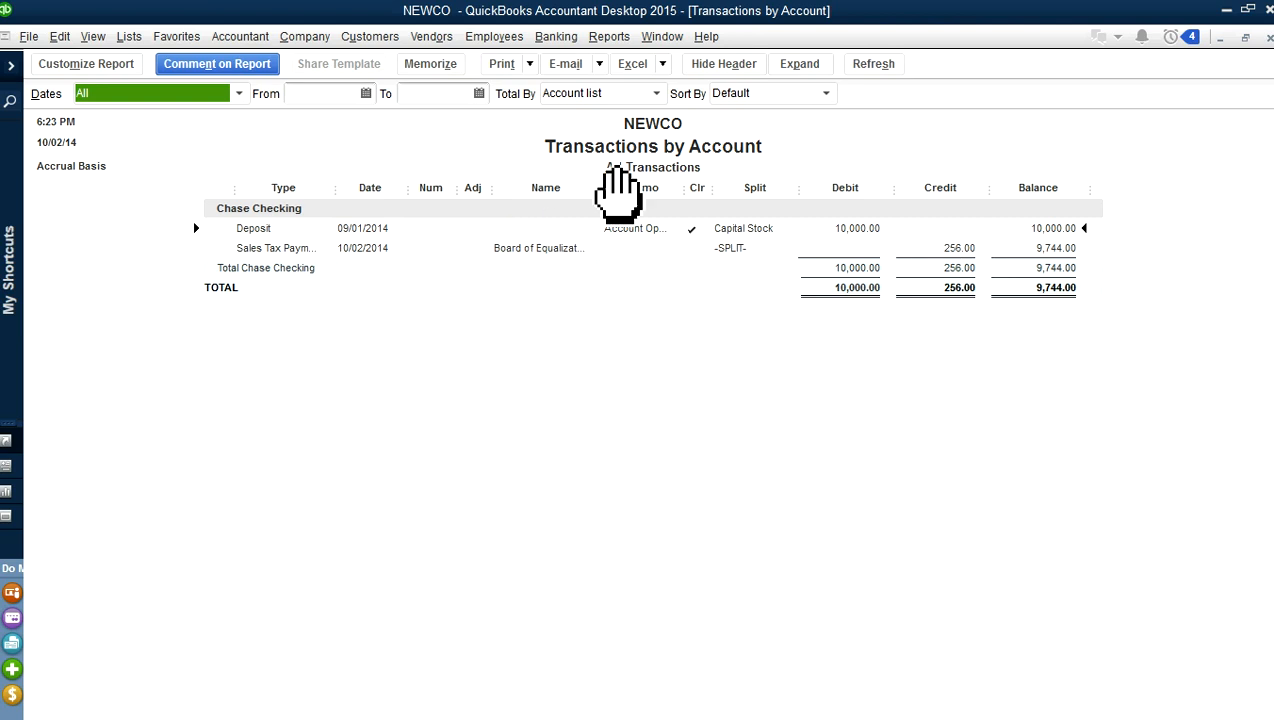
pyautogui.moveTo(606, 193); pyautogui.dragTo(628, 193)
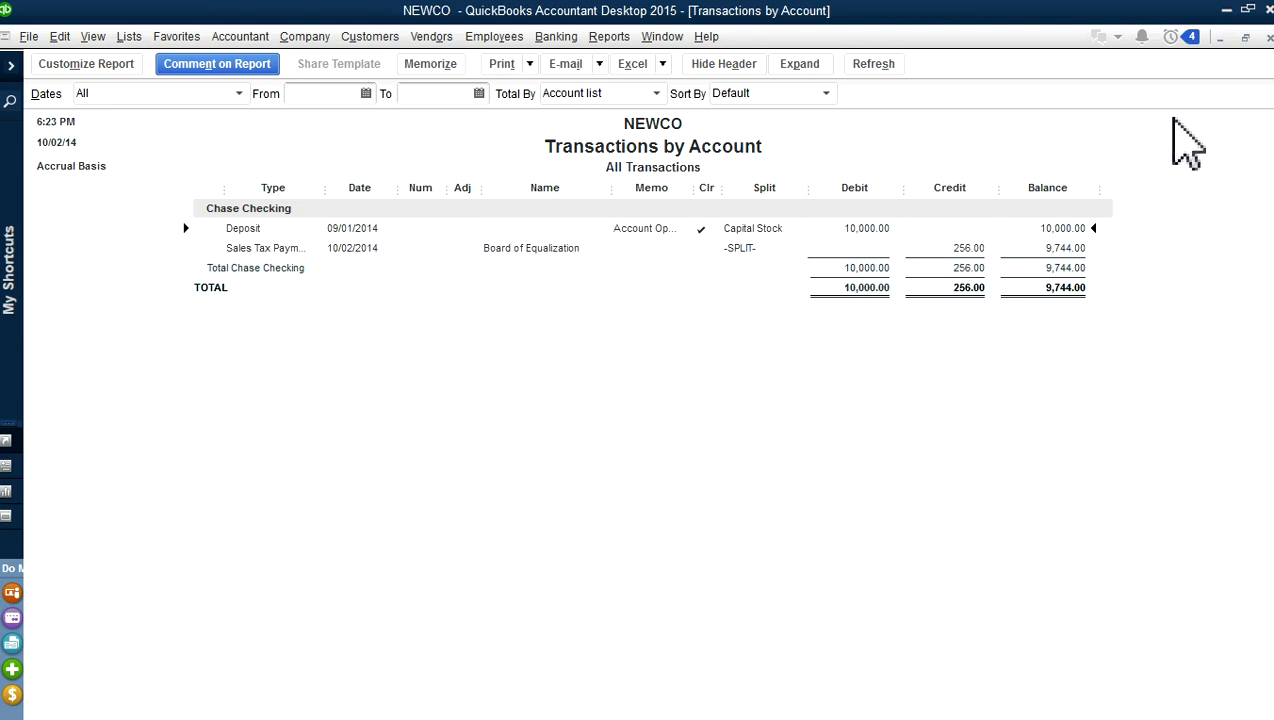
pyautogui.click(1270, 37)
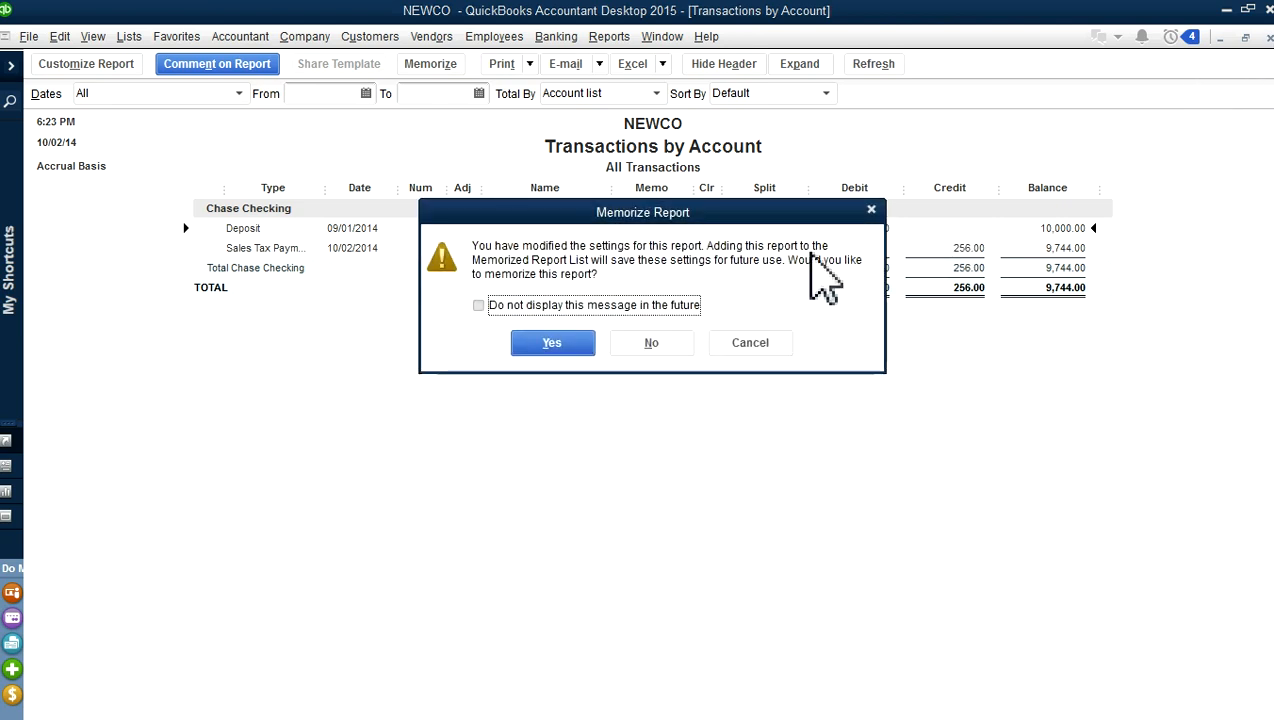
pyautogui.click(660, 342)
pyautogui.click(682, 342)
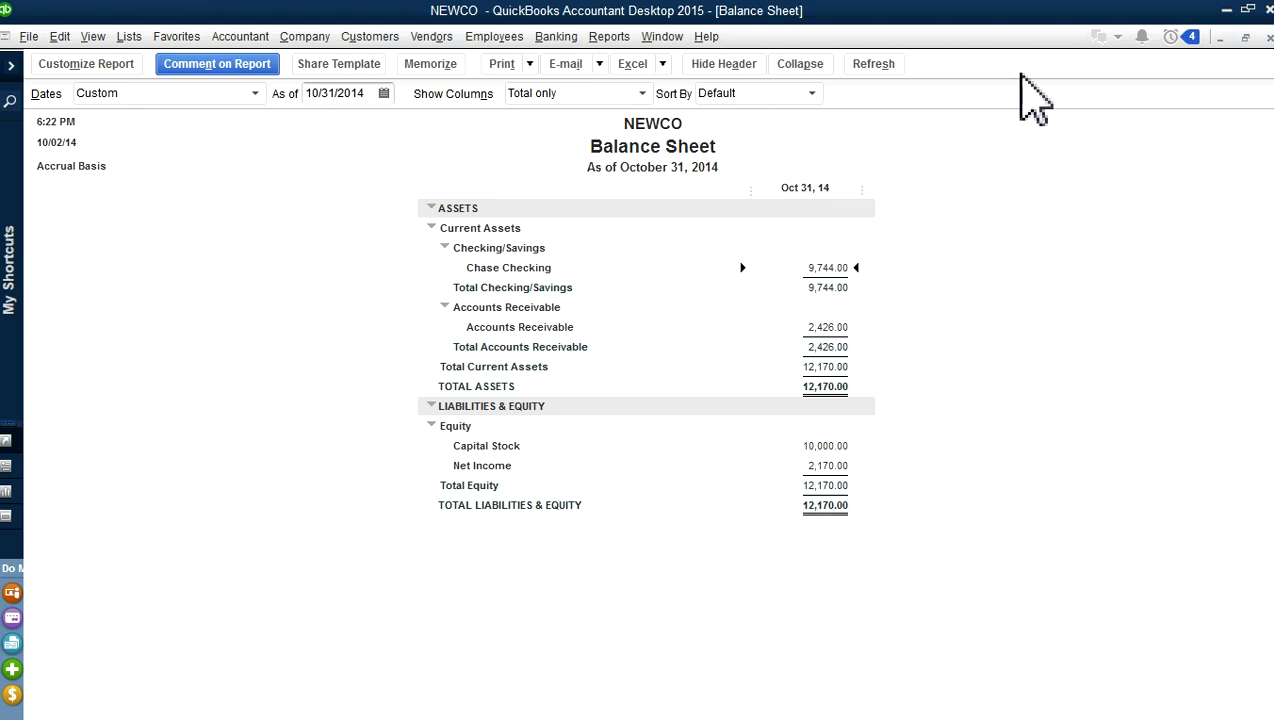
# Return to Manage Sales Tax from the Home page and review the Sales Tax Code List and Sales Tax Item Listing
pyautogui.click(310, 40)
pyautogui.click(322, 62)
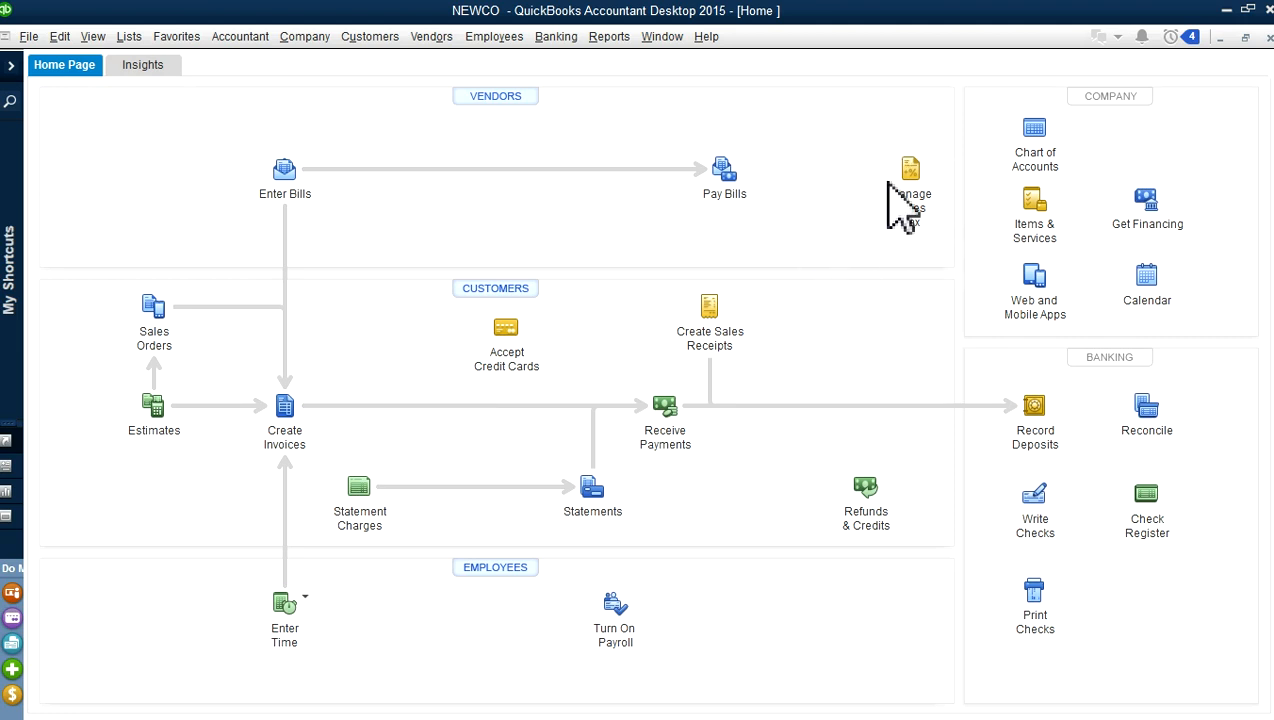
pyautogui.click(905, 208)
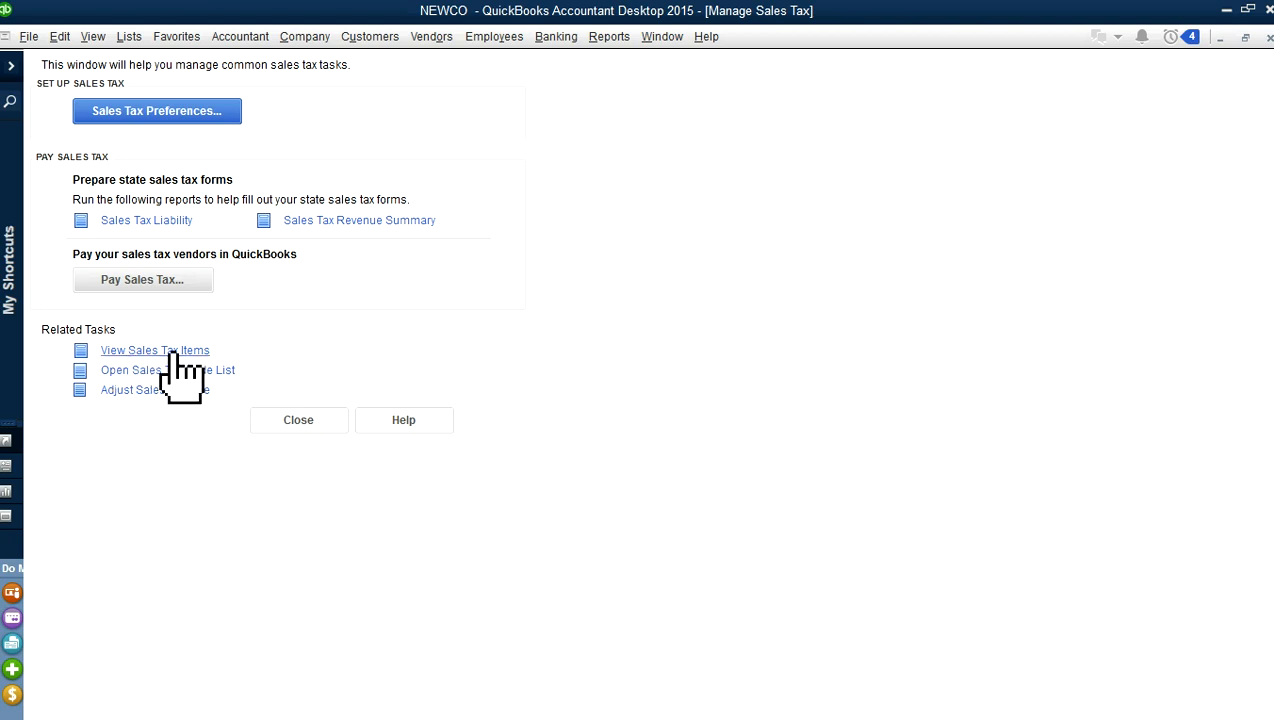
pyautogui.click(226, 398)
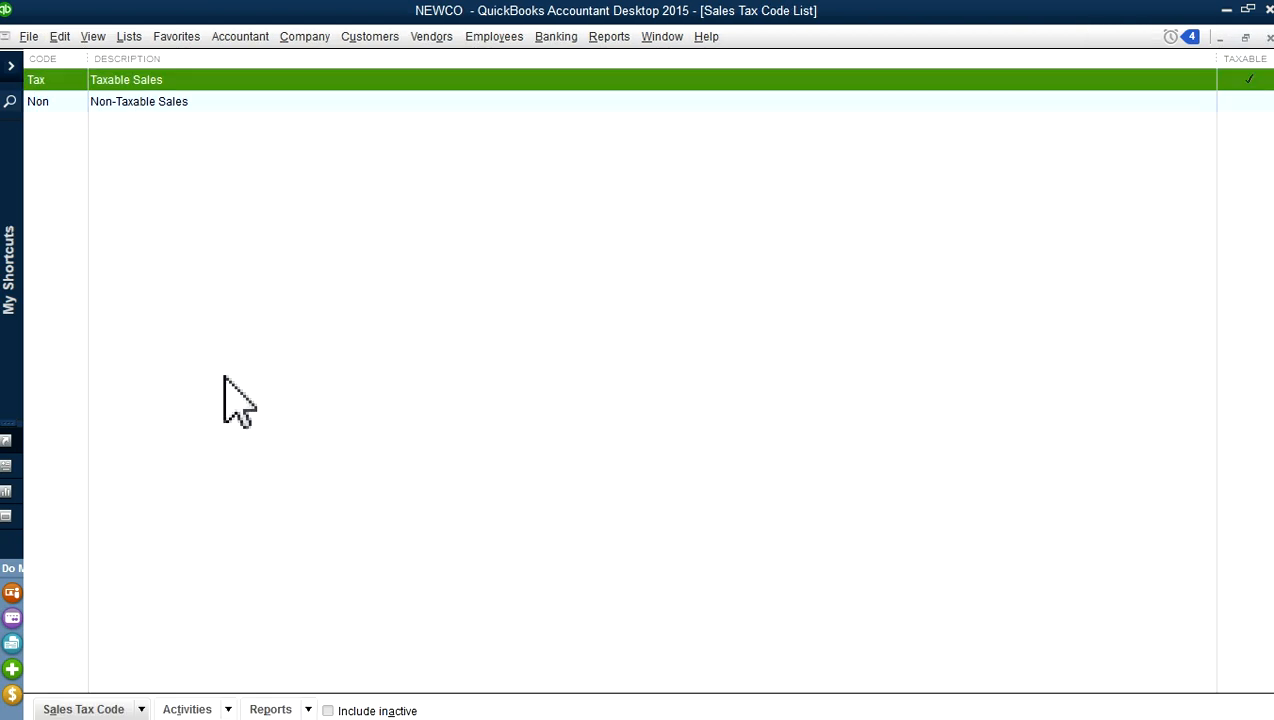
pyautogui.click(1269, 40)
pyautogui.click(157, 351)
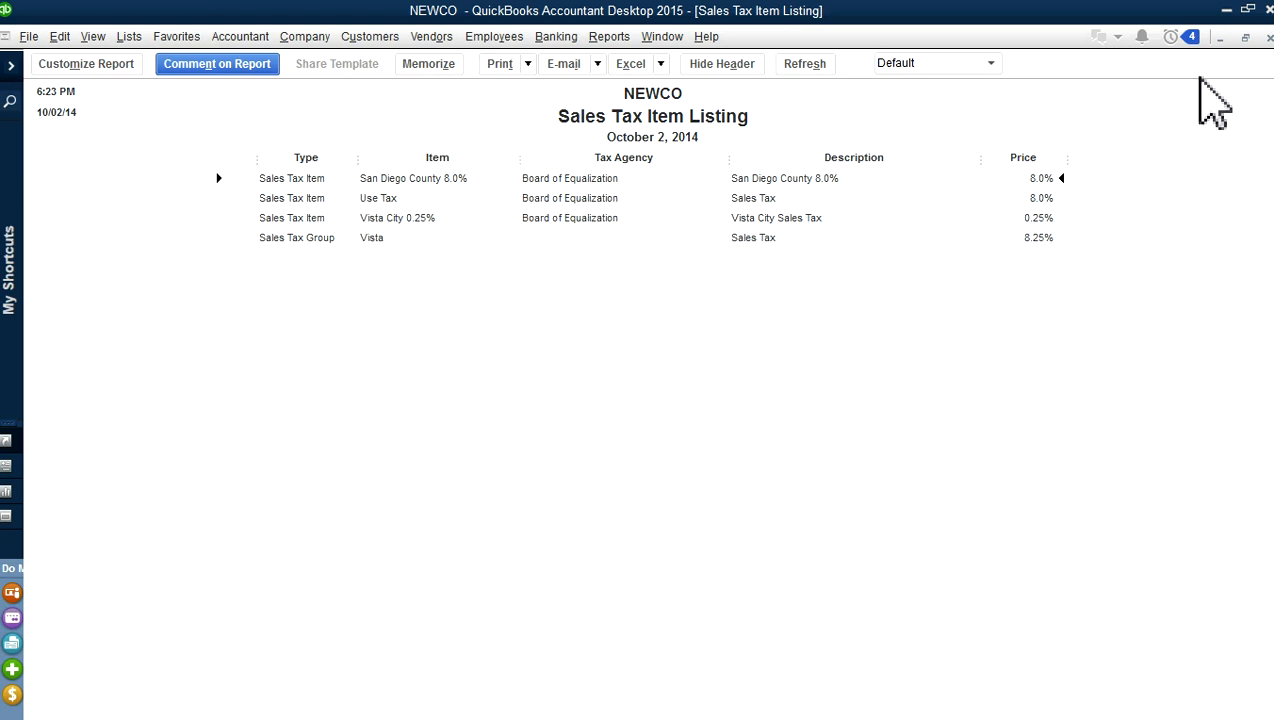
pyautogui.click(1269, 38)
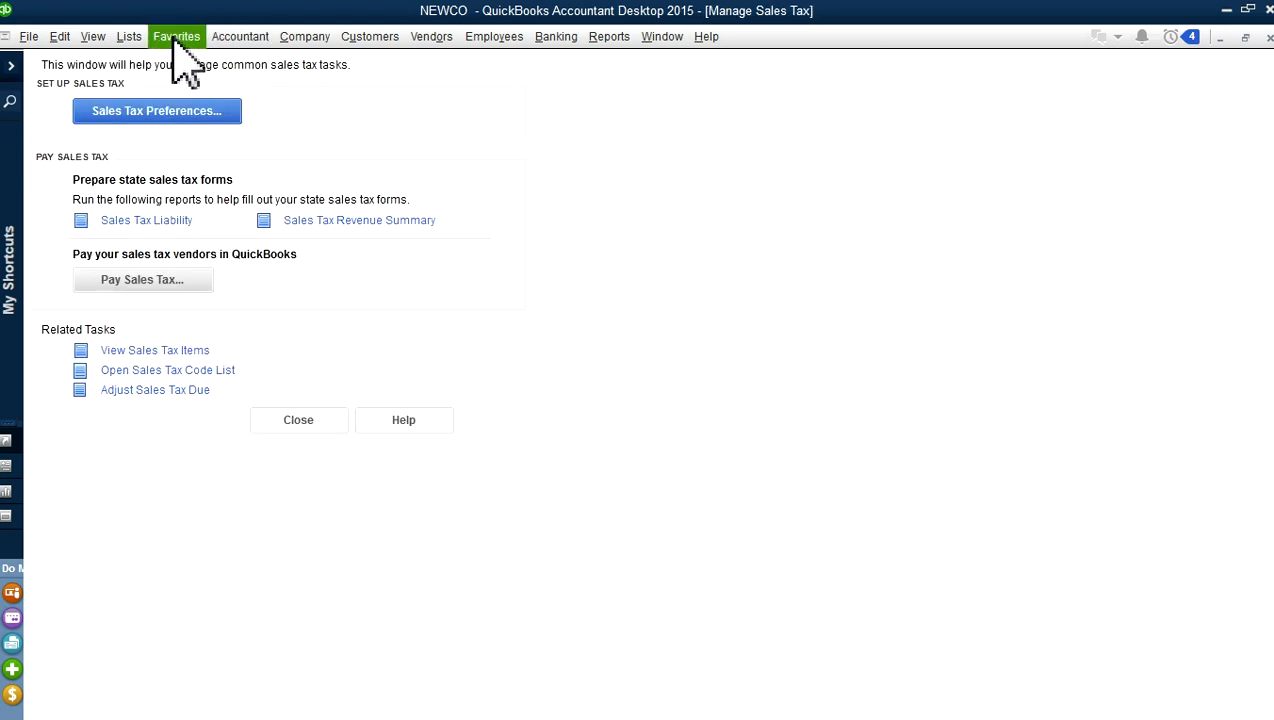
pyautogui.click(131, 38)
pyautogui.click(150, 80)
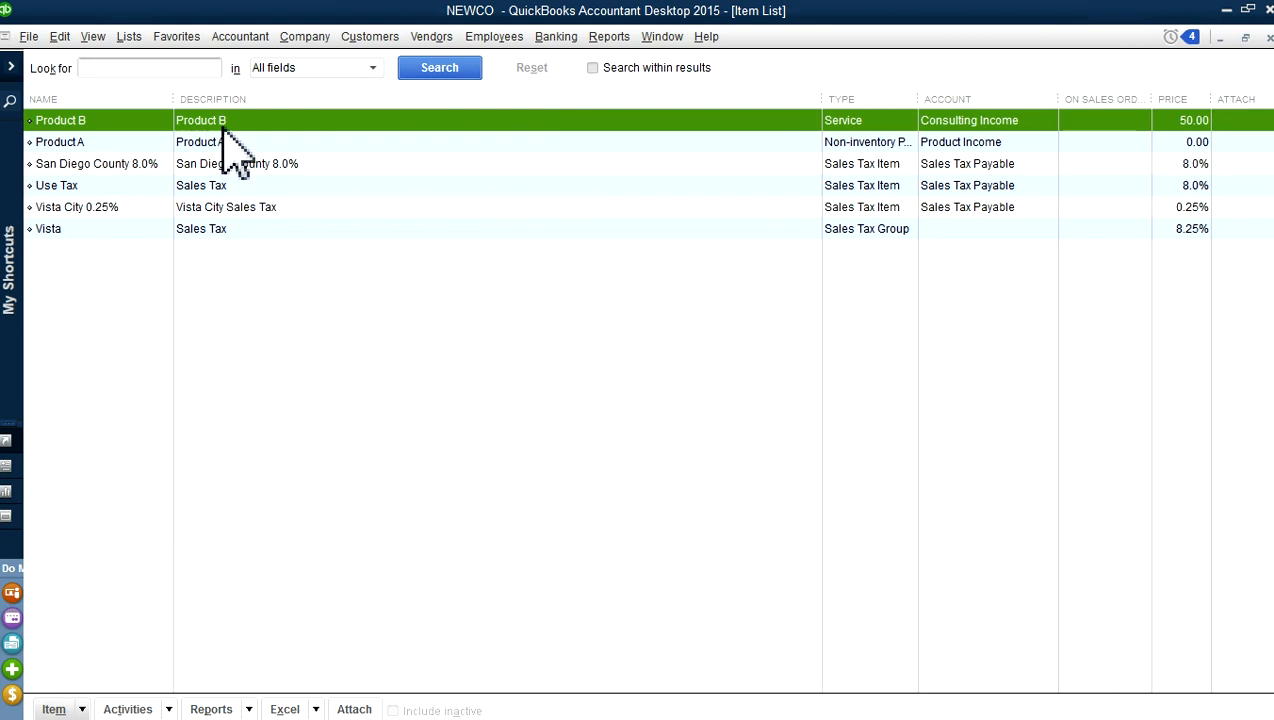
pyautogui.rightClick(440, 252)
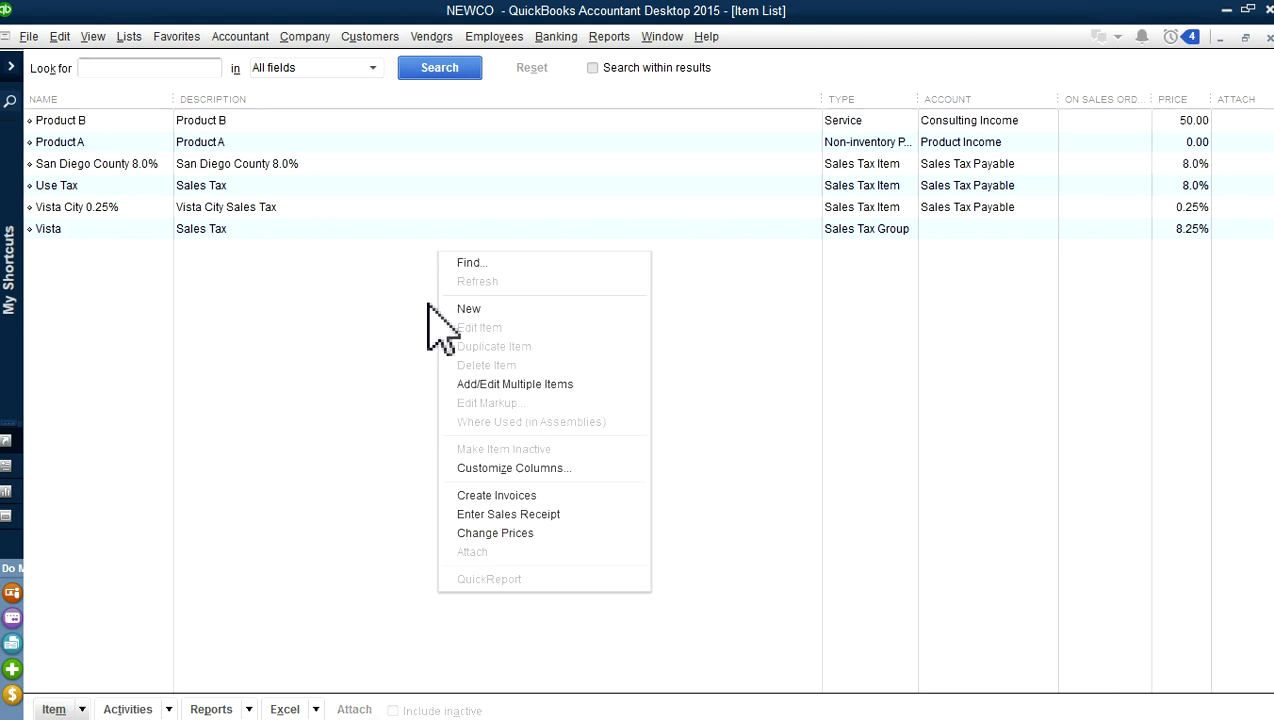
pyautogui.click(555, 310)
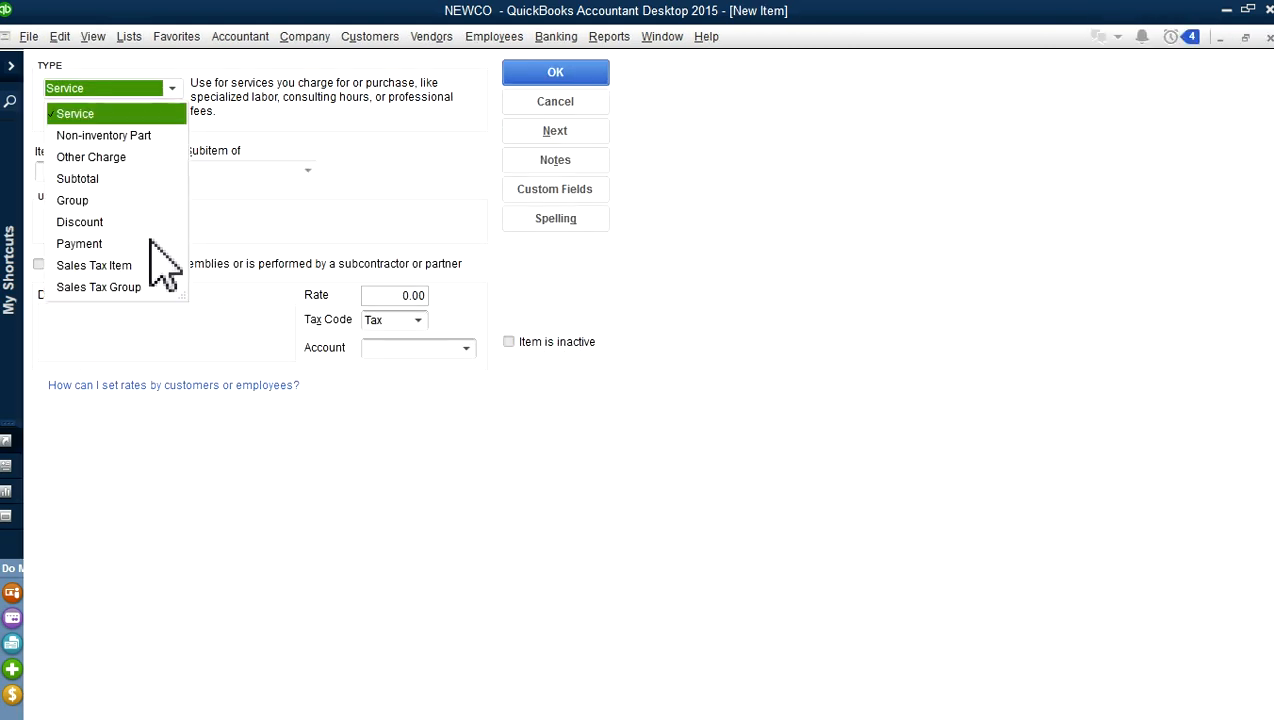
pyautogui.click(74, 267)
pyautogui.click(73, 267)
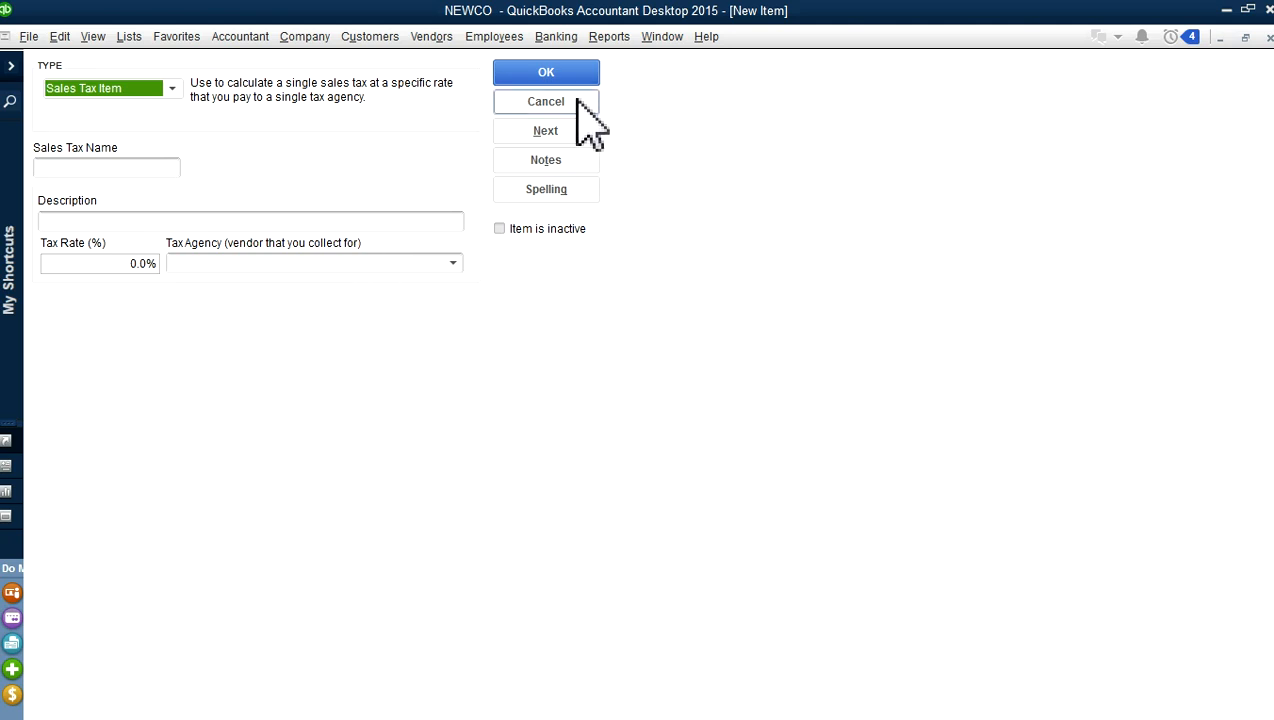
pyautogui.click(357, 265)
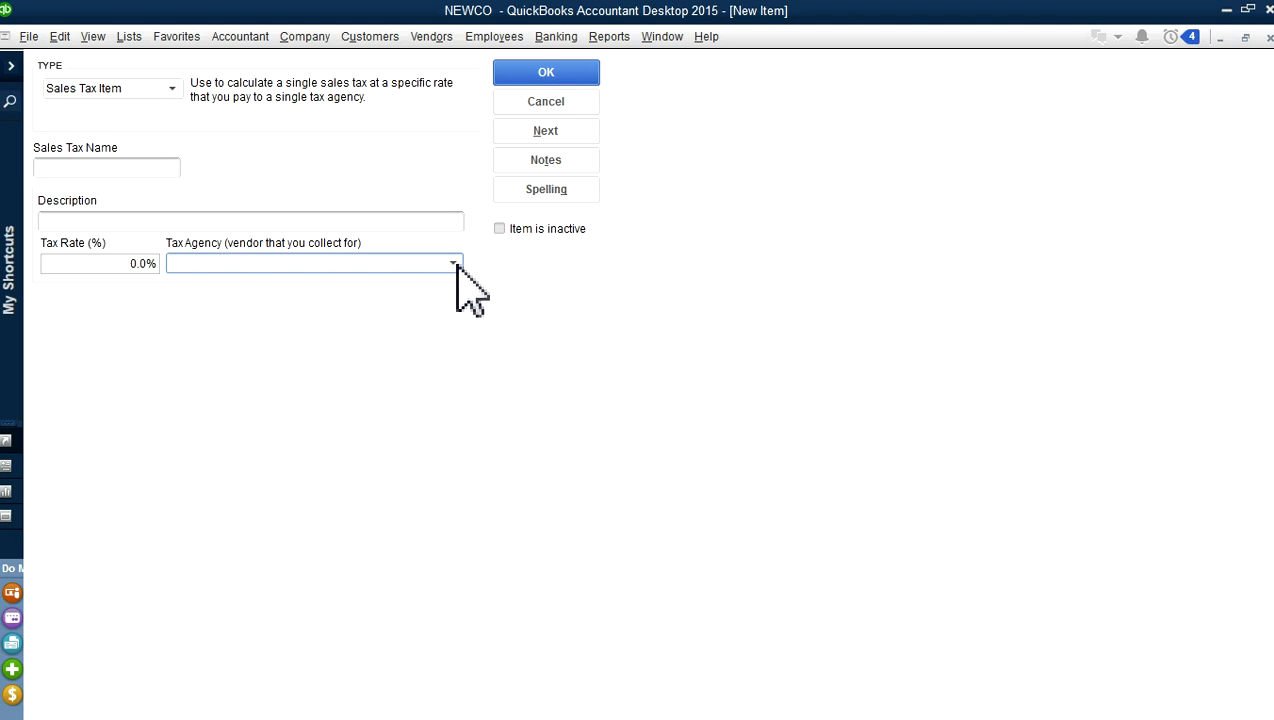
pyautogui.click(453, 262)
pyautogui.click(252, 333)
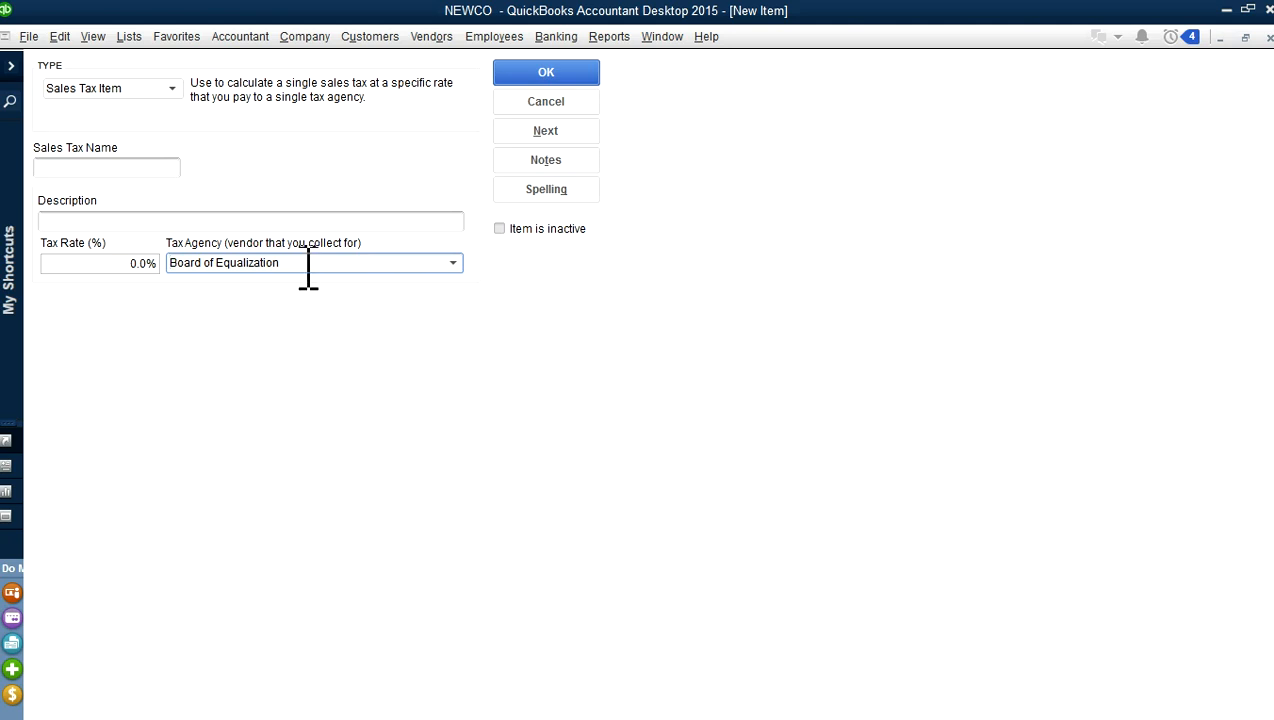
pyautogui.click(546, 101)
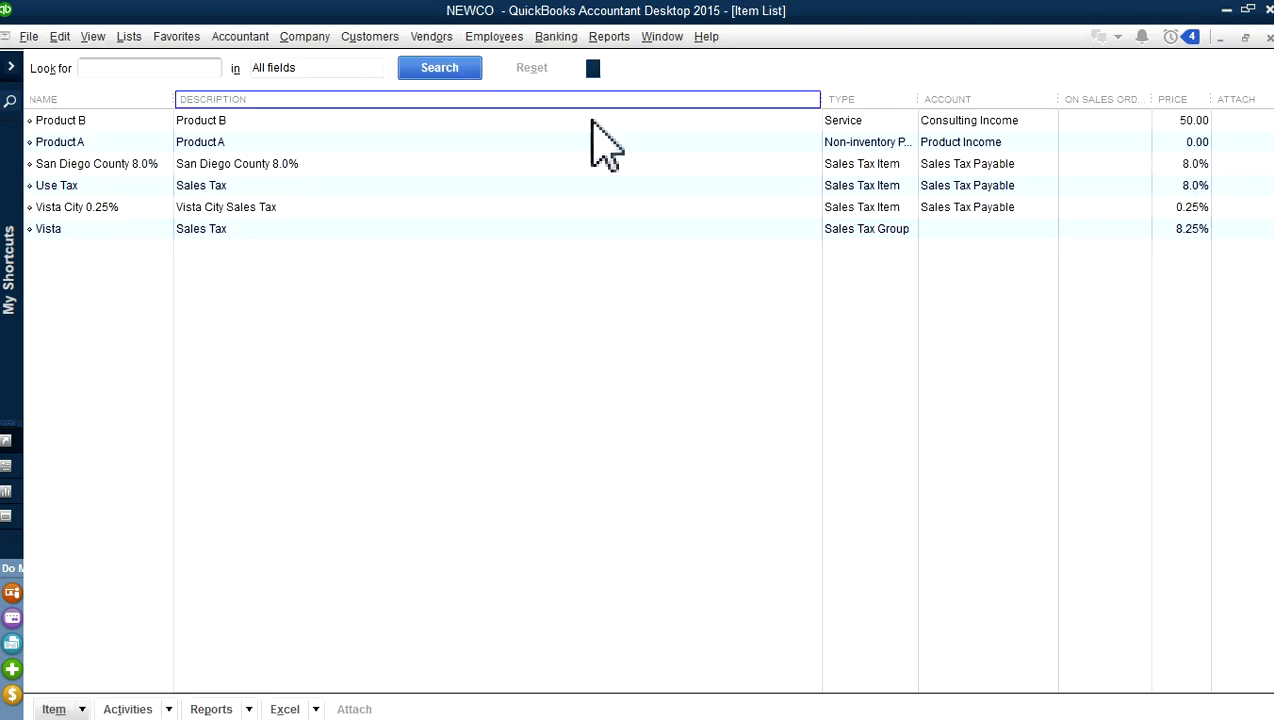
pyautogui.click(1267, 38)
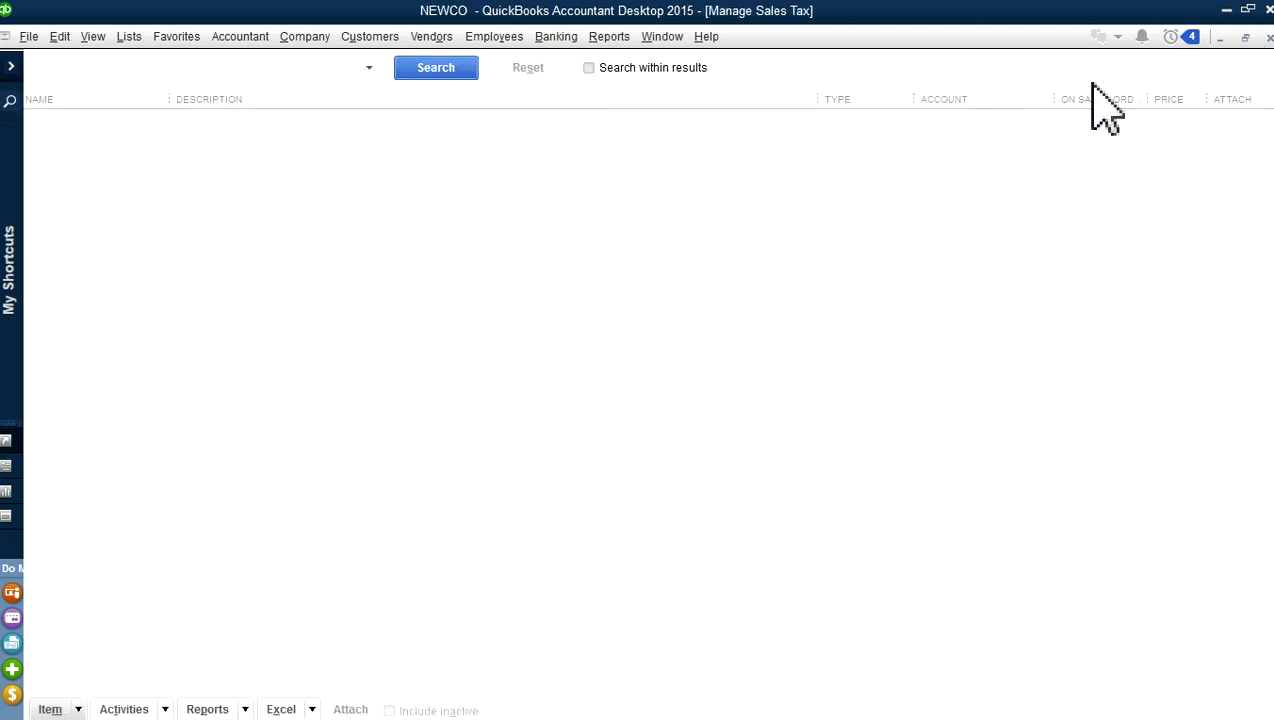
# In the sales tax preferences, choose owing tax as of invoice date (Accrual Basis) and paying Quarterly, save, and close Manage Sales Tax
pyautogui.click(106, 114)
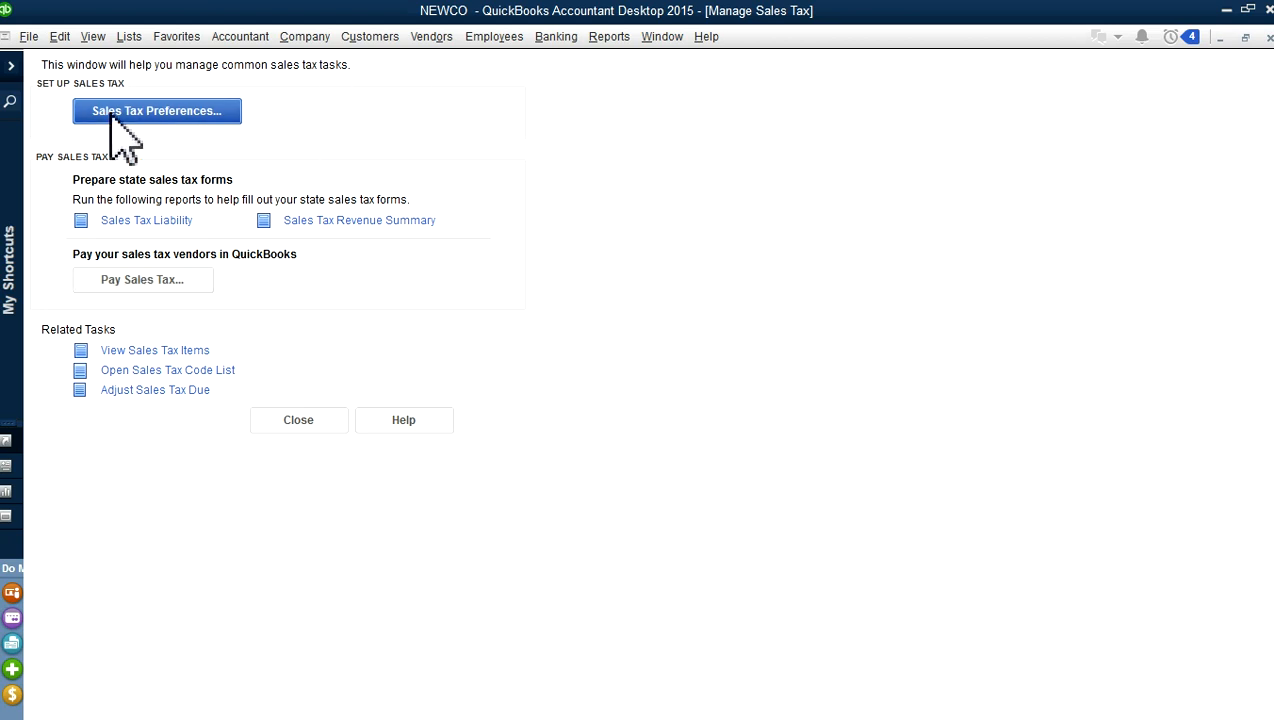
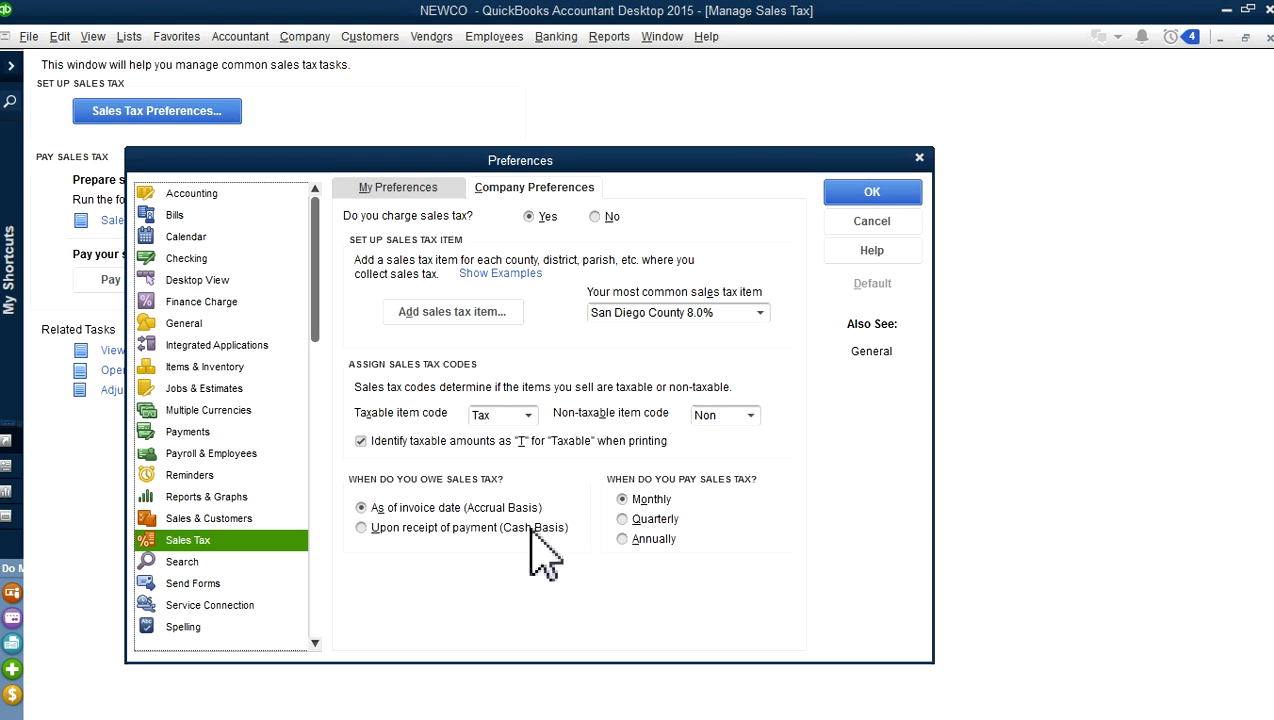
pyautogui.click(362, 528)
pyautogui.click(362, 508)
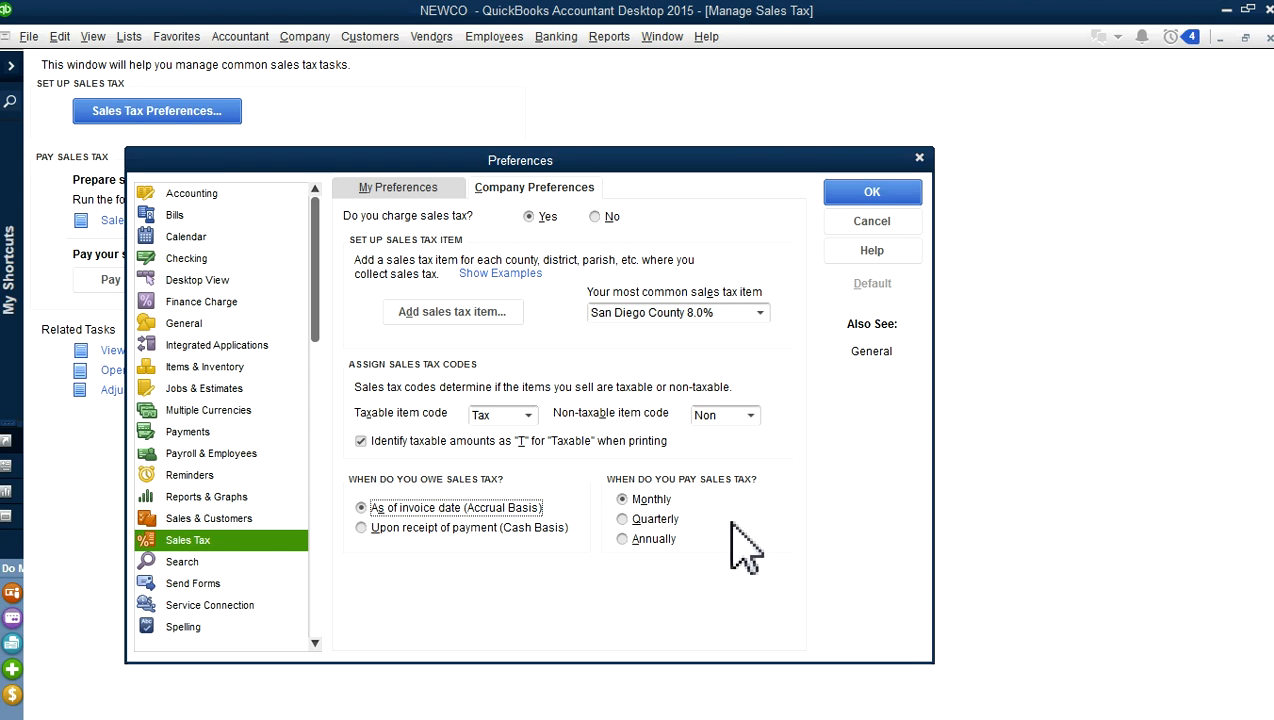
pyautogui.click(623, 539)
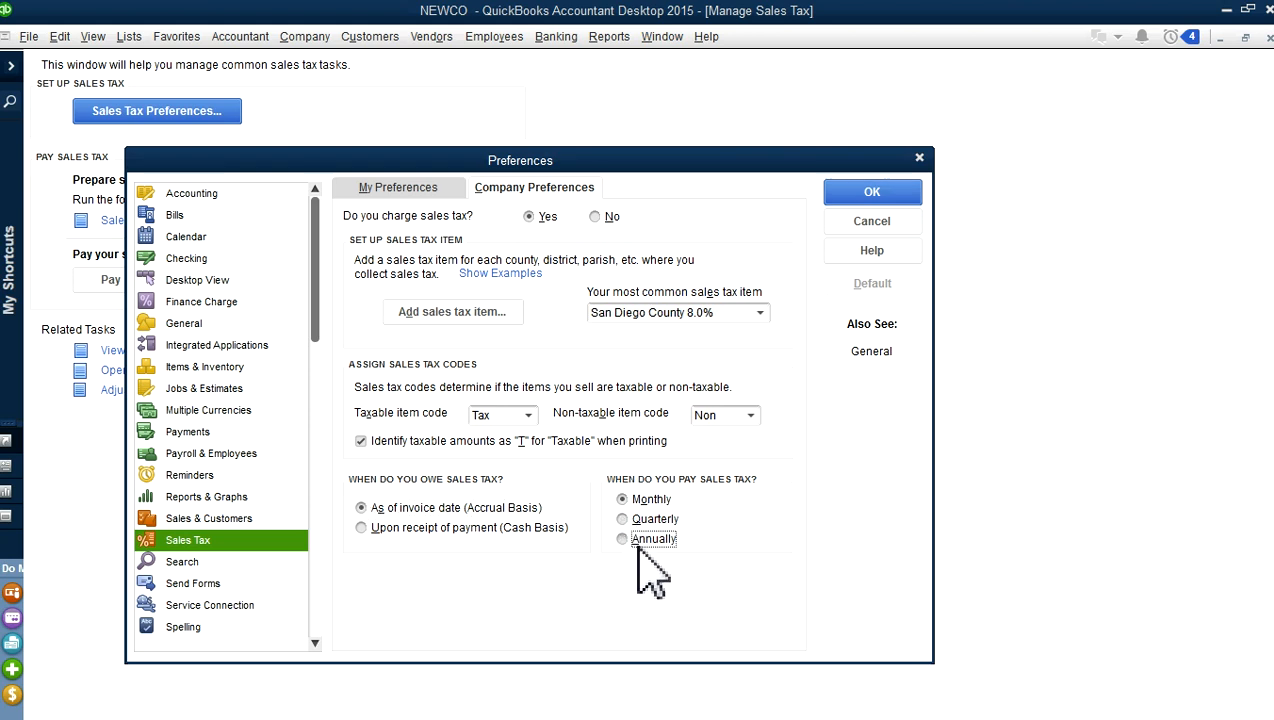
pyautogui.click(621, 519)
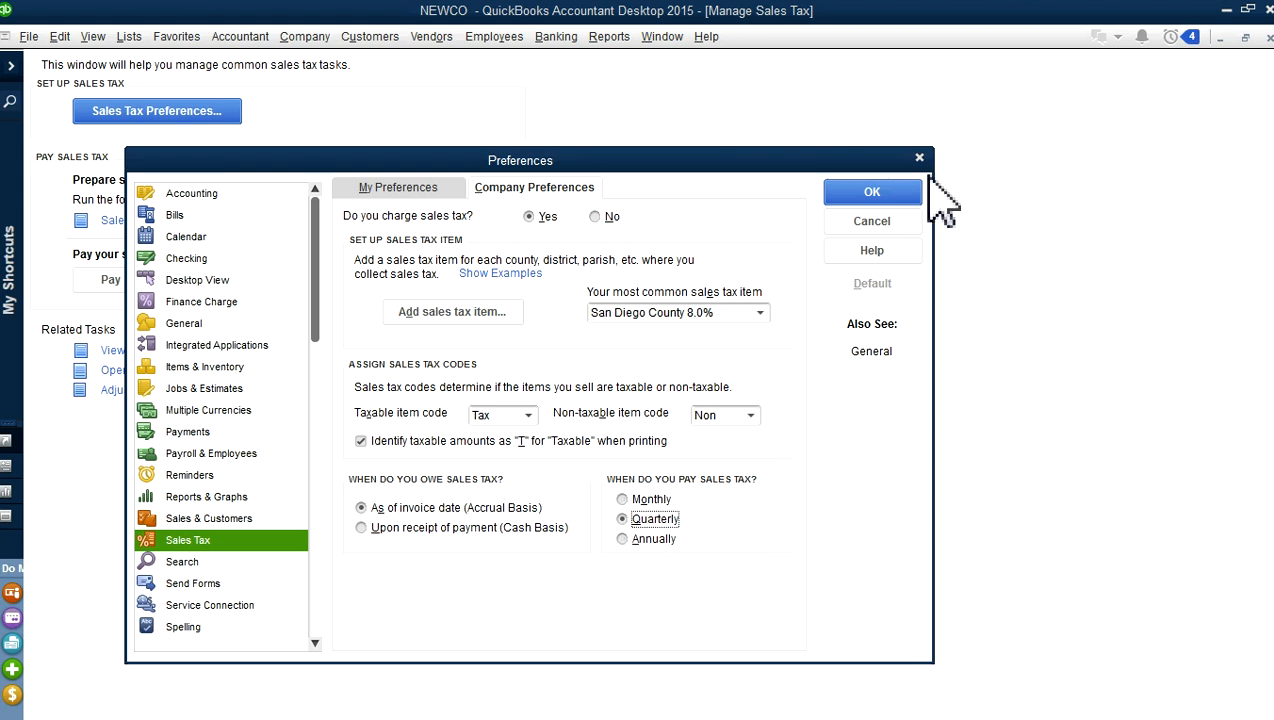
pyautogui.click(880, 197)
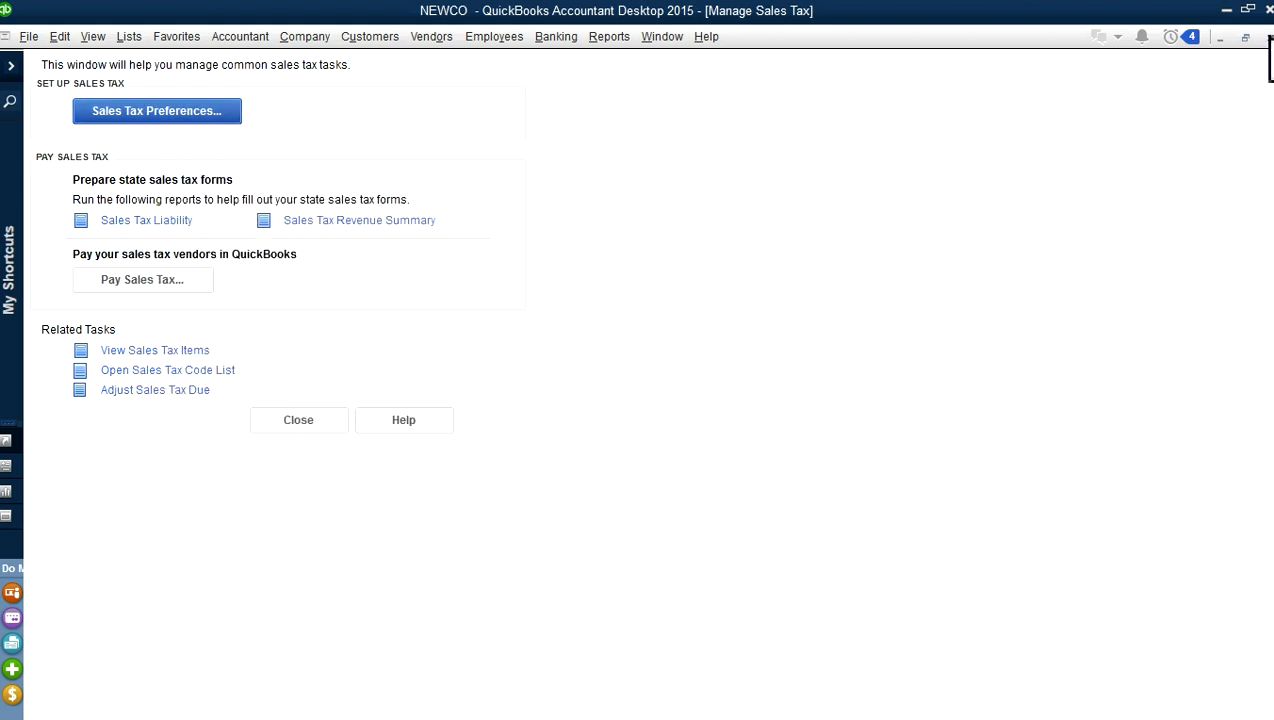
pyautogui.click(1268, 37)
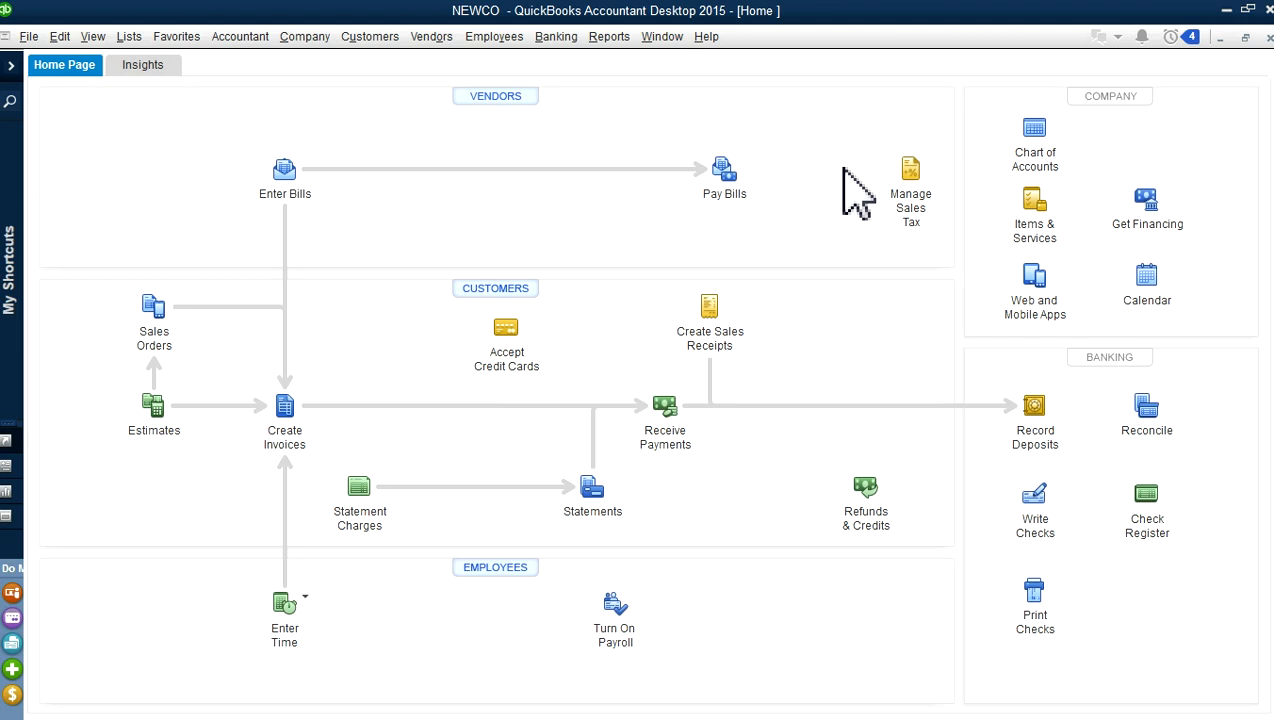
# Start a new item of type Sales Tax Item from the Item List and name it Out of State
pyautogui.click(128, 37)
pyautogui.click(135, 77)
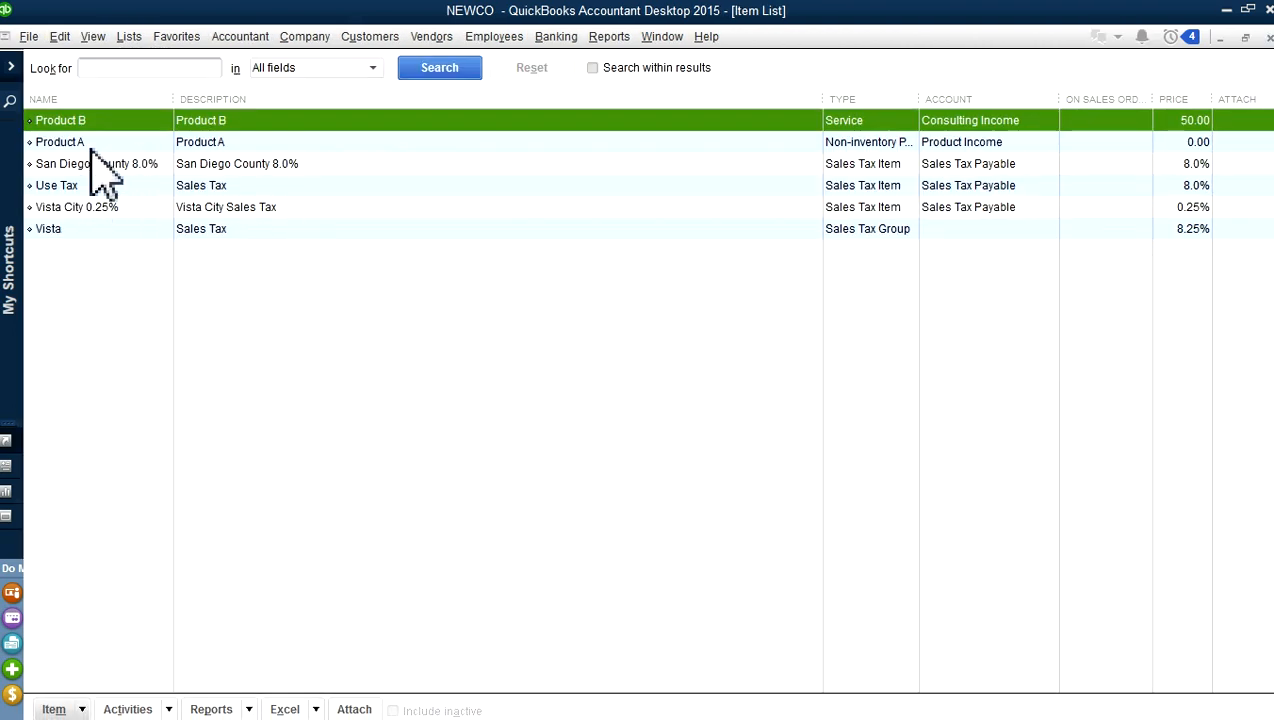
pyautogui.click(84, 710)
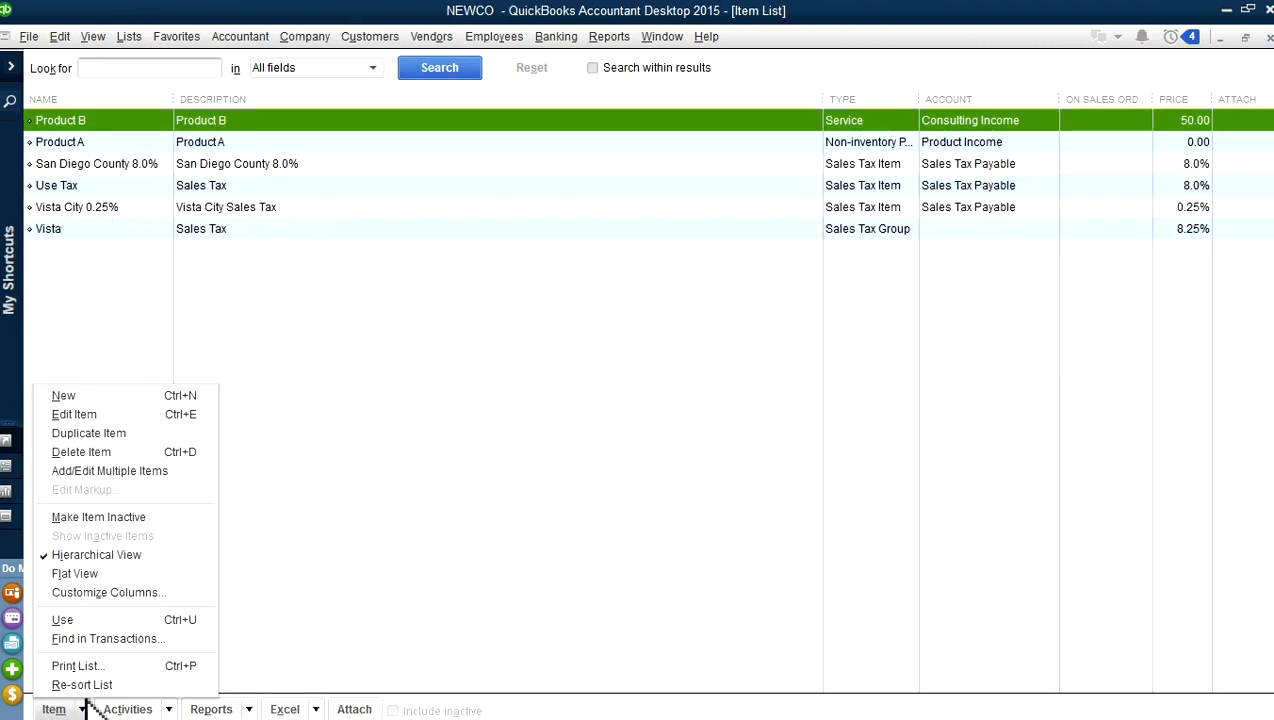
pyautogui.rightClick(364, 280)
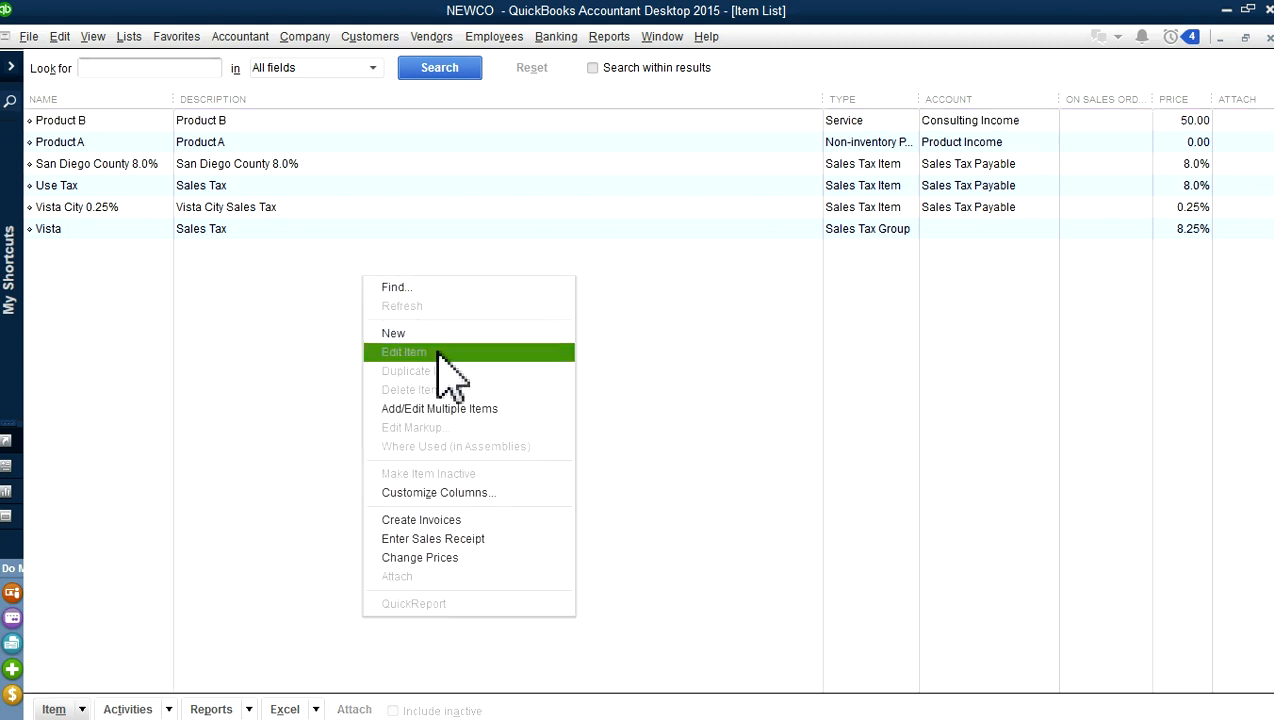
pyautogui.click(410, 334)
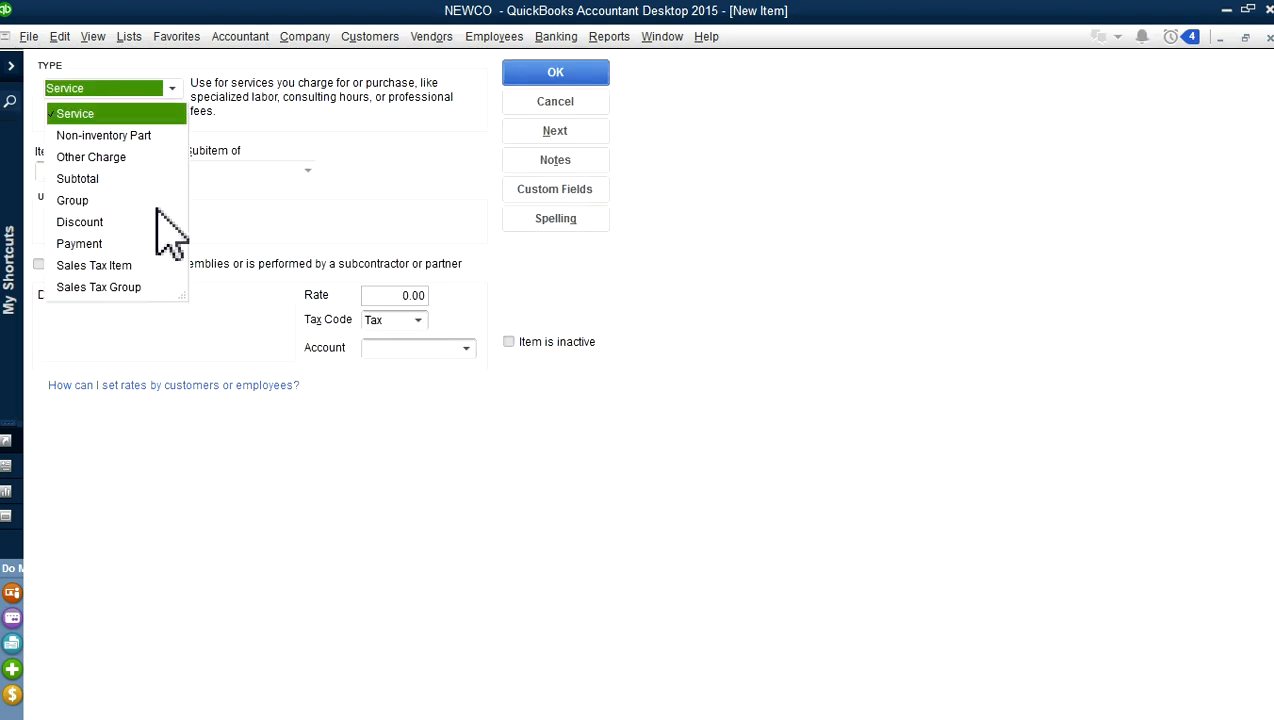
pyautogui.click(94, 265)
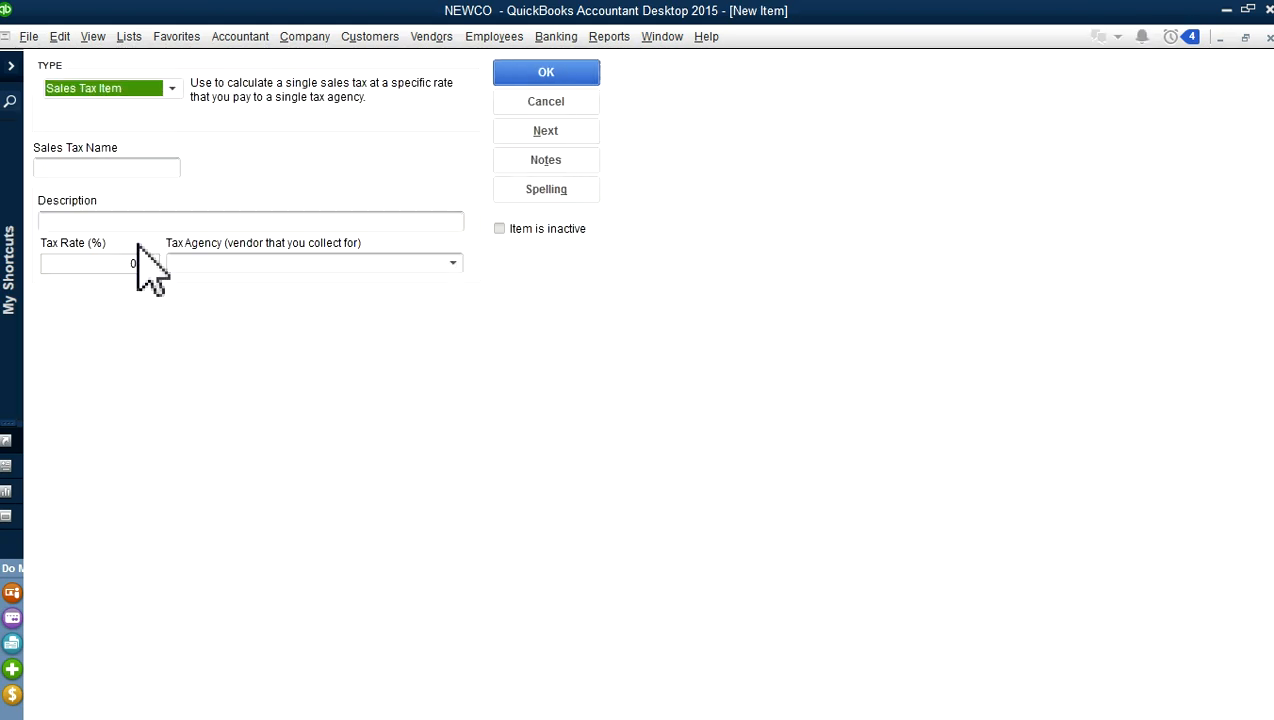
pyautogui.click(85, 167)
pyautogui.write('OUt')
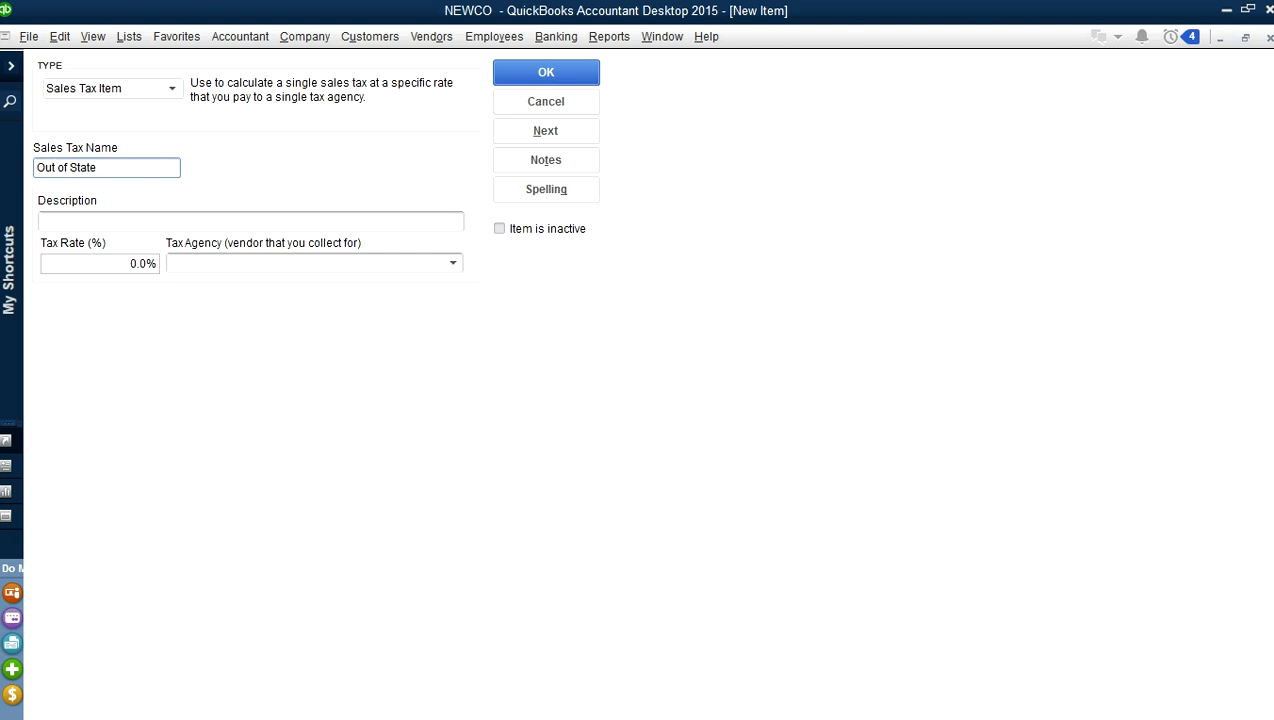
# Copy the sales tax name into the Description so it also reads Out of State
pyautogui.moveTo(99, 168); pyautogui.dragTo(37, 166)
pyautogui.rightClick(71, 171)
pyautogui.click(98, 227)
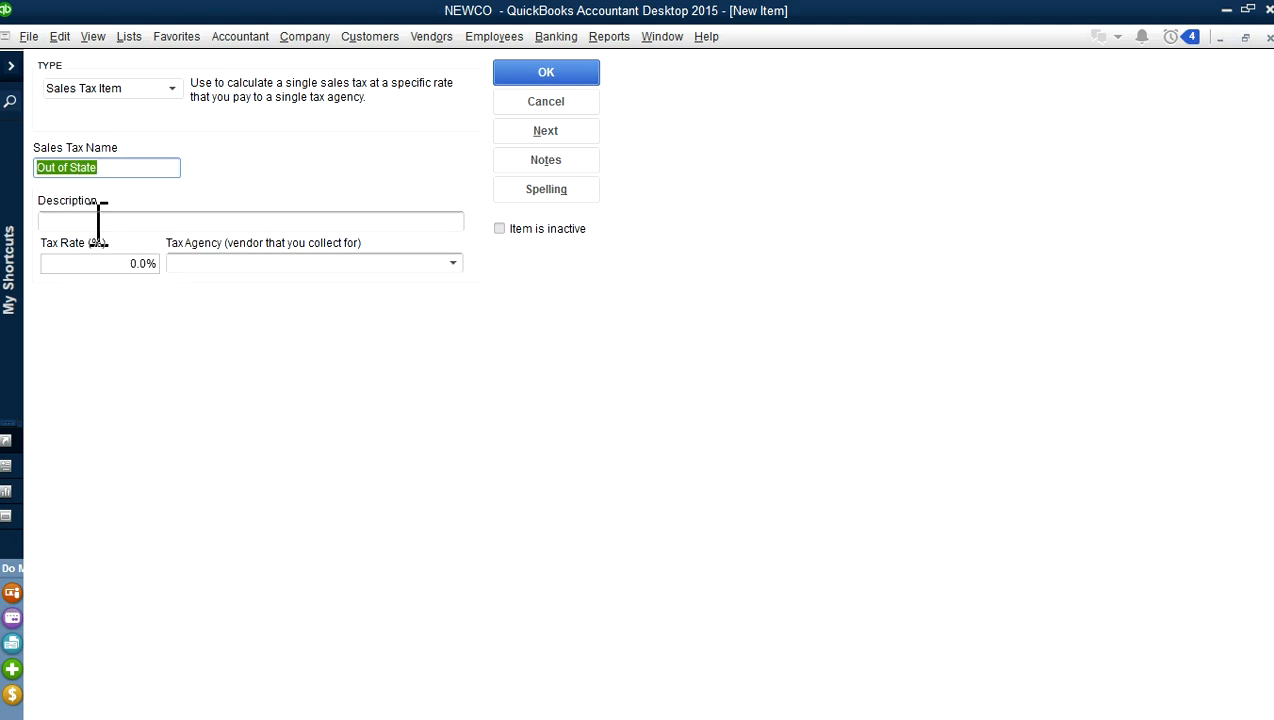
pyautogui.click(100, 218)
pyautogui.write('Sales Tax')
pyautogui.rightClick(91, 220)
pyautogui.click(73, 224)
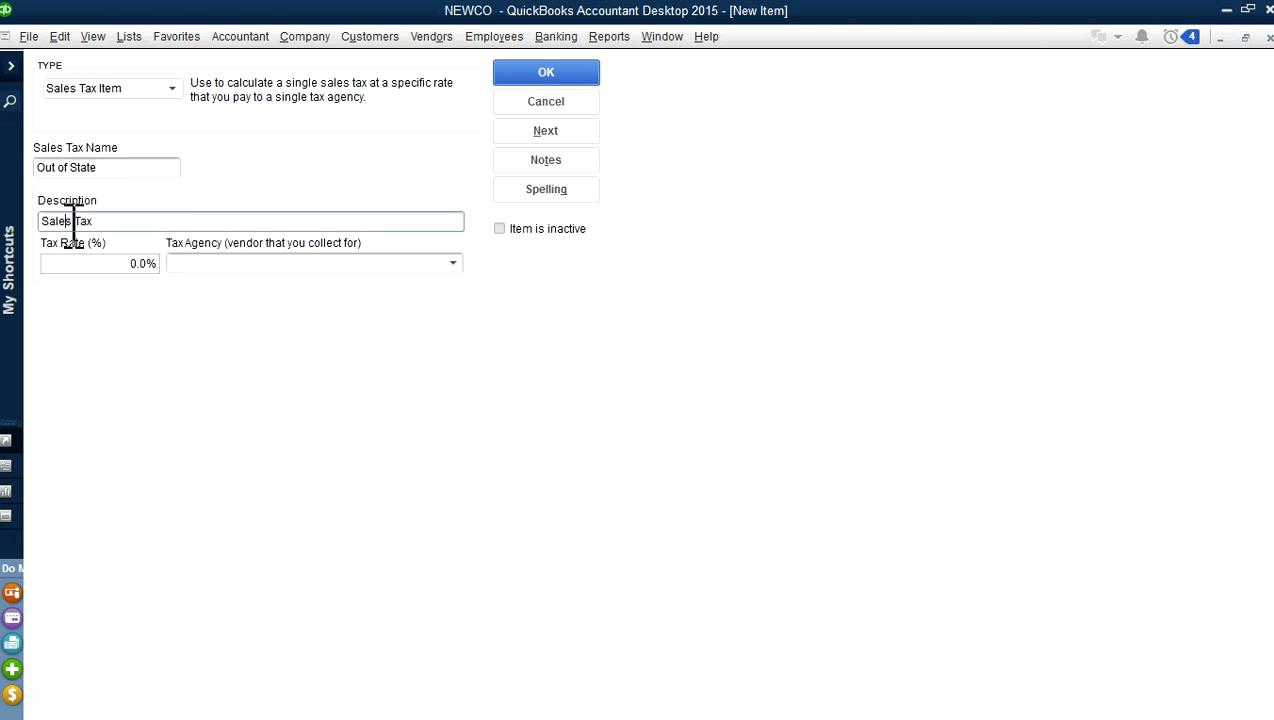
pyautogui.moveTo(105, 221); pyautogui.dragTo(40, 222)
pyautogui.rightClick(63, 221)
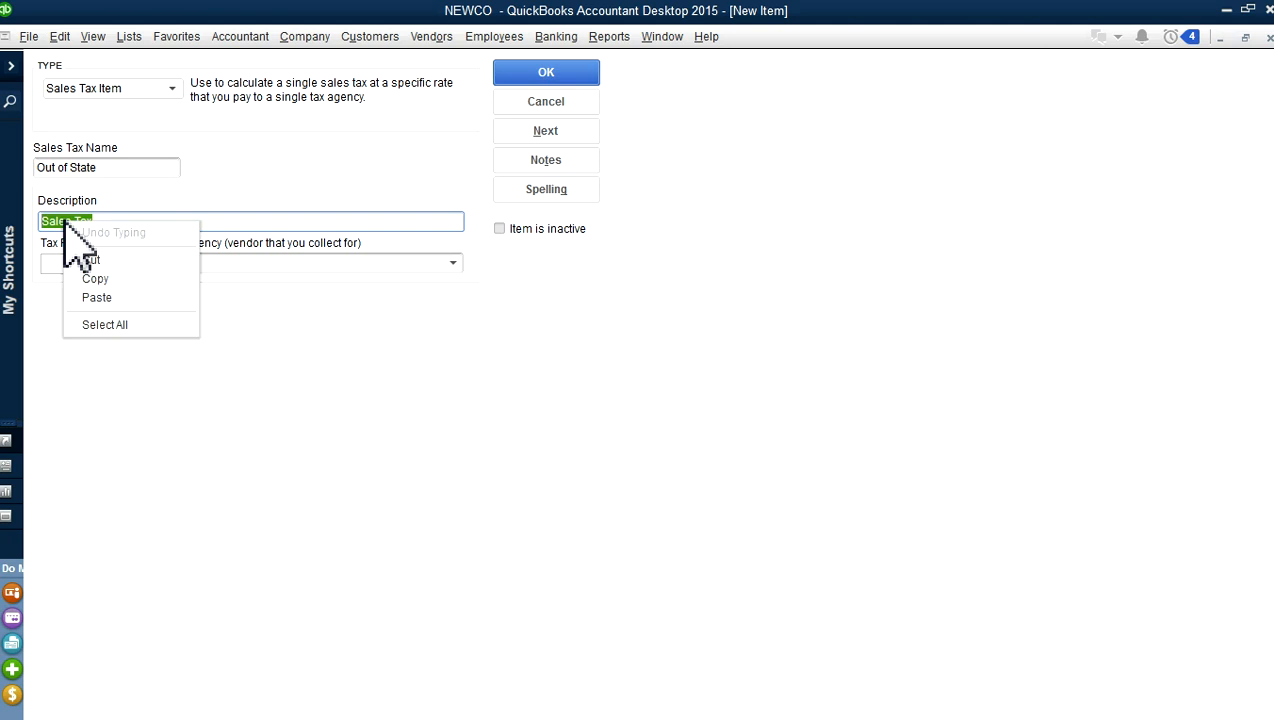
pyautogui.click(97, 298)
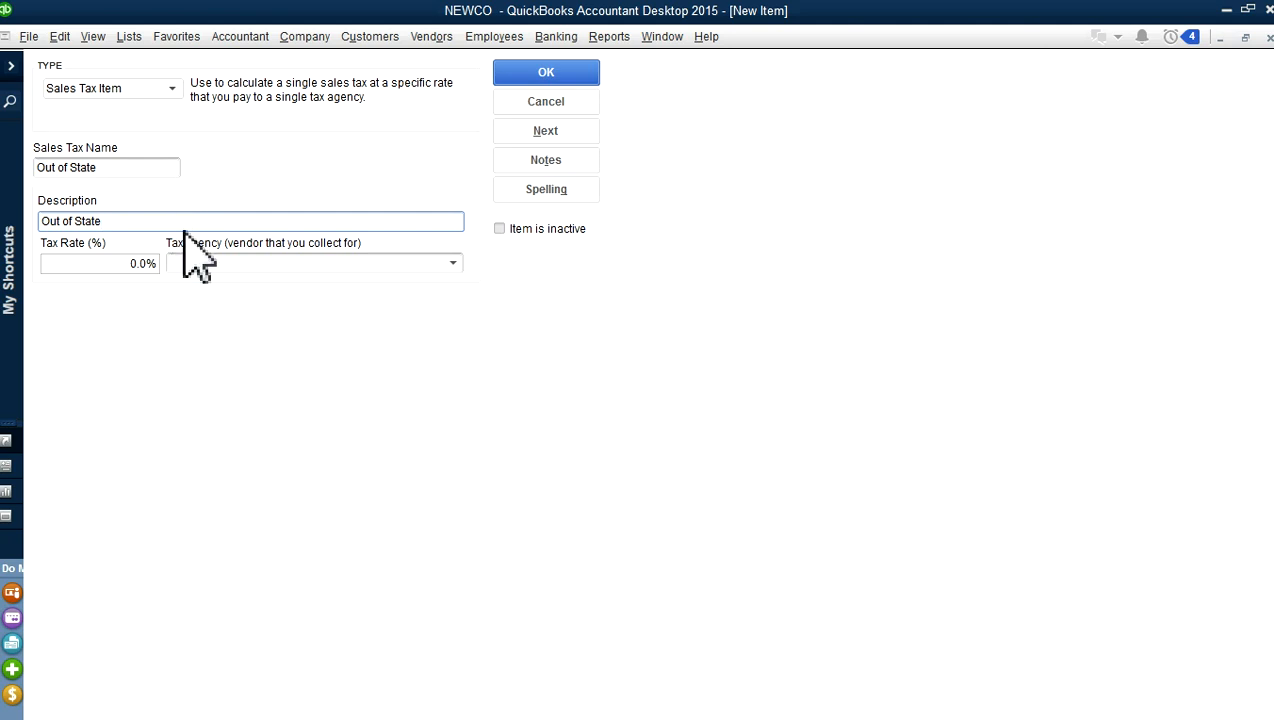
# Assign Board of Equalization as the tax agency and save the Out of State item
pyautogui.click(452, 262)
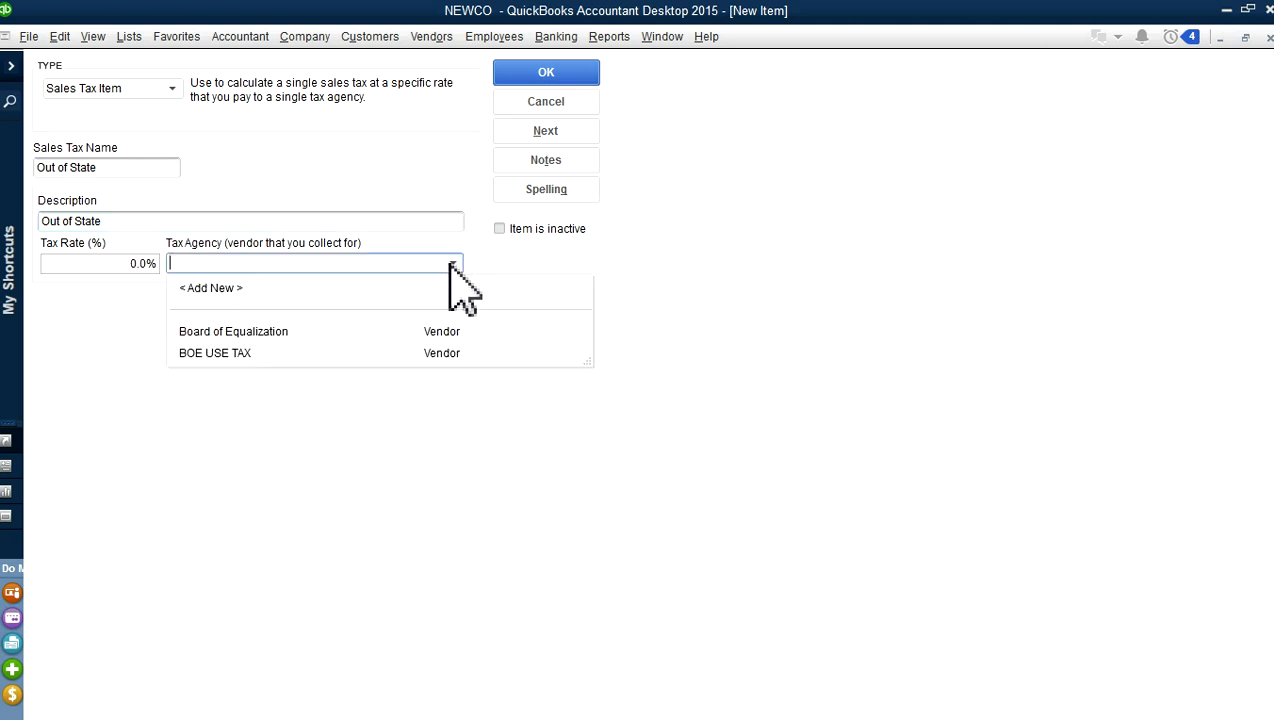
pyautogui.click(250, 330)
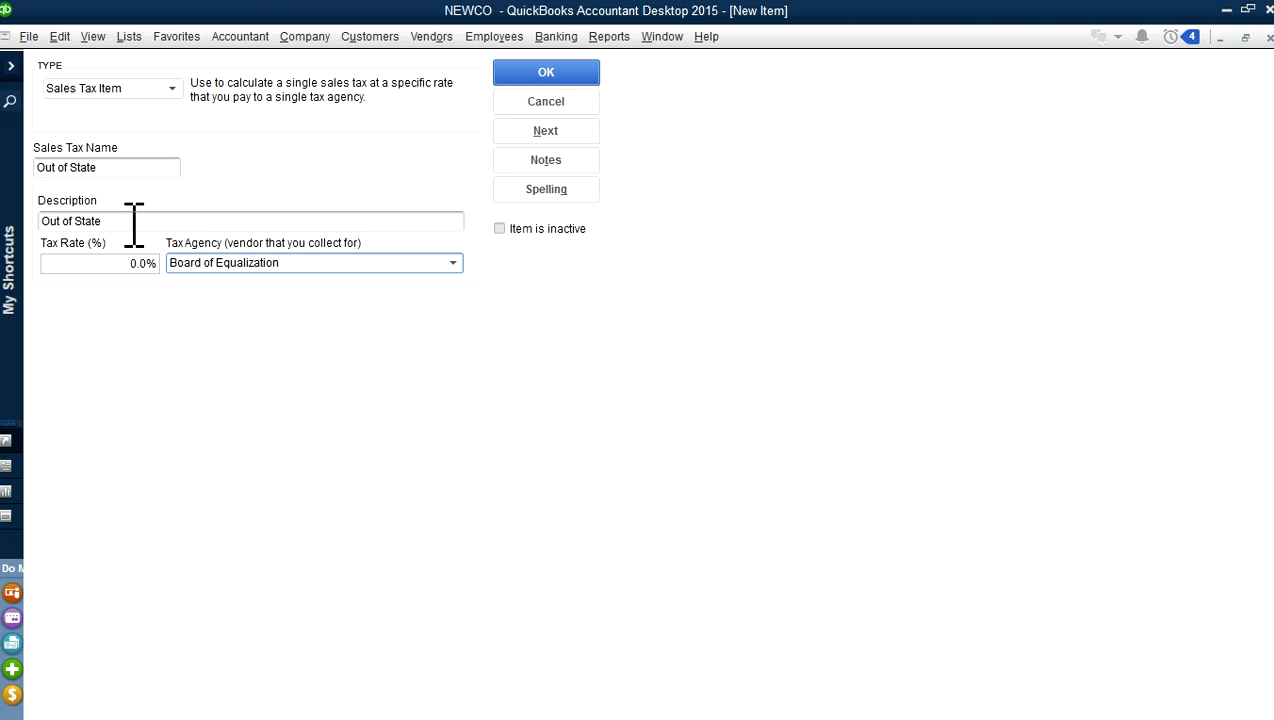
pyautogui.click(555, 78)
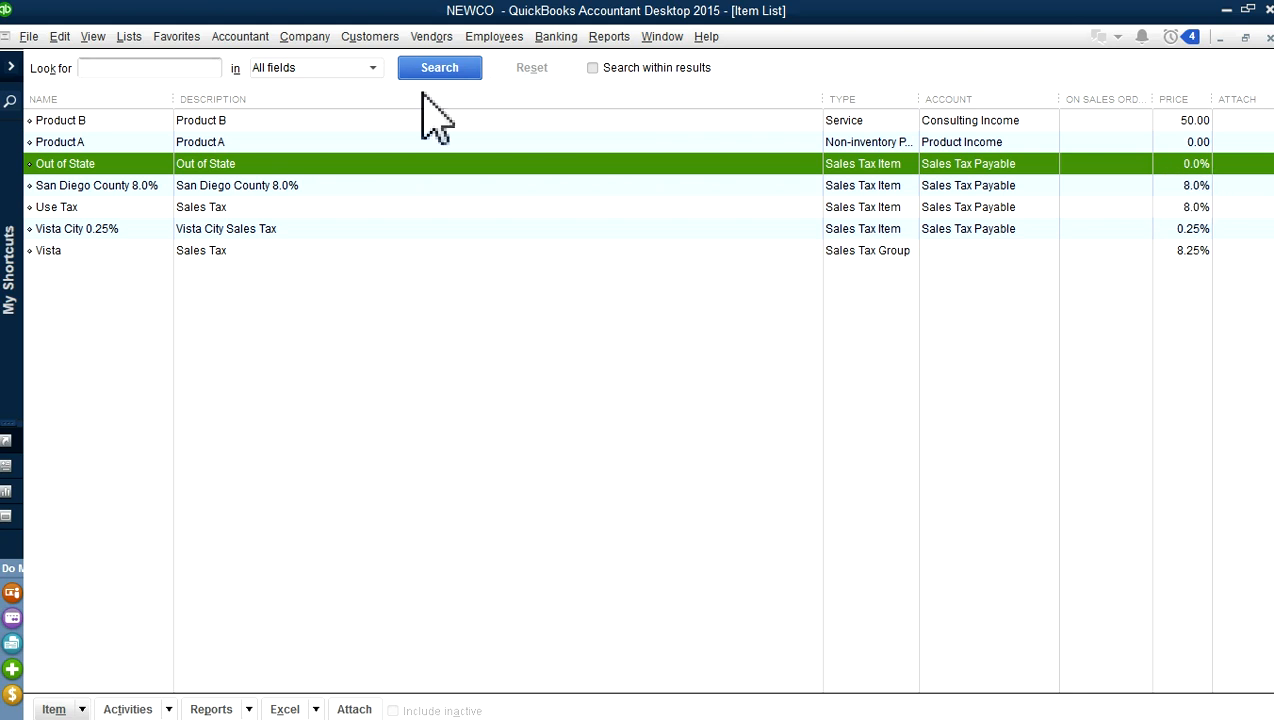
# Create a new invoice for NY customer, quick-adding this customer to the Customer:Job list
pyautogui.click(365, 40)
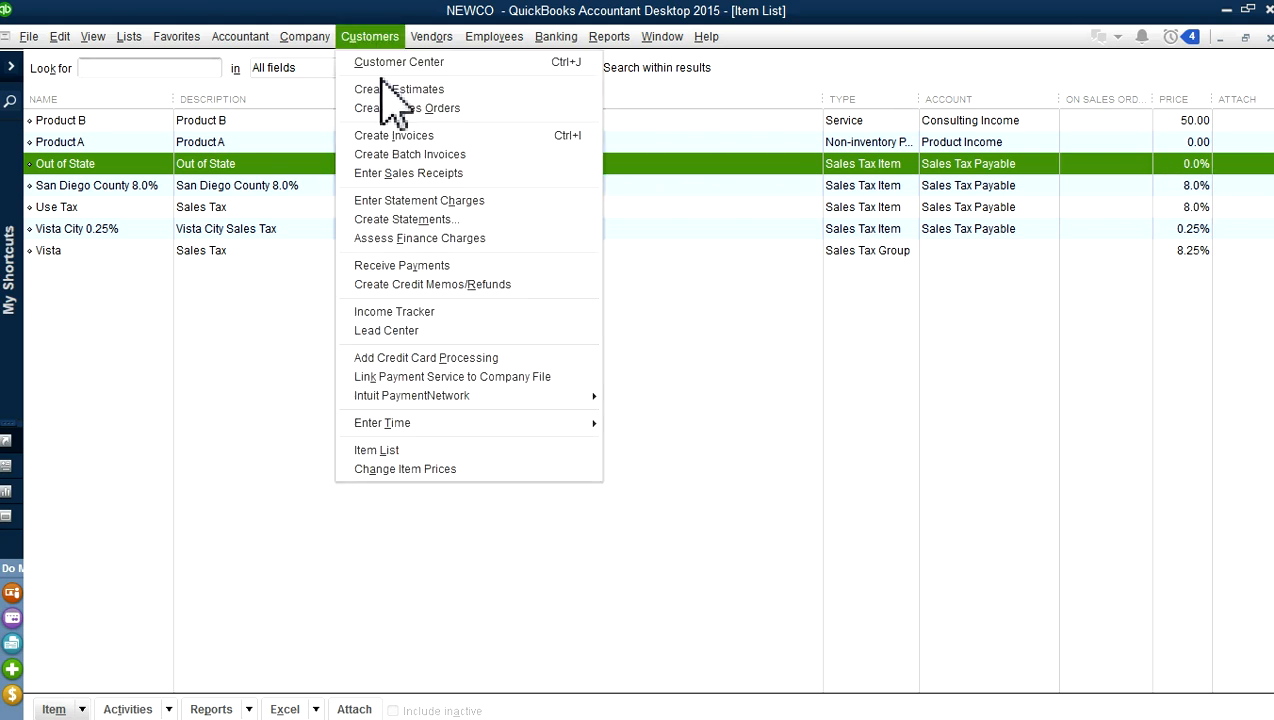
pyautogui.click(390, 140)
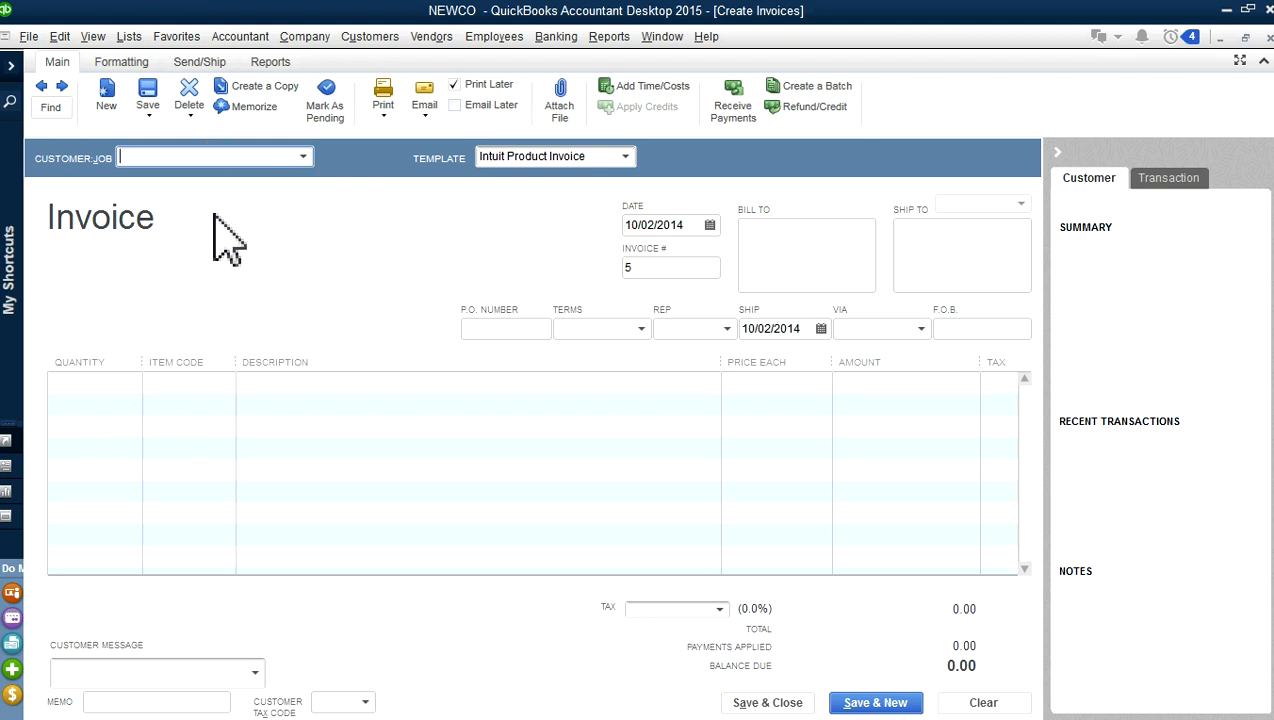
pyautogui.write('NY customer')
pyautogui.press('Tab')
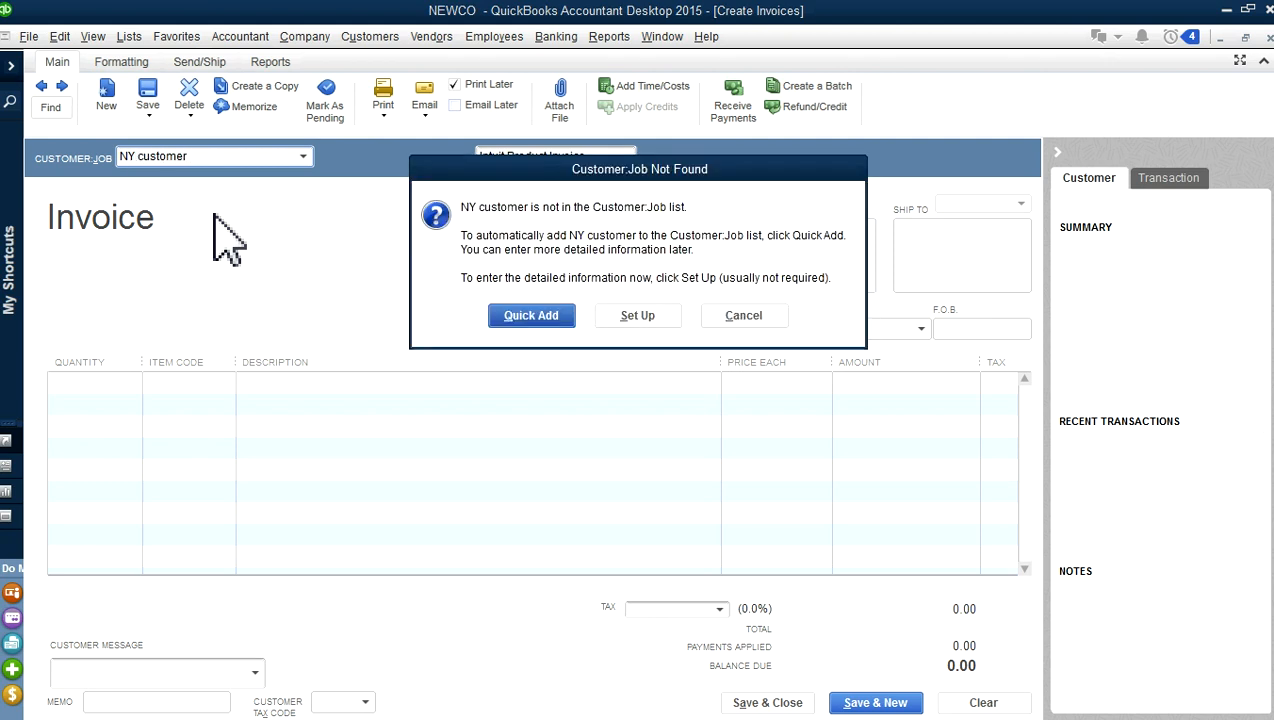
pyautogui.click(531, 315)
# Enter Product A as the item on the first line of the NY customer invoice
pyautogui.click(194, 385)
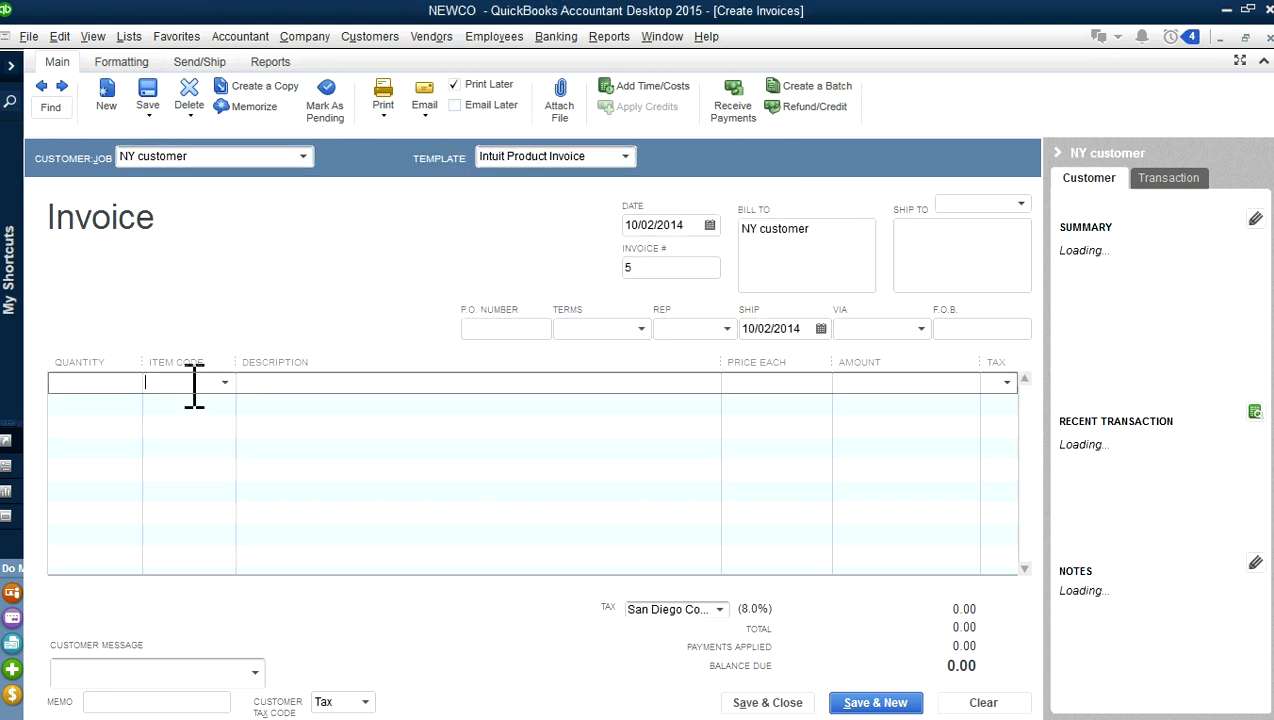
pyautogui.click(224, 382)
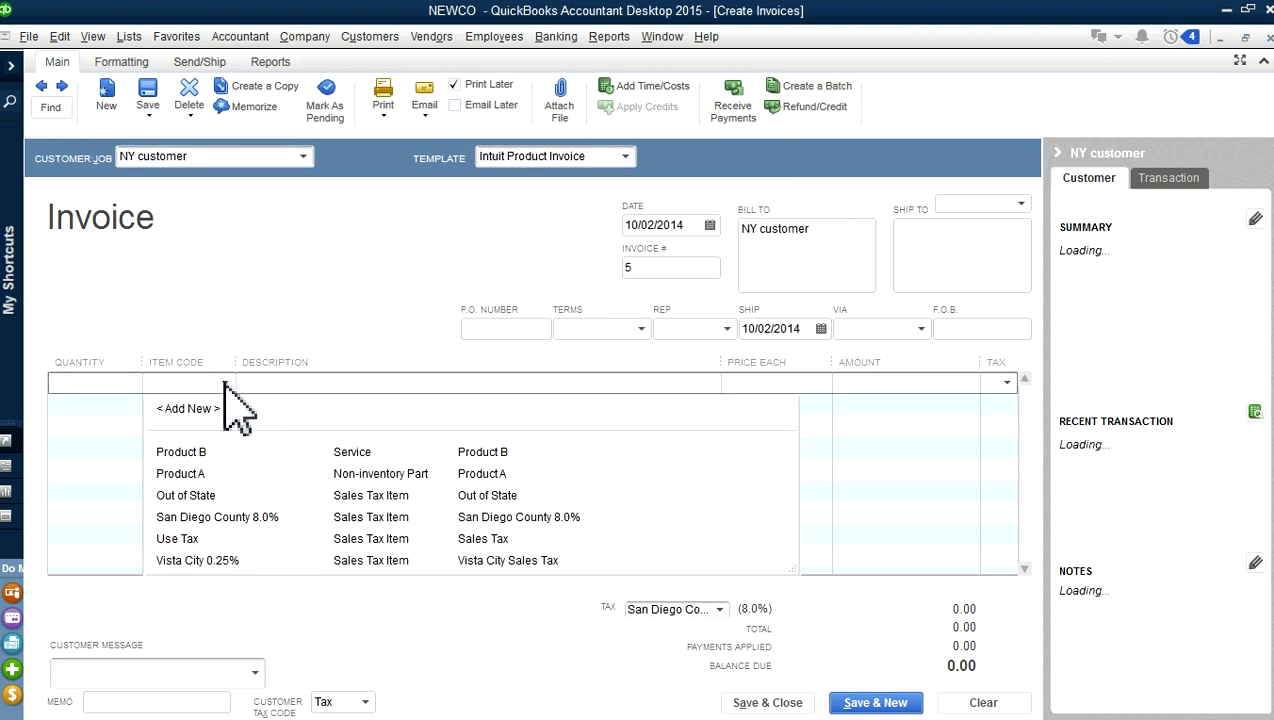
pyautogui.click(183, 473)
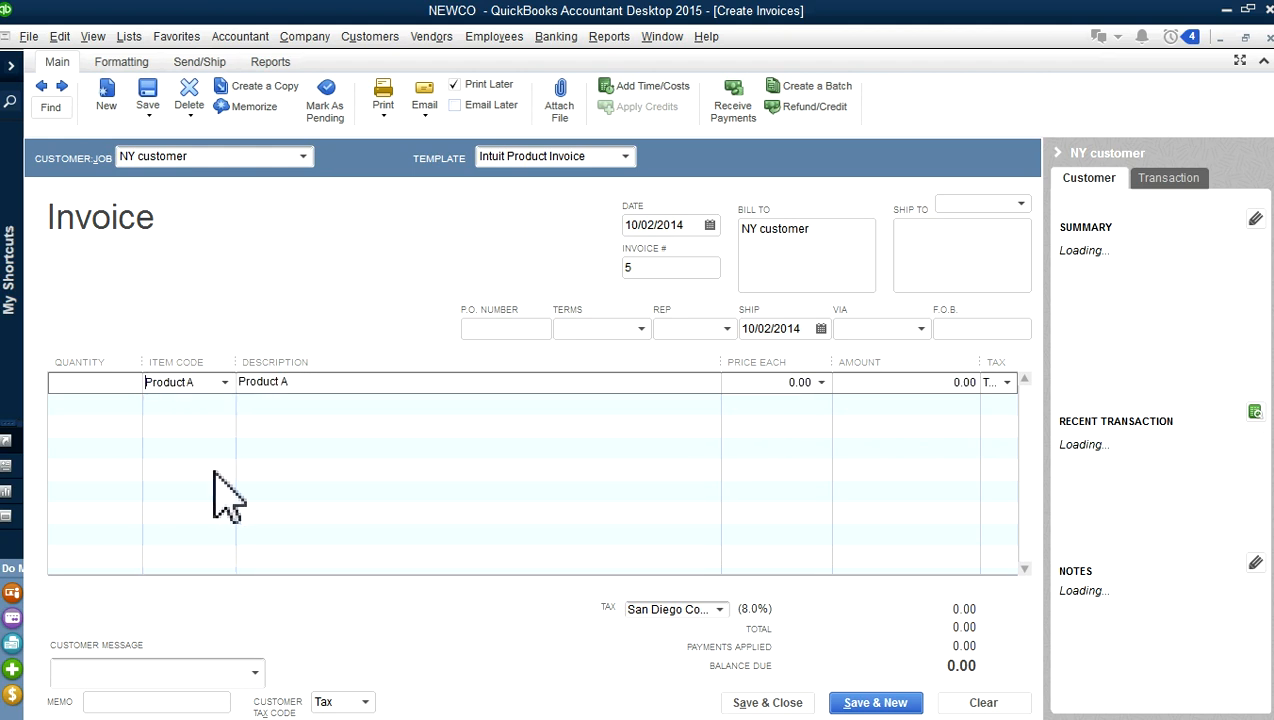
pyautogui.click(1006, 383)
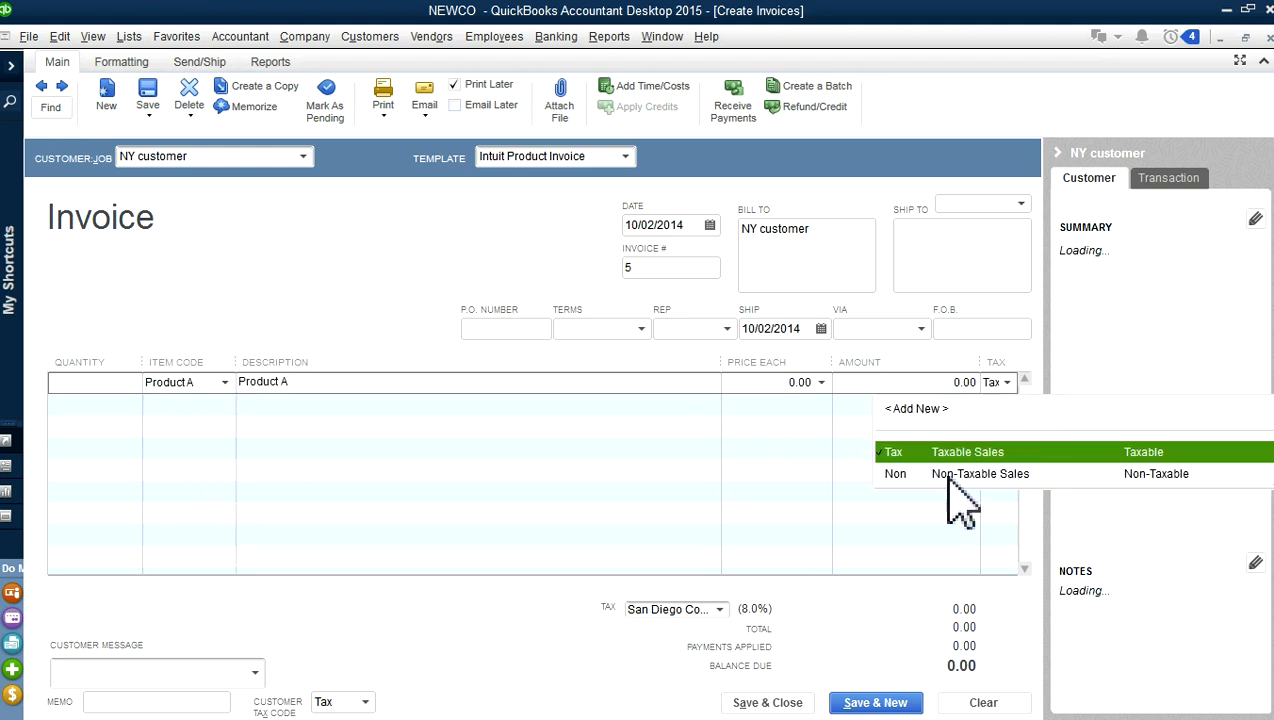
pyautogui.click(980, 405)
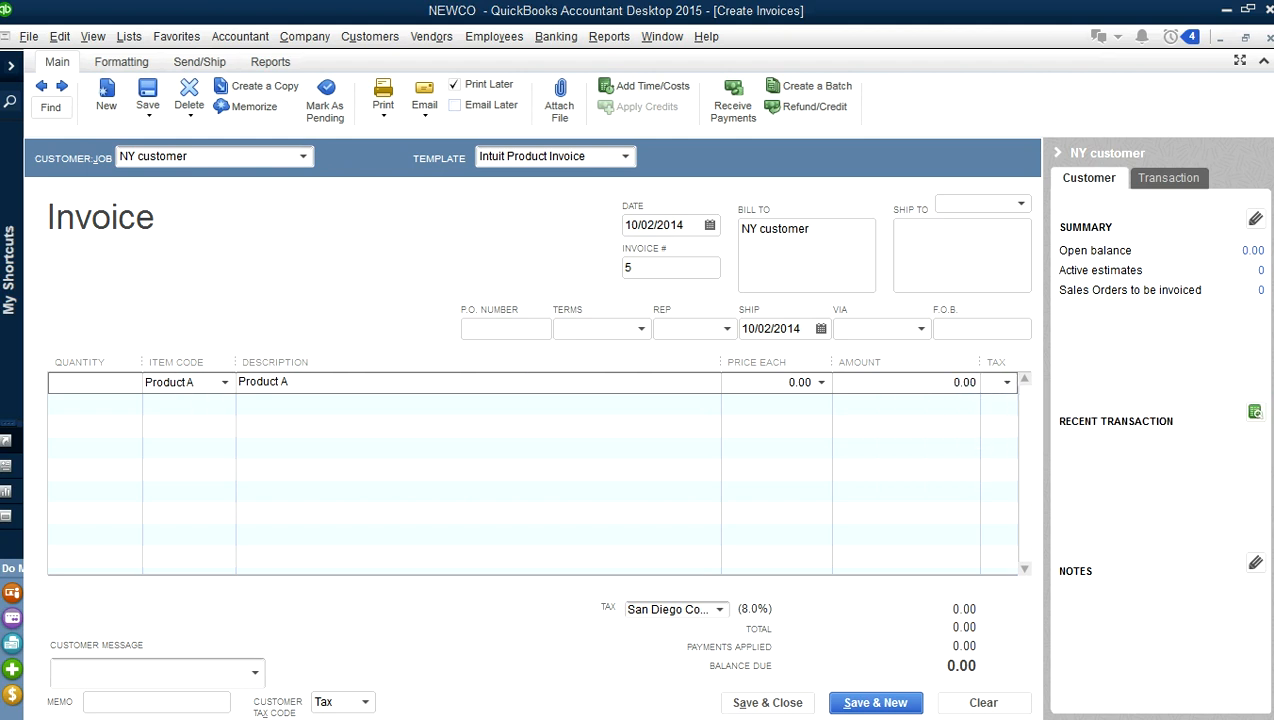
pyautogui.press('Escape')
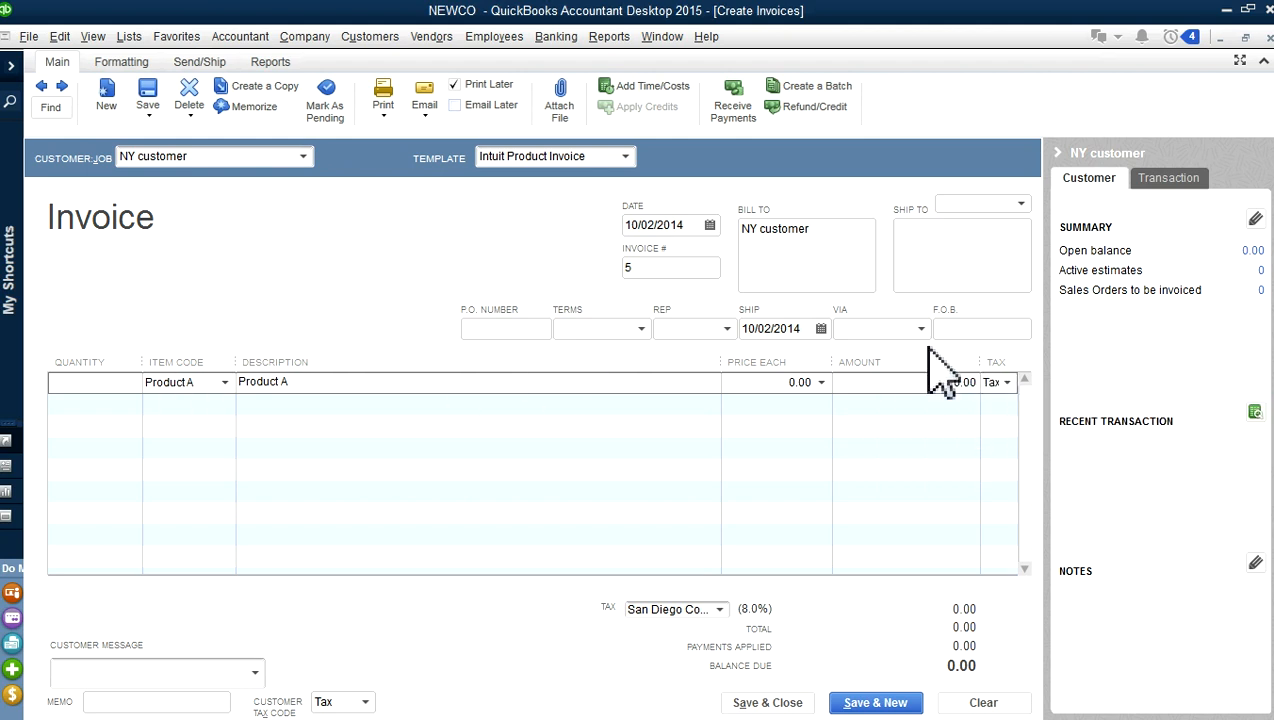
# Apply the Out of State sales tax item to the whole invoice
pyautogui.click(719, 609)
pyautogui.click(676, 496)
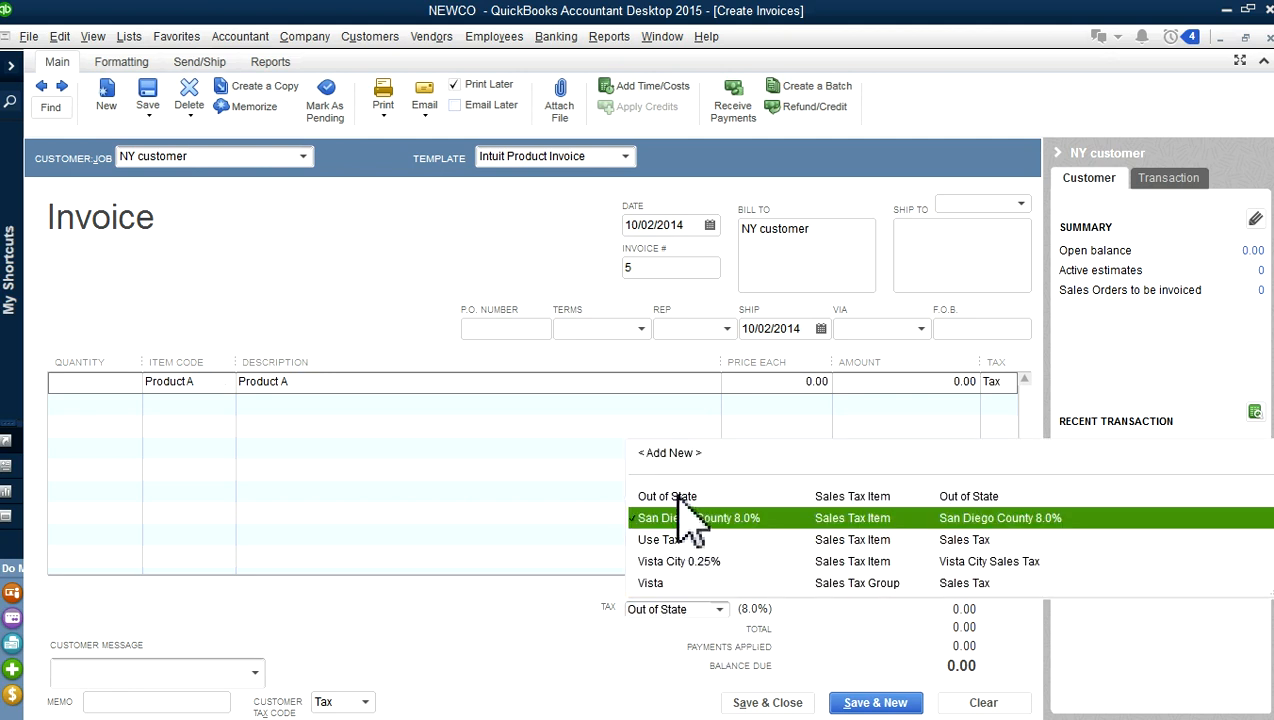
pyautogui.click(646, 346)
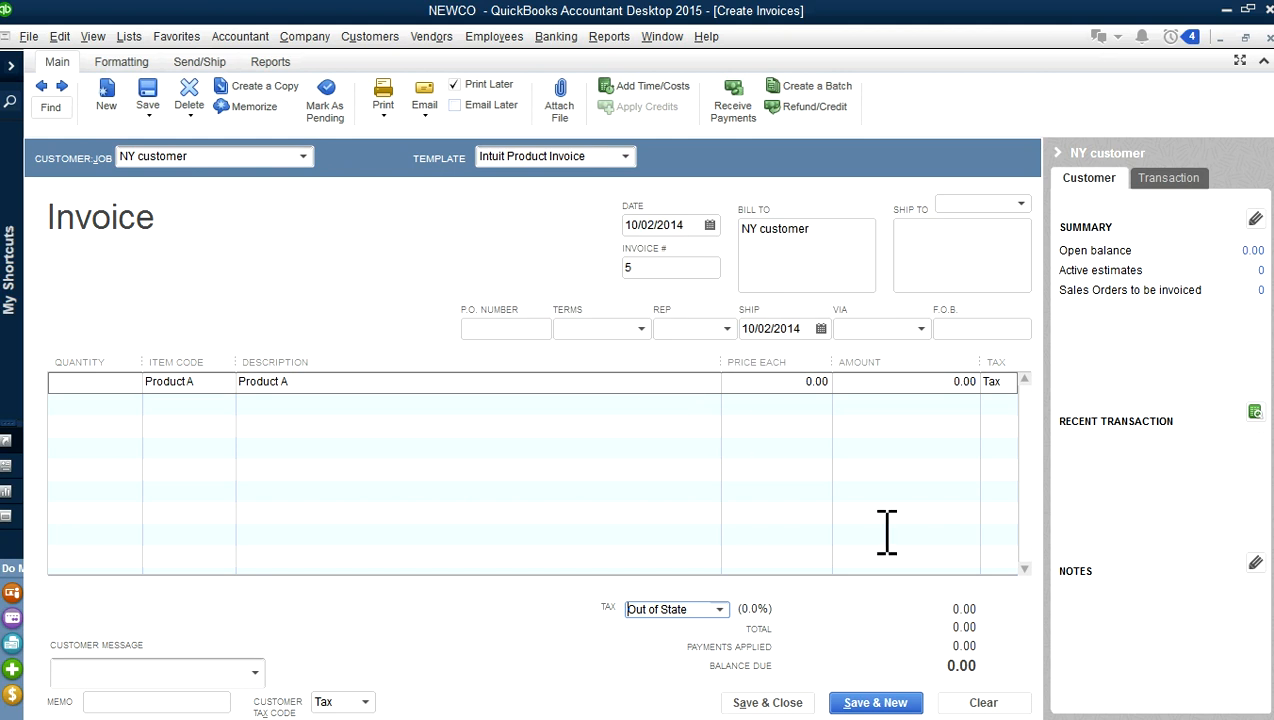
# Set the price of the Product A line to 100 and change its tax code to Non
pyautogui.click(784, 381)
pyautogui.write('100')
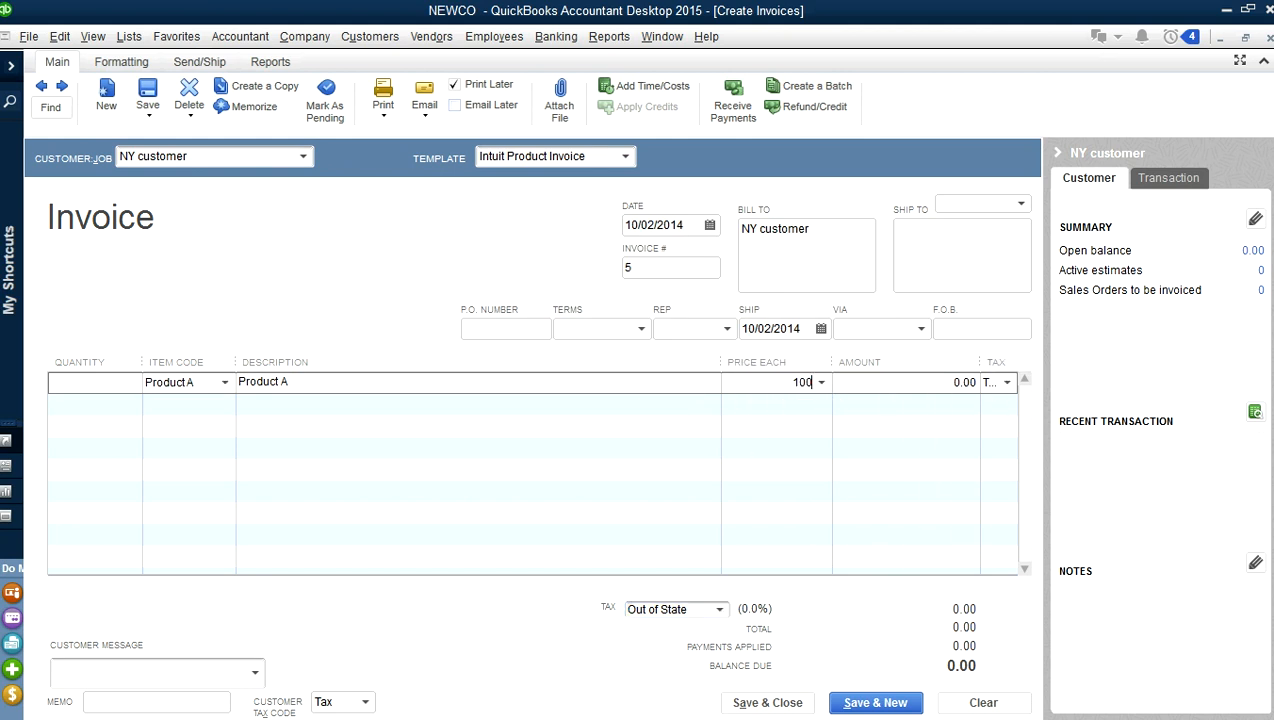
pyautogui.press('Tab')
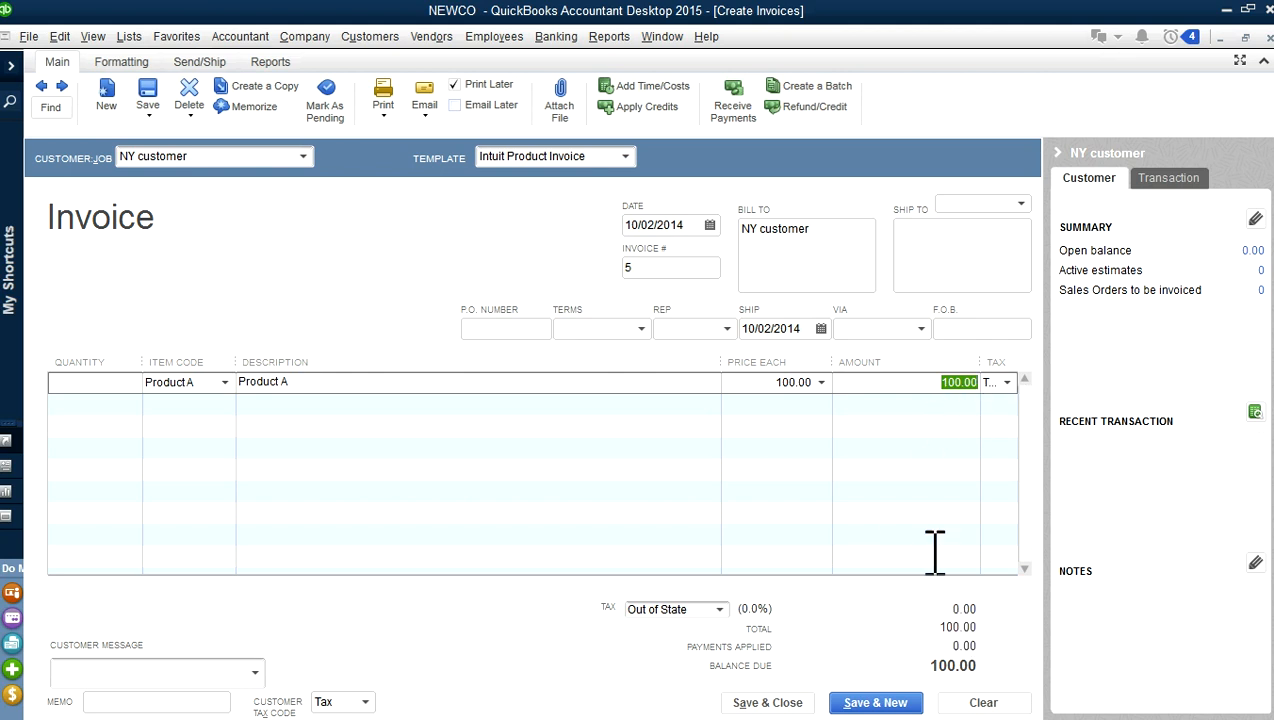
pyautogui.click(930, 506)
pyautogui.click(1011, 382)
pyautogui.click(1012, 383)
pyautogui.click(886, 474)
pyautogui.click(993, 417)
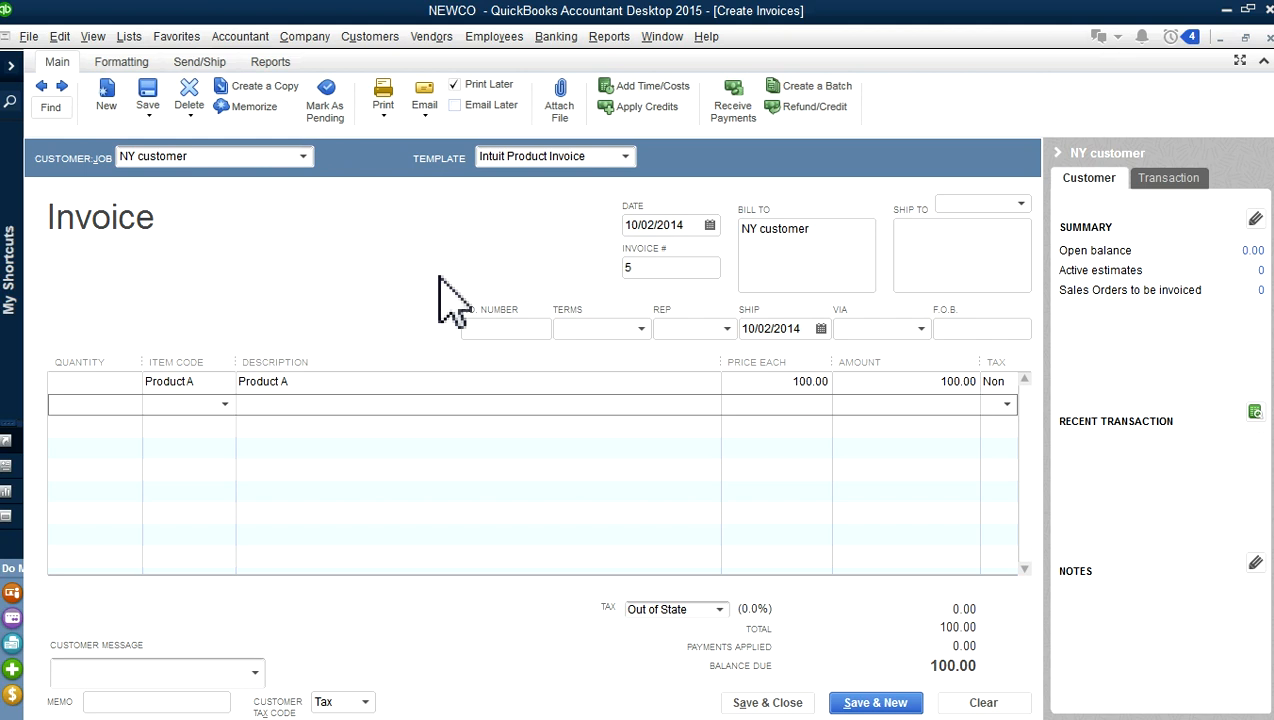
pyautogui.moveTo(806, 228); pyautogui.dragTo(742, 229)
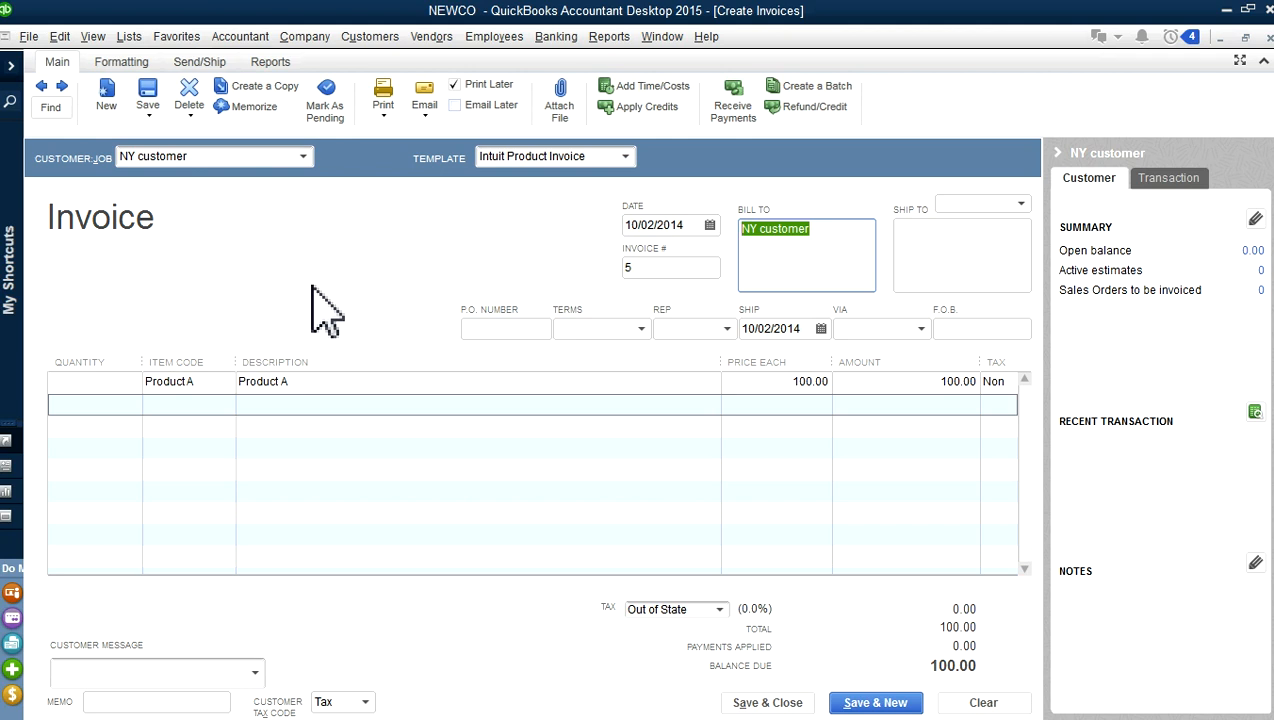
pyautogui.click(830, 236)
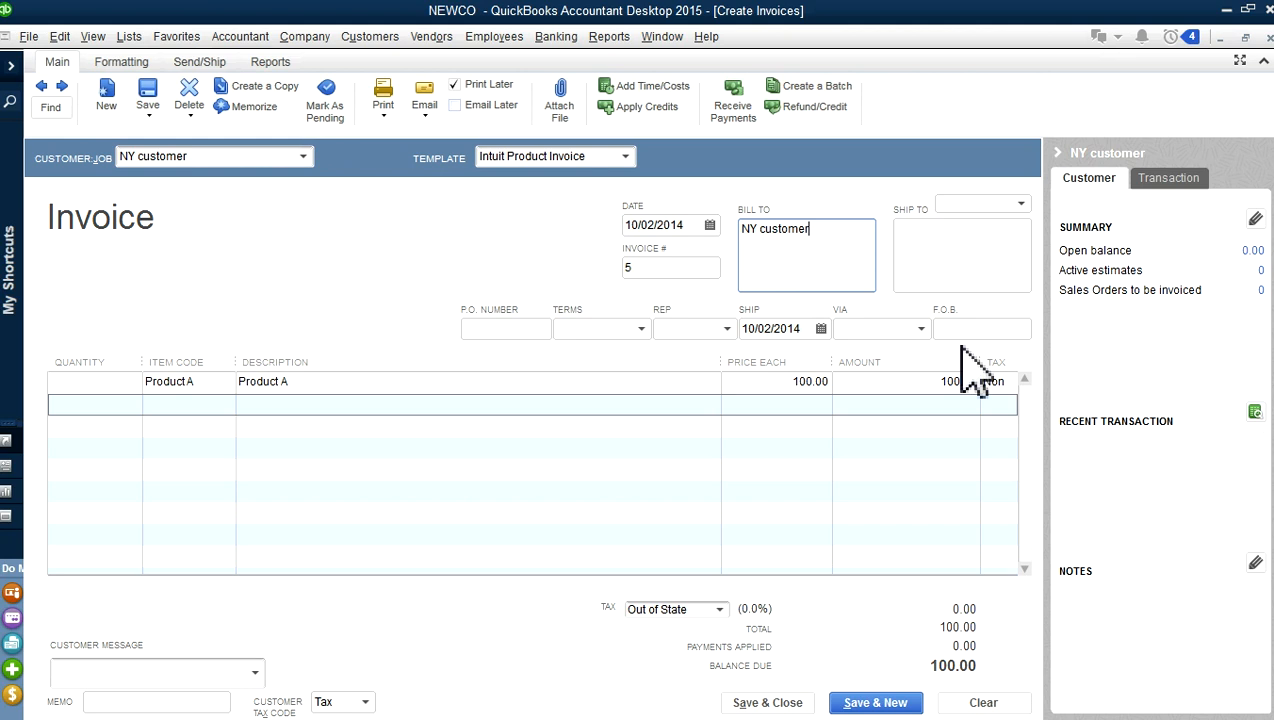
# Close the NY customer invoice and the Item List to return to the Home page
pyautogui.press('Escape')
pyautogui.click(646, 246)
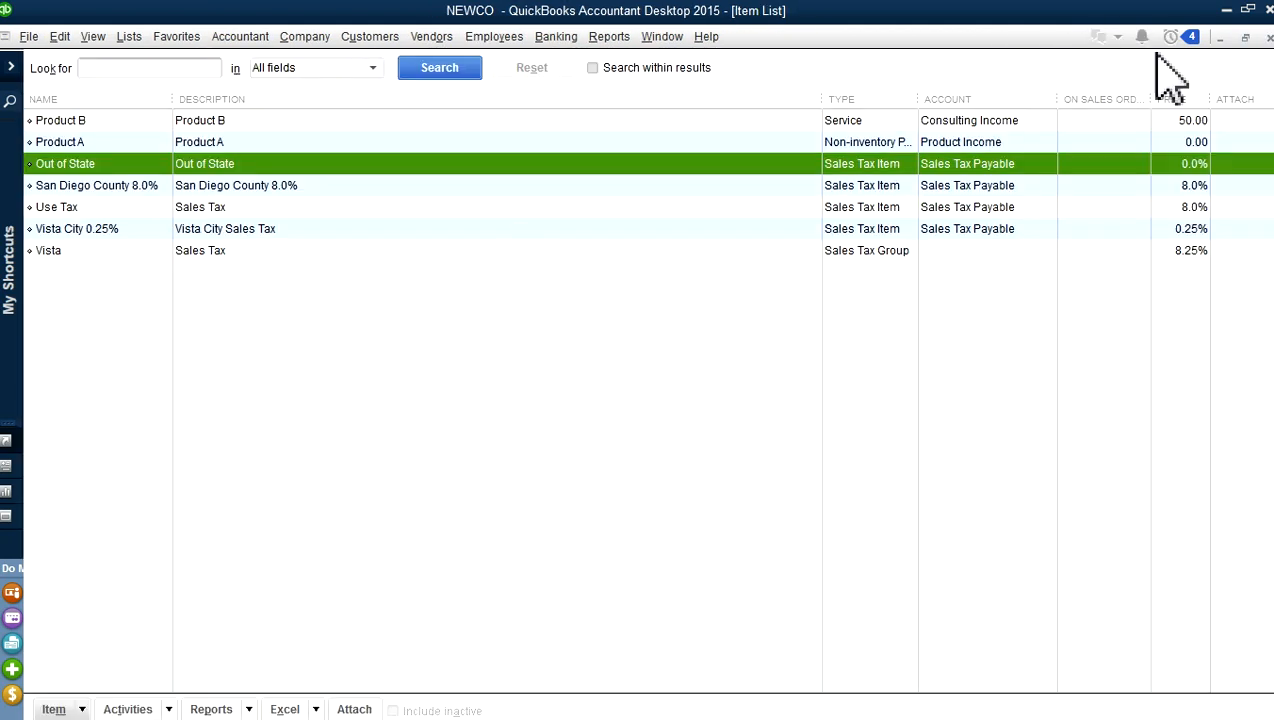
pyautogui.click(1268, 38)
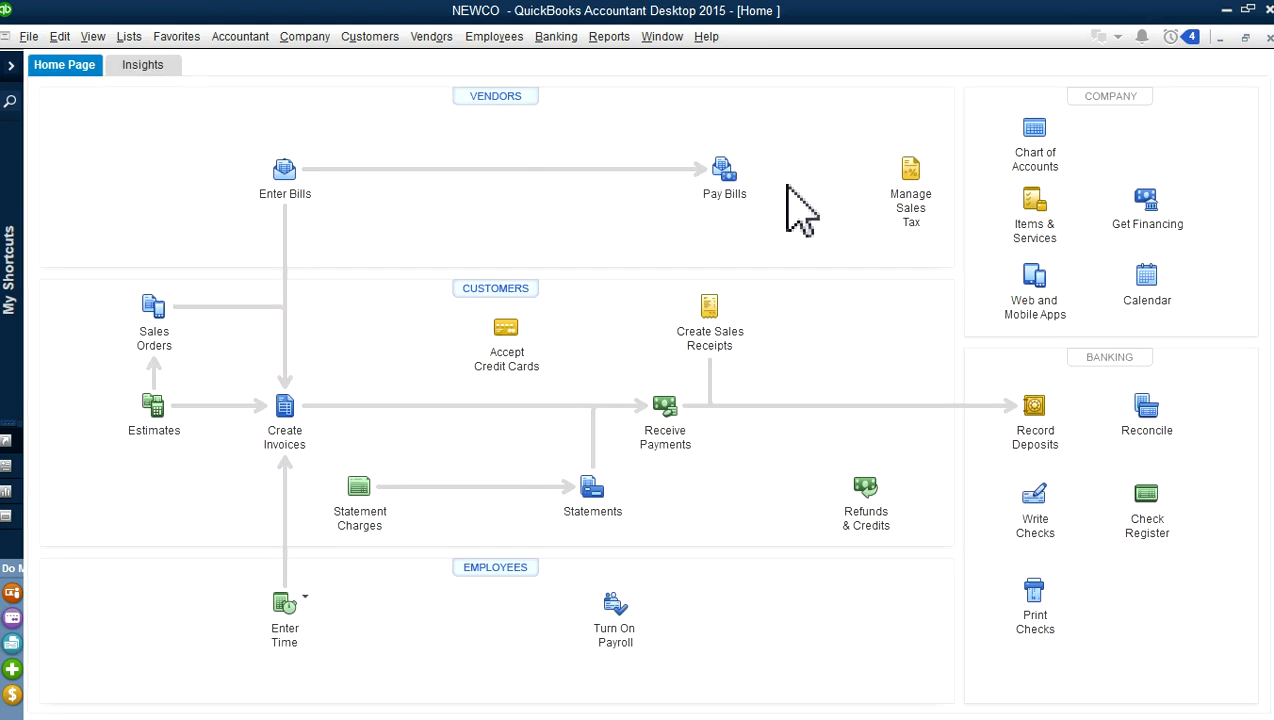